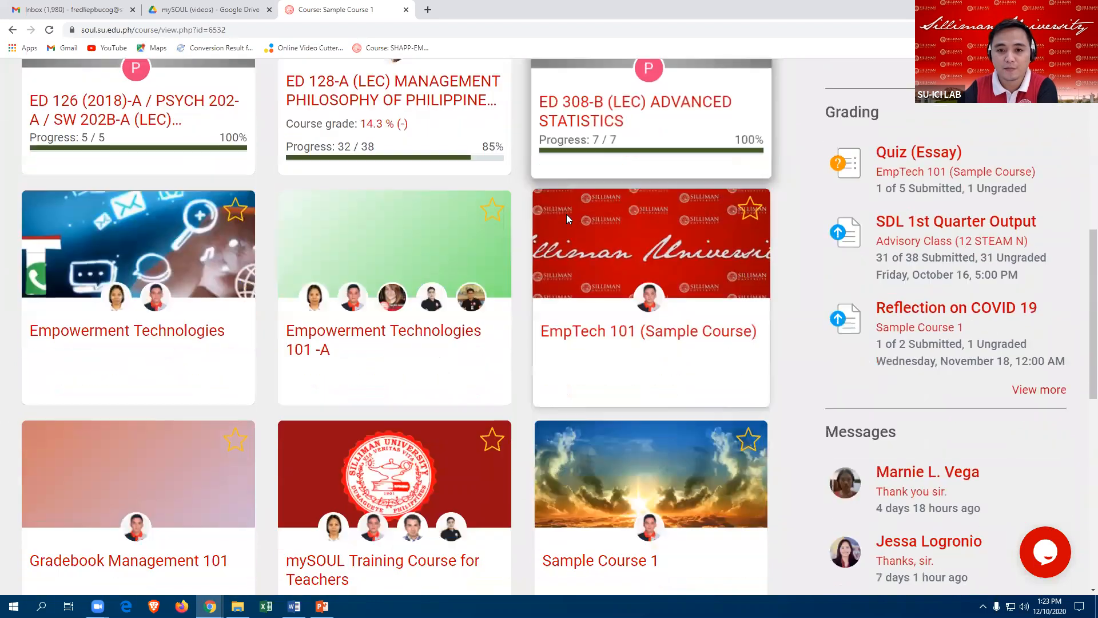
Step: Open Sample Course 1 and read the Book and Page descriptions in its I. Resources section
scroll(567, 214, down, 2)
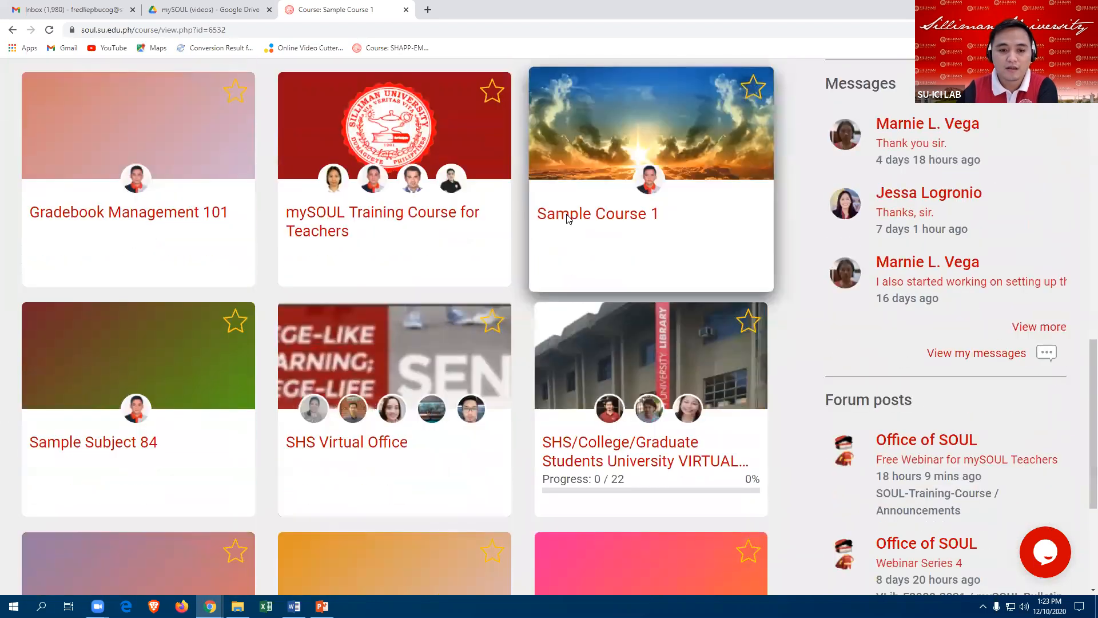
click(566, 214)
scroll(601, 324, down, 2)
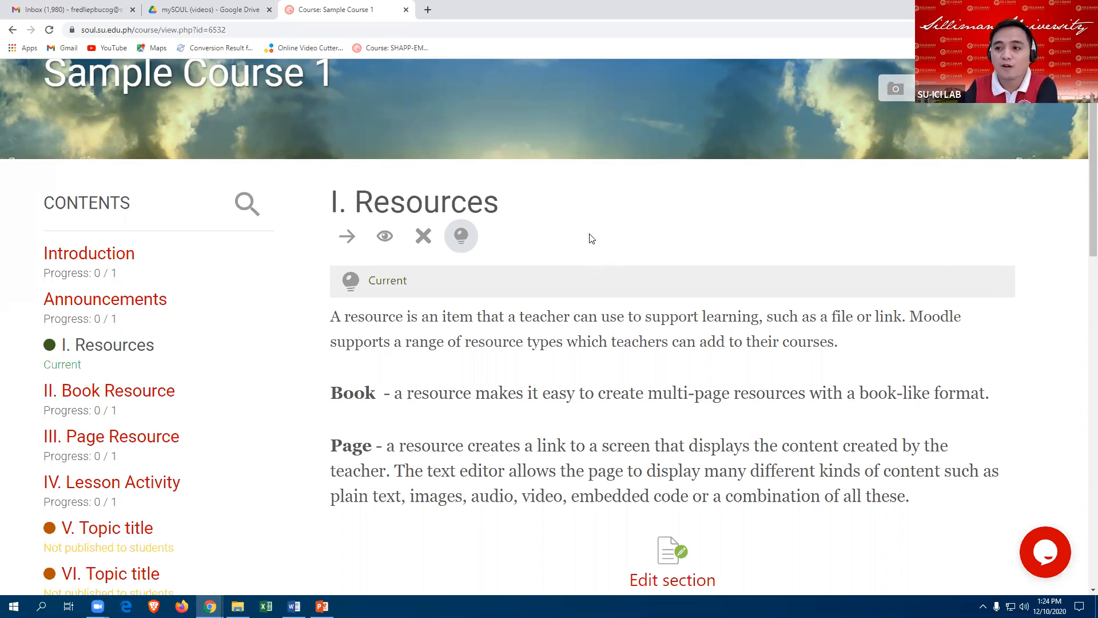
scroll(591, 250, down, 1)
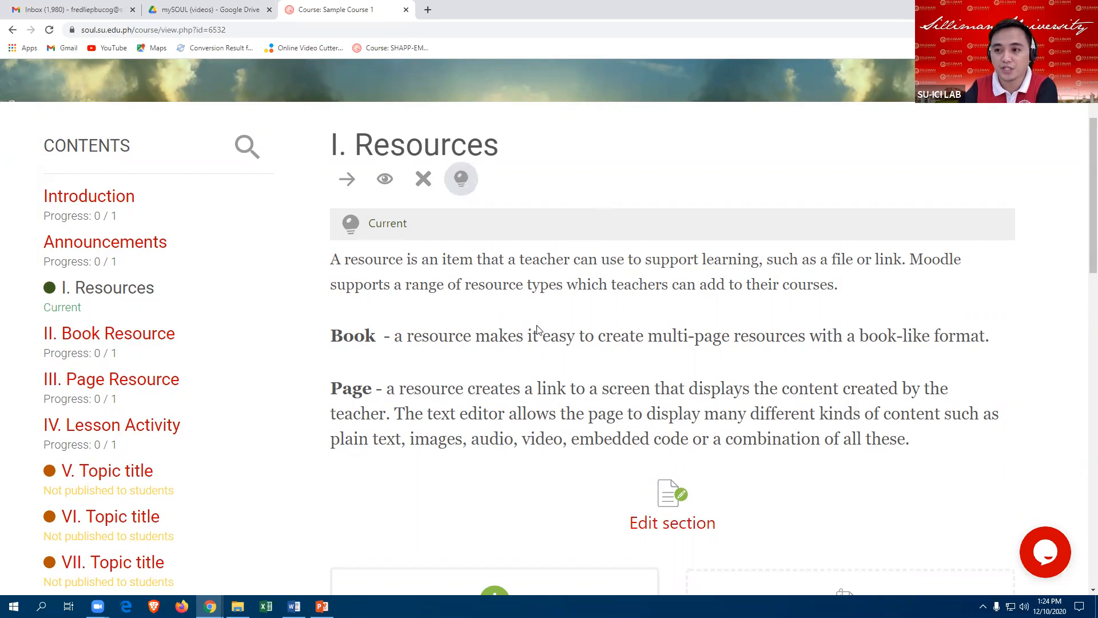
scroll(549, 323, down, 2)
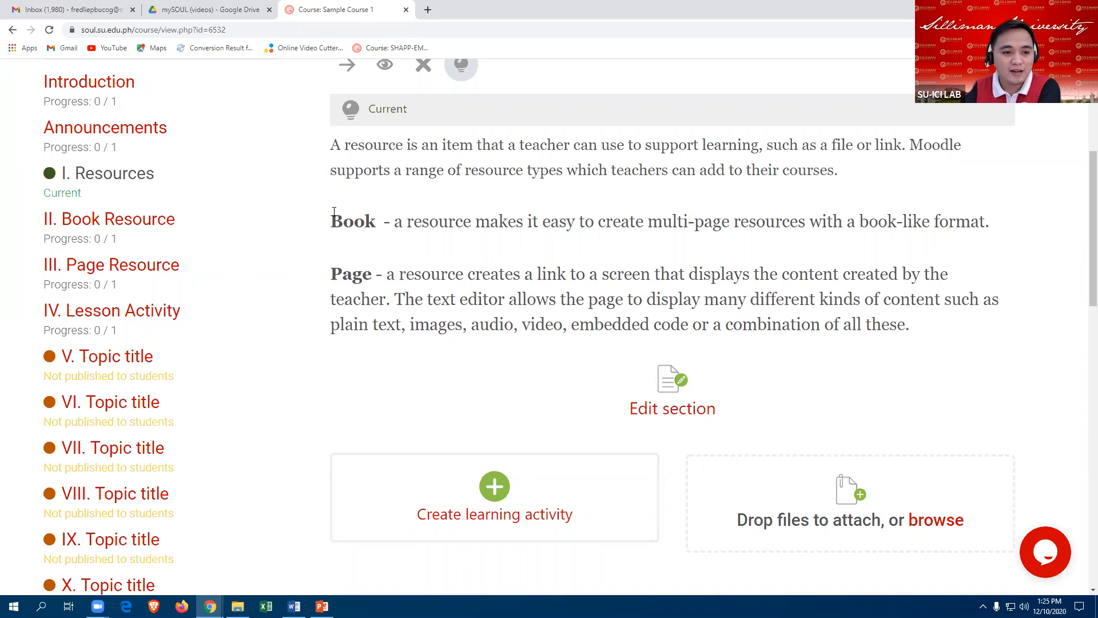
Step: Open the II. Book Resource section and read the book module's description and suggested uses
click(116, 225)
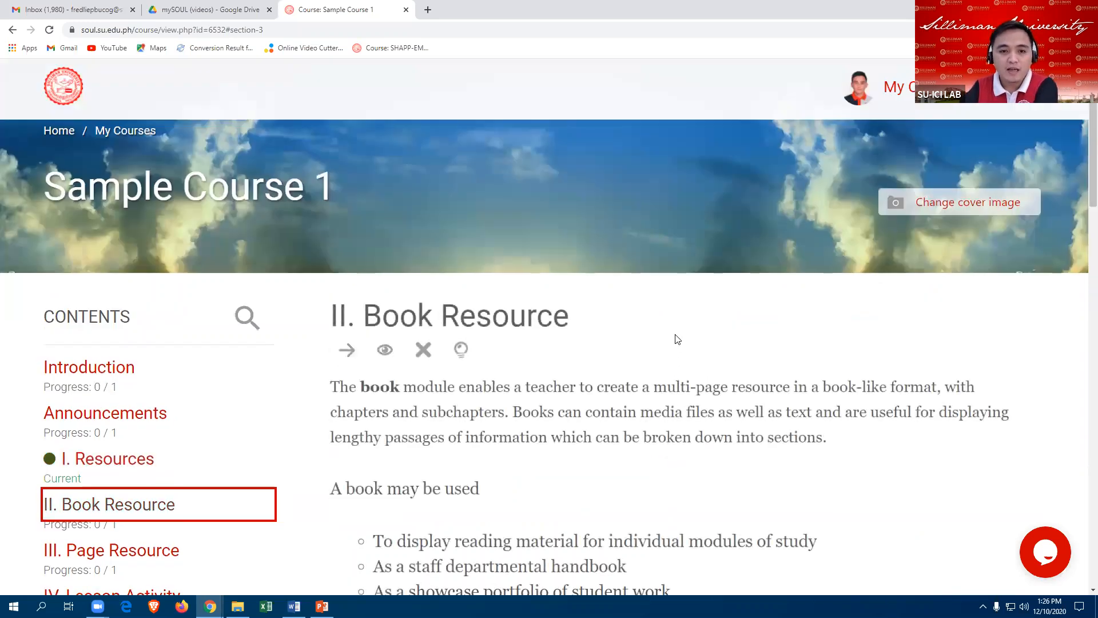
scroll(675, 335, down, 1)
scroll(677, 330, down, 3)
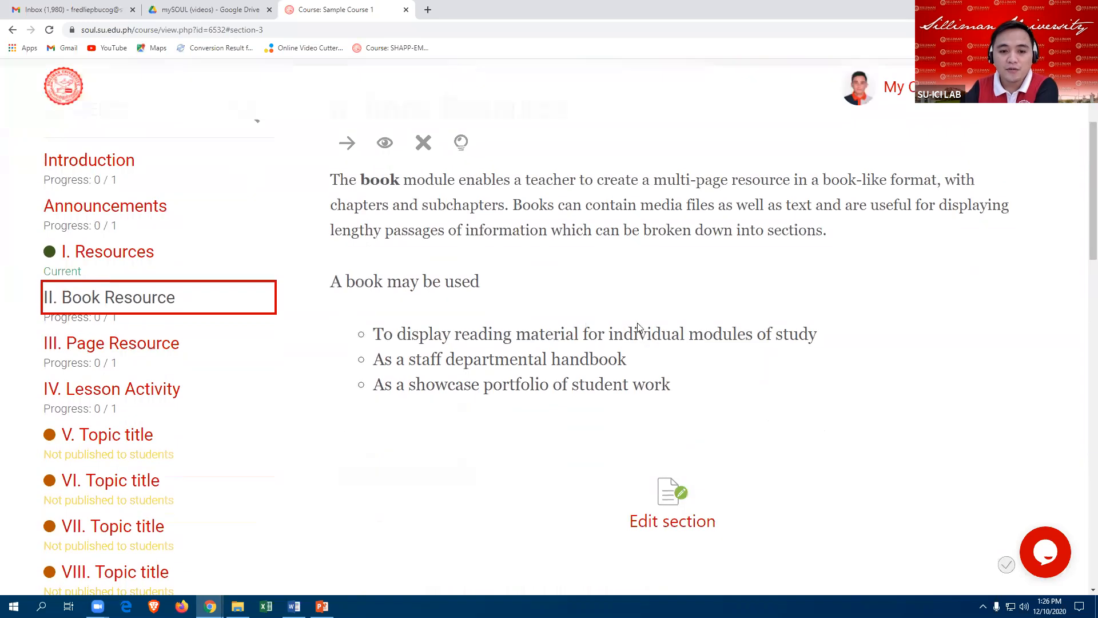
scroll(639, 329, up, 1)
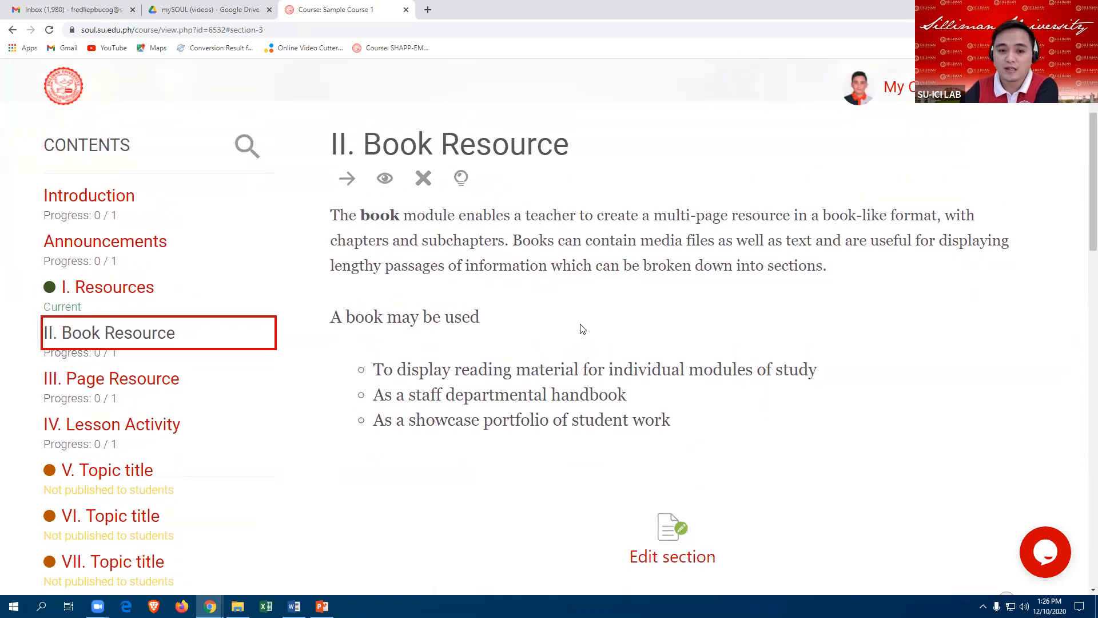
scroll(582, 328, down, 2)
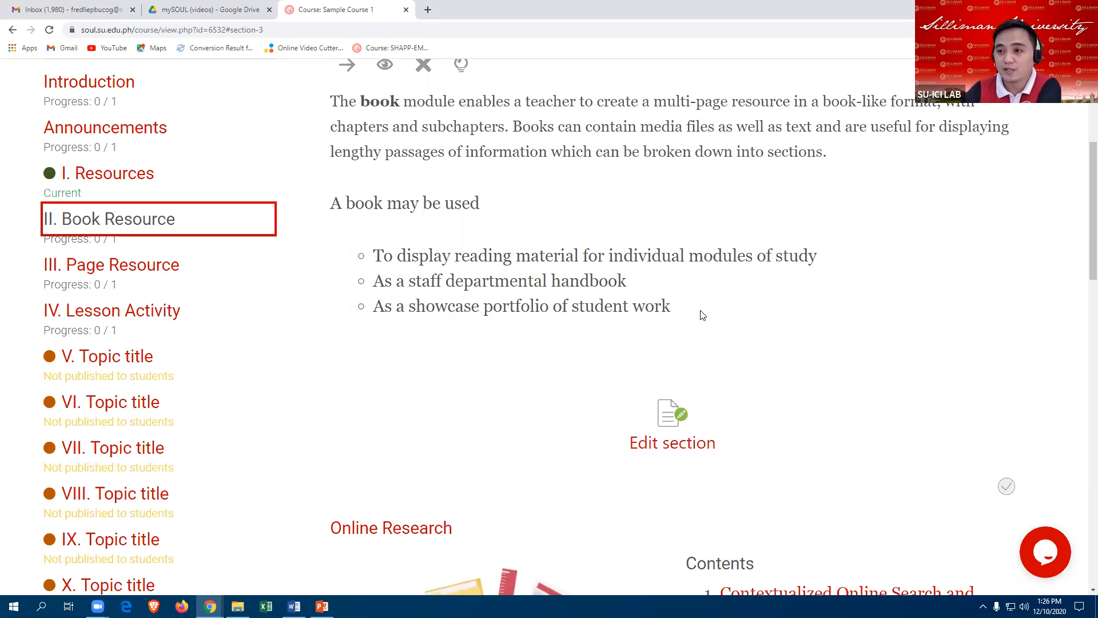
scroll(678, 305, up, 2)
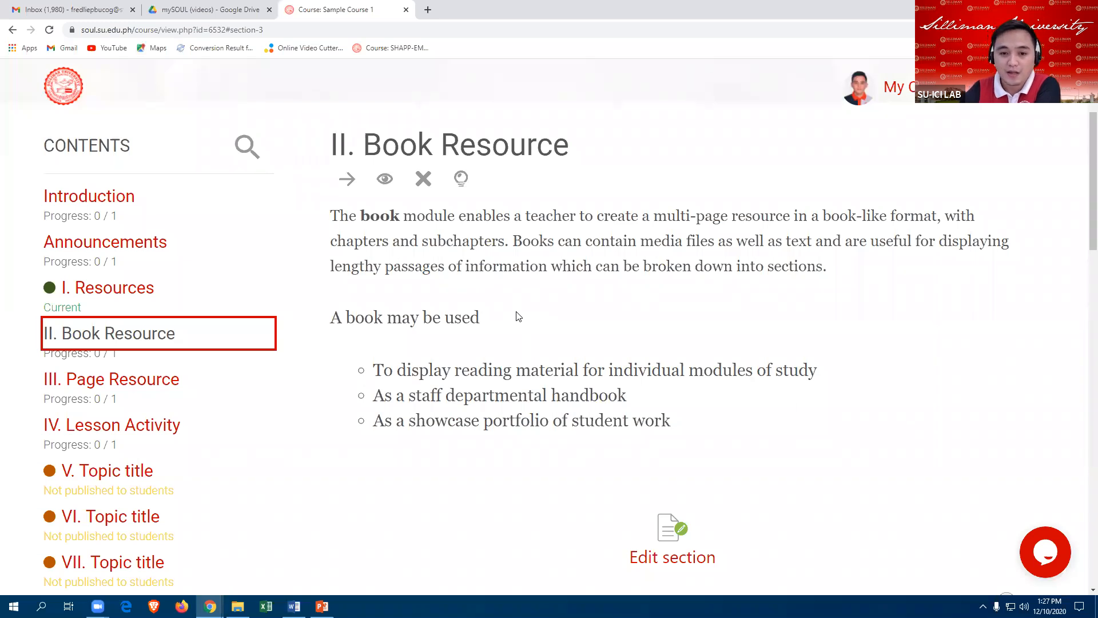
Step: Open the Online Research book from the II. Book Resource section
scroll(696, 381, down, 1)
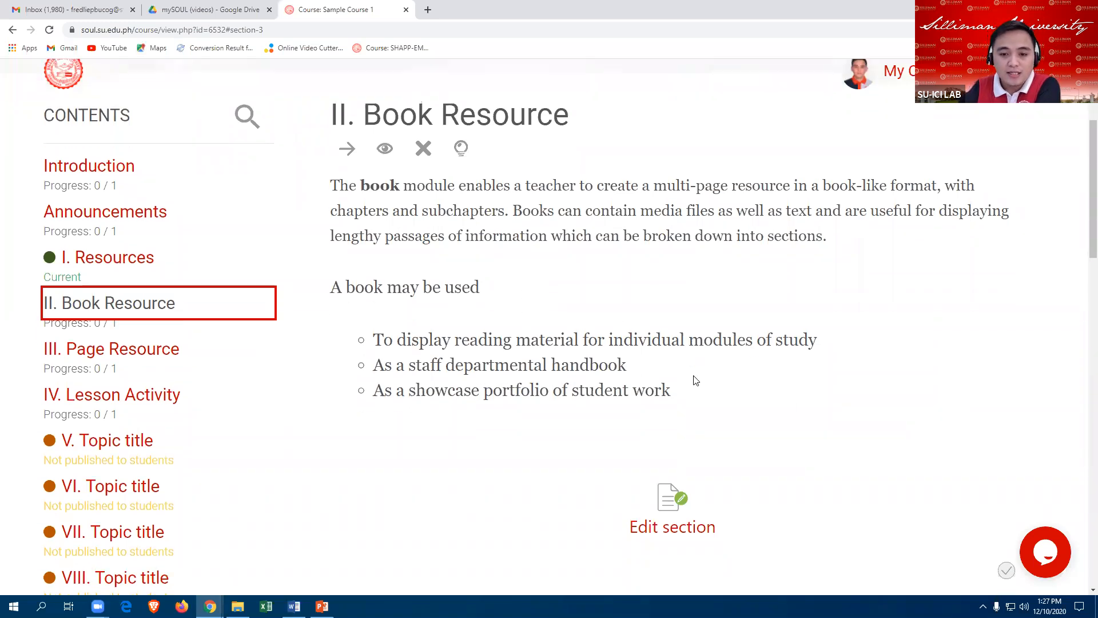
scroll(696, 381, down, 2)
scroll(746, 324, down, 2)
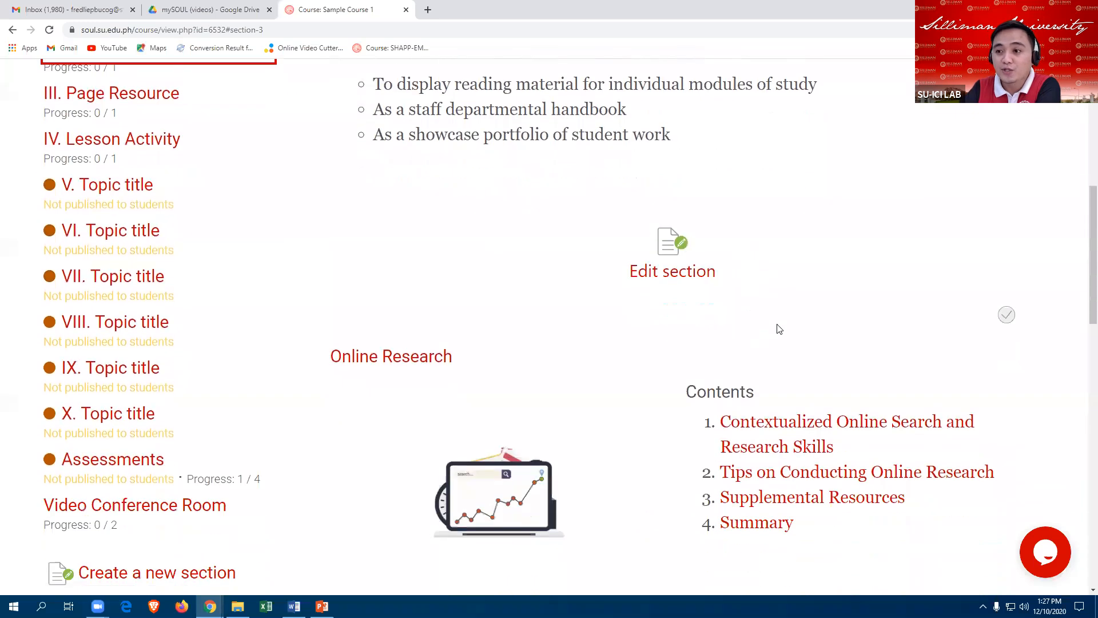
scroll(780, 329, down, 4)
scroll(827, 343, up, 1)
scroll(827, 342, down, 1)
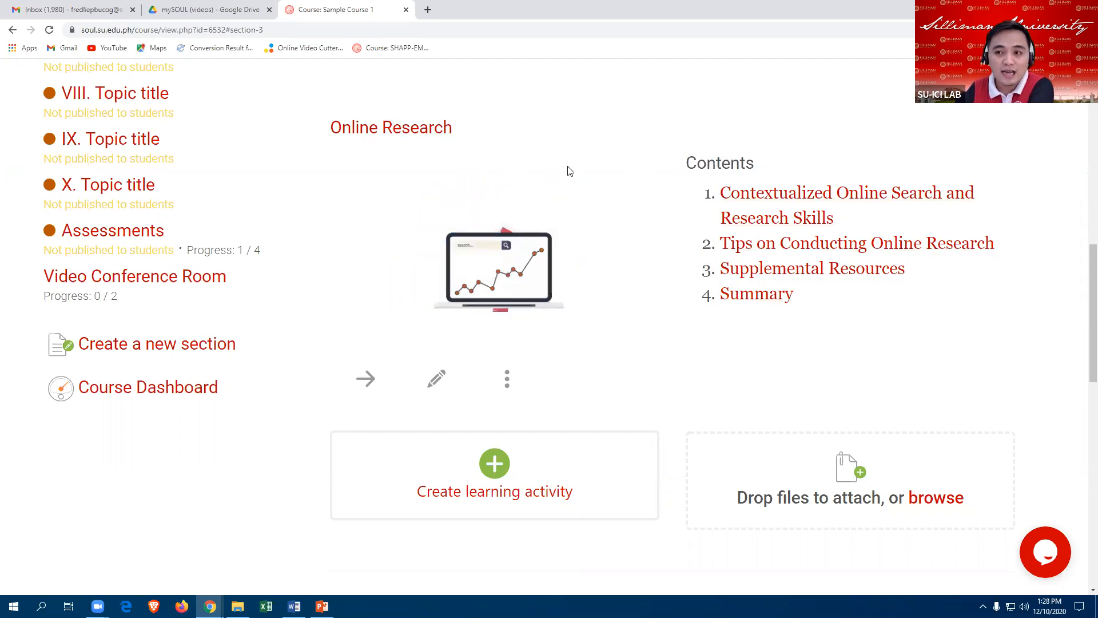
click(376, 129)
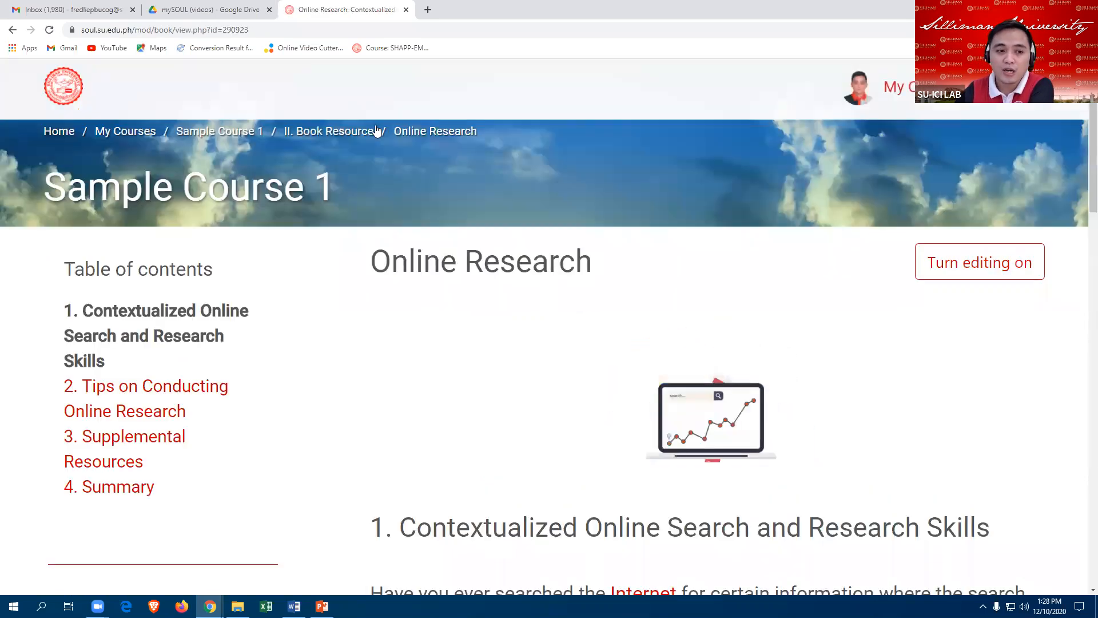
Step: Highlight the book's Table of contents heading and examine its chapter list
drag(60, 268, 224, 285)
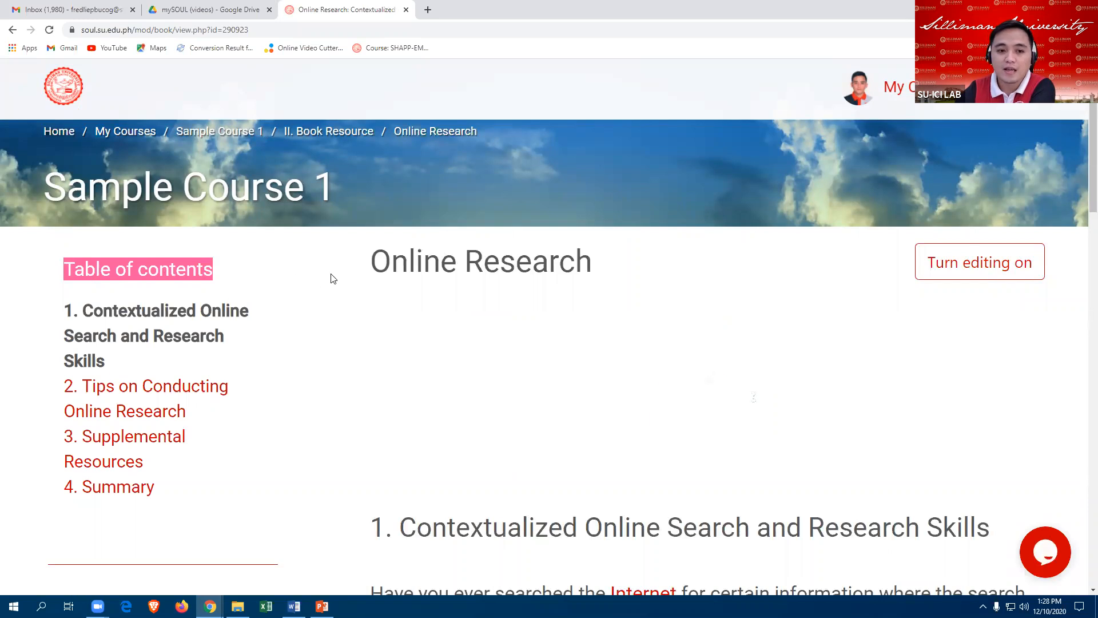
scroll(334, 277, down, 2)
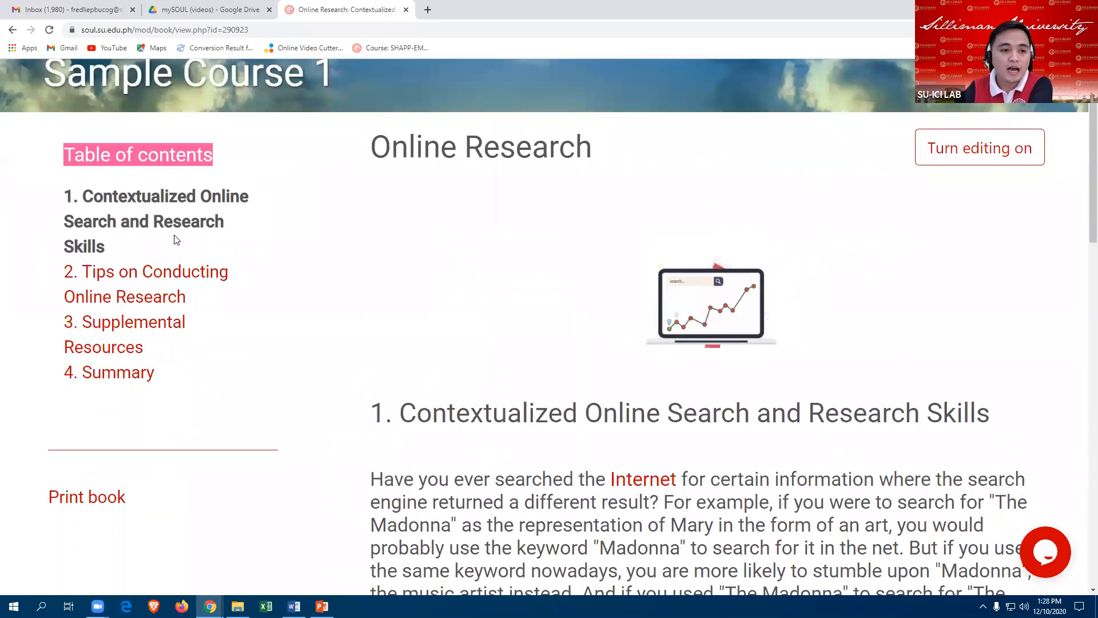
scroll(173, 239, down, 1)
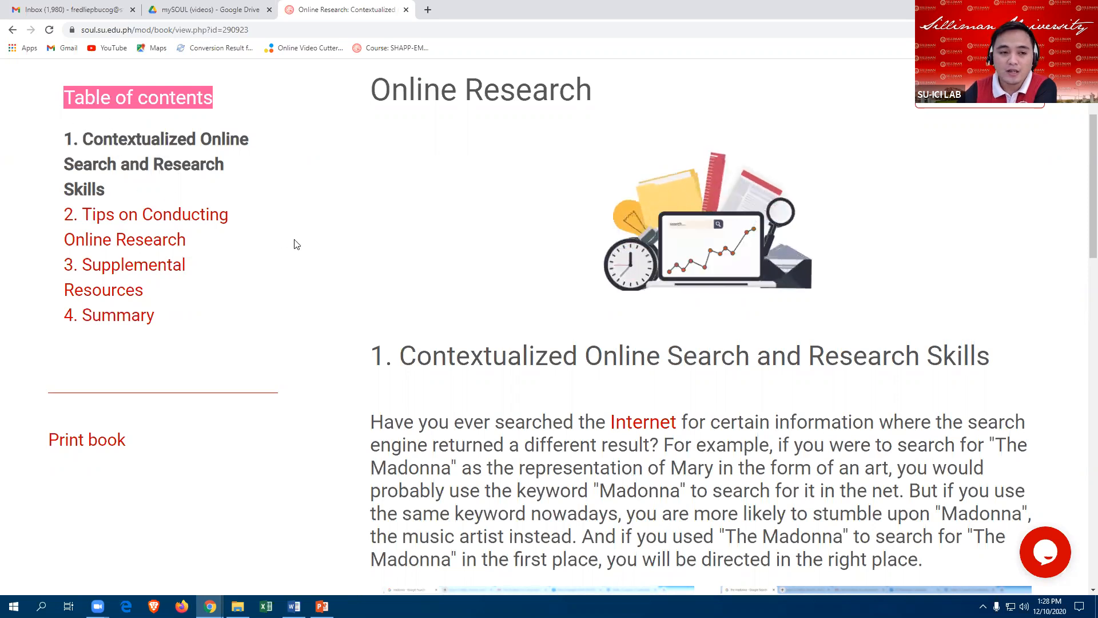
Step: Highlight chapter 1's title, introductory paragraph and search-result images, examine the content, and clear the selection
scroll(387, 313, down, 1)
drag(367, 297, 1035, 300)
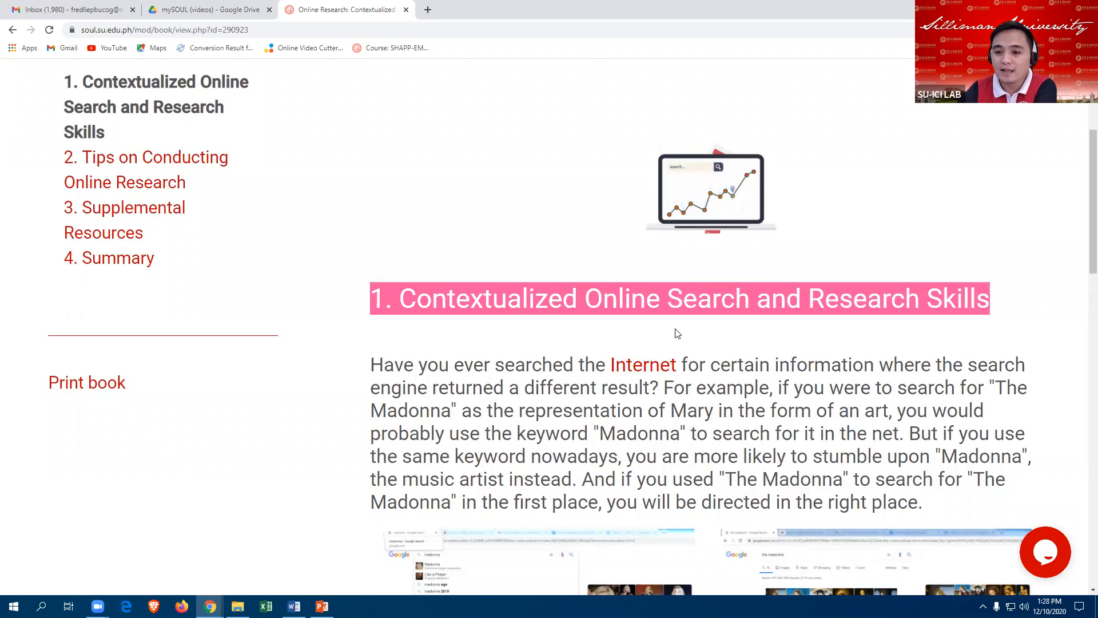
scroll(625, 329, down, 3)
drag(364, 189, 971, 354)
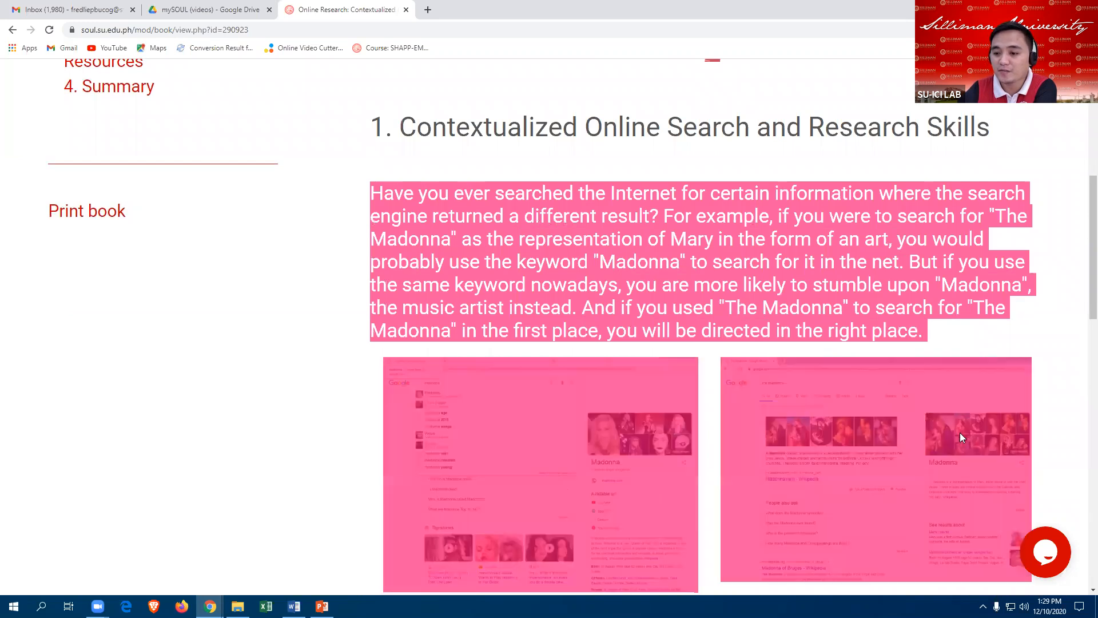
scroll(770, 386, down, 5)
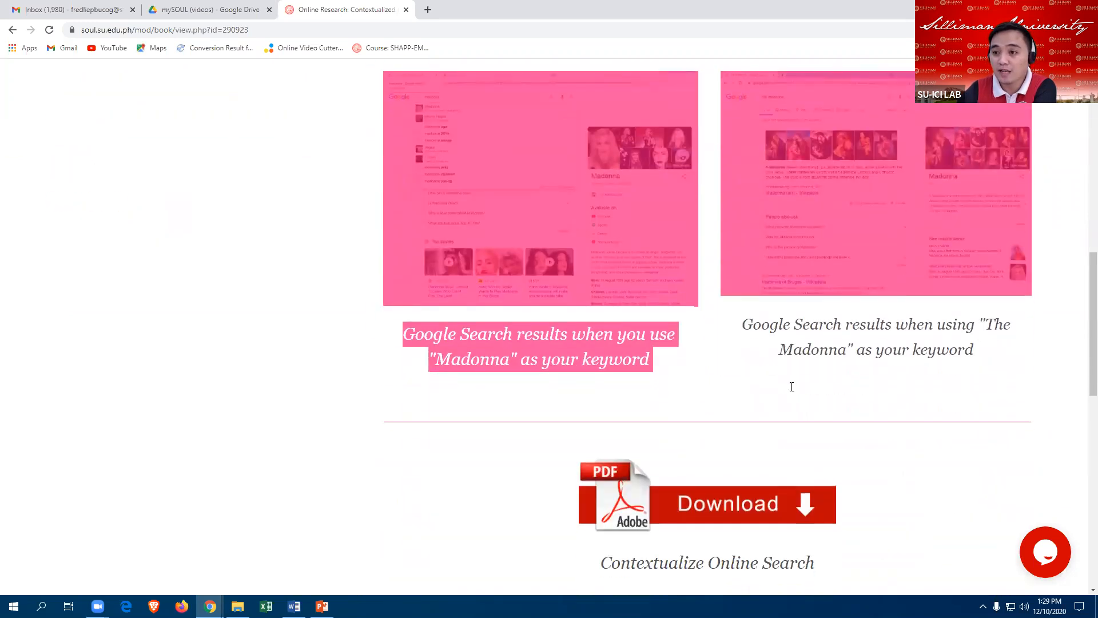
scroll(644, 220, up, 2)
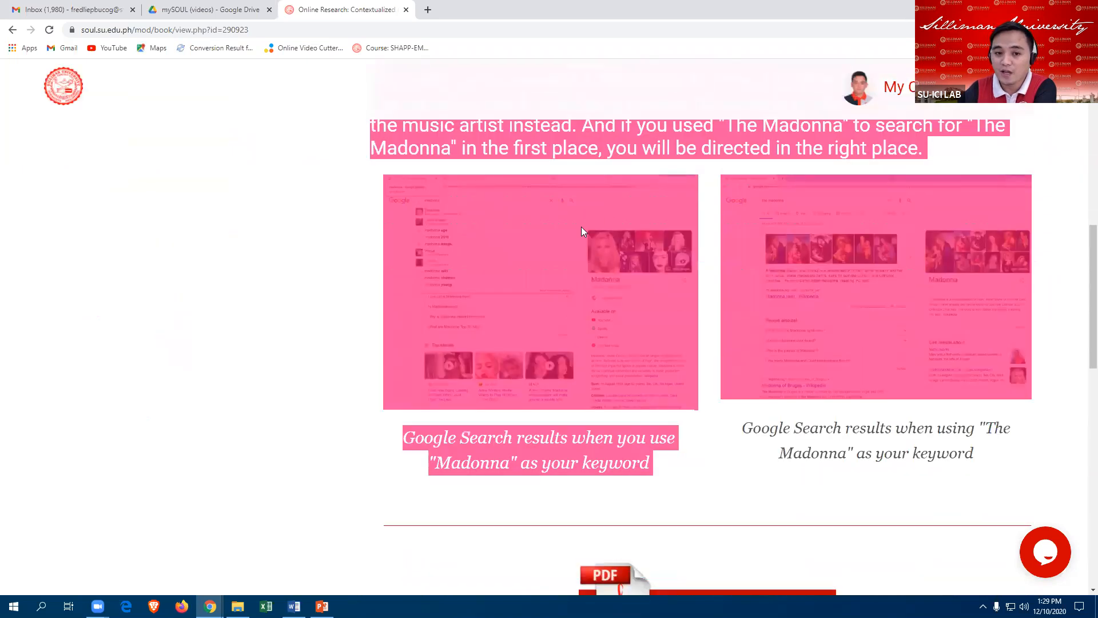
scroll(489, 221, up, 2)
scroll(413, 229, up, 3)
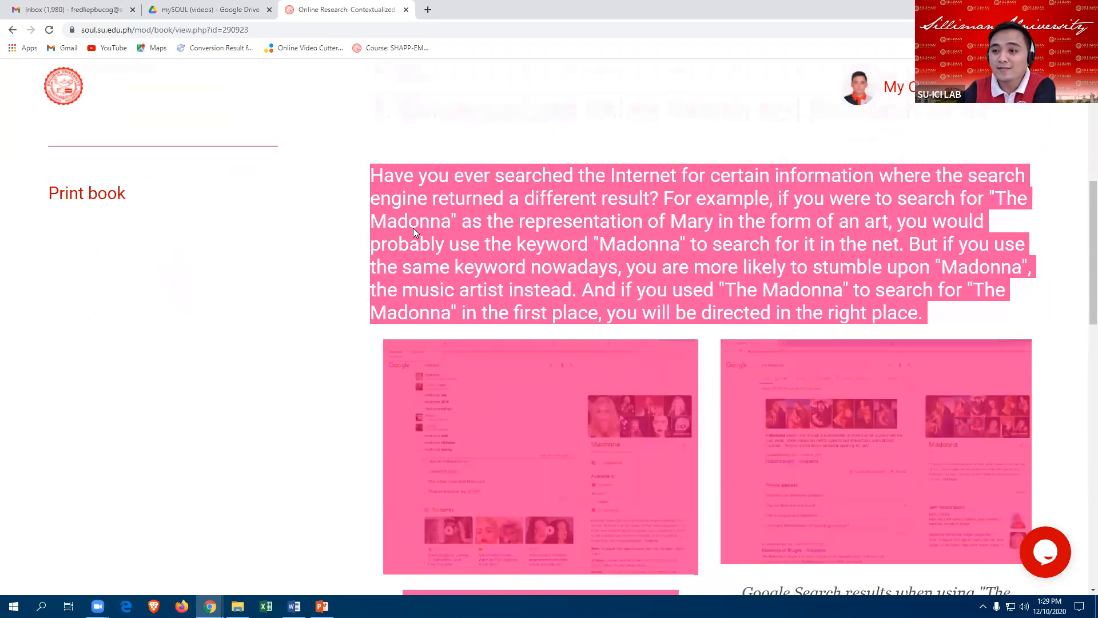
click(413, 228)
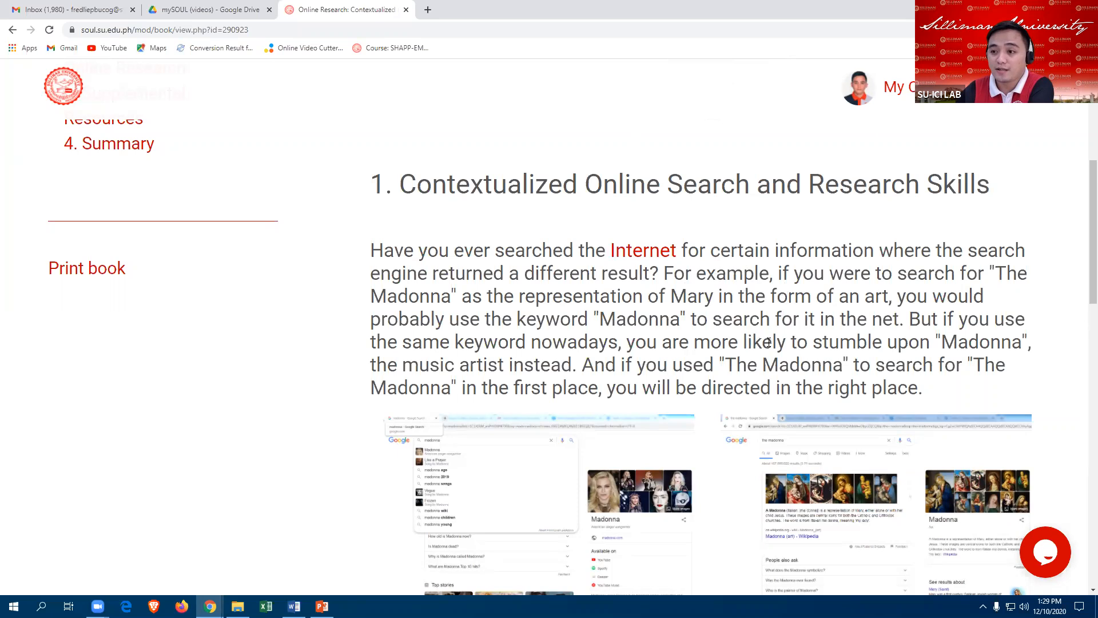
Step: Open the Internet link in chapter 1's first paragraph, and return to the Online Research book
scroll(776, 261, down, 2)
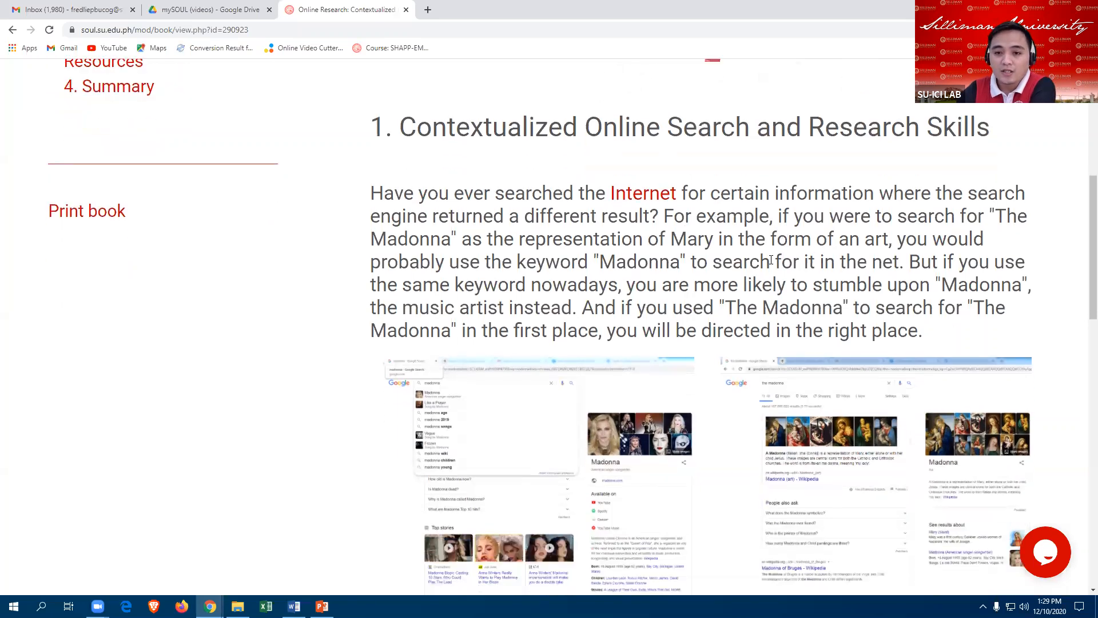
scroll(578, 197, down, 1)
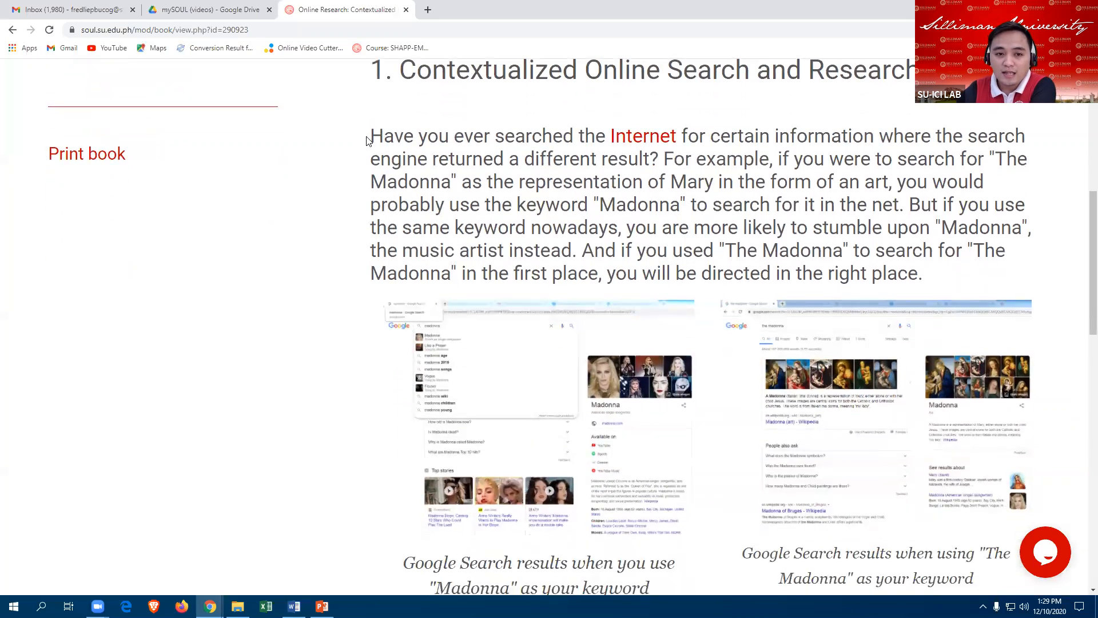
drag(372, 134, 438, 157)
click(392, 151)
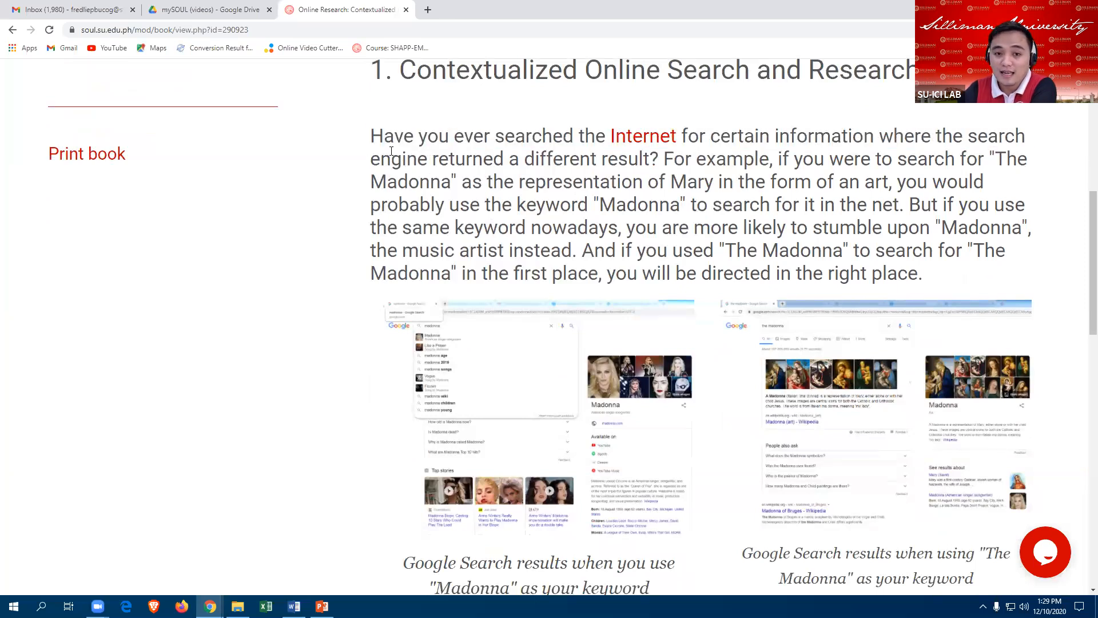
click(634, 140)
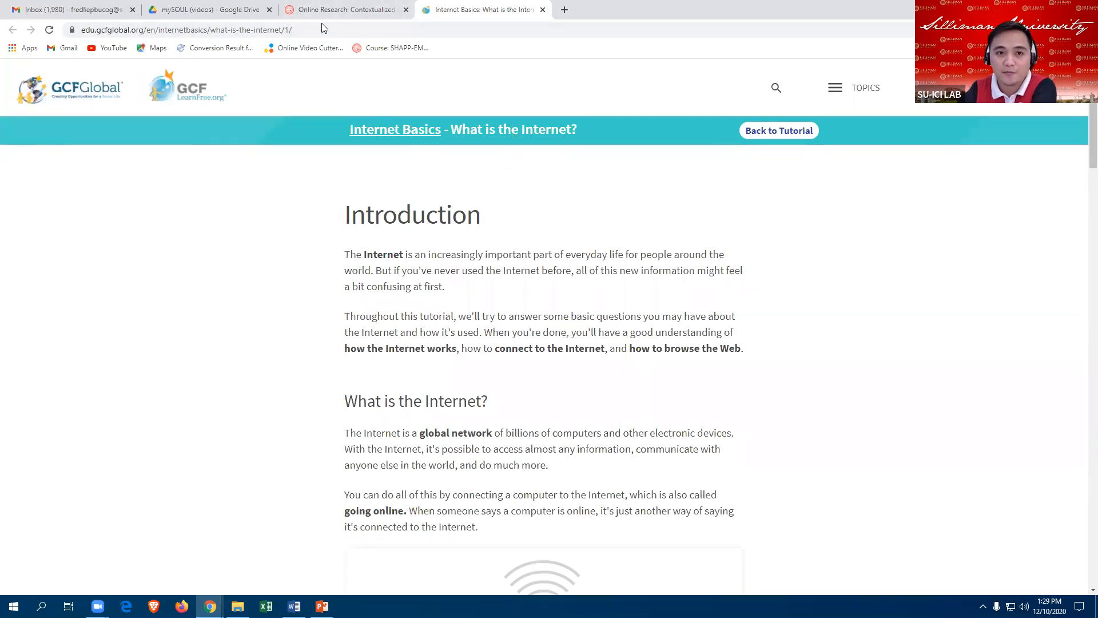
click(345, 10)
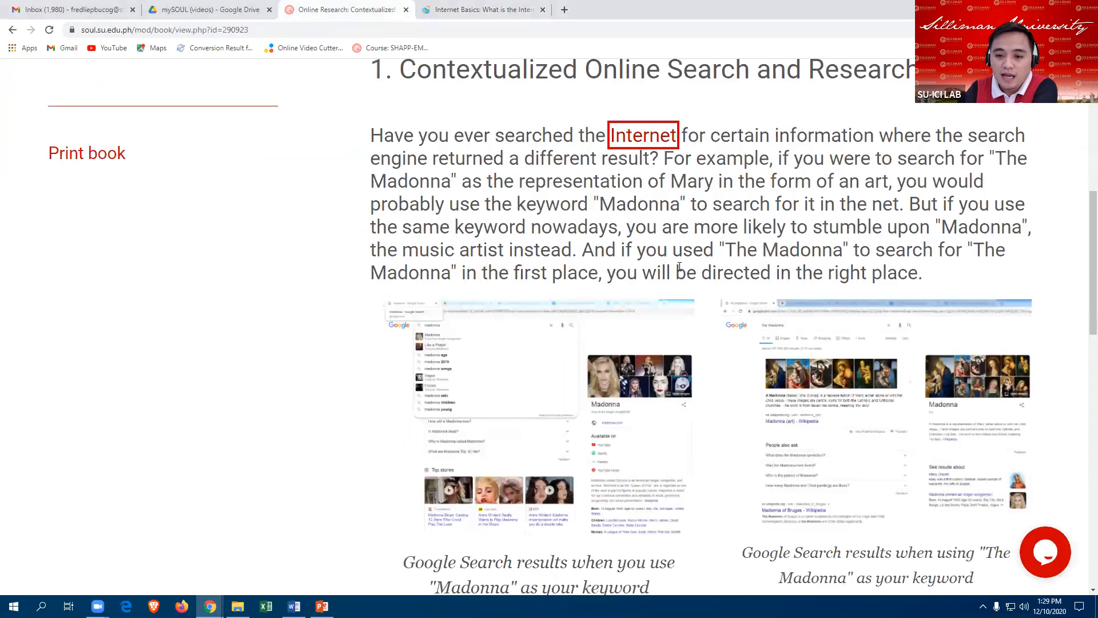
Step: Open the Contextualize Online Search PDF at the end of chapter 1 and view its first slides
scroll(583, 213, down, 3)
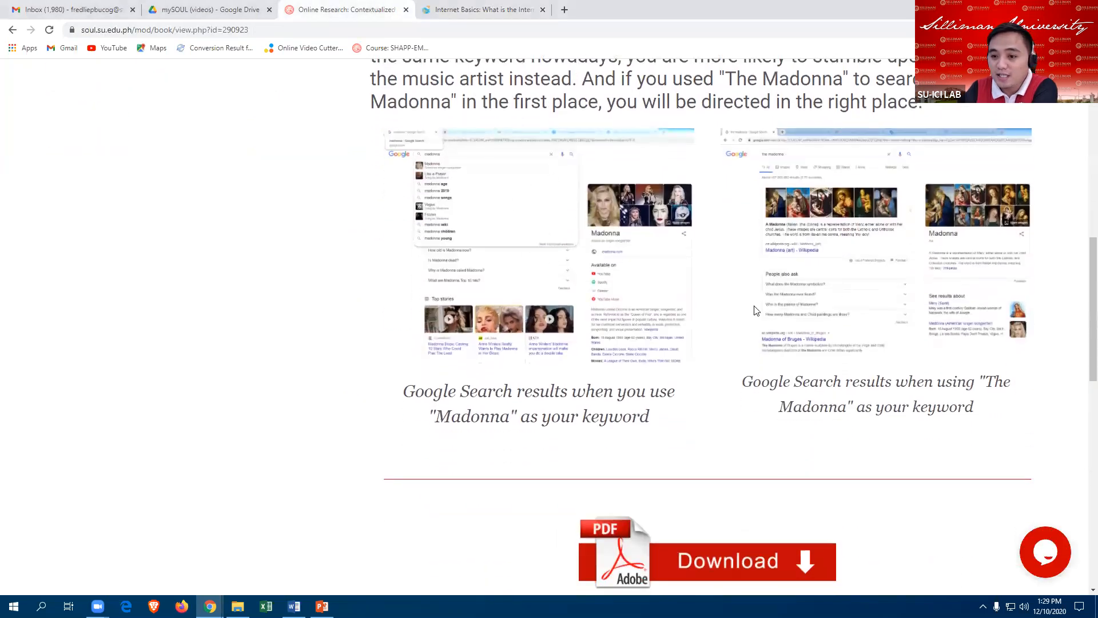
scroll(712, 406, down, 2)
scroll(709, 320, down, 2)
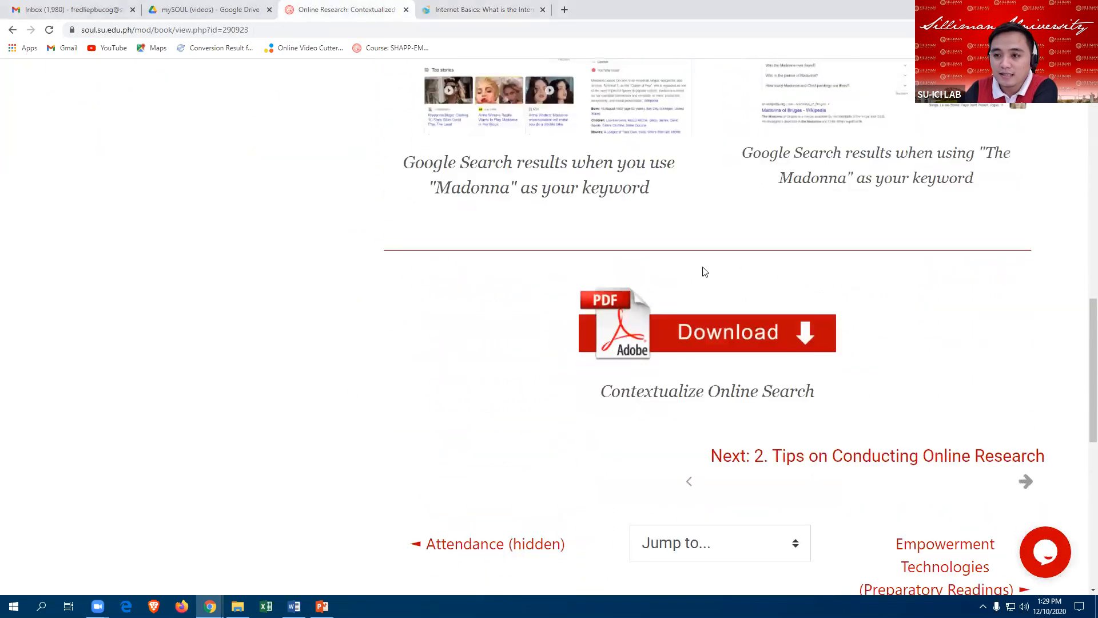
scroll(709, 250, down, 1)
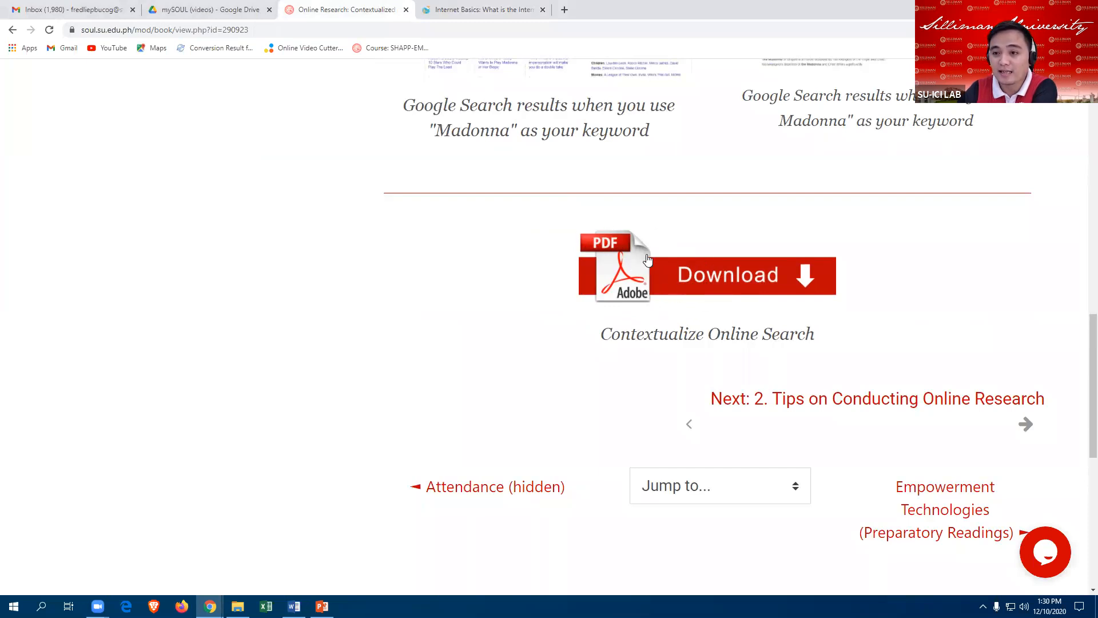
click(687, 280)
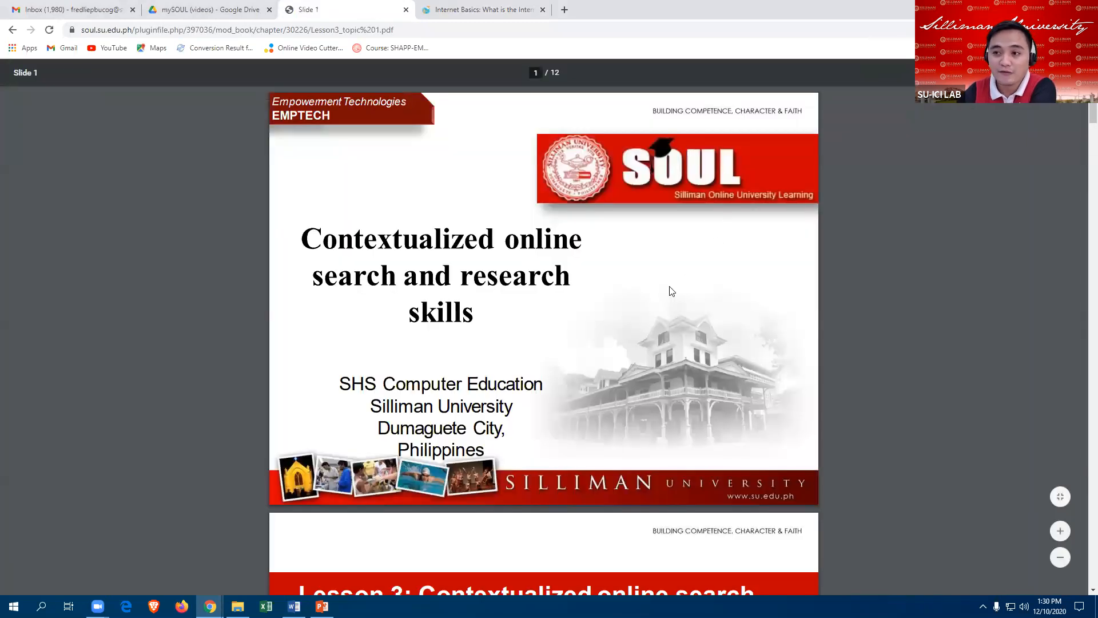
scroll(626, 319, down, 2)
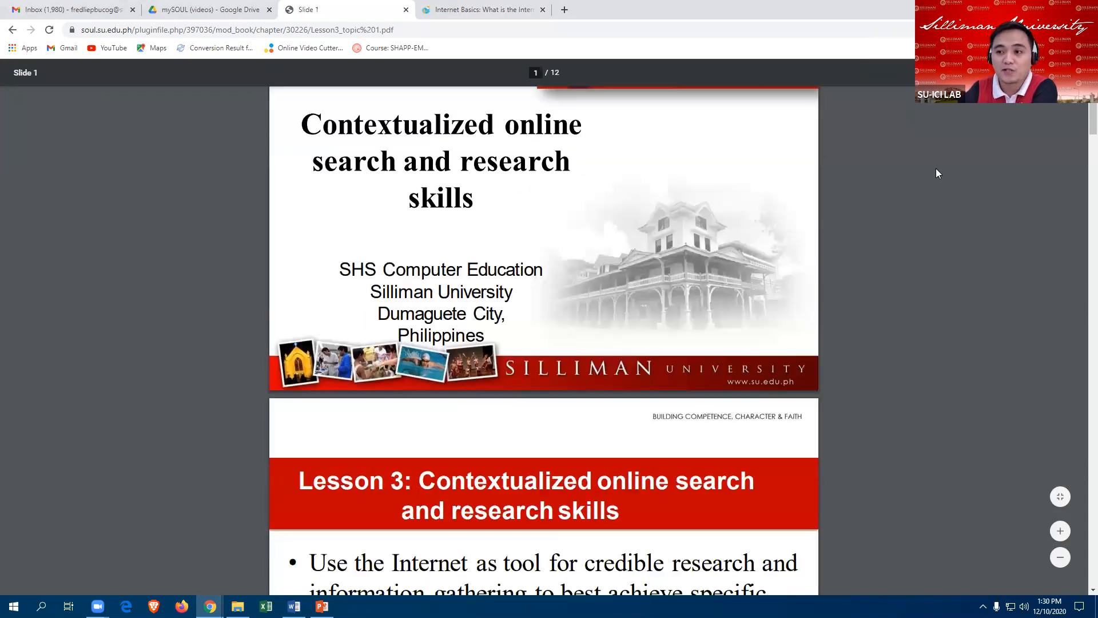
Step: Return from the PDF to the beginning of the Online Research book's first chapter
click(13, 30)
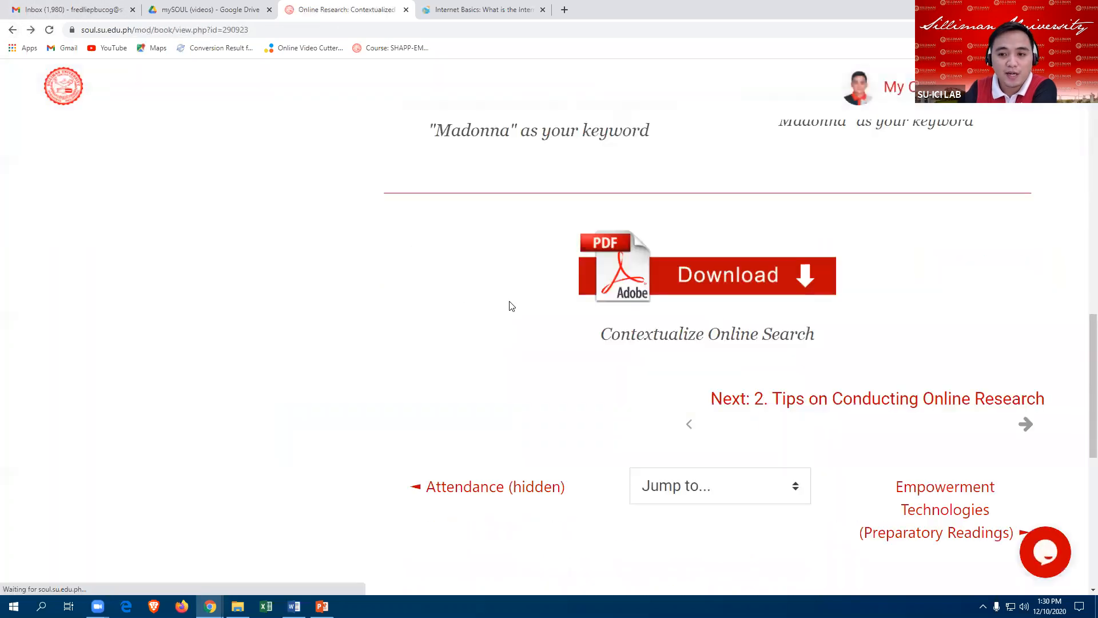
scroll(510, 304, up, 5)
scroll(514, 300, up, 10)
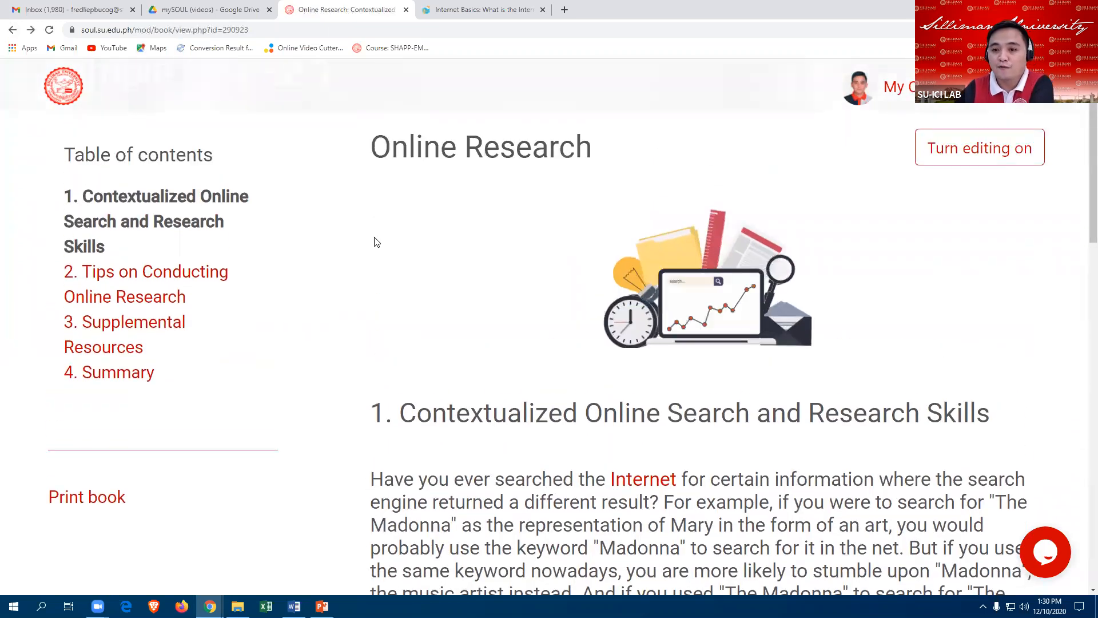
scroll(415, 255, up, 1)
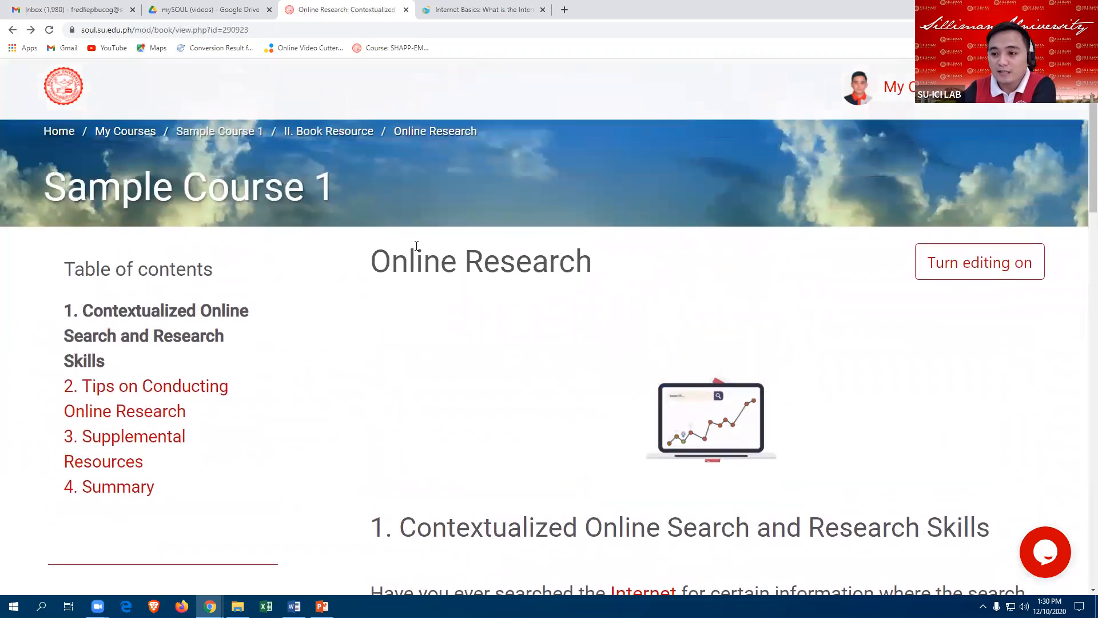
scroll(552, 315, down, 4)
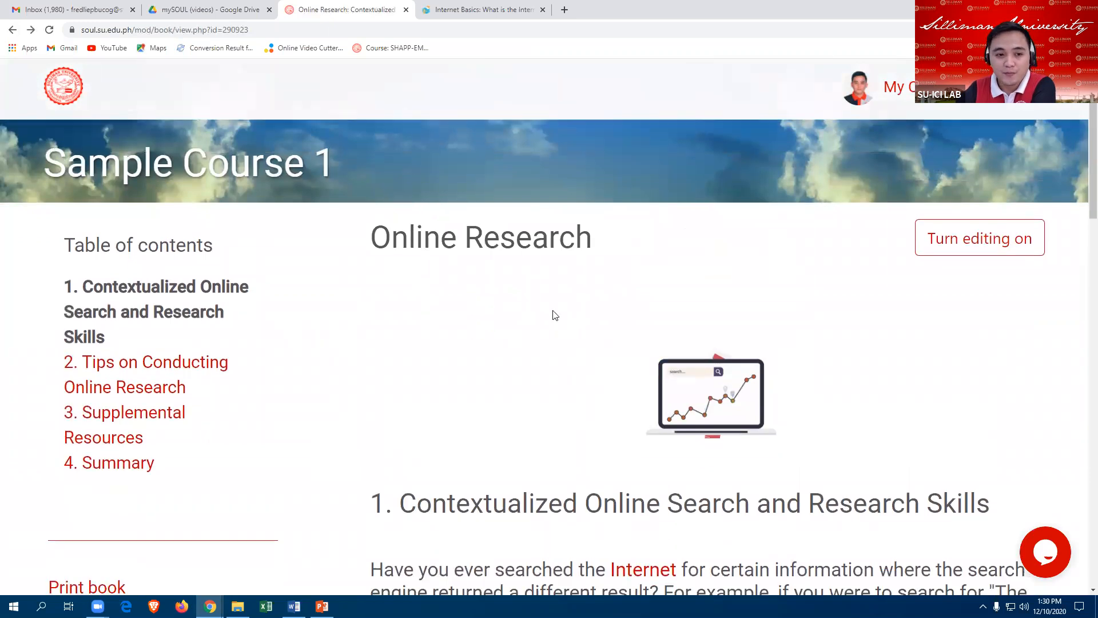
scroll(555, 292, down, 2)
scroll(550, 280, up, 4)
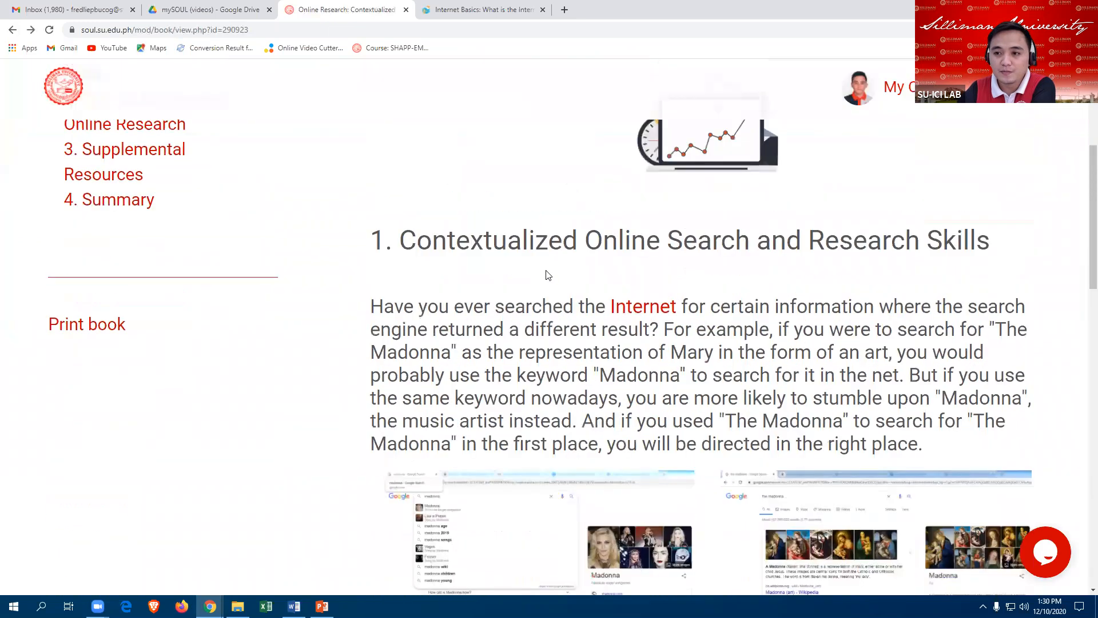
scroll(894, 221, up, 1)
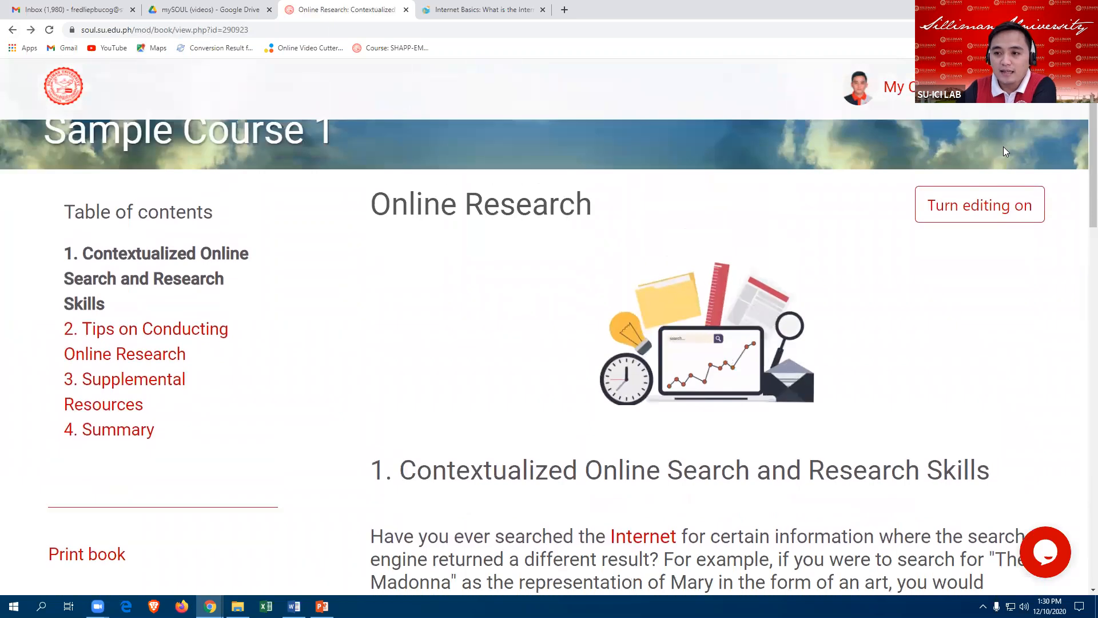
Step: Return from the Online Research book to the Sample Course 1 page and open its II. Book Resource section
scroll(311, 242, up, 1)
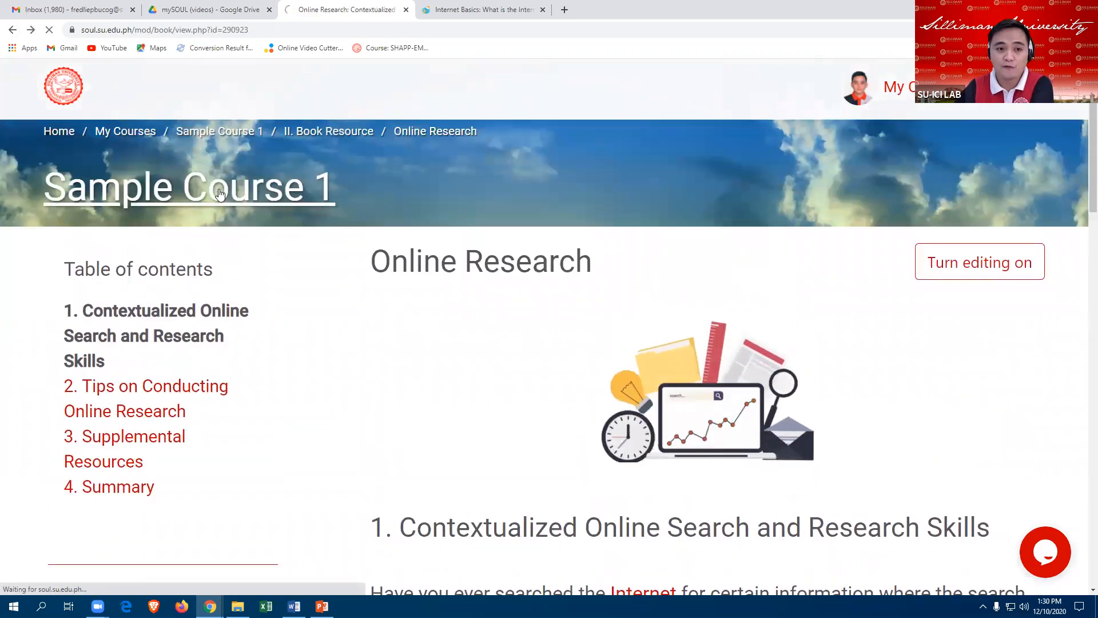
click(217, 195)
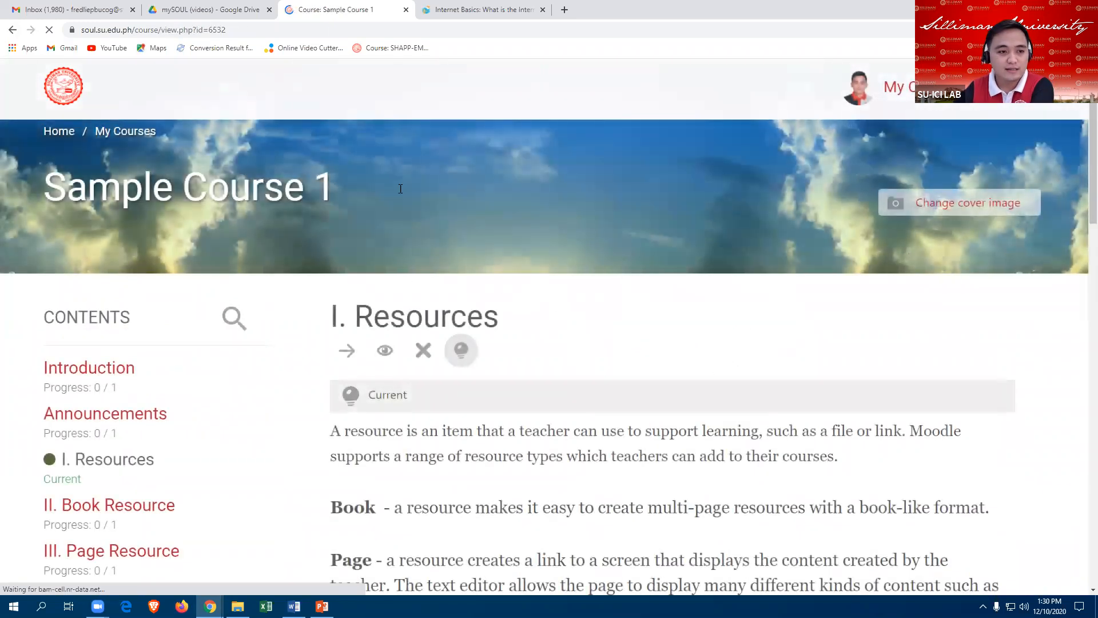
scroll(123, 127, down, 2)
scroll(138, 149, down, 4)
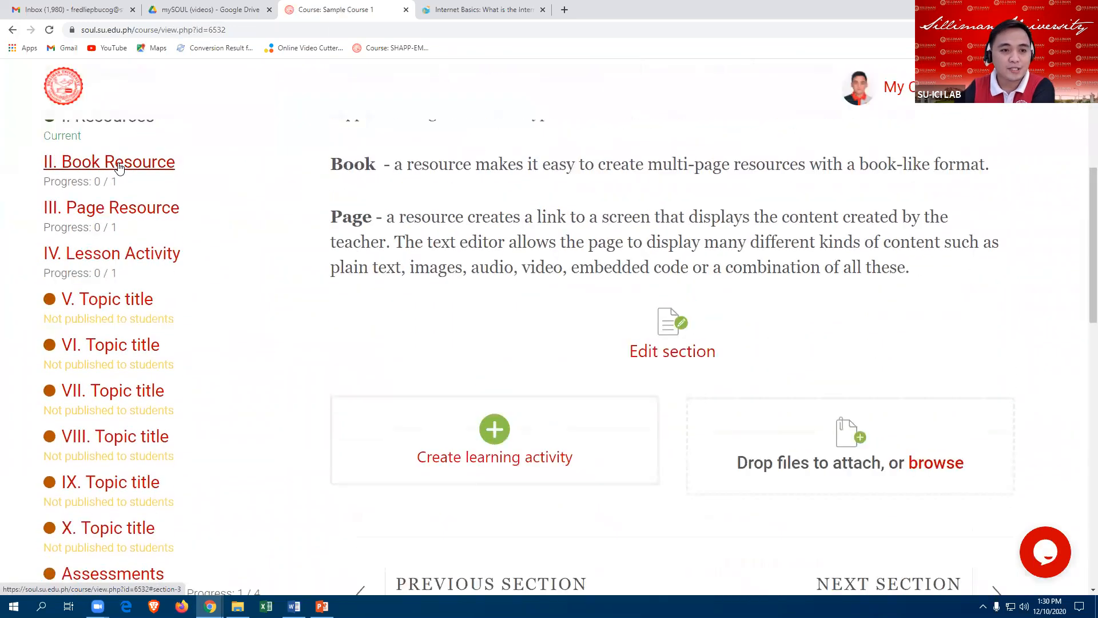
click(109, 163)
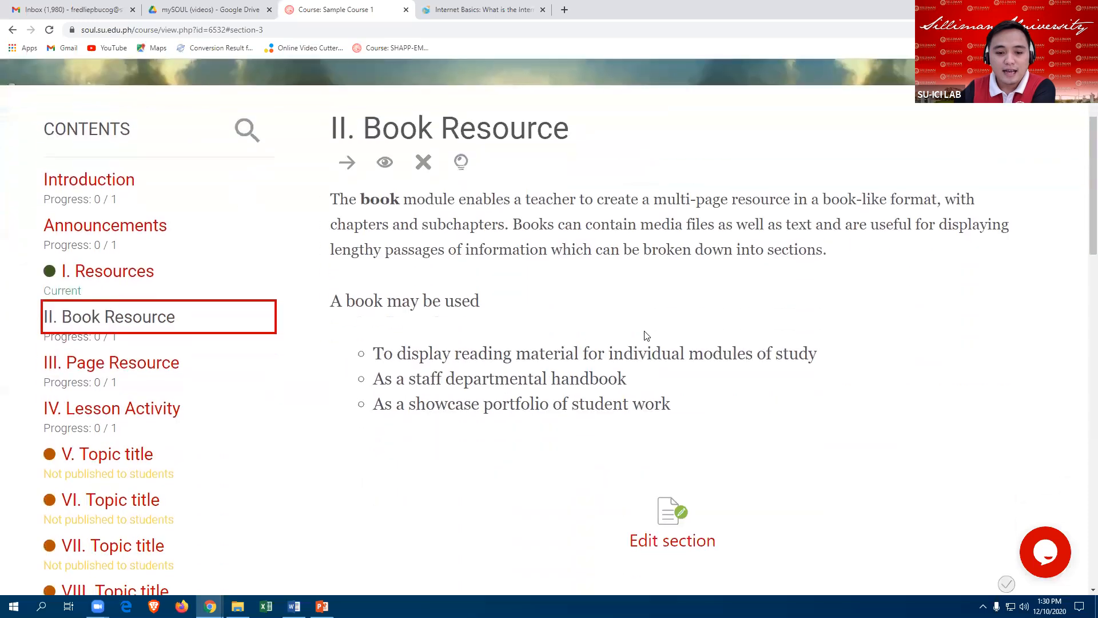
Step: Start adding a new Book resource to the II. Book Resource section
scroll(605, 291, down, 8)
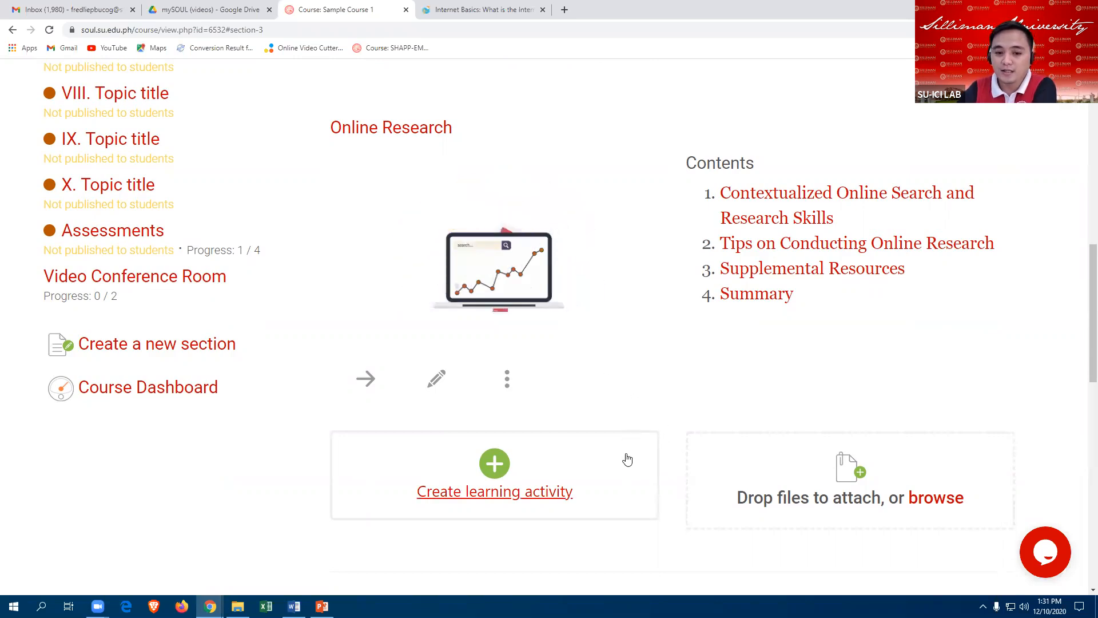
click(495, 465)
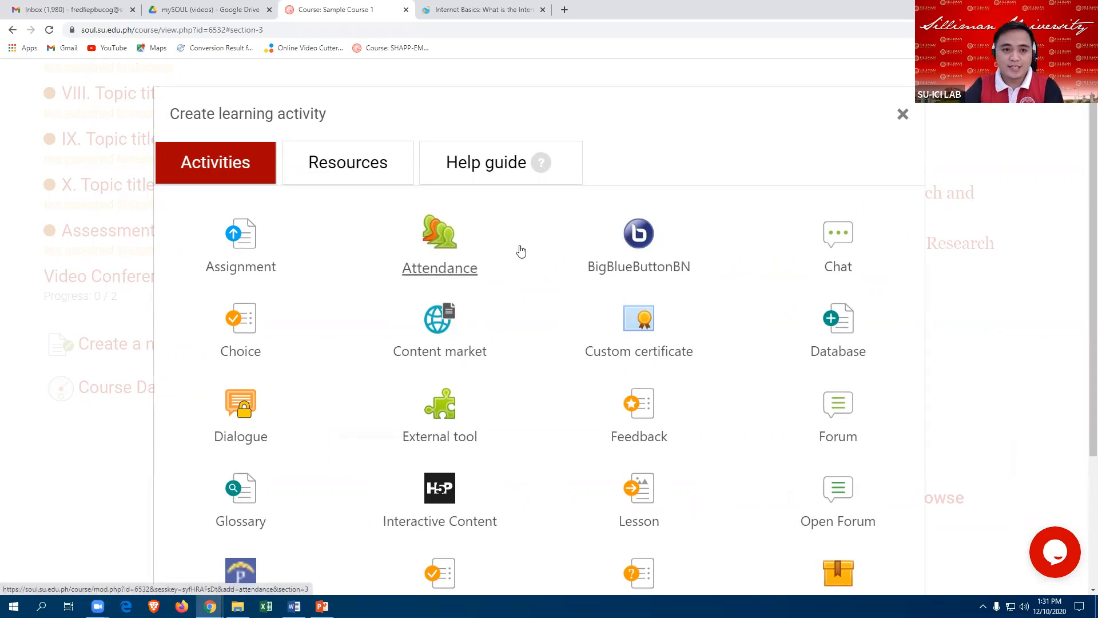
click(345, 166)
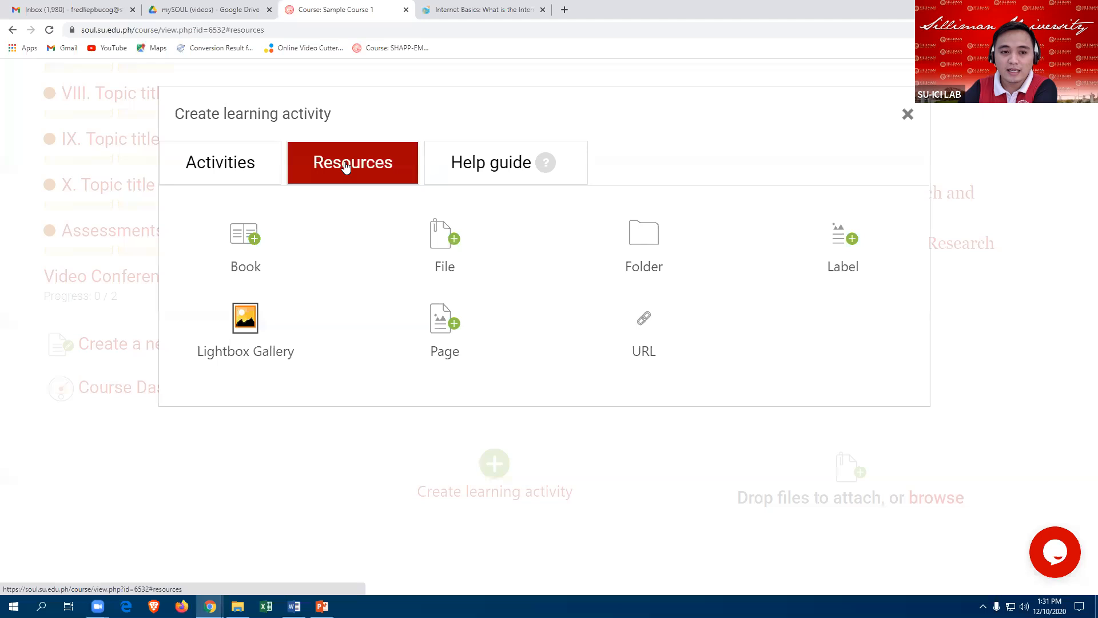
click(245, 264)
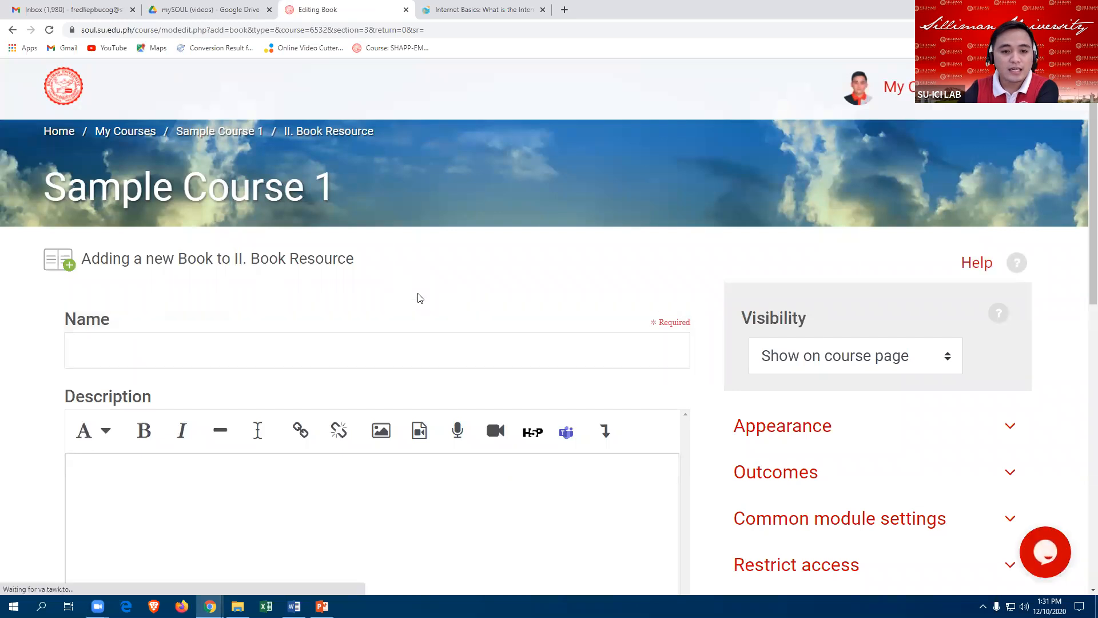
Step: Name the new book "Resources" by copying that heading from the Resources Topic document in Word into the browser form
scroll(412, 289, down, 1)
scroll(409, 268, down, 1)
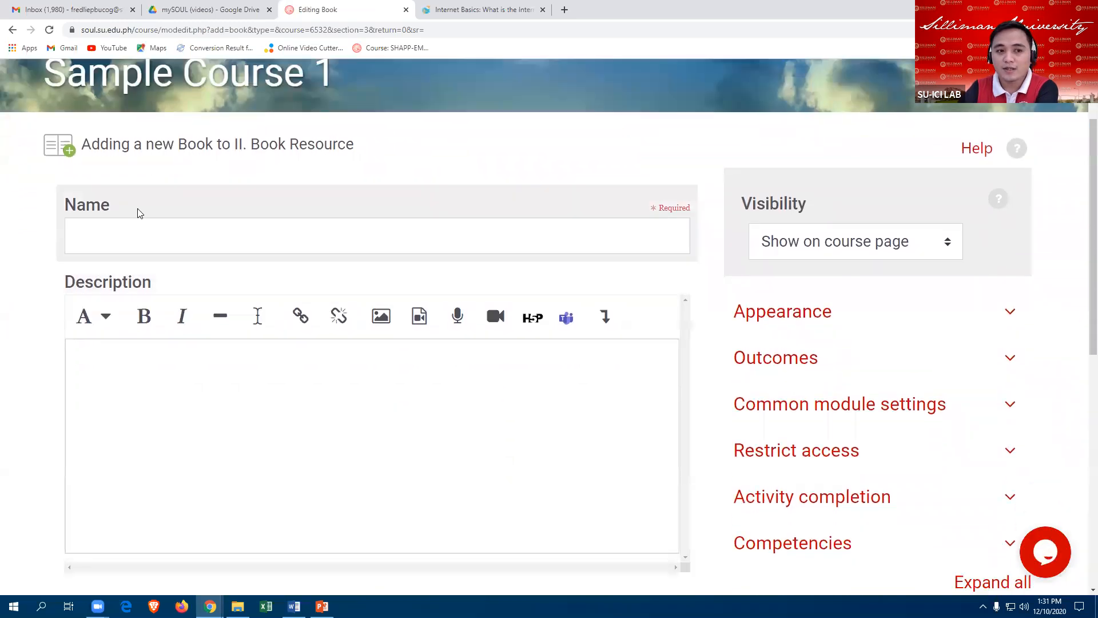
click(144, 232)
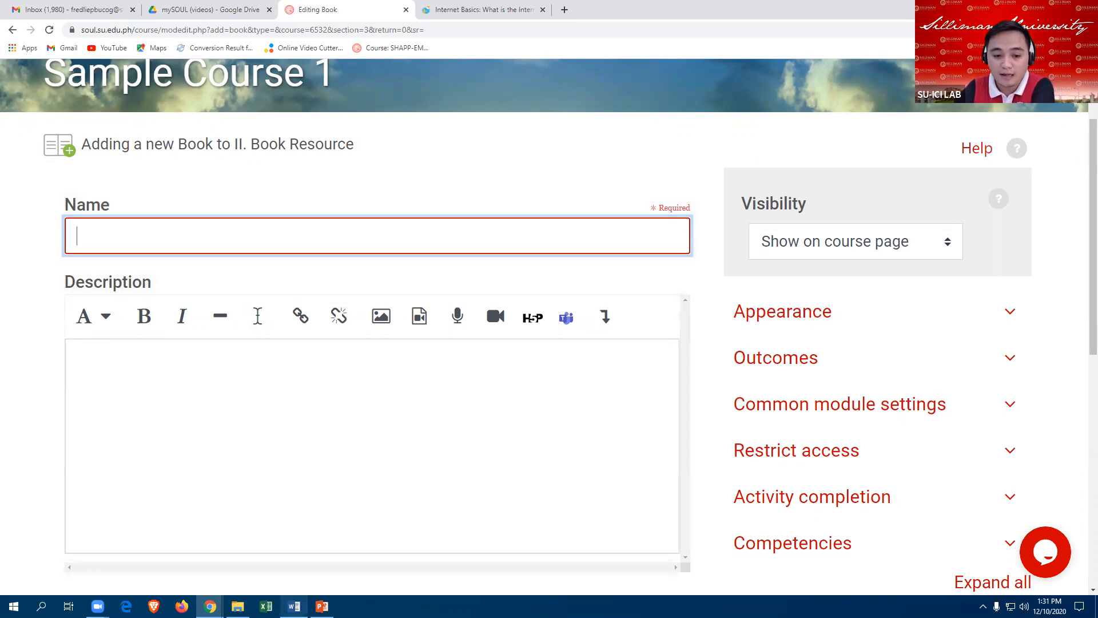
mouse_move(294, 607)
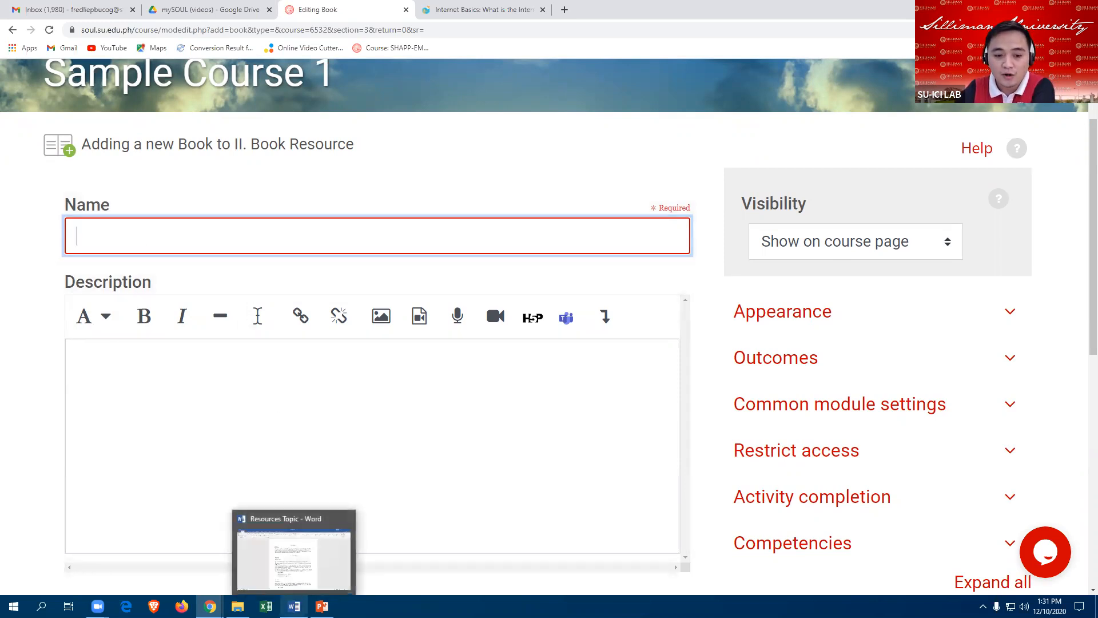
click(295, 558)
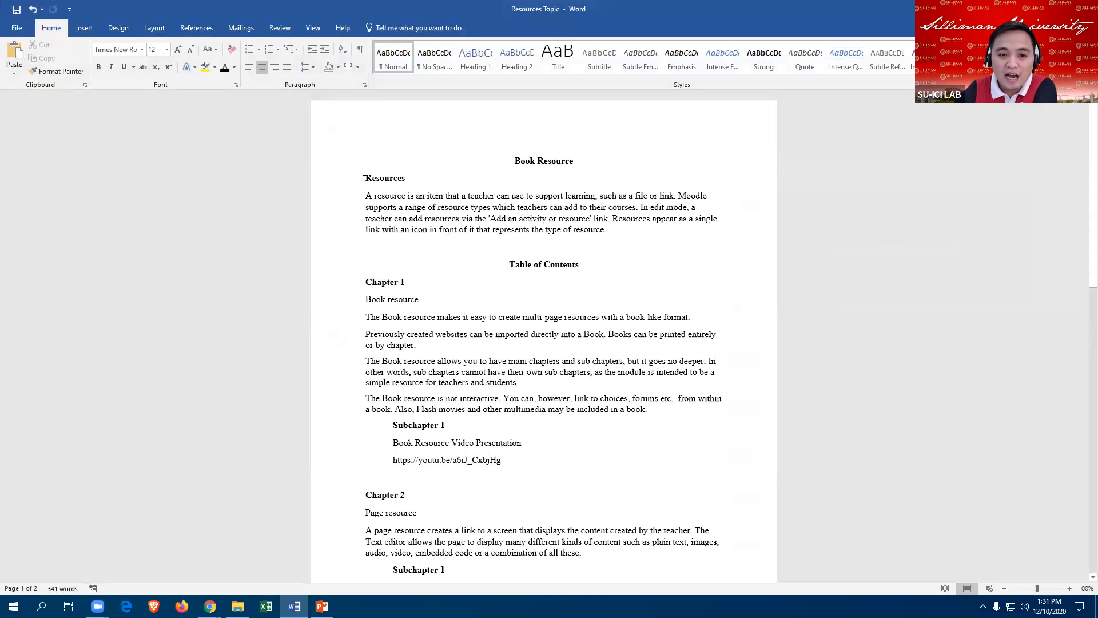
drag(368, 178, 413, 180)
key(ctrl+c)
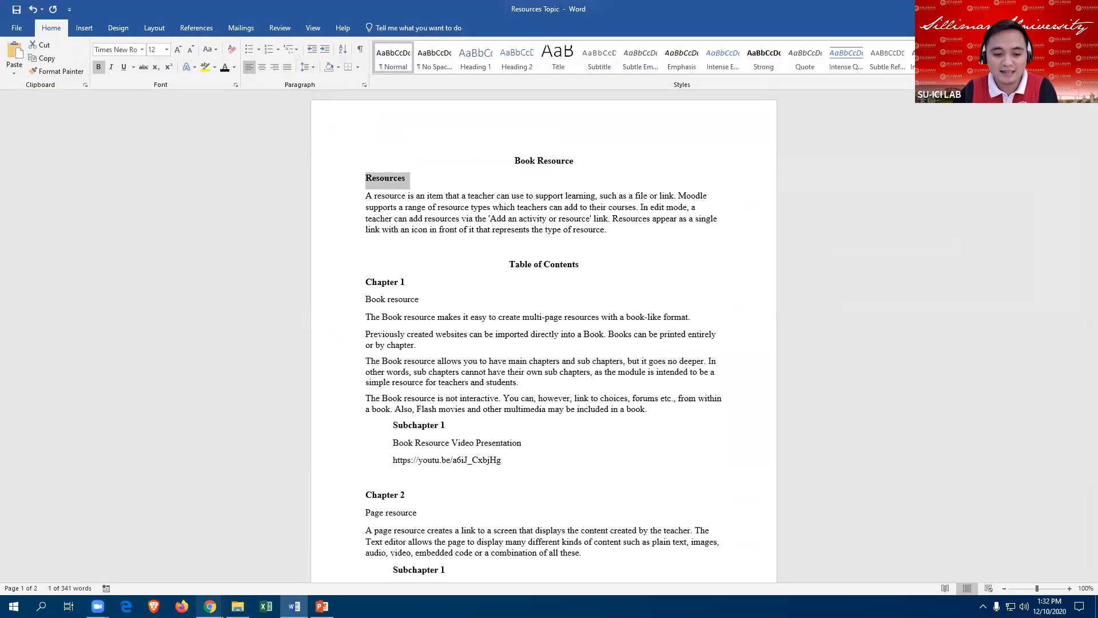
mouse_move(210, 606)
click(192, 528)
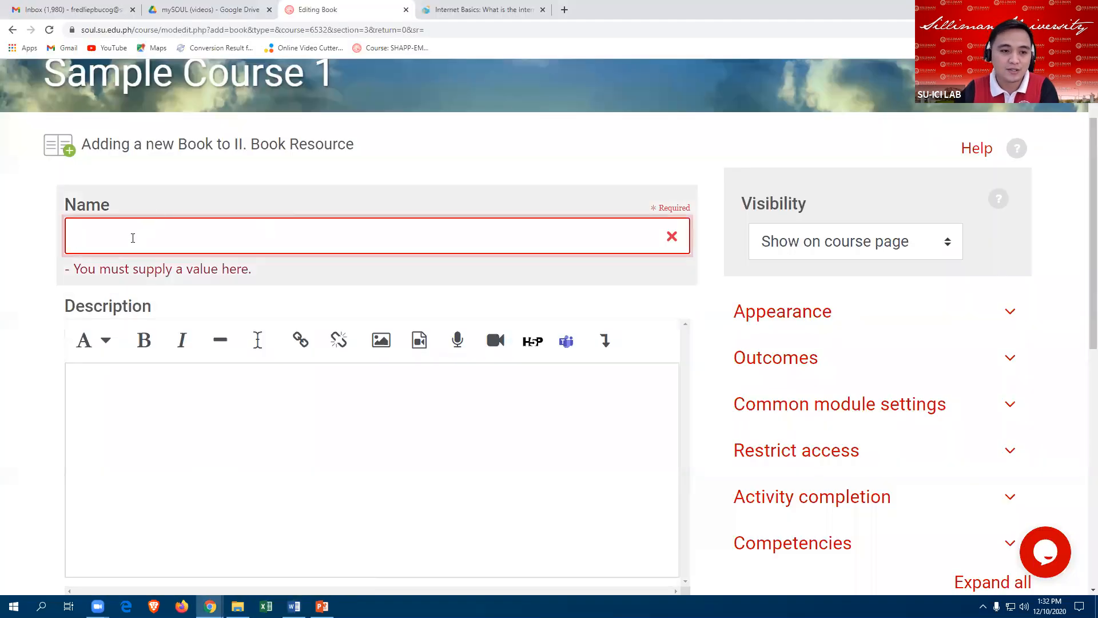
key(ctrl+v)
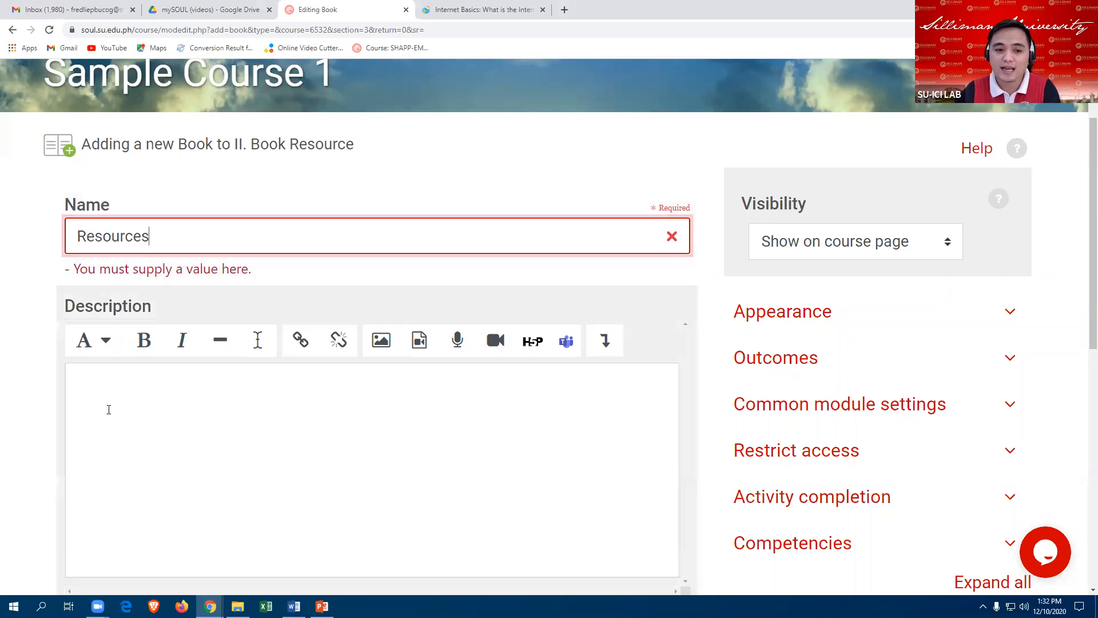
Step: Insert a two-column Bootstrap grid with a narrow first column in the book's description and delete the "Column 1" placeholder
click(124, 380)
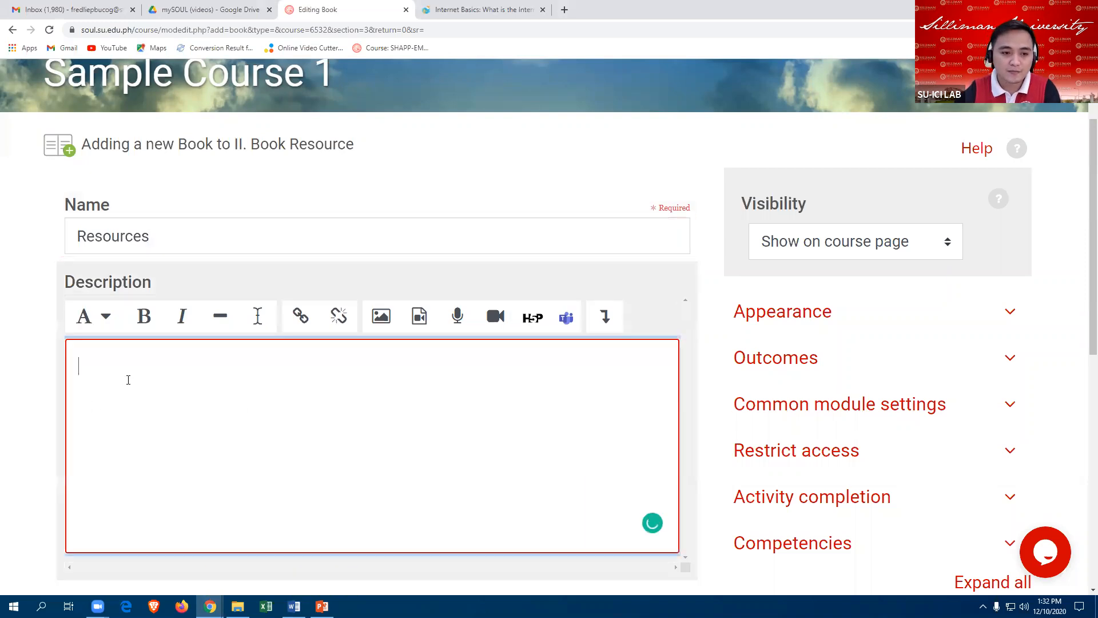
scroll(178, 382, down, 2)
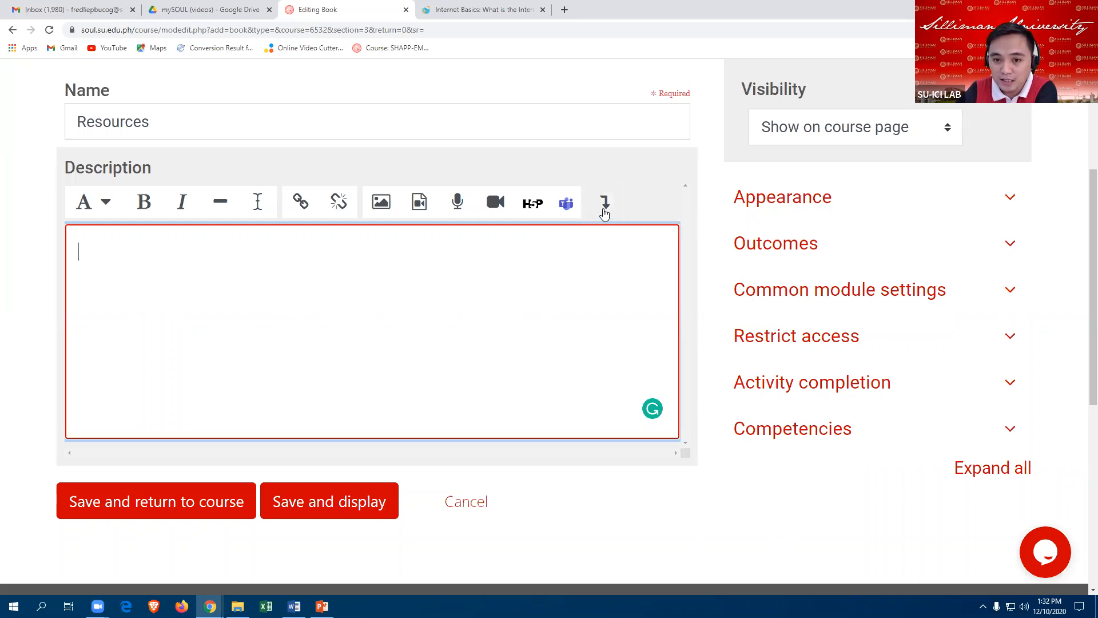
click(606, 204)
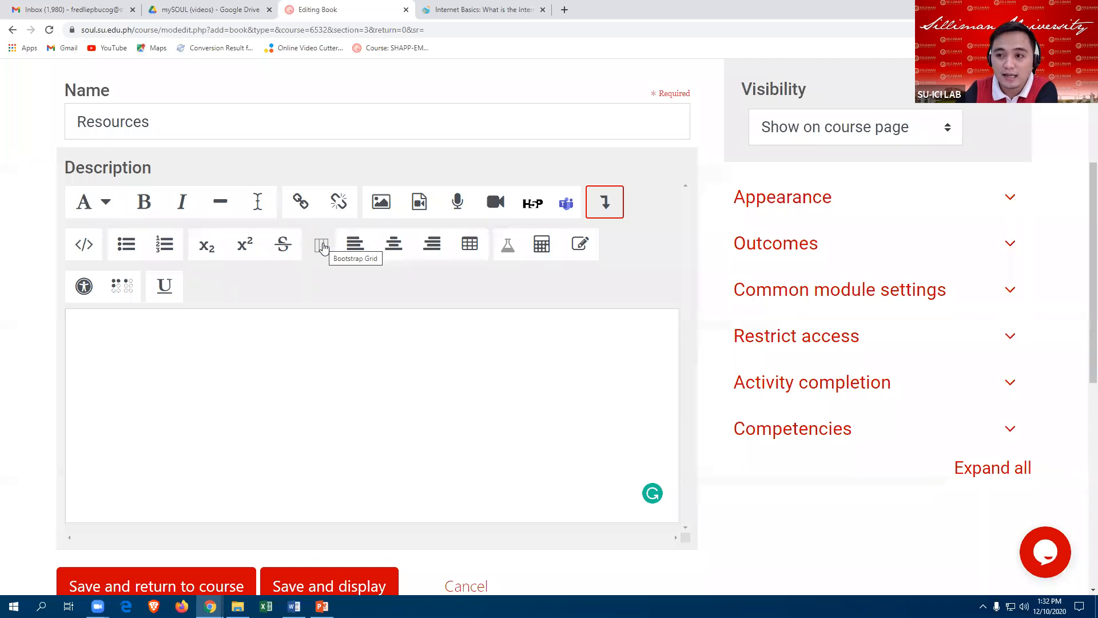
click(322, 246)
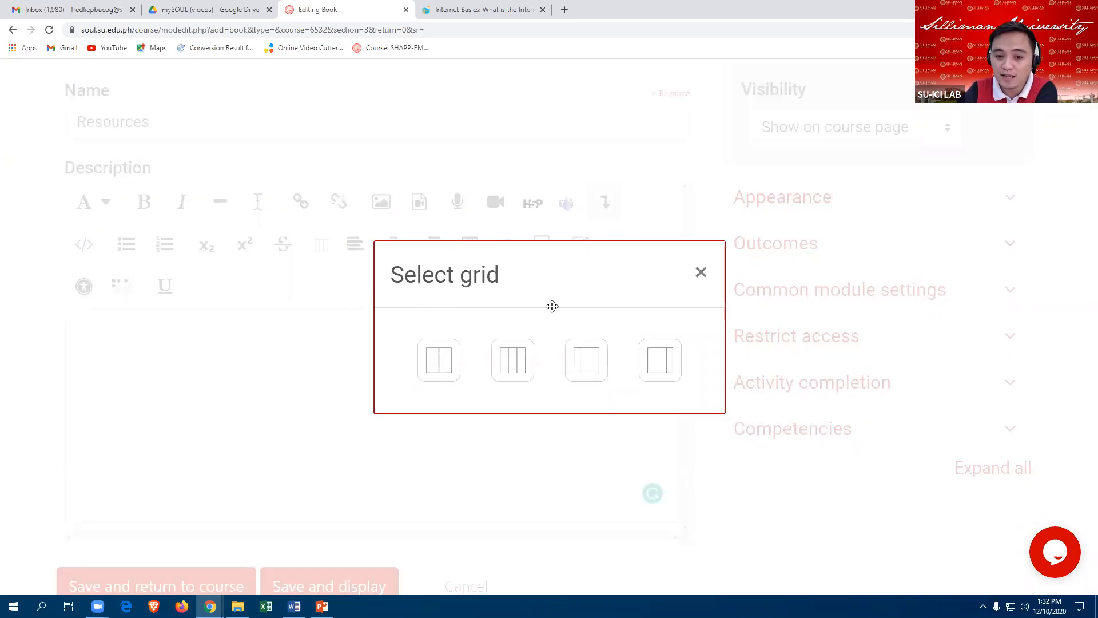
click(584, 361)
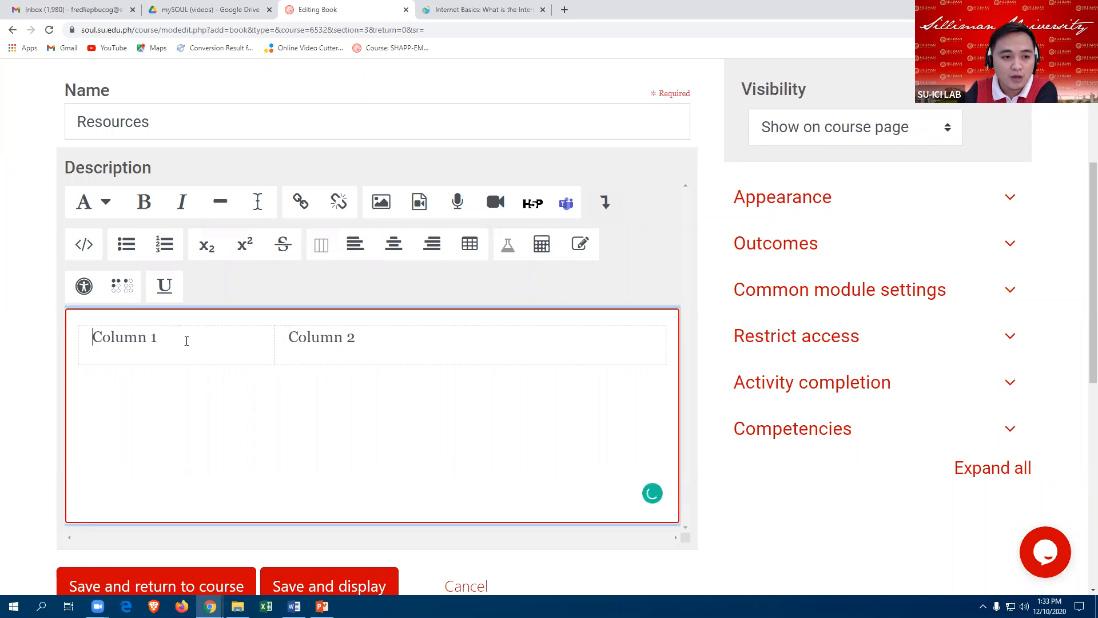
drag(156, 339, 94, 337)
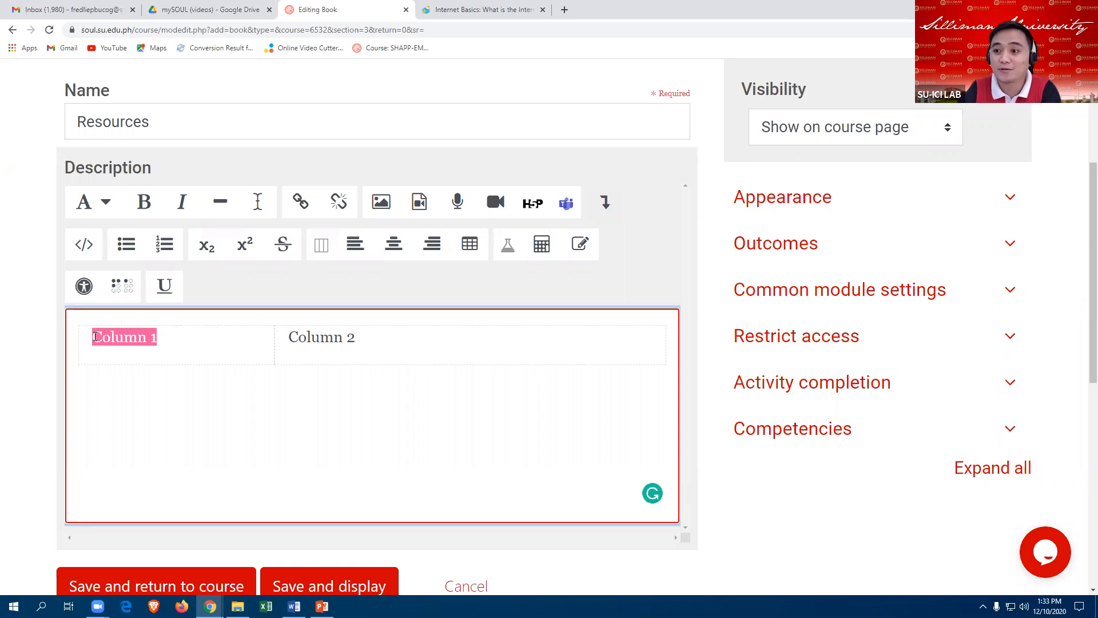
key(BackSpace)
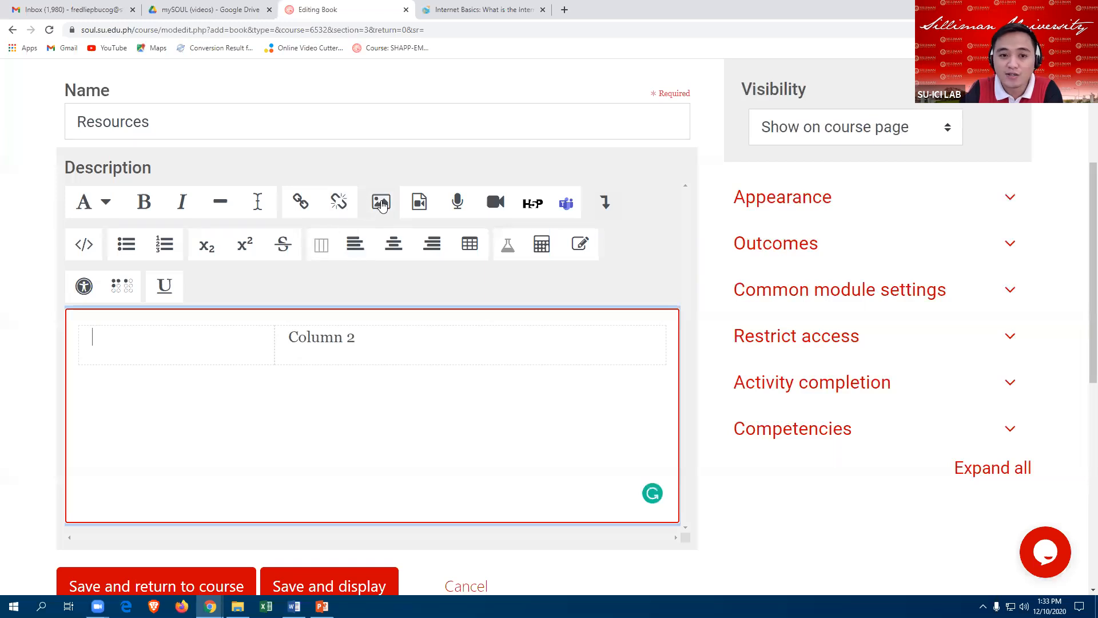
Step: Upload Resources Icon.png from the mySOUL Resources folder in Documents as the image for the description's first column
click(382, 204)
click(630, 238)
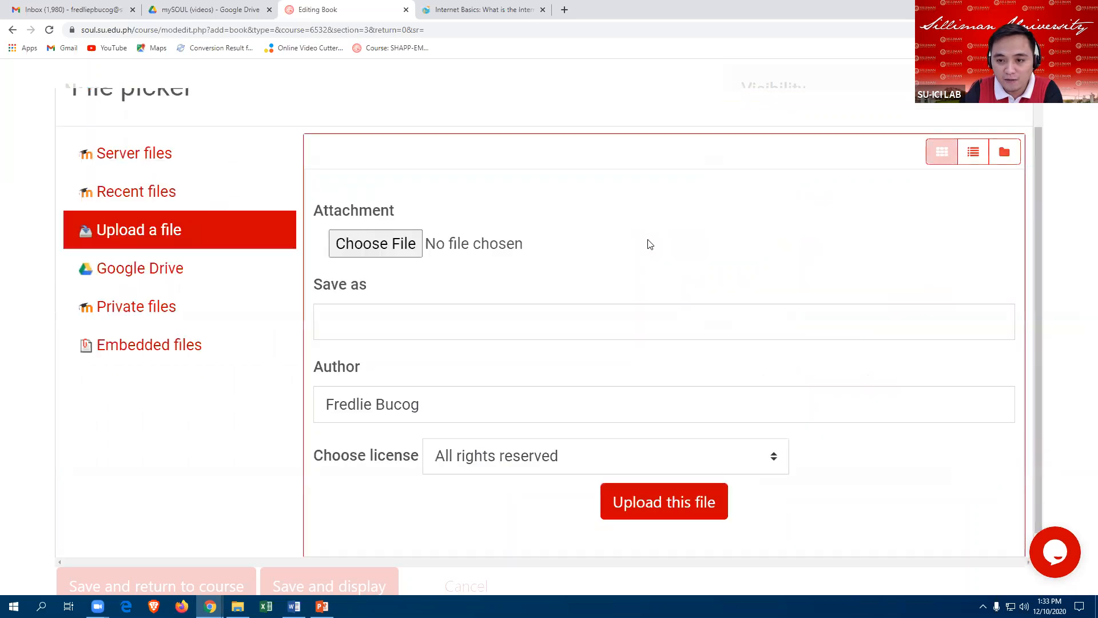
click(391, 245)
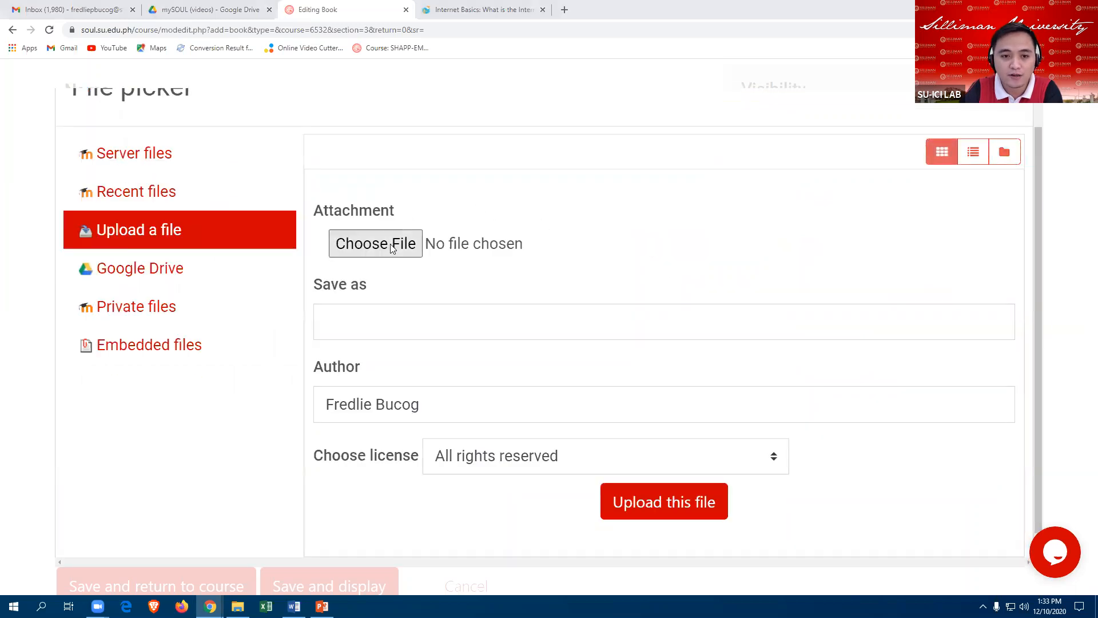
scroll(88, 139, up, 3)
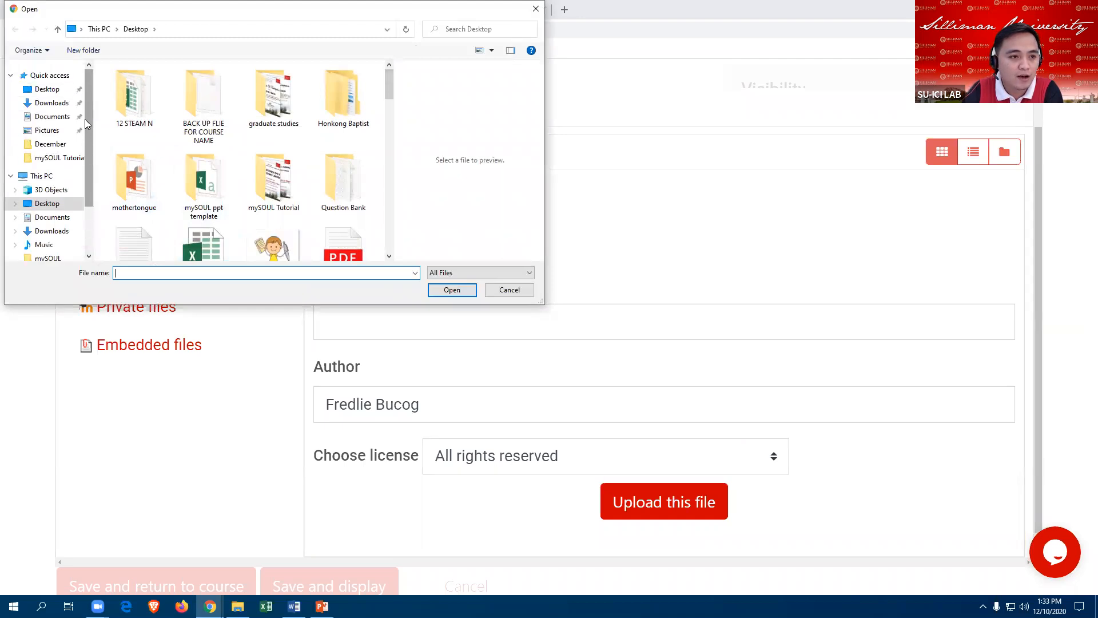
click(55, 118)
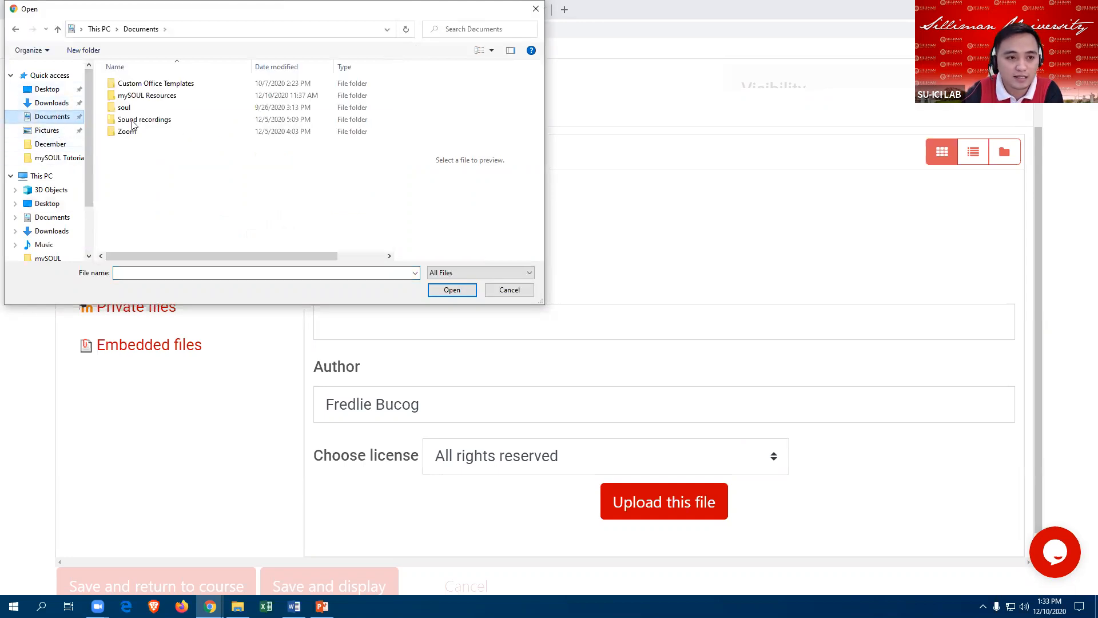
double_click(162, 96)
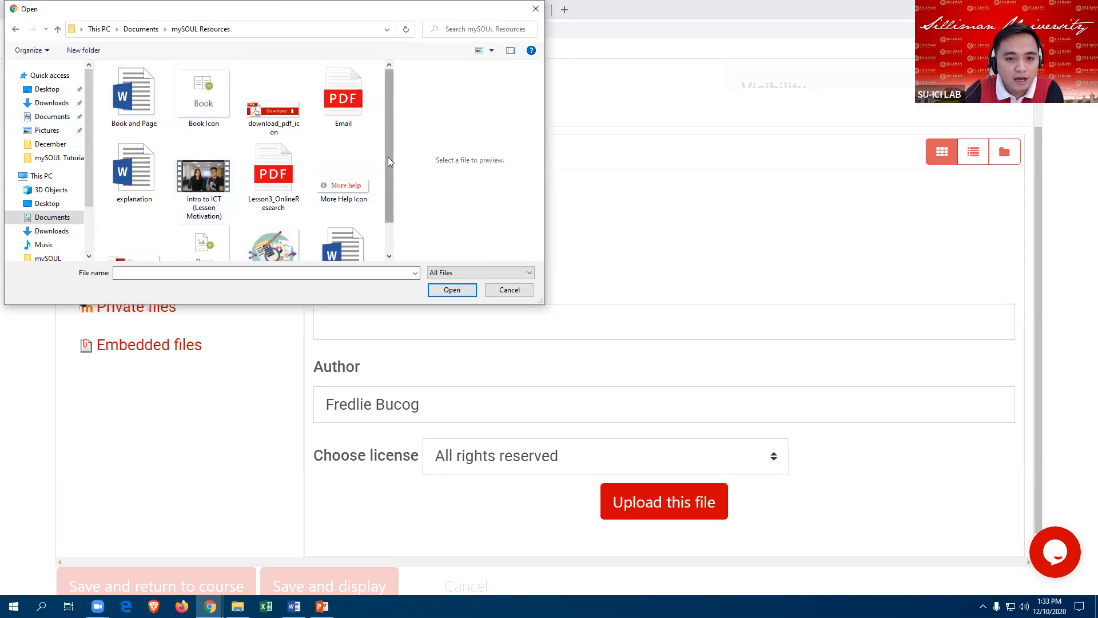
scroll(389, 160, down, 2)
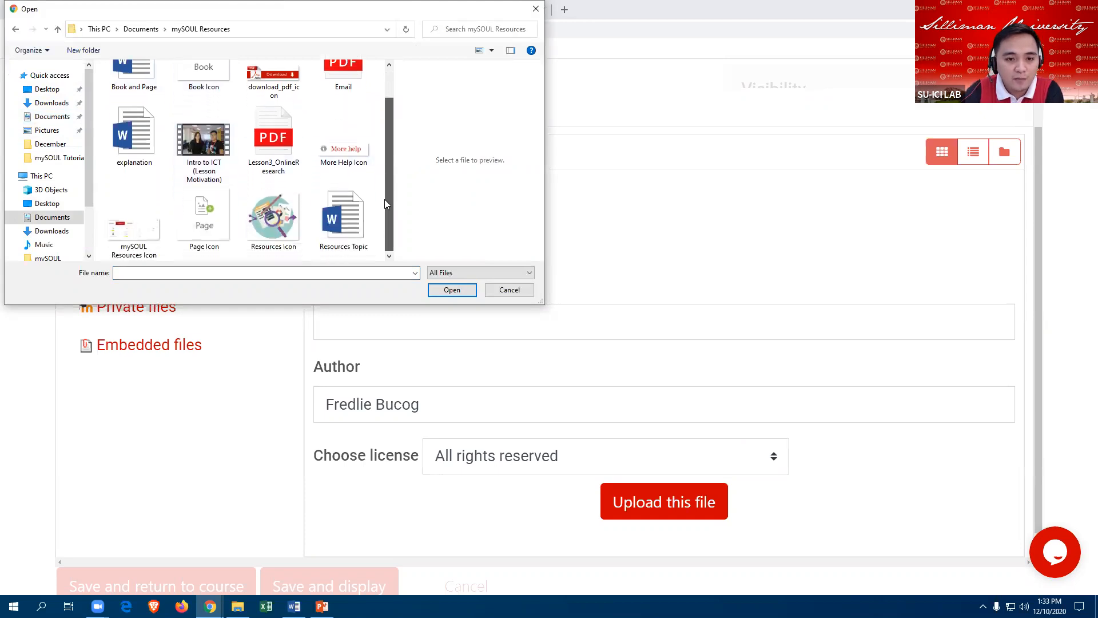
click(272, 222)
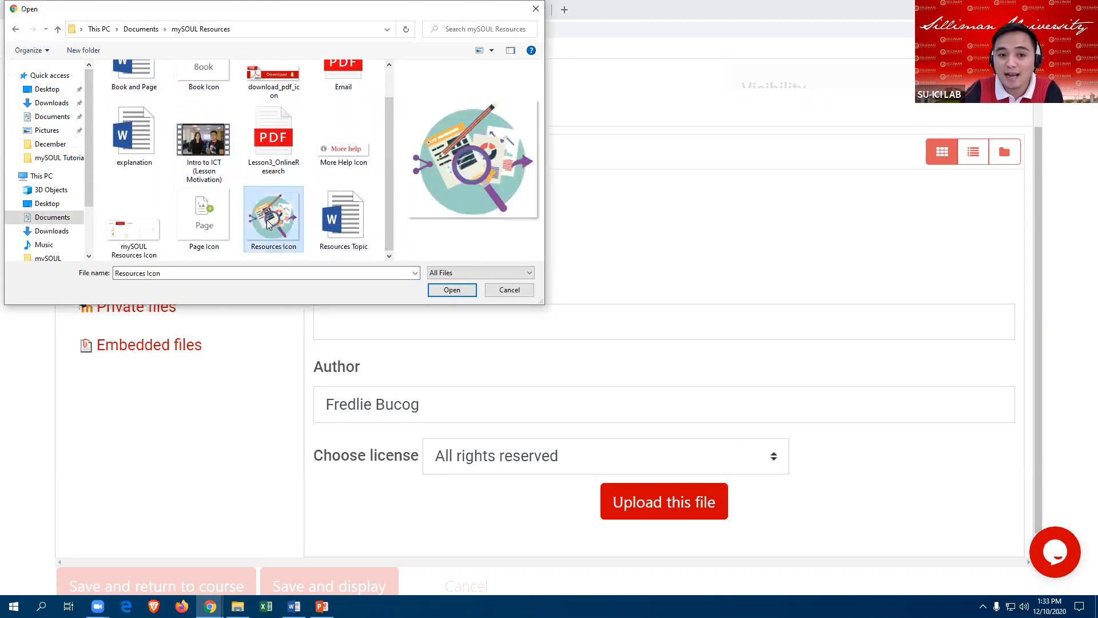
click(450, 290)
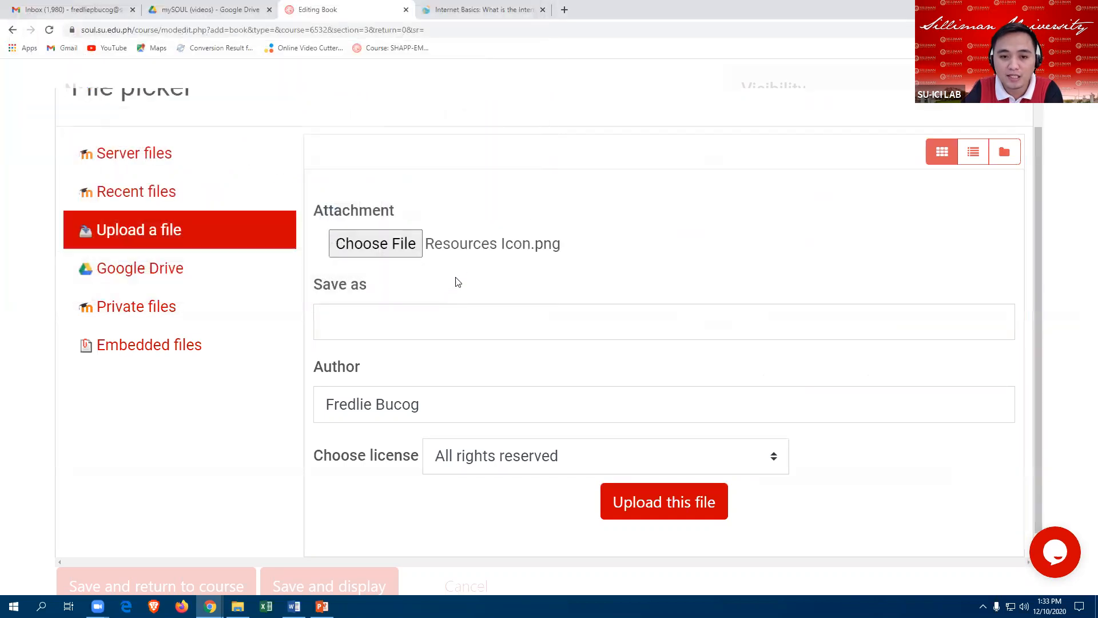
click(662, 508)
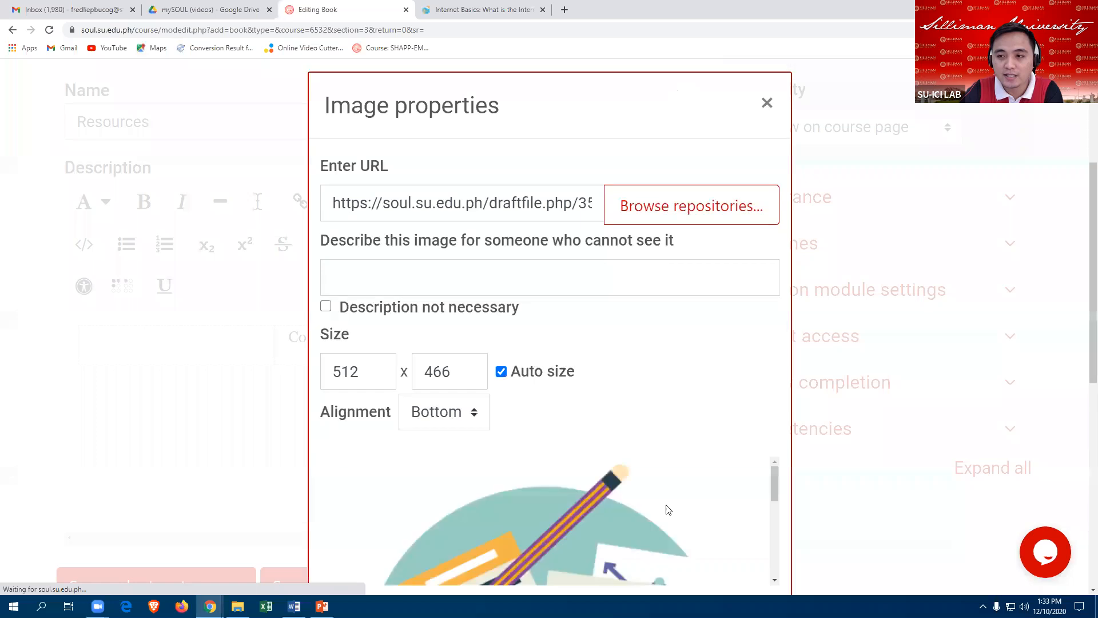
Step: Mark the image's alternative description as not necessary and save the image into the book's description
scroll(704, 338, down, 4)
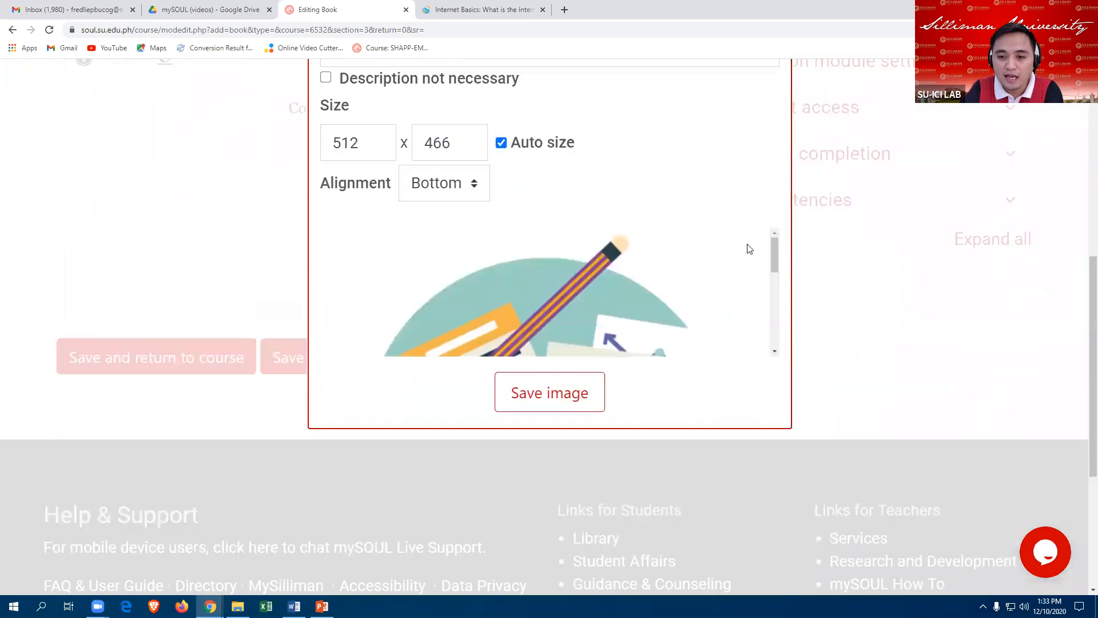
scroll(749, 249, up, 2)
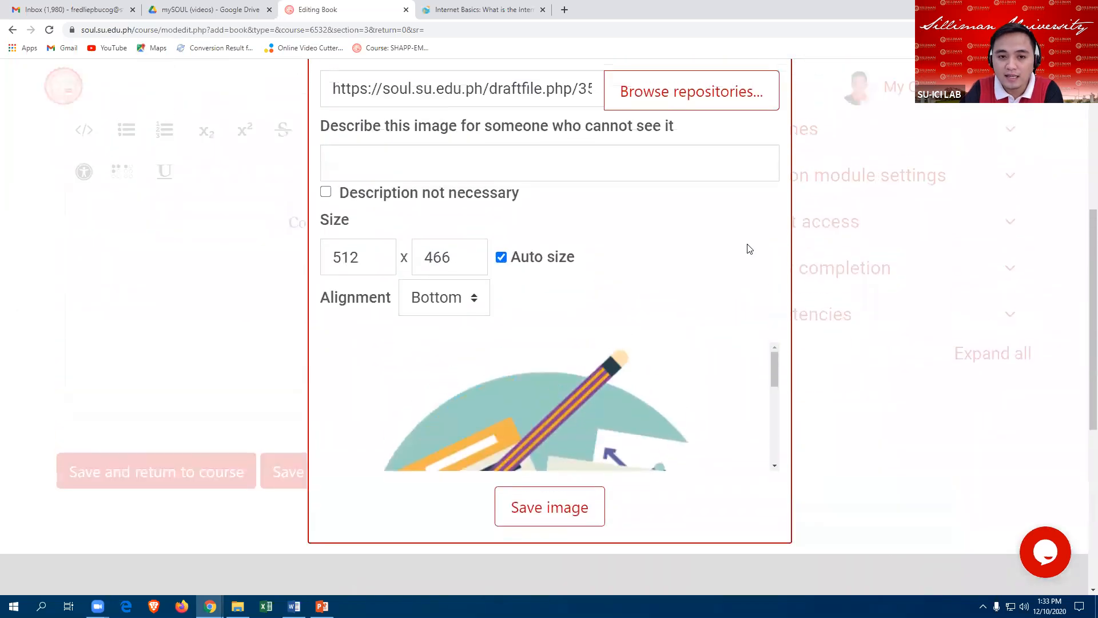
click(327, 197)
scroll(327, 198, up, 2)
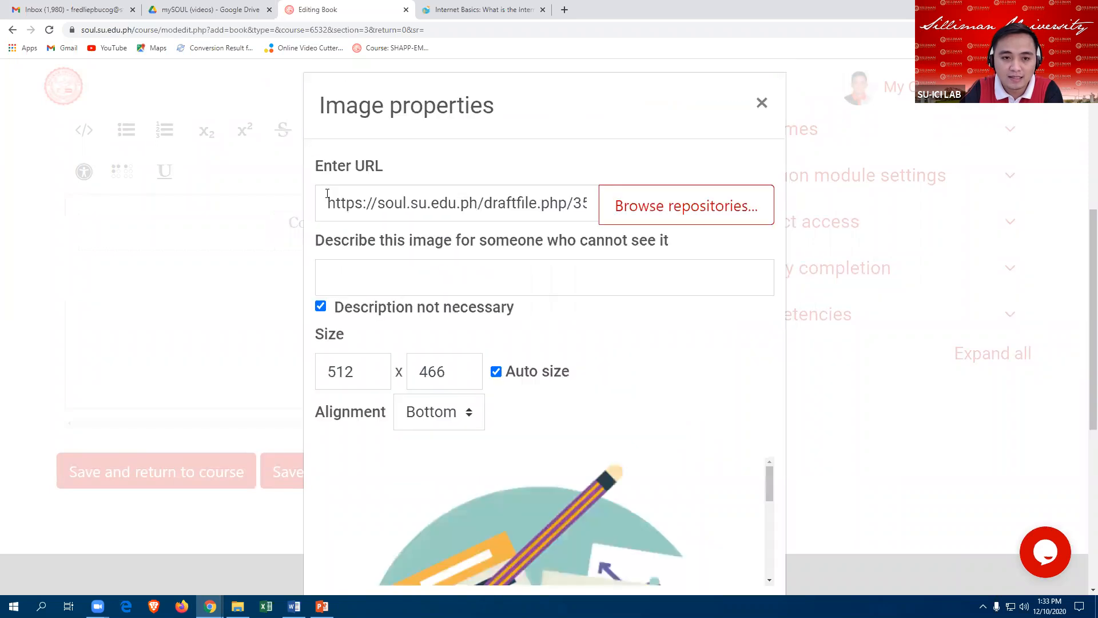
scroll(627, 332, down, 4)
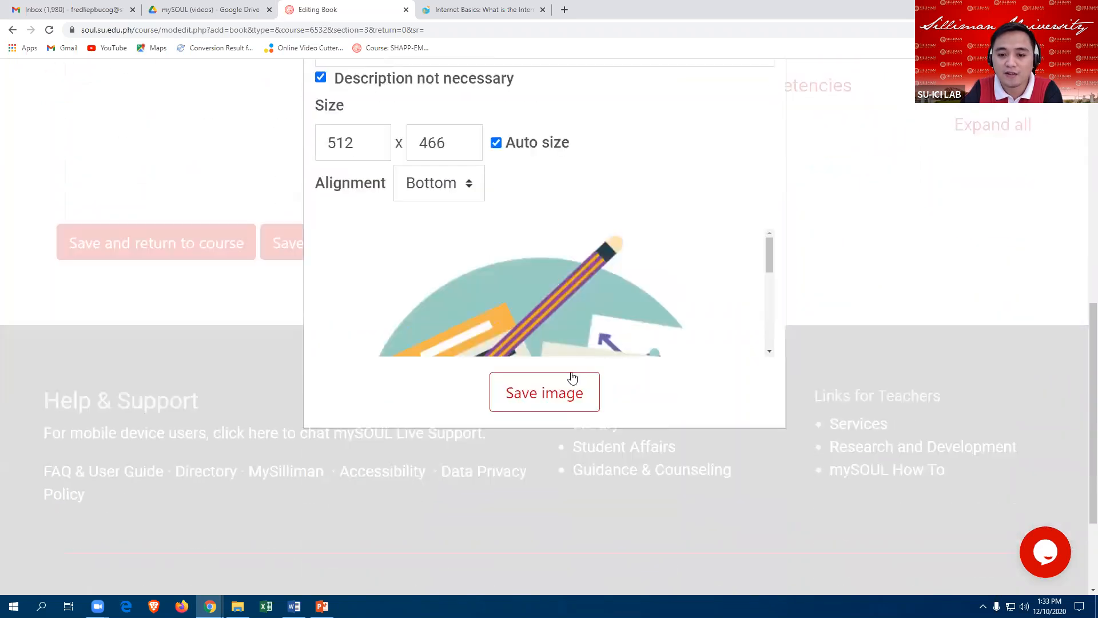
click(548, 398)
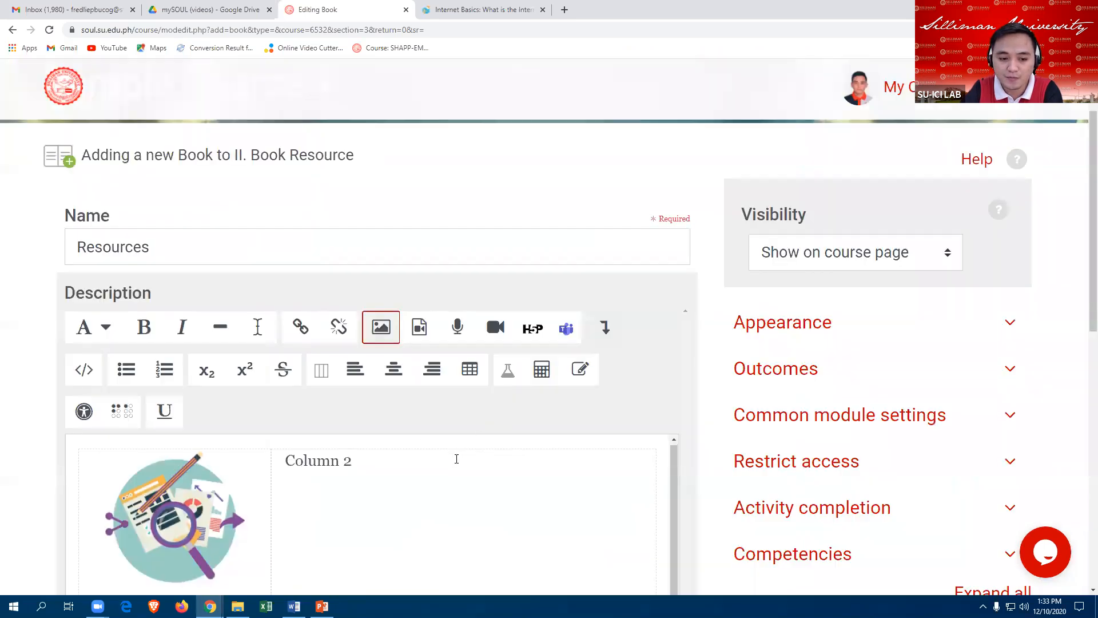
Step: Delete the "Column 2" placeholder from the second column of the book's description
scroll(603, 410, down, 2)
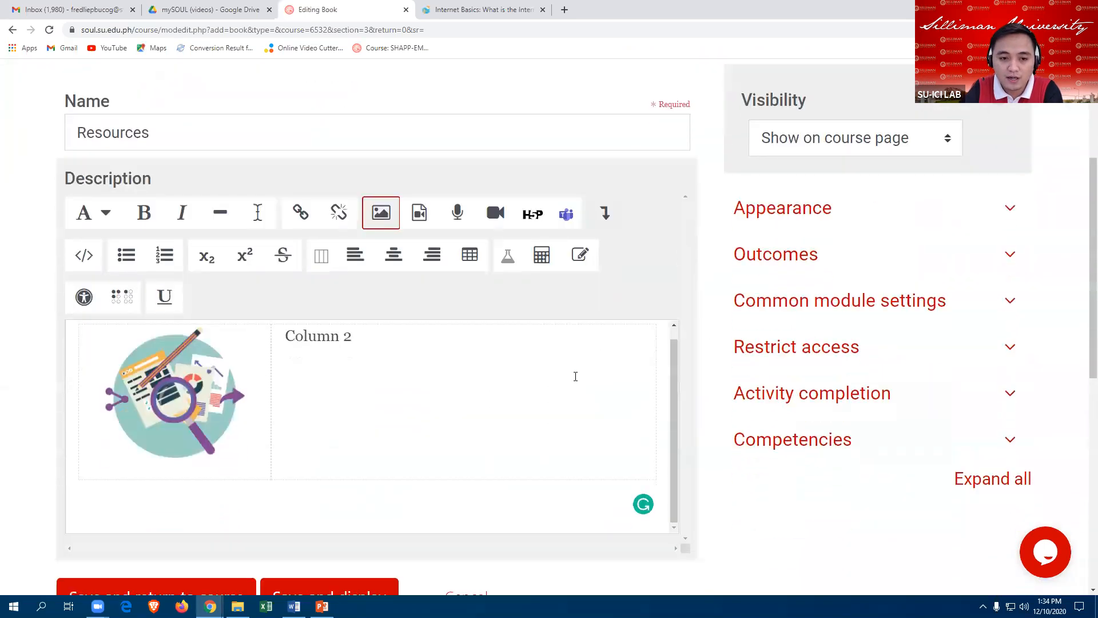
key(ctrl+minus)
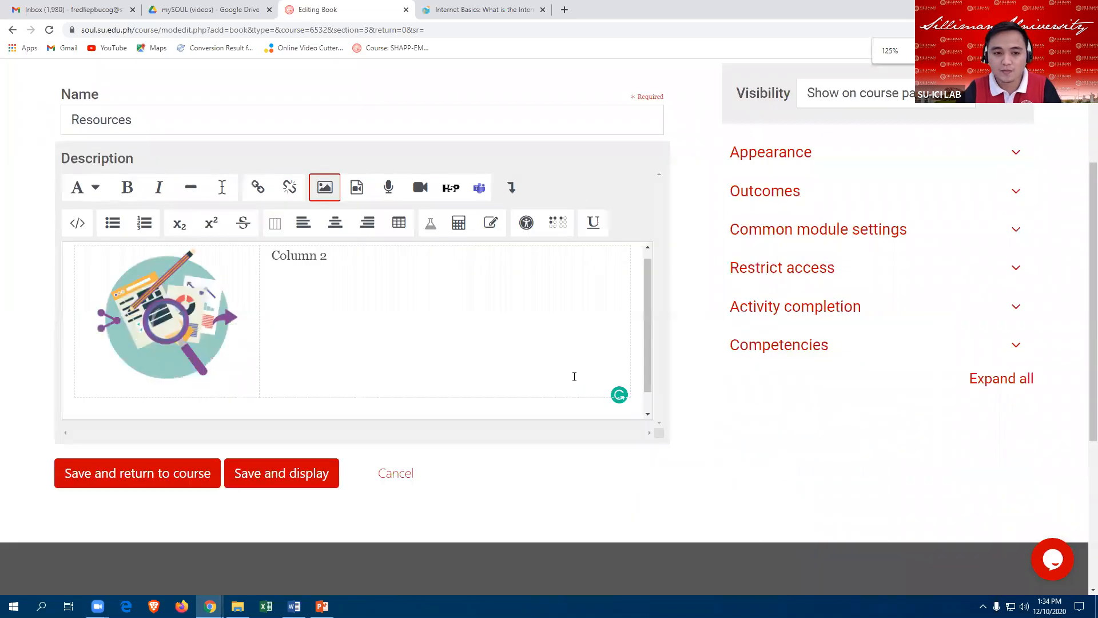
scroll(336, 306, up, 1)
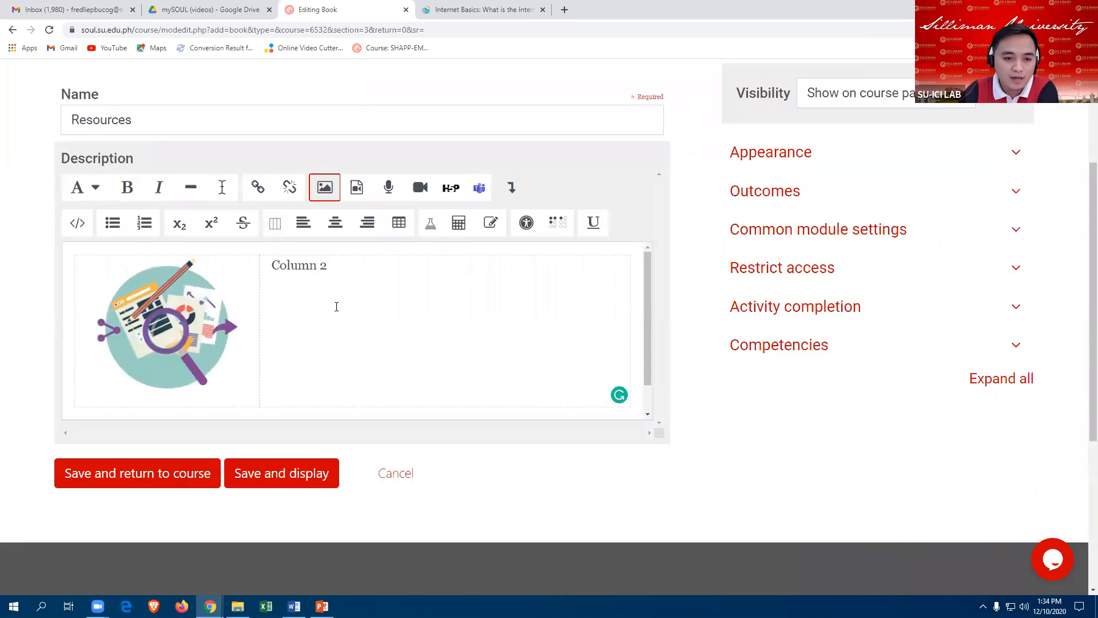
click(337, 268)
key(BackSpace)
key(BackSpace)
key(BackSpace)
key(BackSpace)
key(BackSpace)
key(BackSpace)
key(BackSpace)
key(BackSpace)
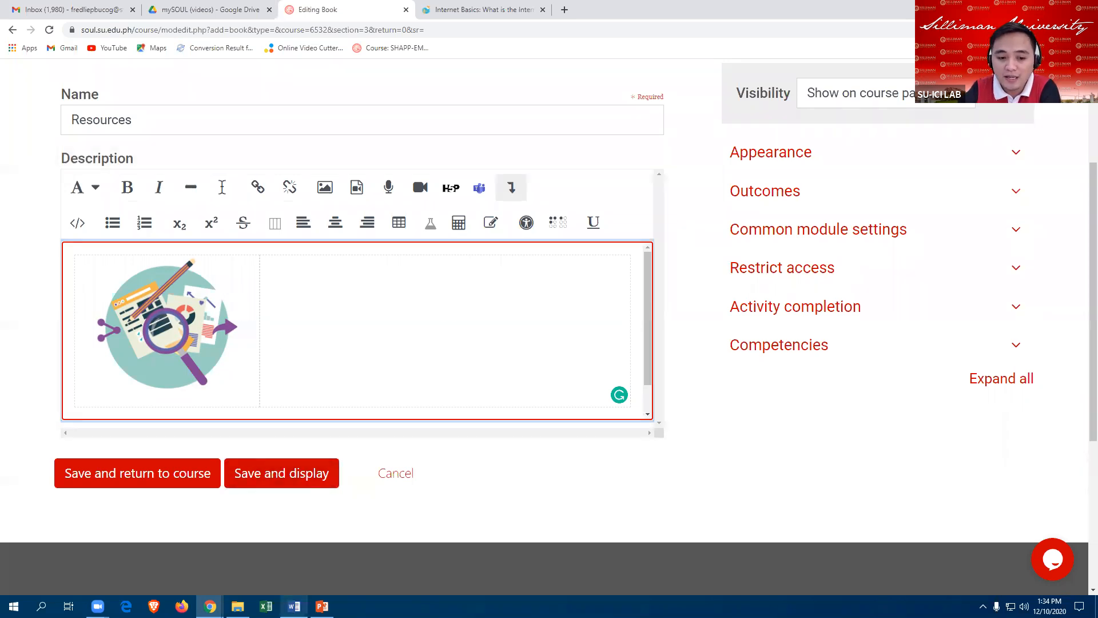
Step: Copy the paragraph under the Resources heading from the Resources Topic document in Word into the description's second column in the browser
mouse_move(294, 606)
click(296, 548)
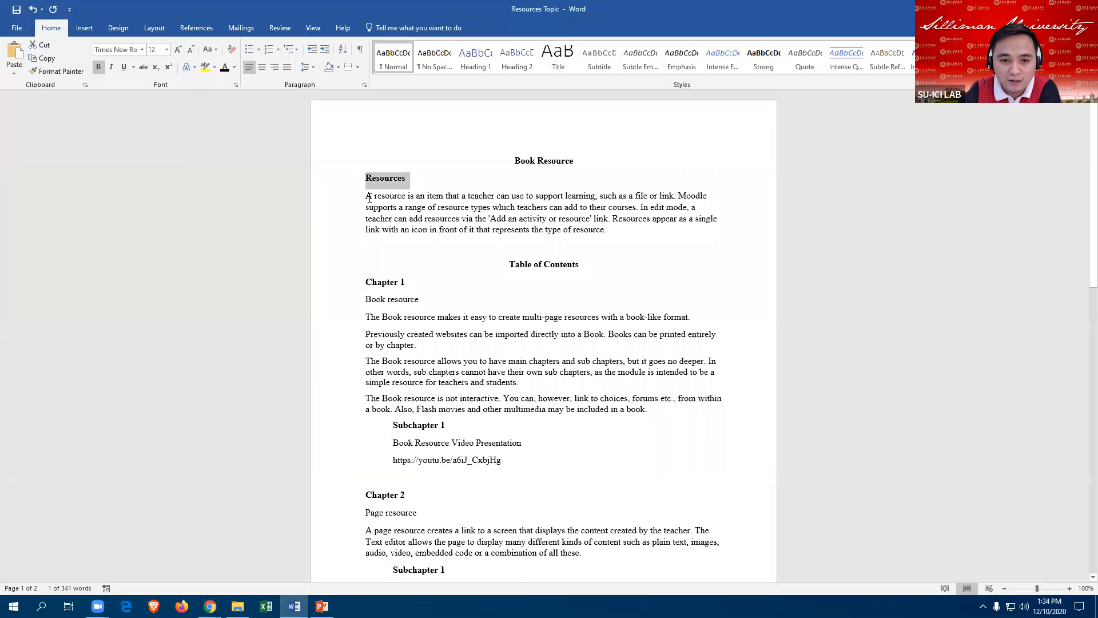
drag(369, 198, 650, 230)
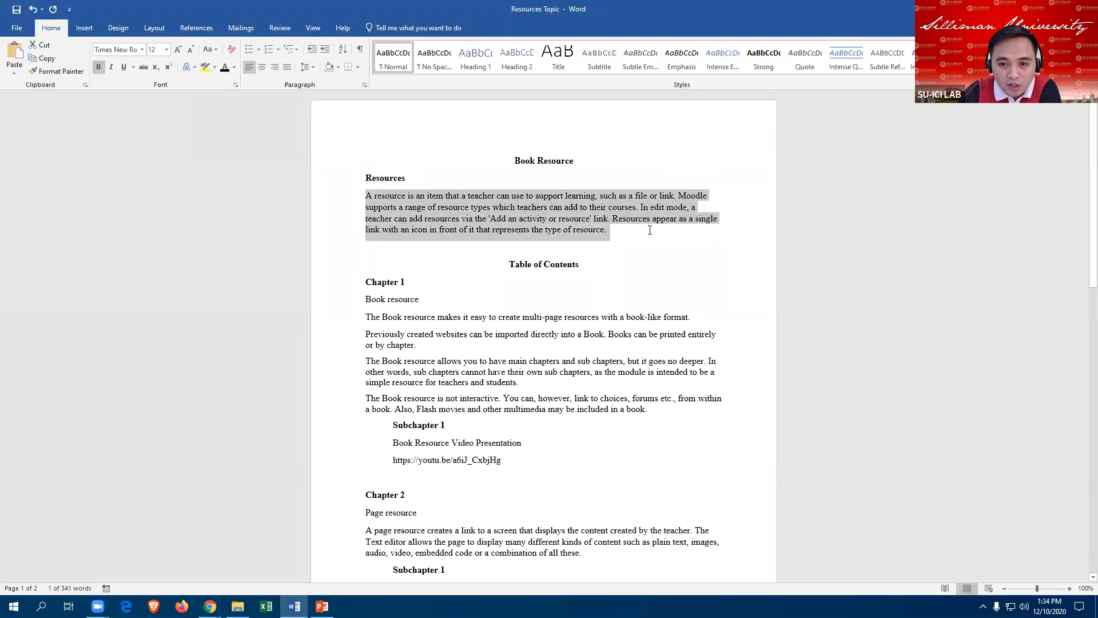
right_click(524, 203)
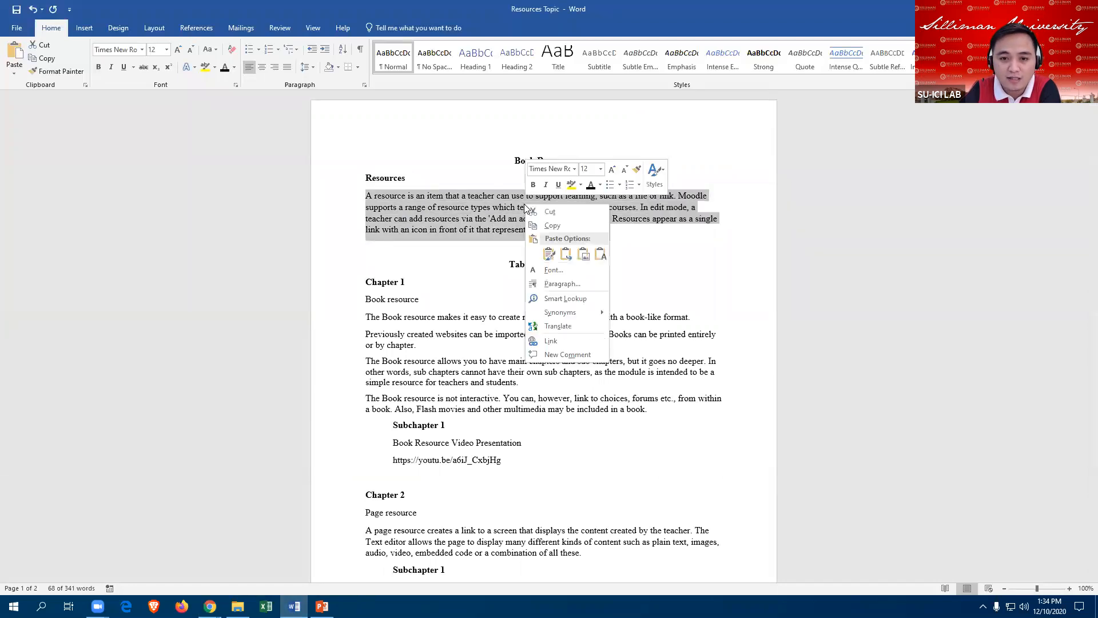
click(547, 226)
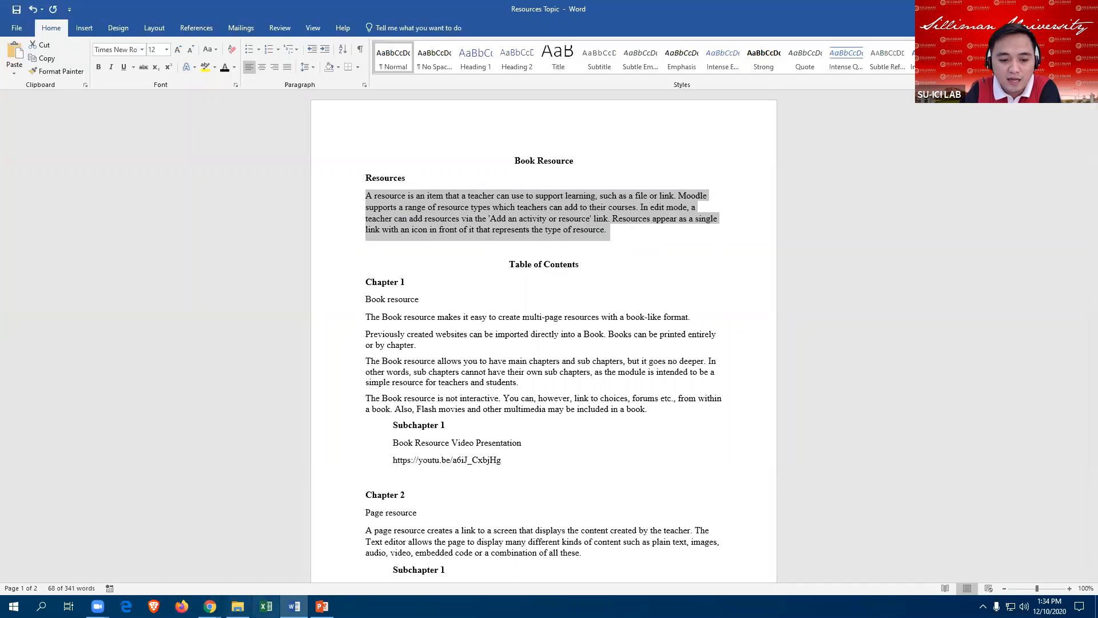
mouse_move(210, 607)
click(165, 544)
click(288, 269)
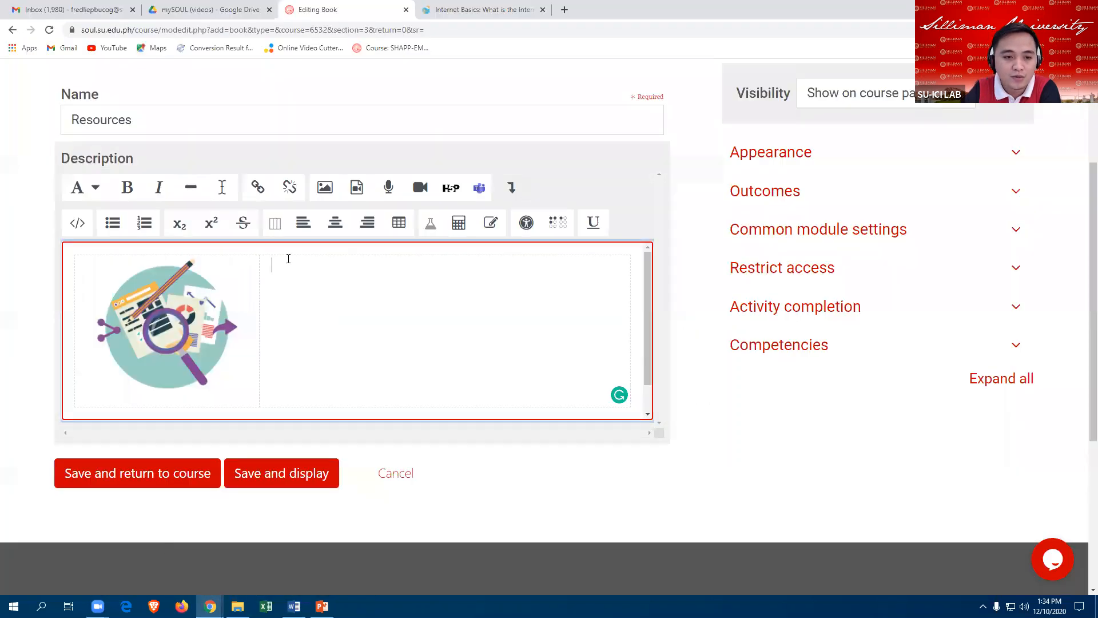
right_click(287, 269)
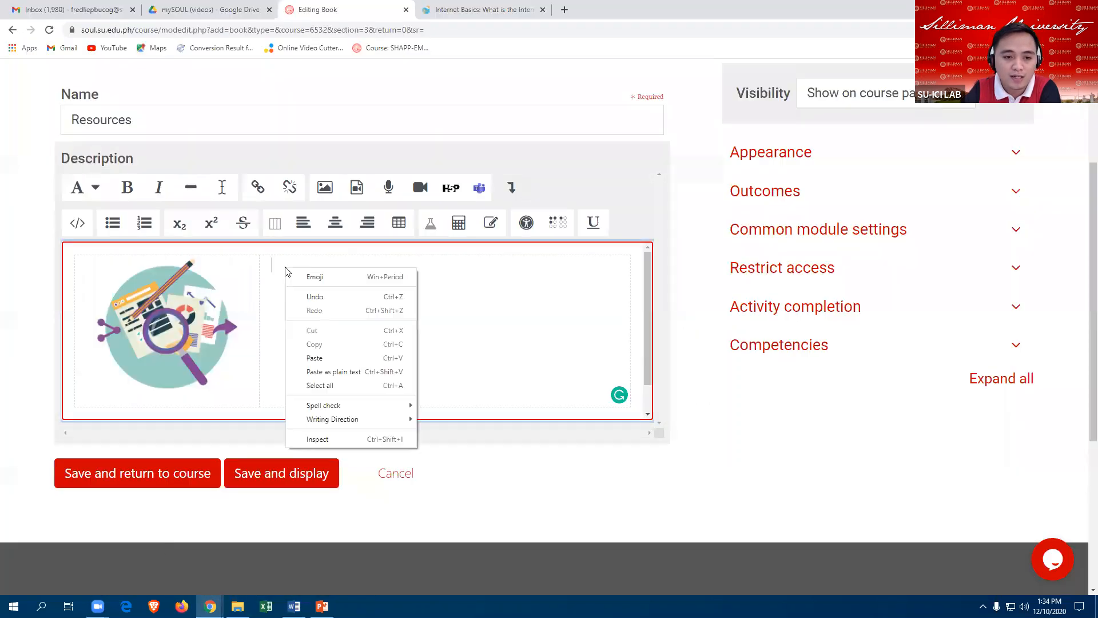
click(330, 363)
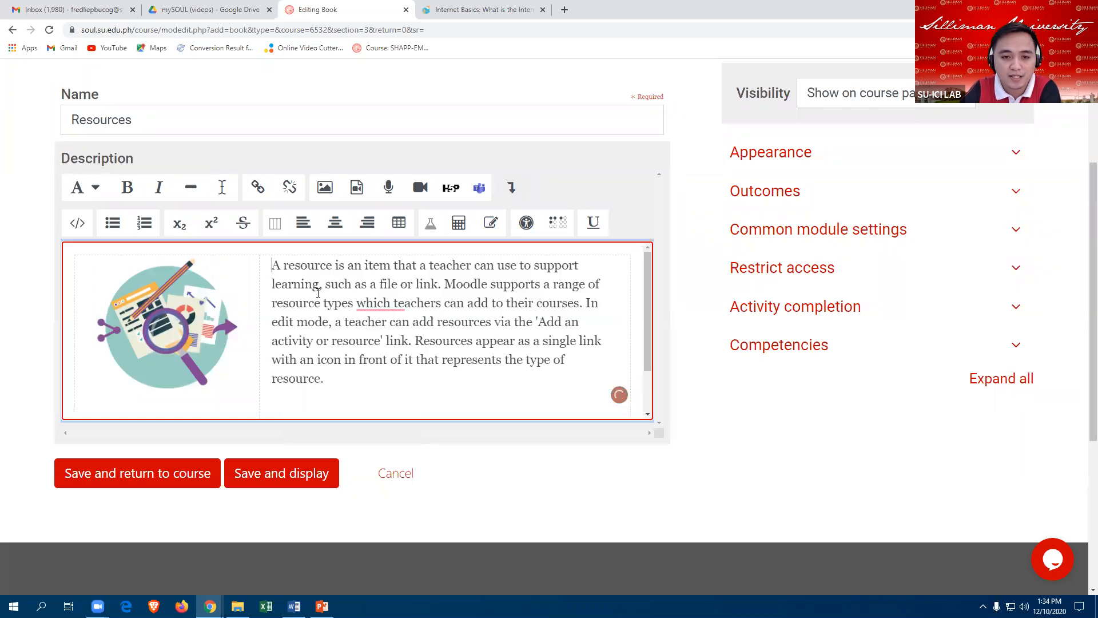
click(274, 266)
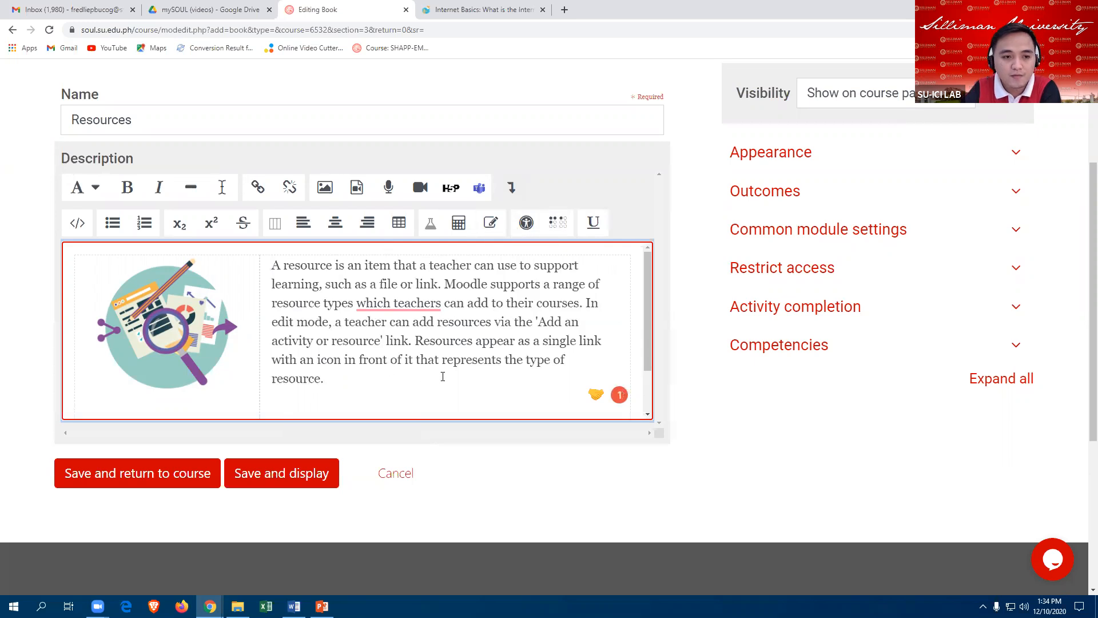
Step: Review the new book's name, image and description text in the form
scroll(446, 361, down, 1)
scroll(452, 341, up, 1)
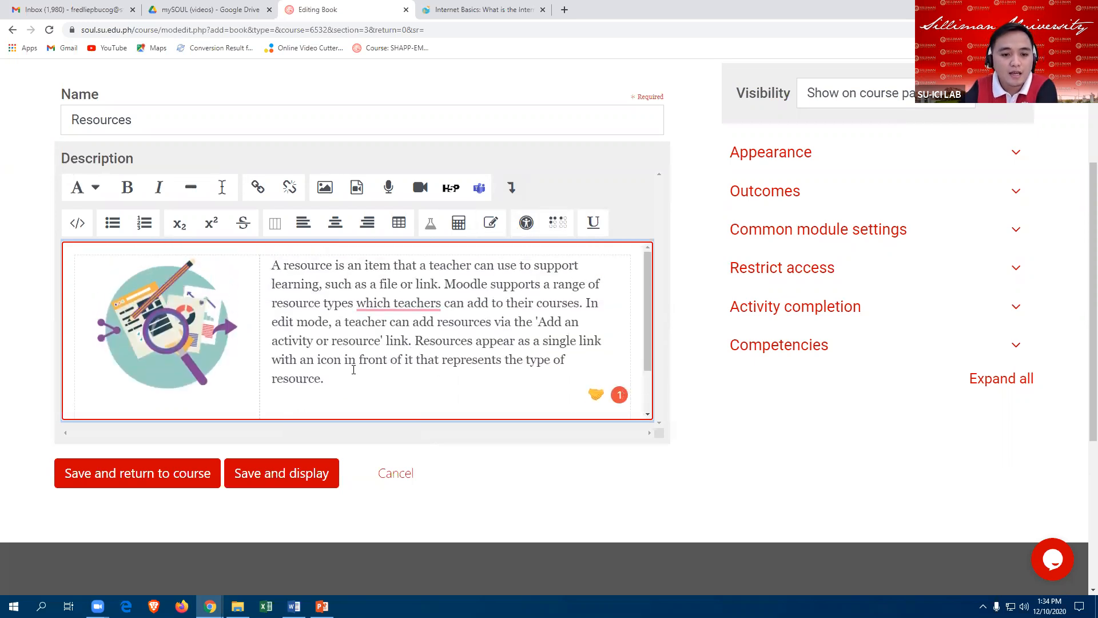
scroll(362, 369, up, 1)
scroll(332, 350, up, 1)
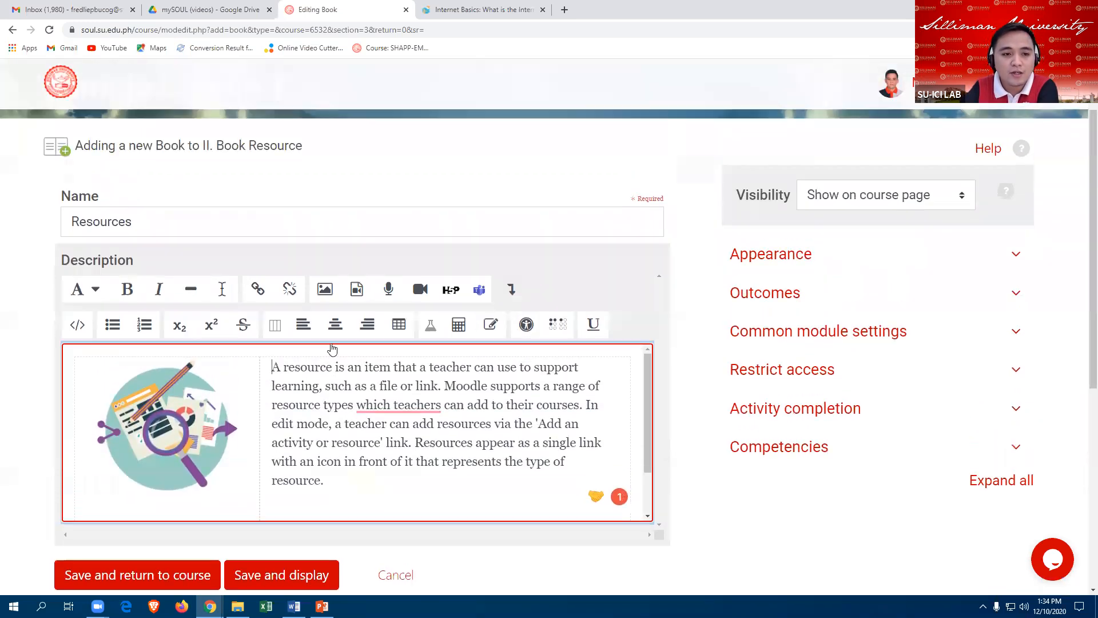
scroll(161, 236, up, 1)
click(162, 234)
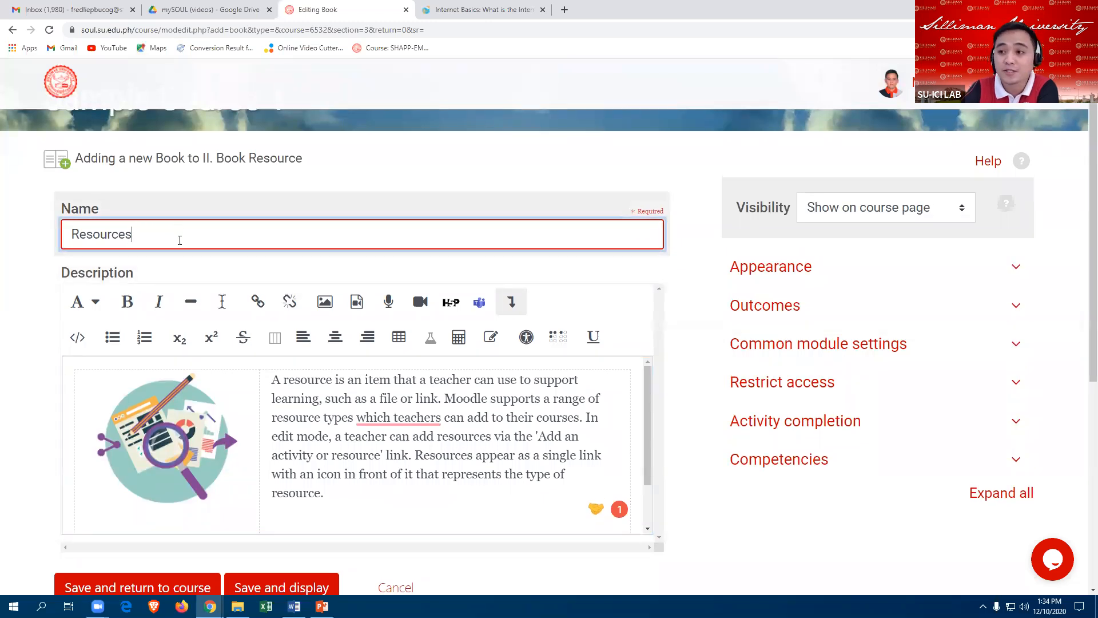
scroll(197, 226, down, 1)
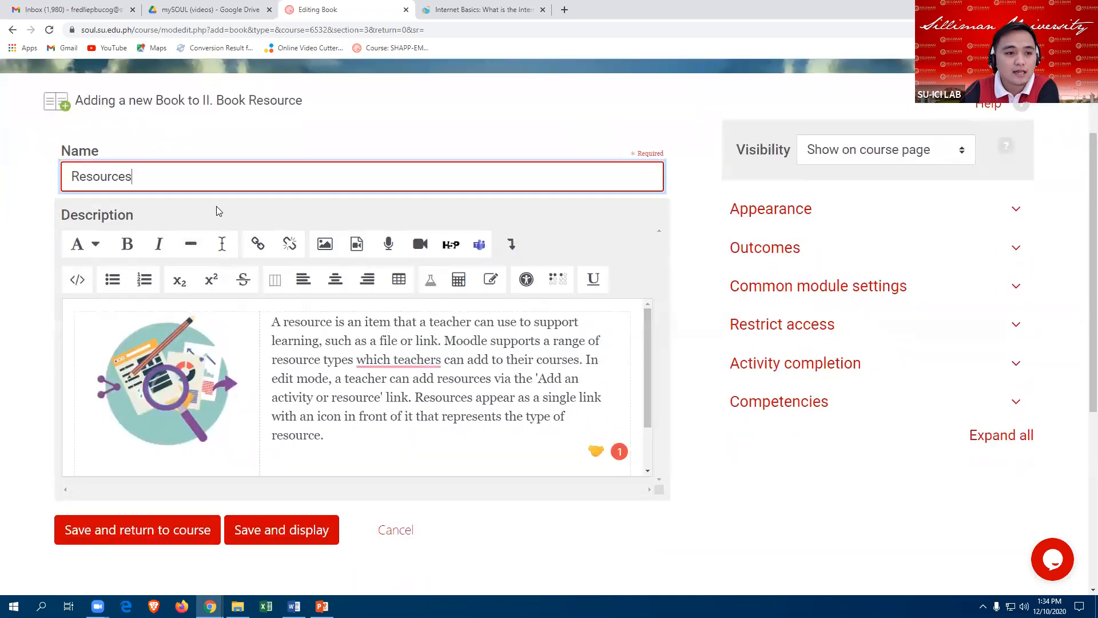
scroll(216, 215, down, 1)
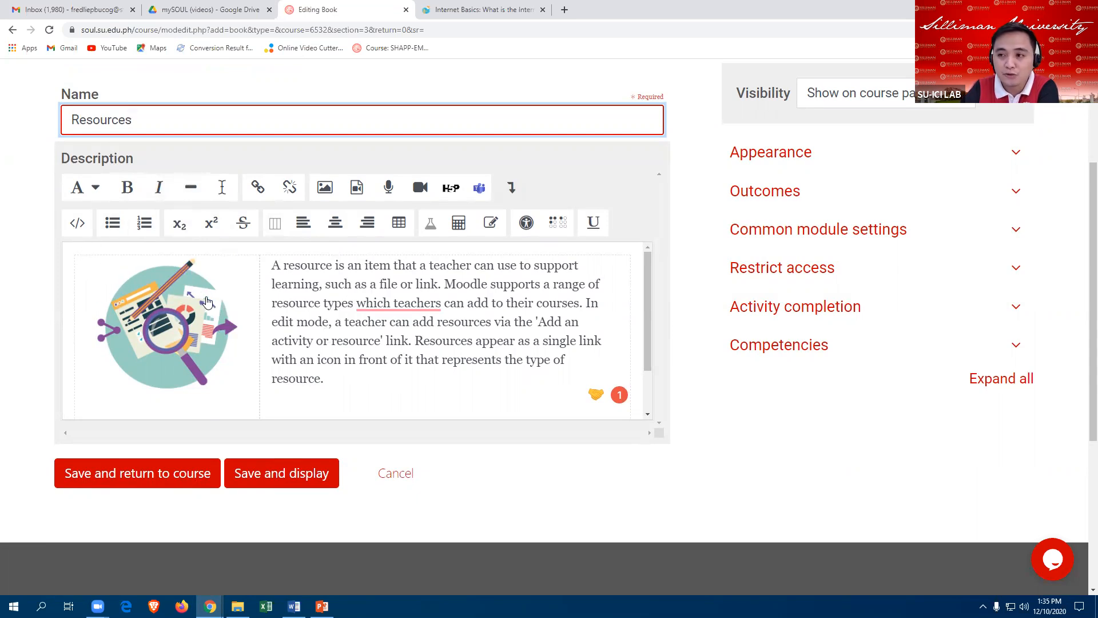
click(169, 311)
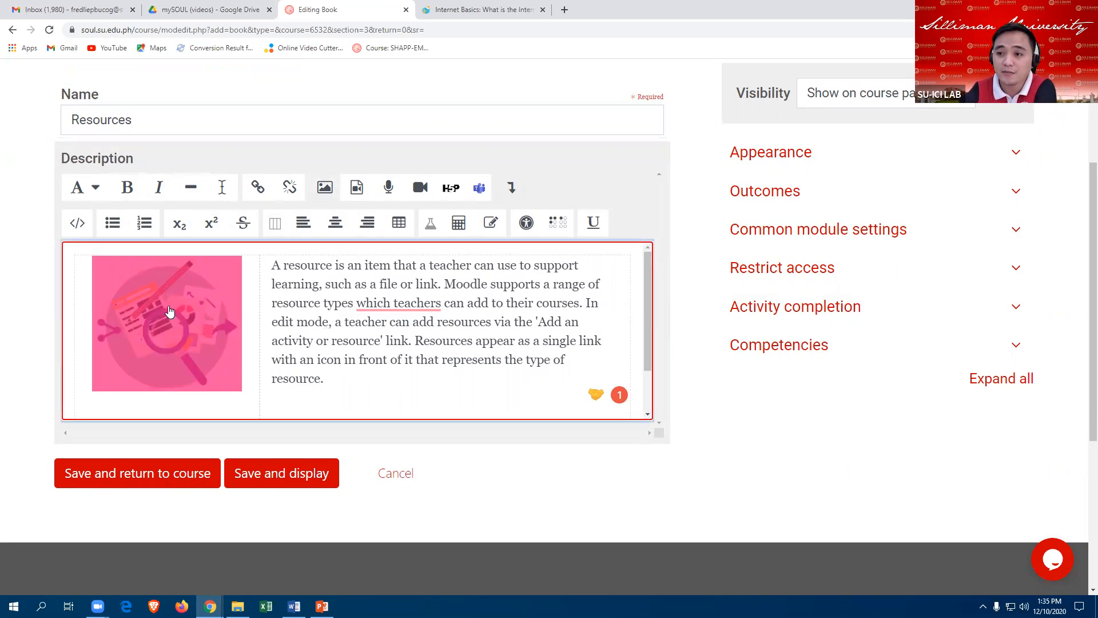
click(271, 274)
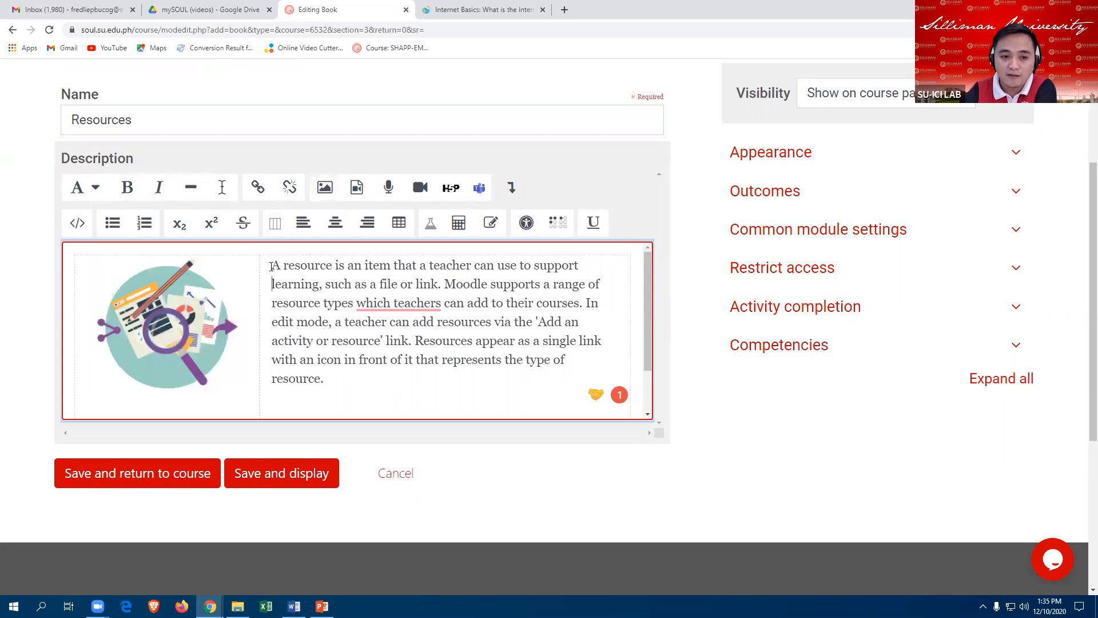
click(272, 284)
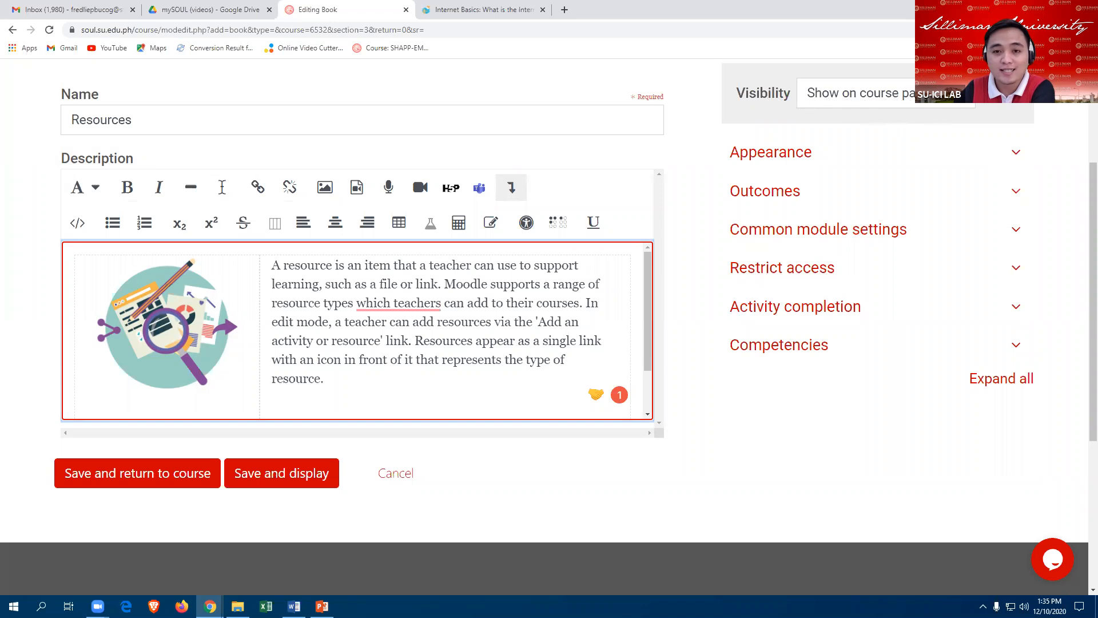
Step: Set the new book's visibility to Hide from students
click(939, 94)
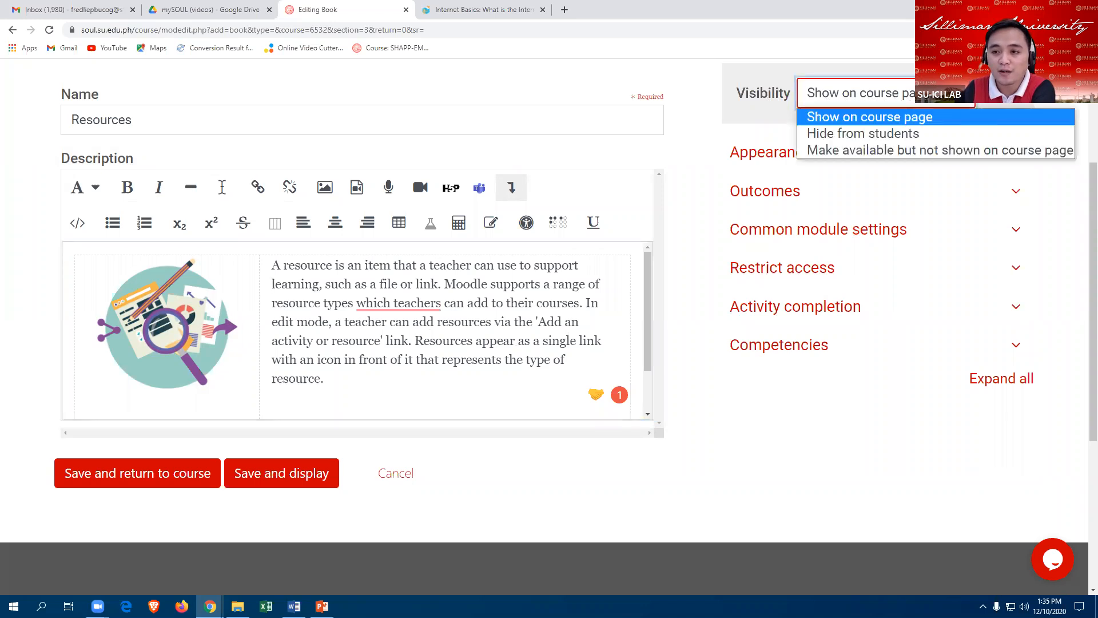
click(913, 138)
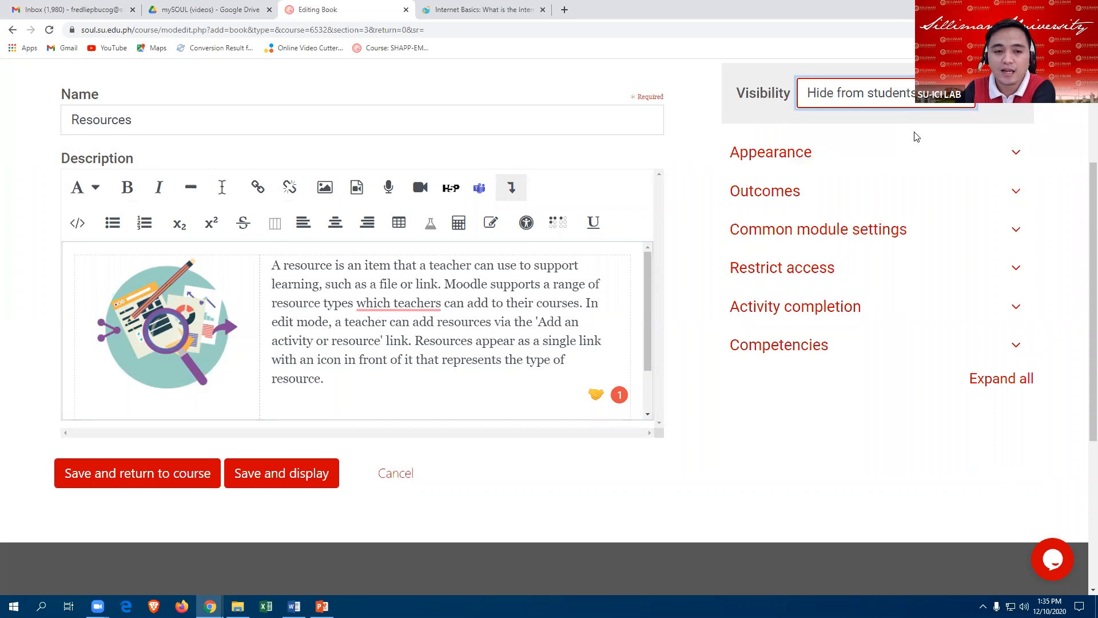
Step: Examine the book's Appearance settings, including the chapter formatting choices and style of navigation, and the Outcomes section
click(793, 160)
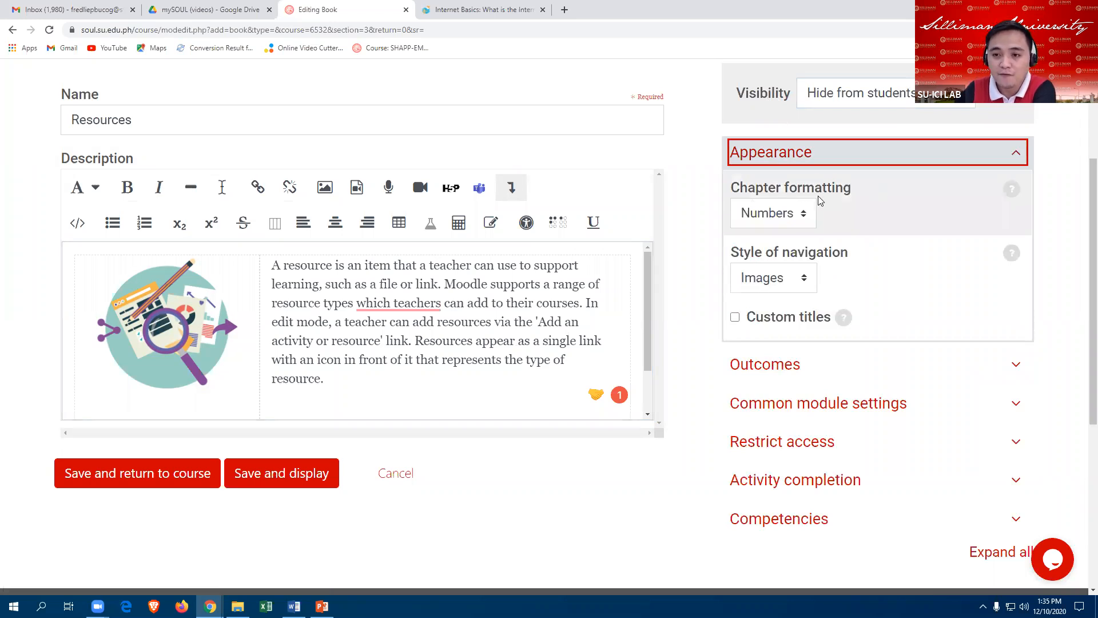
click(809, 216)
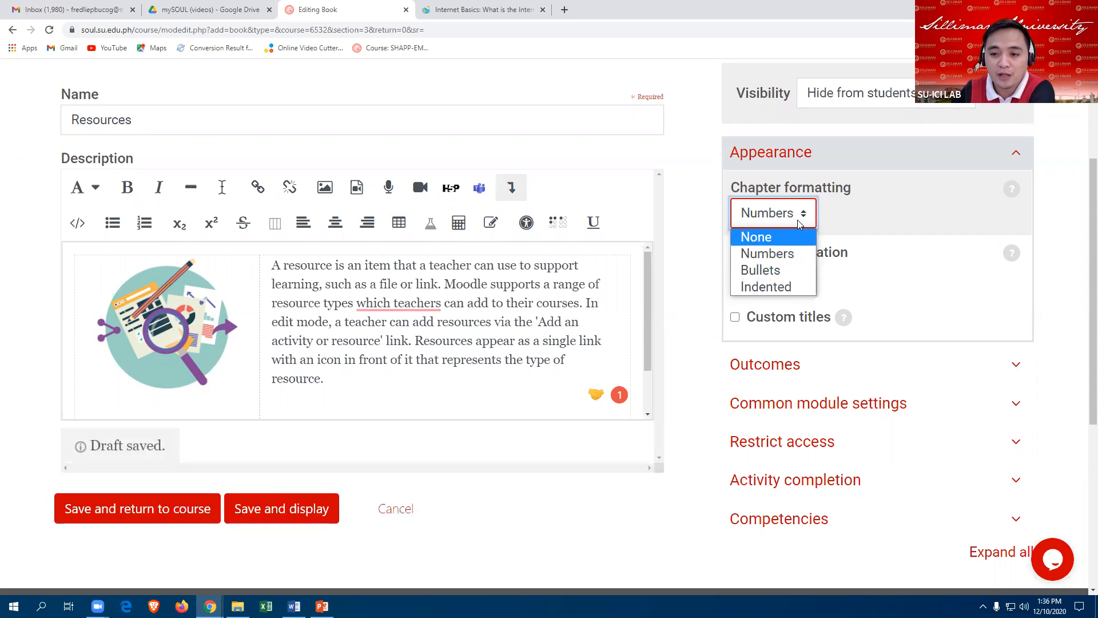
click(699, 220)
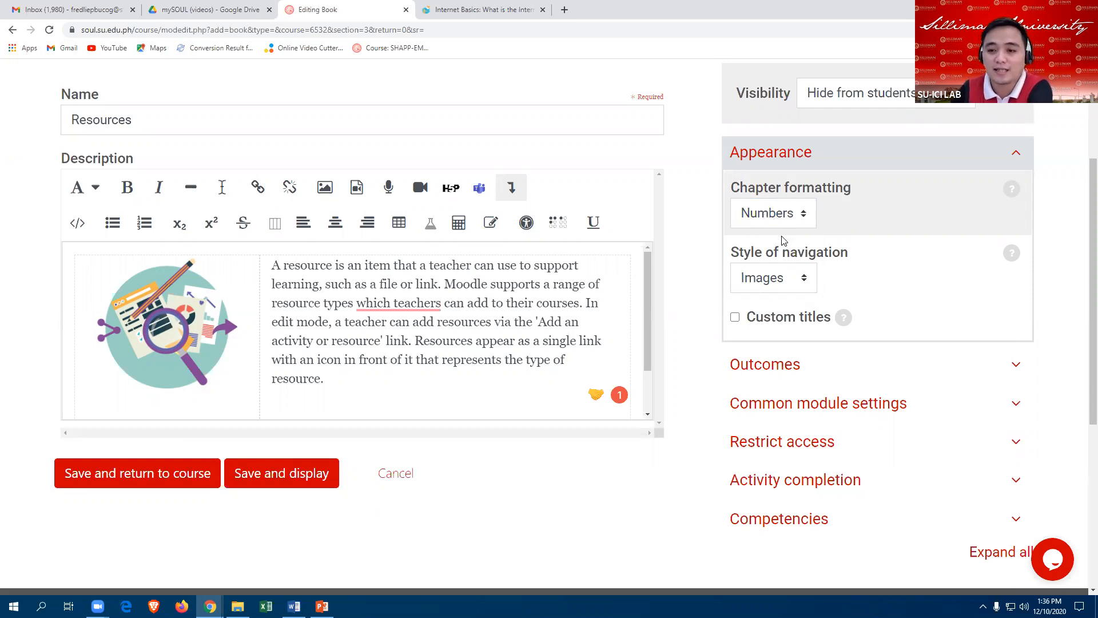
scroll(819, 270, down, 1)
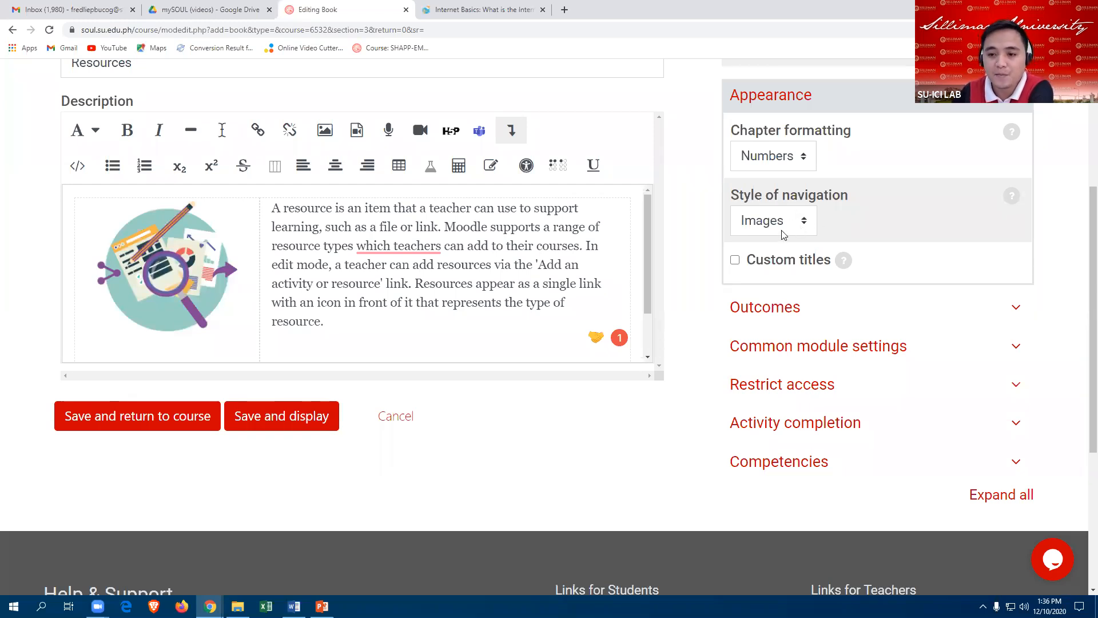
scroll(853, 351, up, 1)
scroll(847, 346, down, 1)
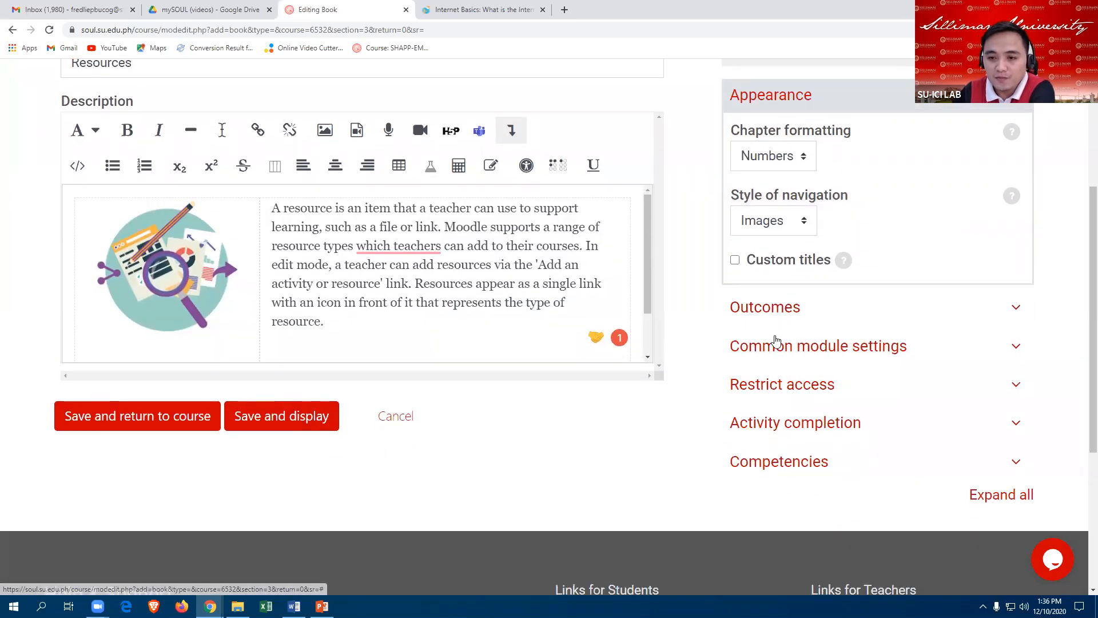
click(780, 307)
scroll(803, 288, down, 1)
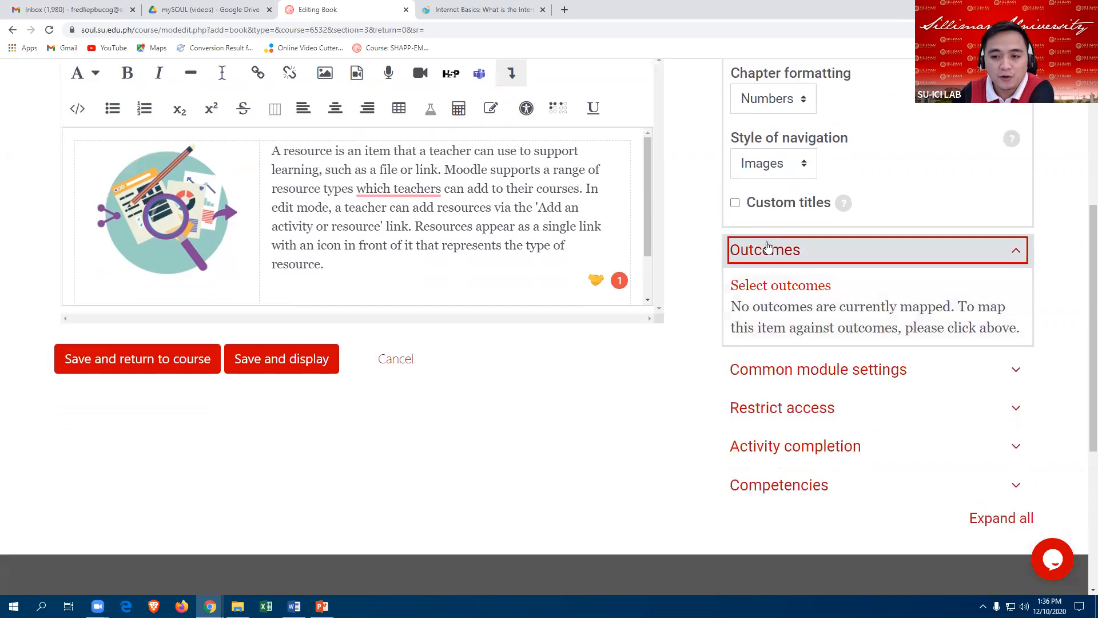
click(767, 255)
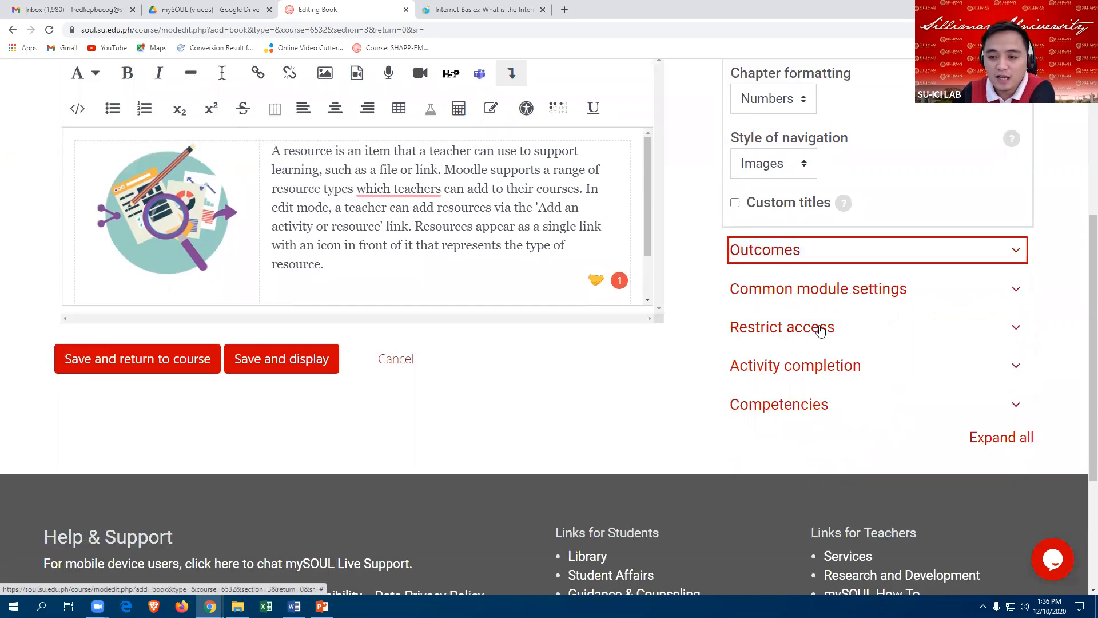
Step: Review the book's name, image, description text, visibility and appearance settings before saving
scroll(727, 381, up, 1)
scroll(748, 364, up, 2)
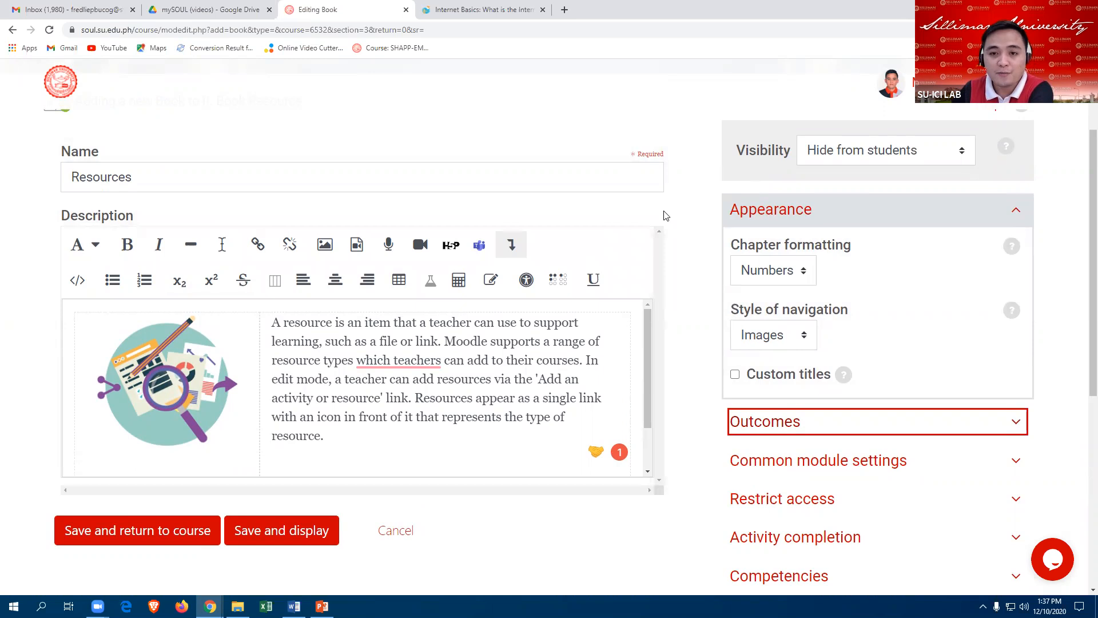
scroll(709, 191, up, 1)
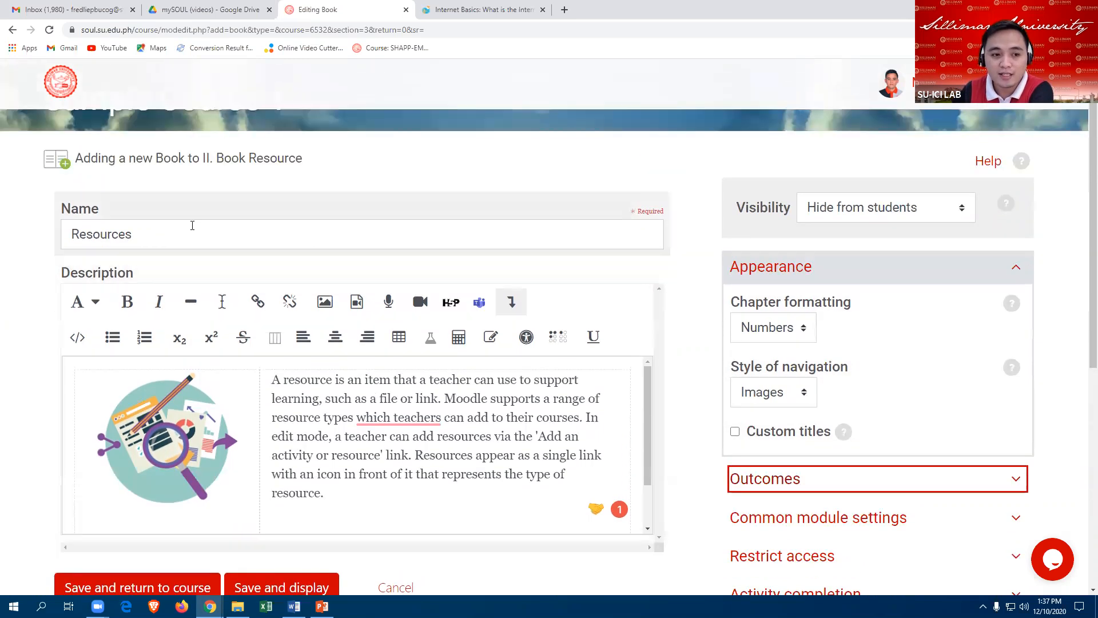
click(147, 234)
scroll(243, 267, down, 2)
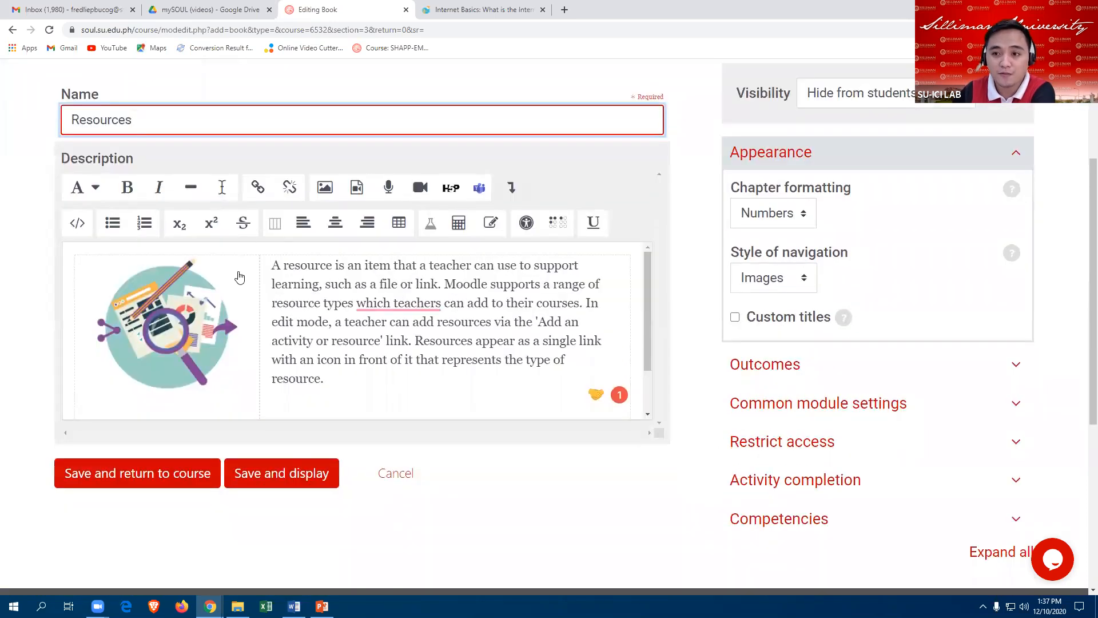
click(240, 277)
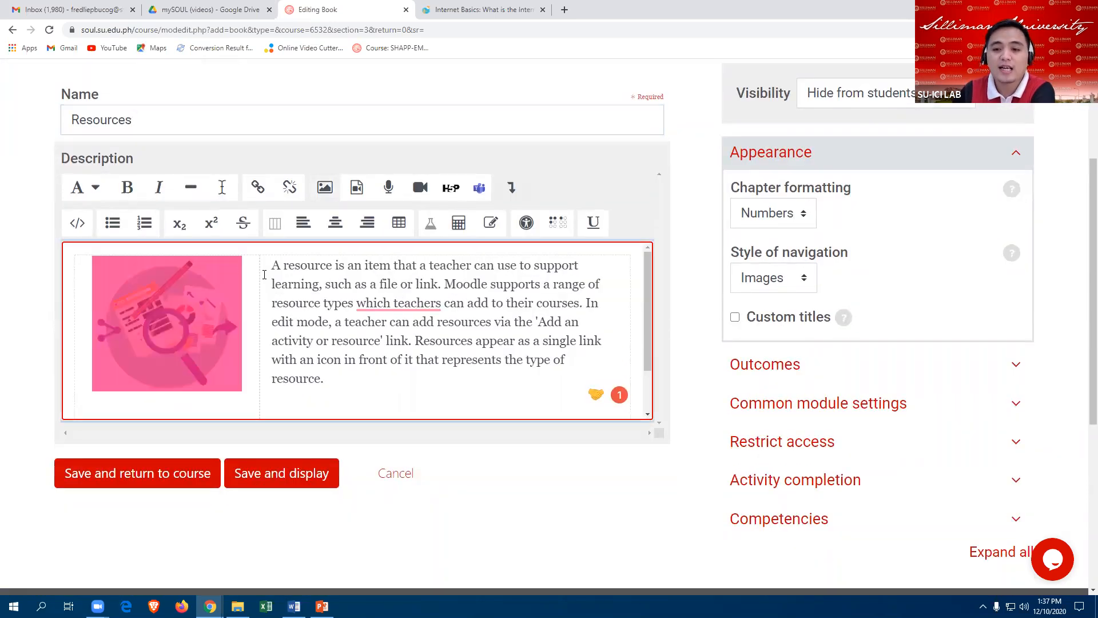
click(376, 295)
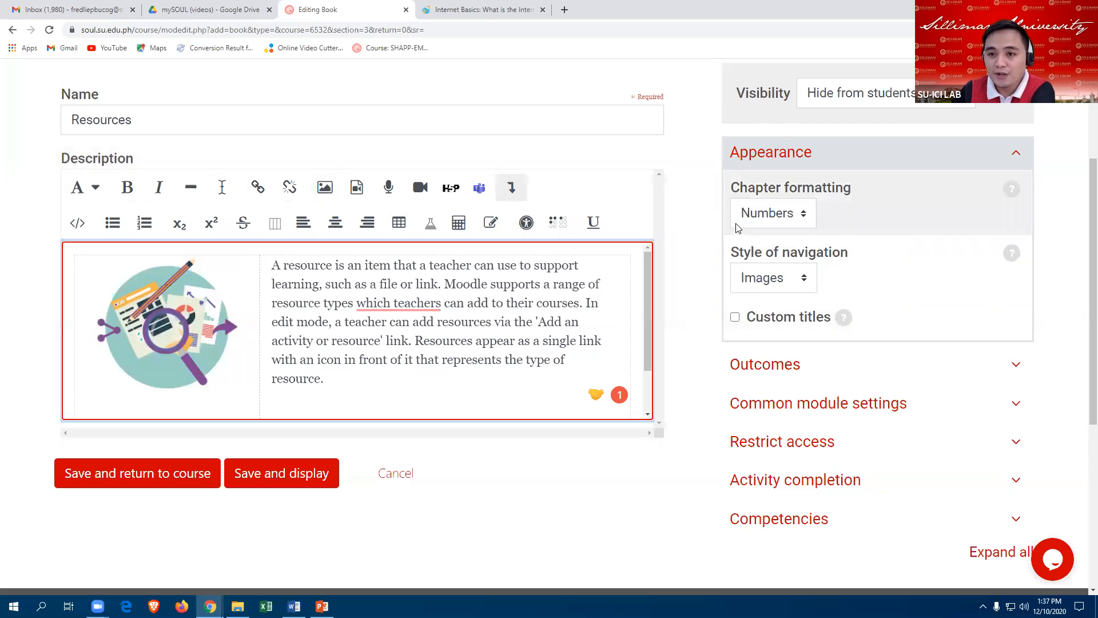
scroll(738, 227, up, 2)
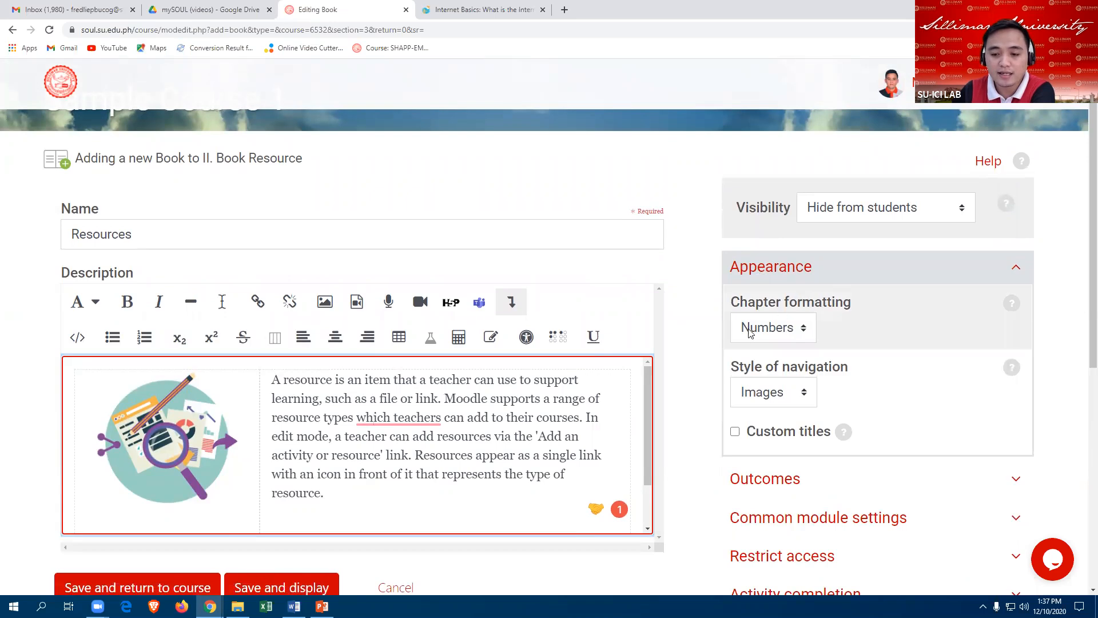
Step: Save the new Resources book and display it
scroll(750, 332, down, 4)
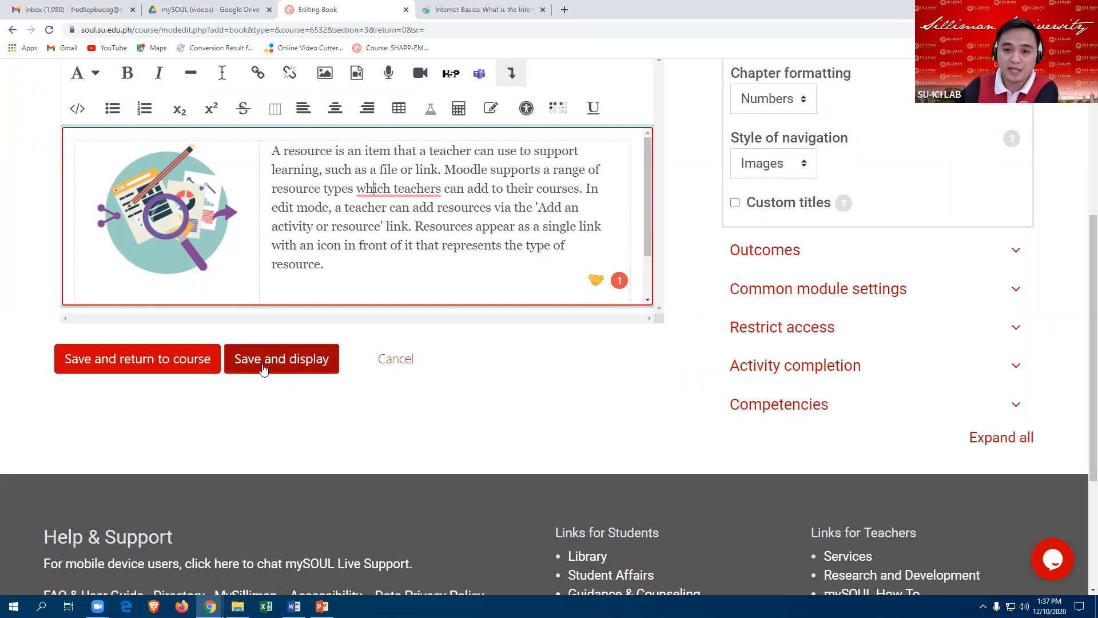
click(270, 365)
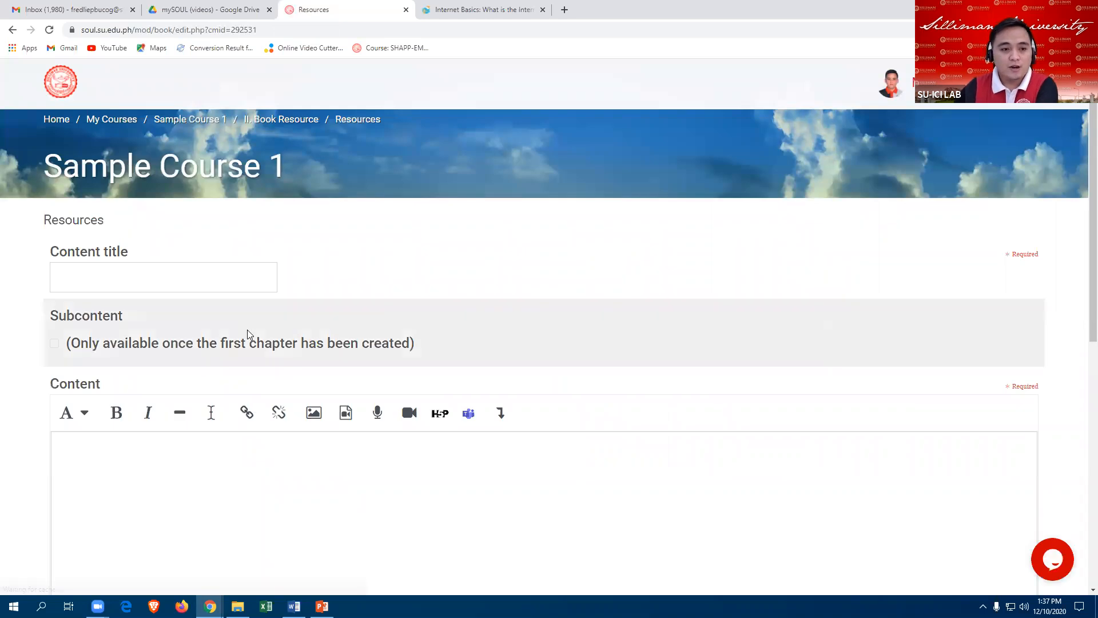
Step: Copy the Chapter 1 title "Book resource" from the Resources Topic document in Word into the first chapter's content title in the browser
click(106, 273)
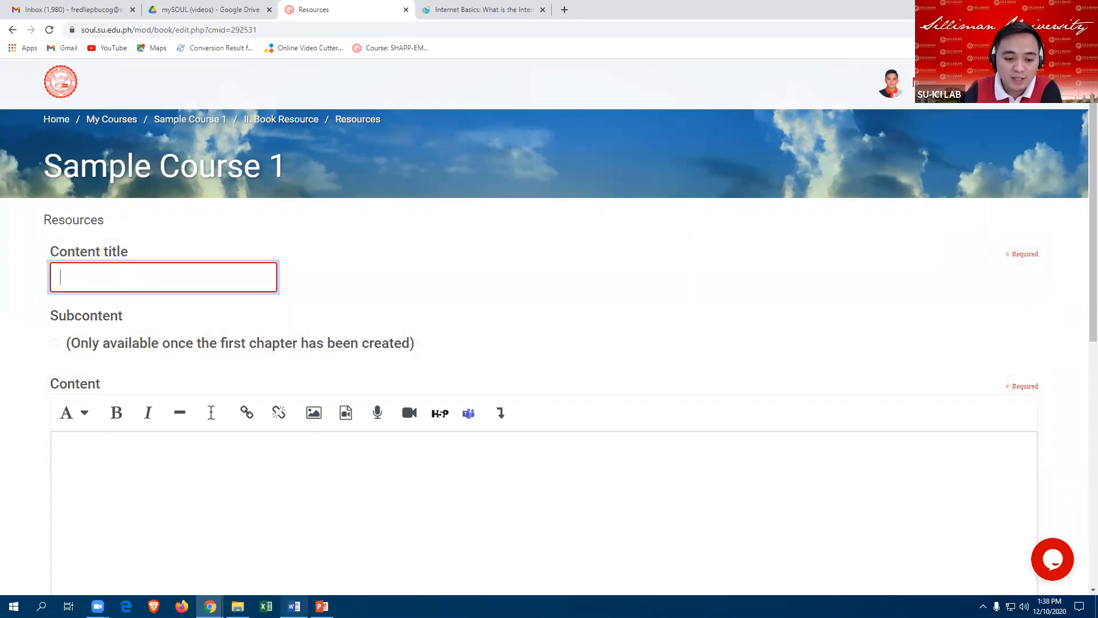
mouse_move(294, 605)
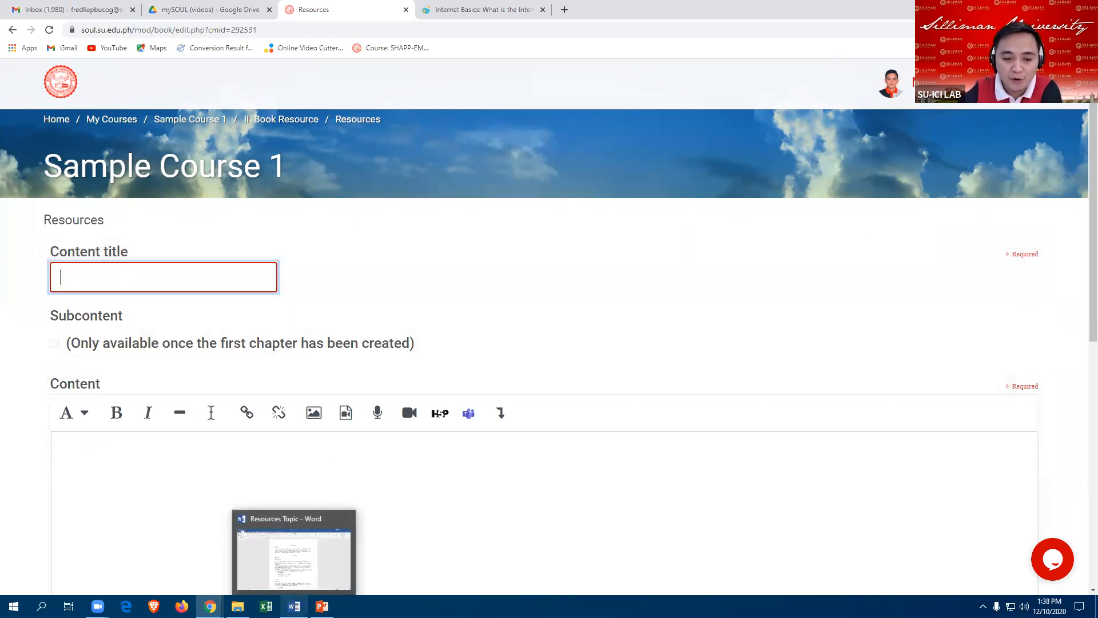
click(291, 557)
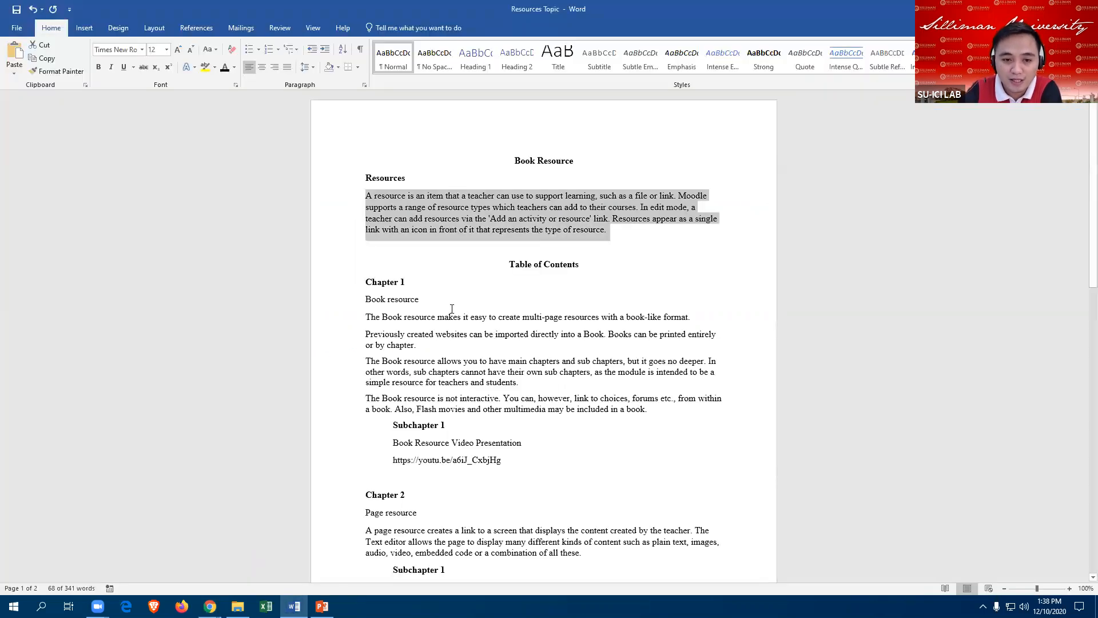
scroll(452, 309, down, 2)
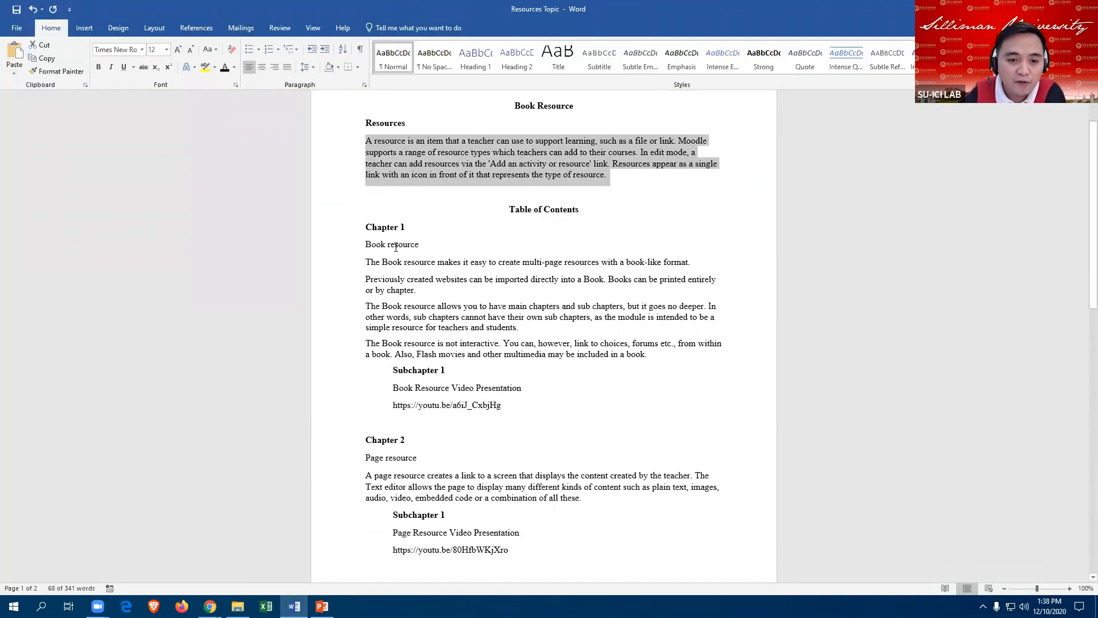
drag(367, 245, 427, 246)
key(ctrl+c)
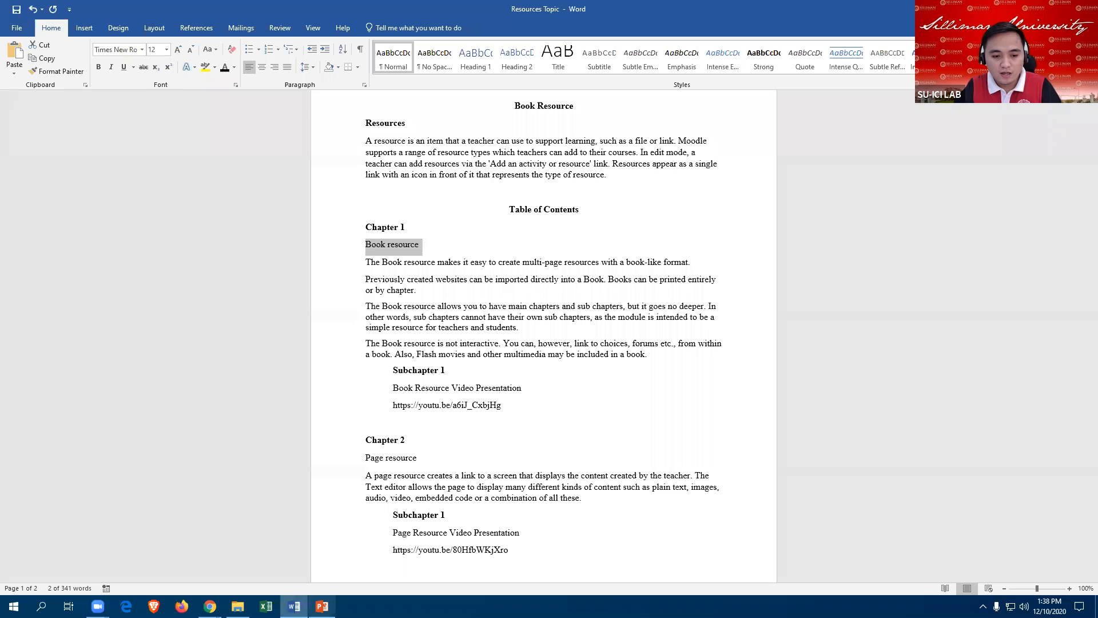
mouse_move(210, 606)
click(186, 558)
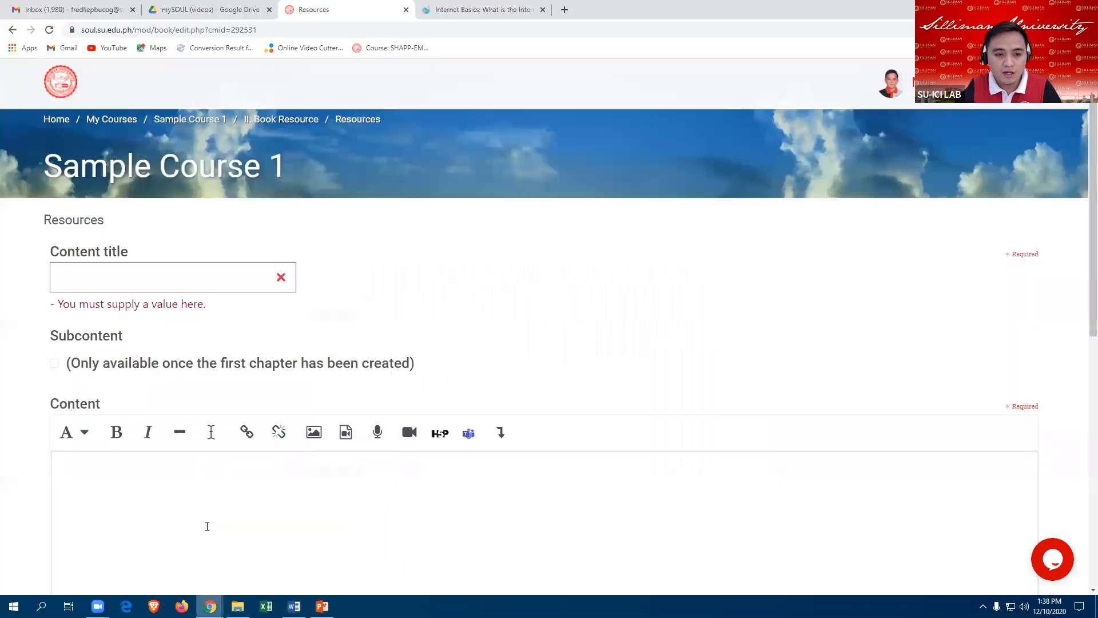
key(ctrl+v)
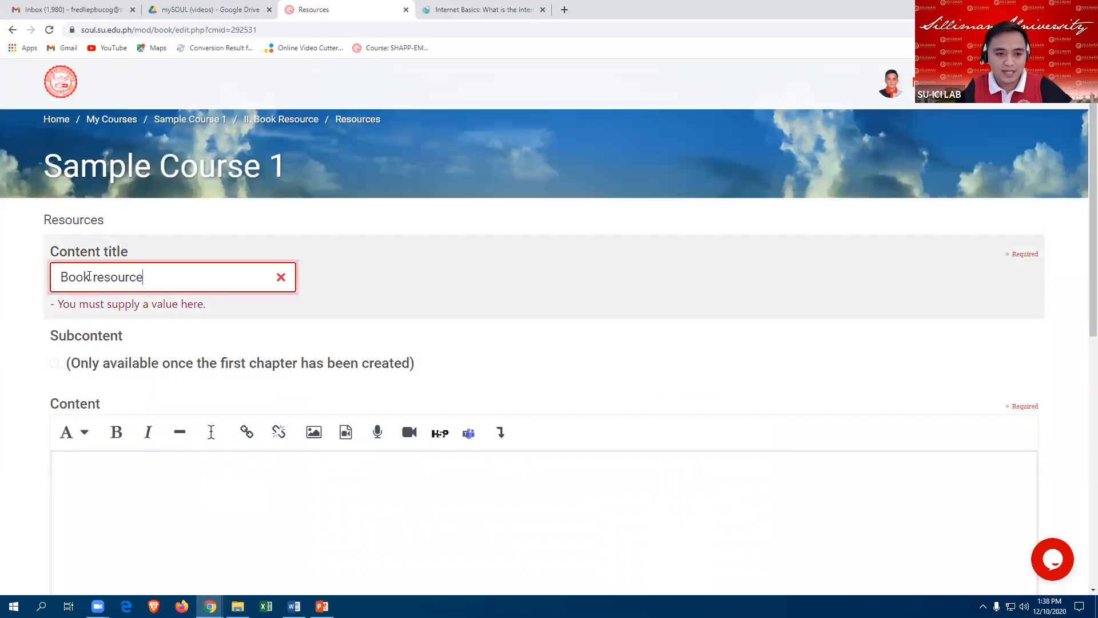
Step: Switch to the Resources Topic document in Word and copy the four Chapter 1 paragraphs about the Book resource
scroll(225, 392, down, 2)
scroll(213, 320, down, 2)
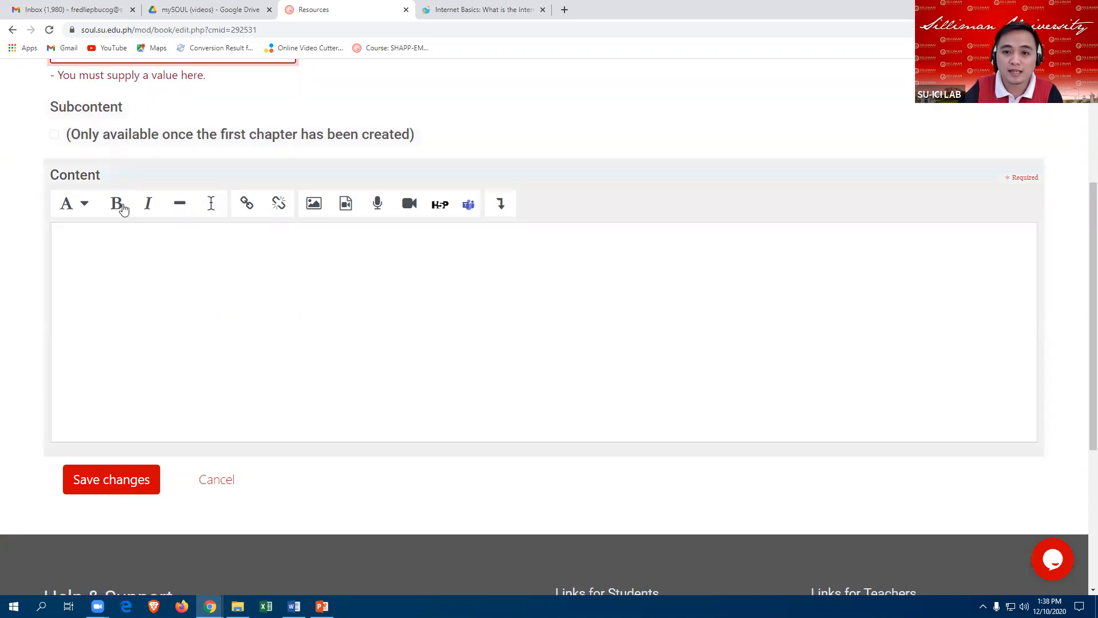
click(103, 247)
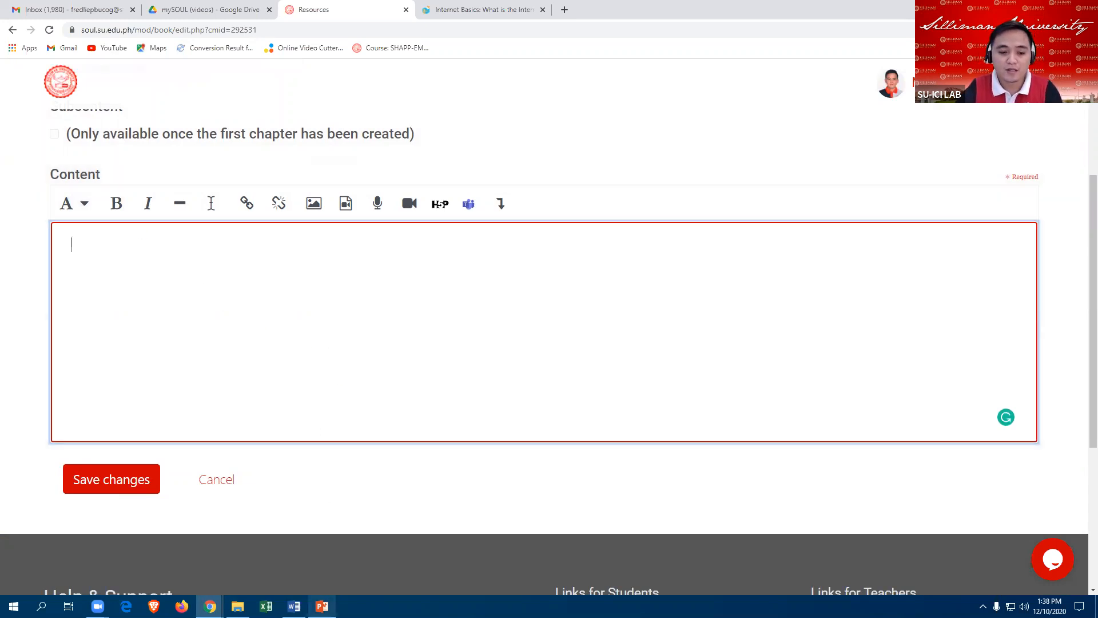
mouse_move(322, 607)
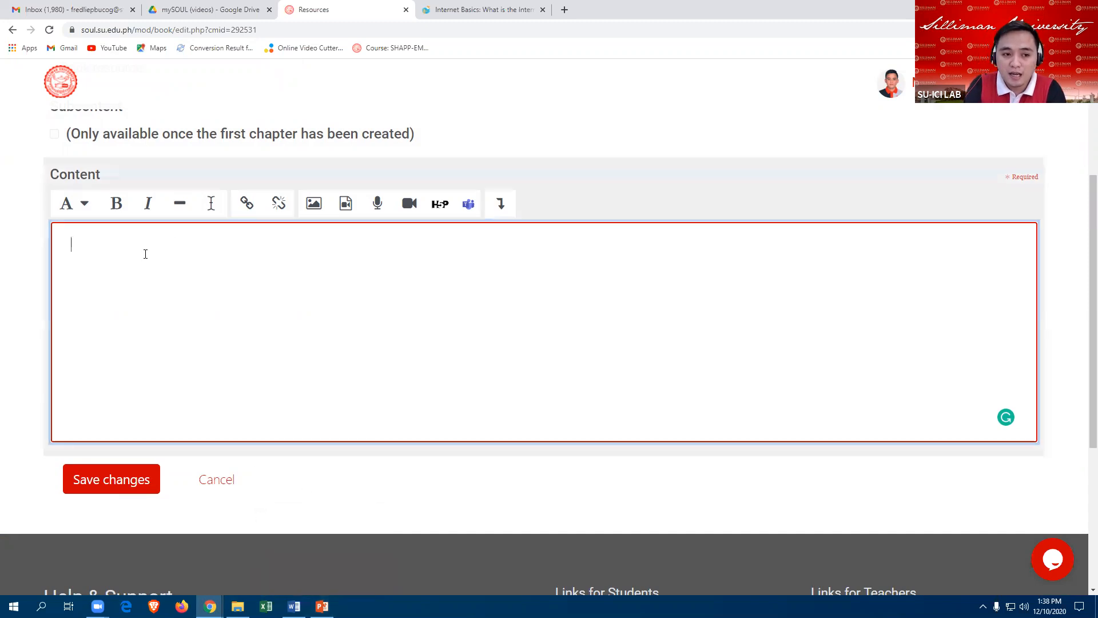
click(146, 254)
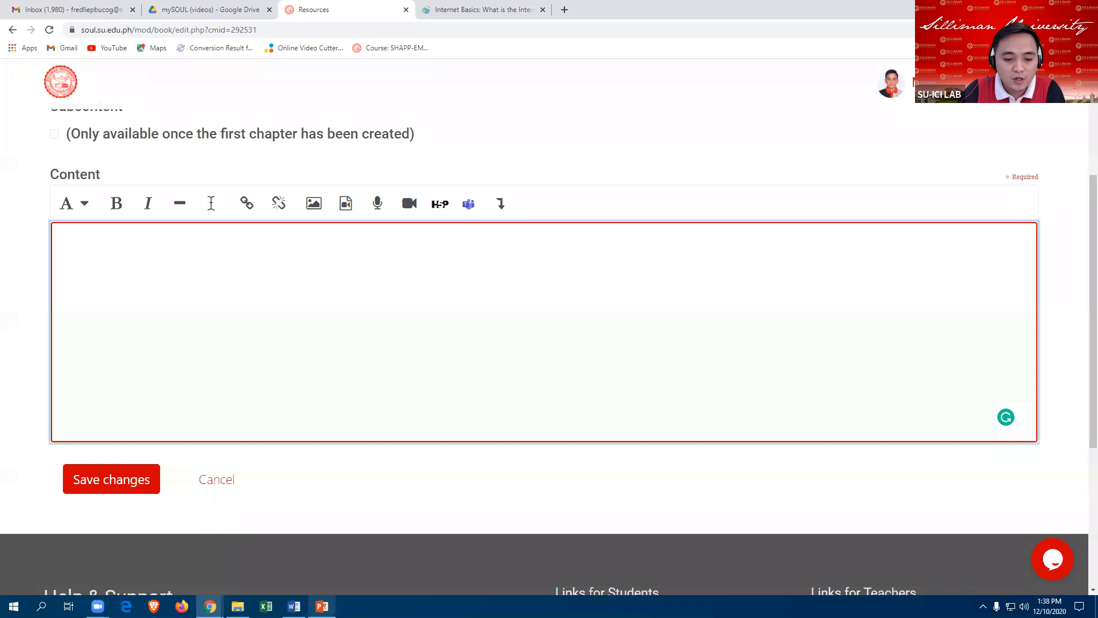
mouse_move(294, 605)
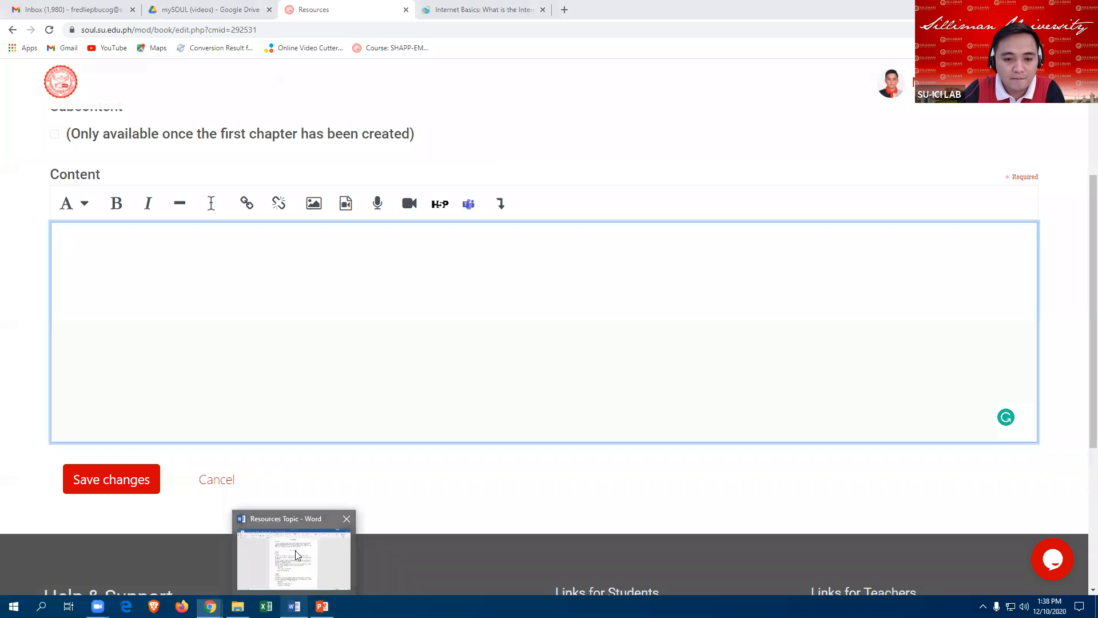
click(295, 550)
scroll(409, 226, down, 1)
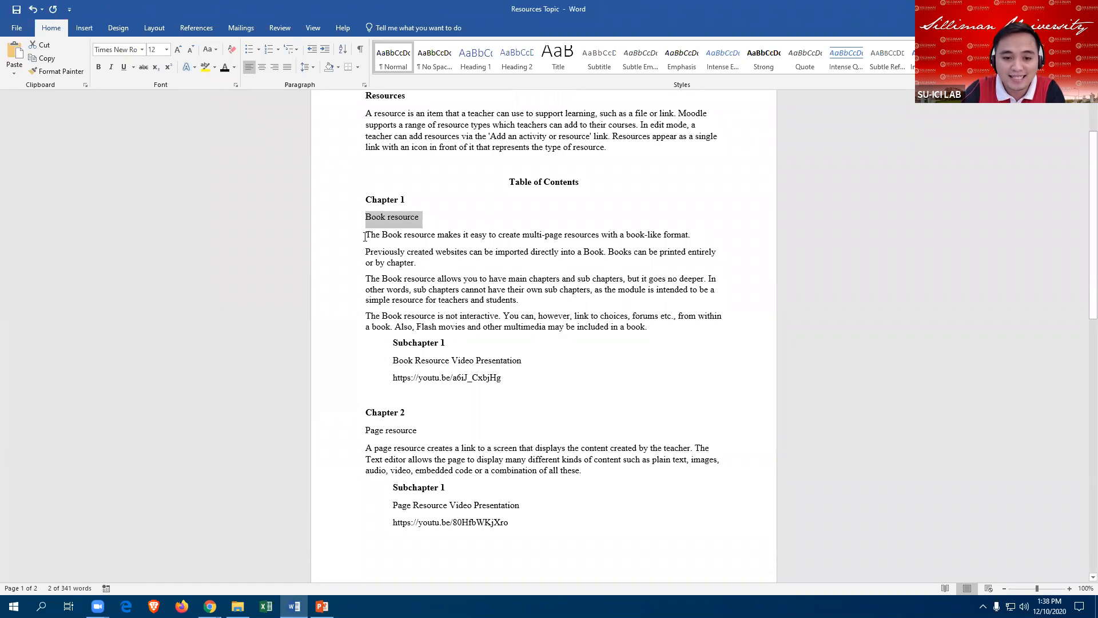
drag(365, 237, 652, 325)
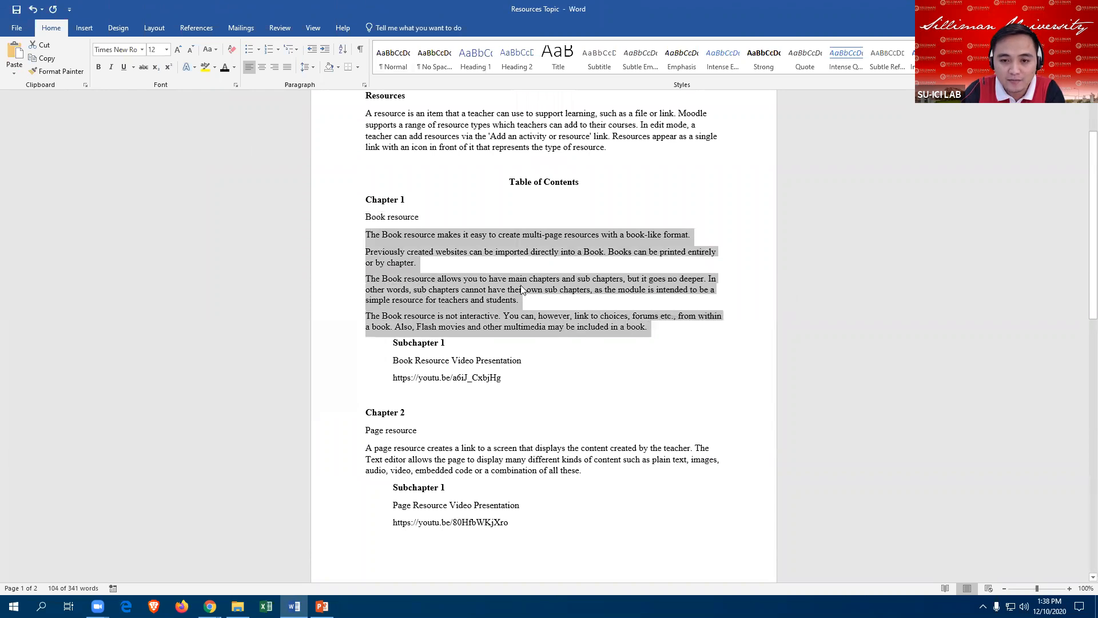
right_click(519, 283)
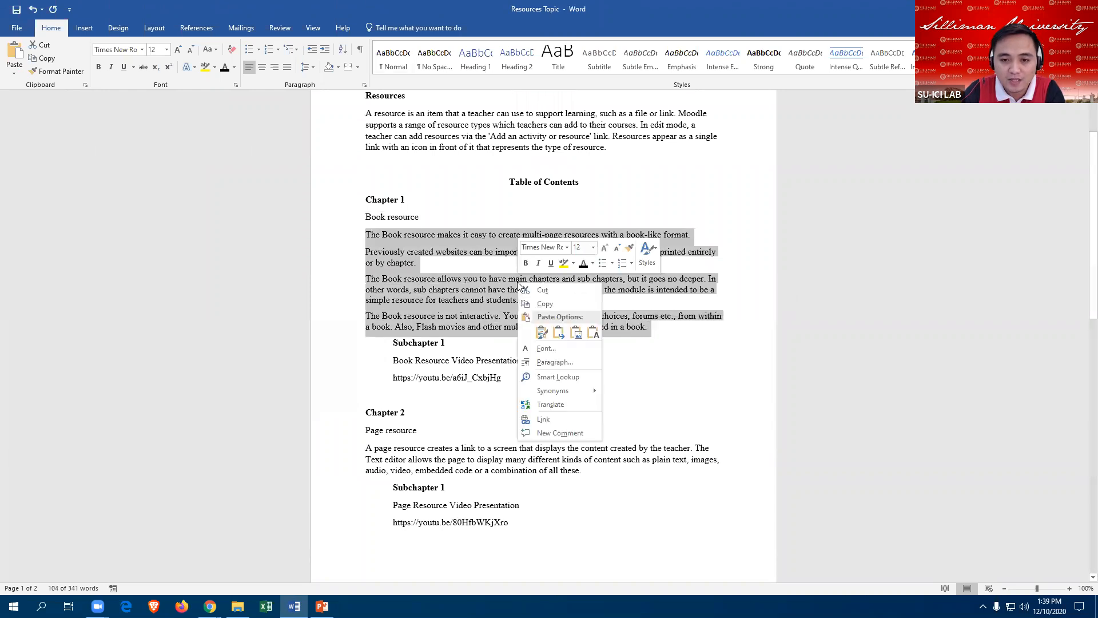
click(538, 307)
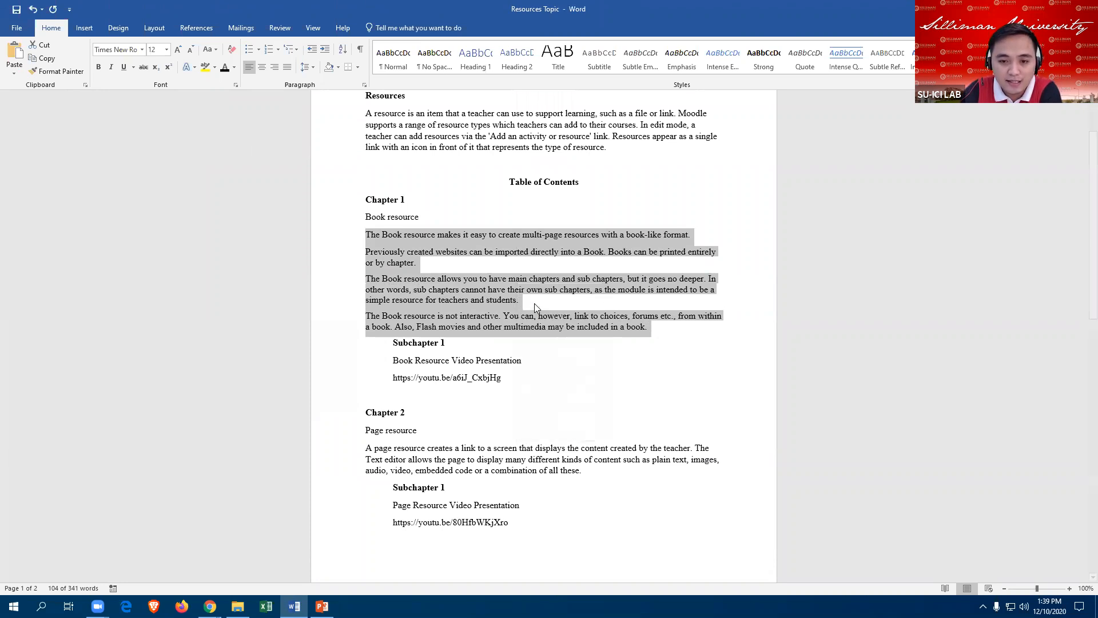
Step: Return to the chapter form in Chrome and insert a two-column grid with a narrow first column into the content
click(210, 606)
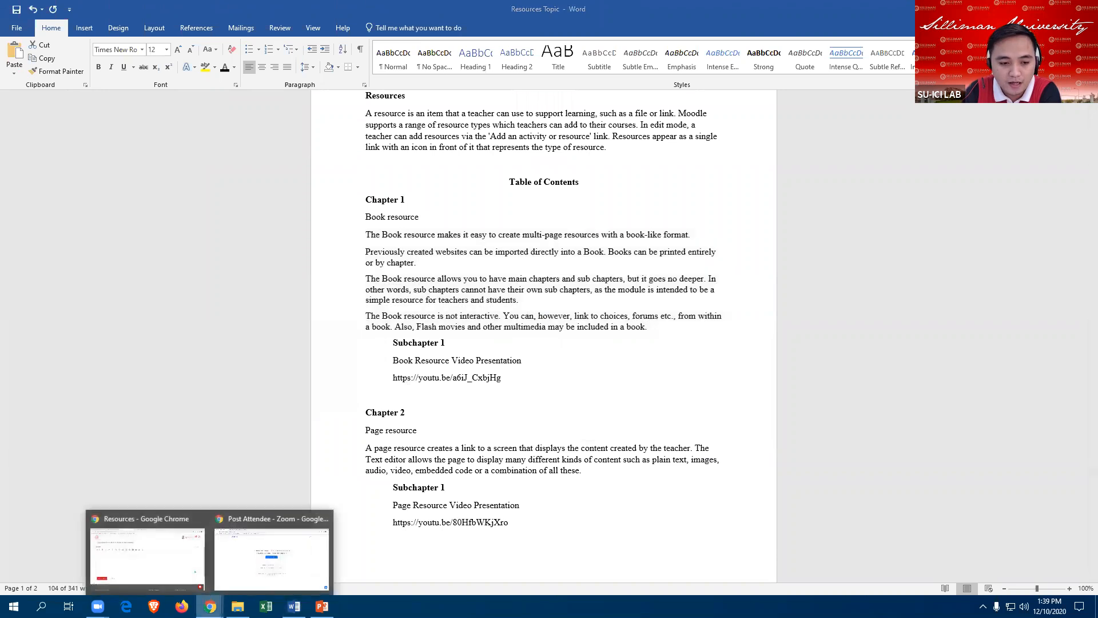
click(149, 554)
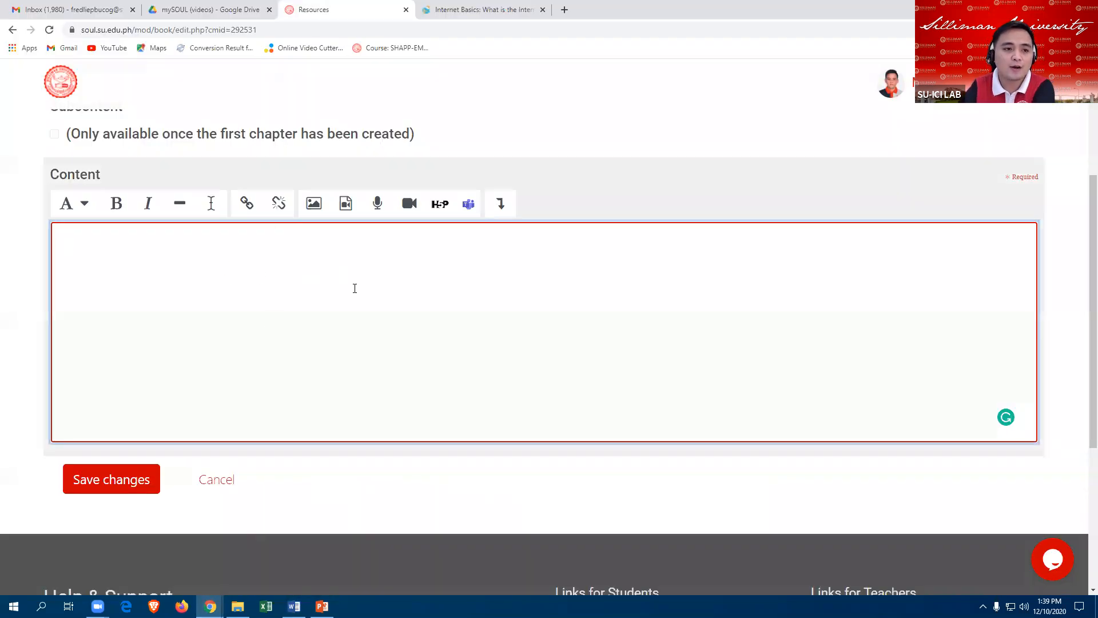
scroll(304, 299, up, 2)
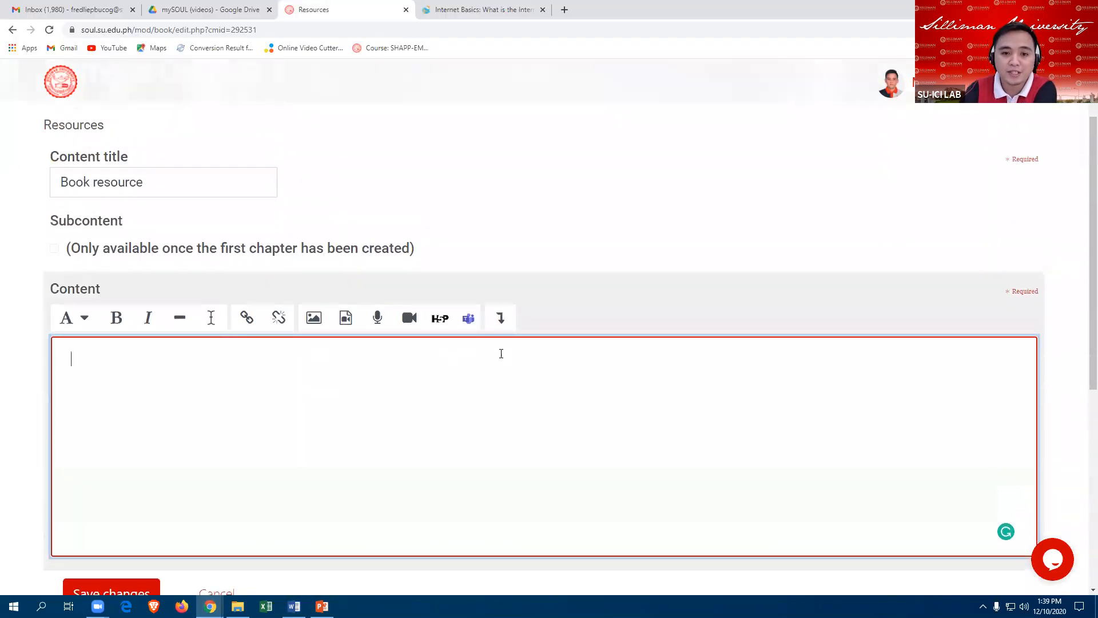
scroll(298, 330, down, 1)
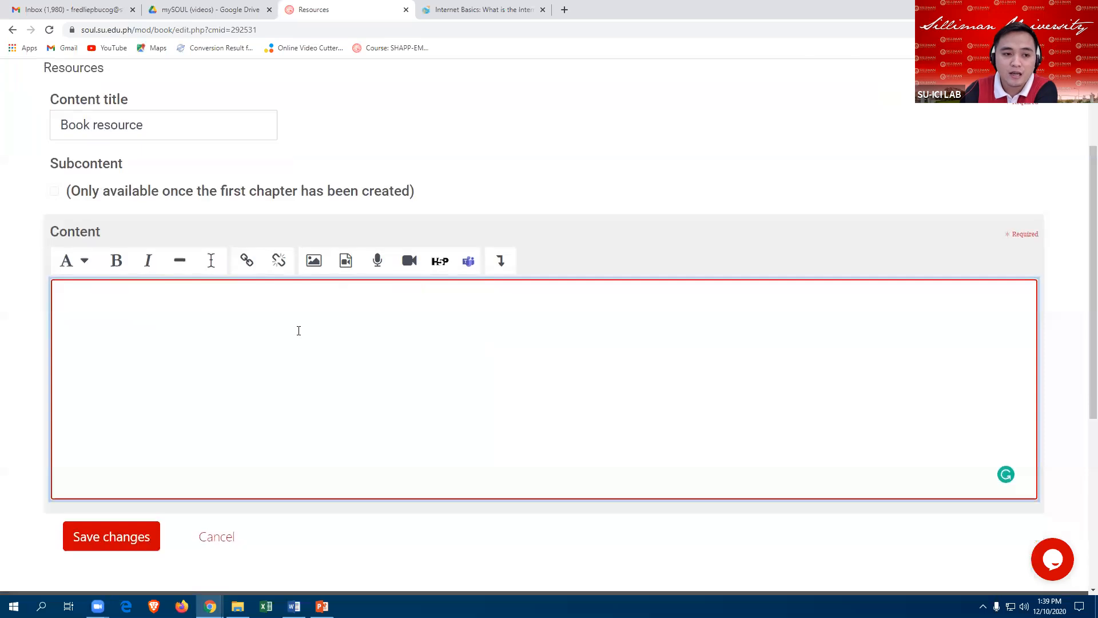
click(501, 262)
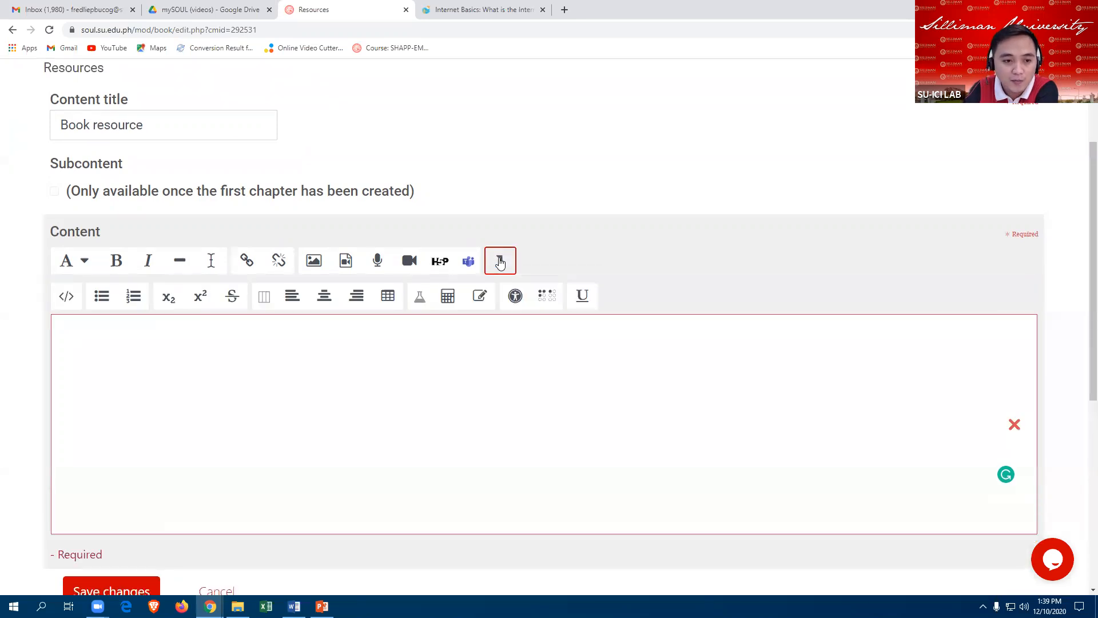
click(264, 297)
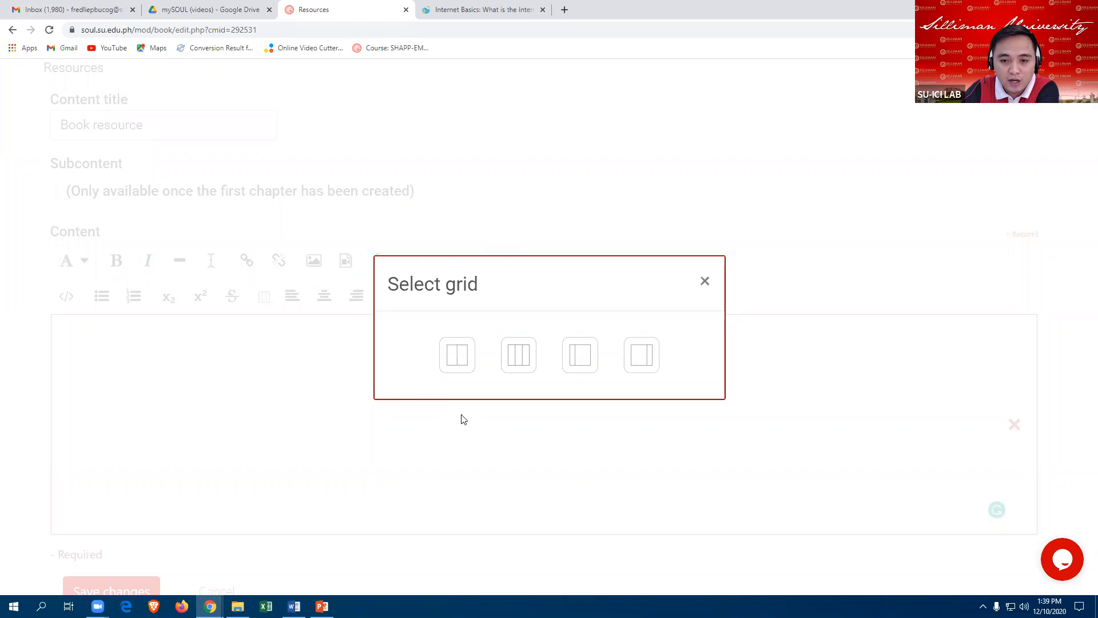
click(577, 359)
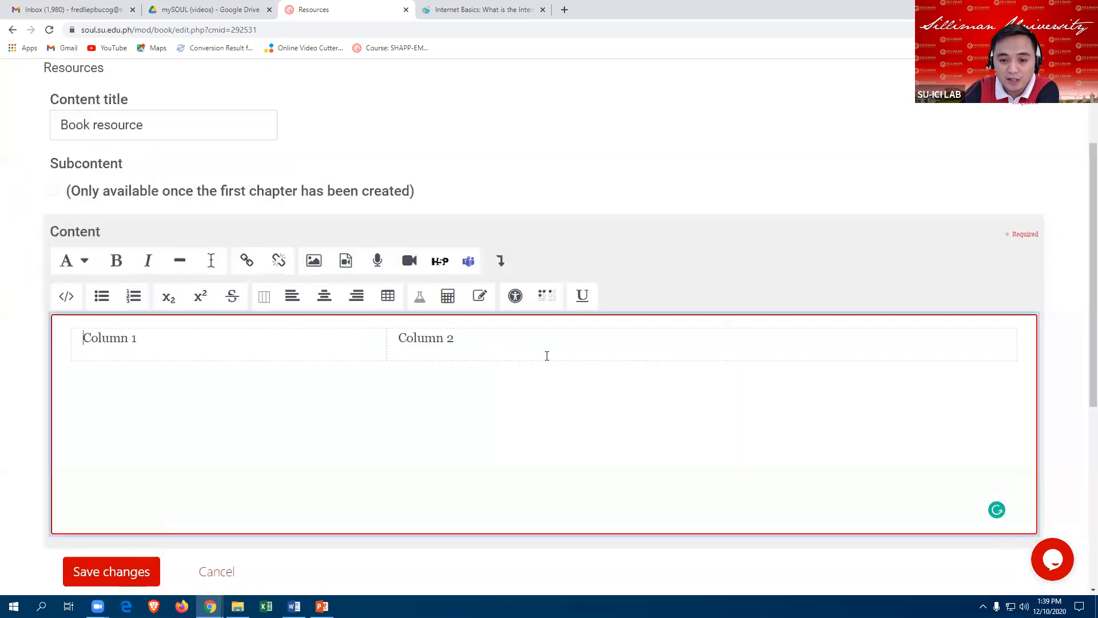
Step: Replace the Column 1 placeholder with an image, uploading the Book Icon file from the mySOUL Resources folder
drag(146, 338, 82, 337)
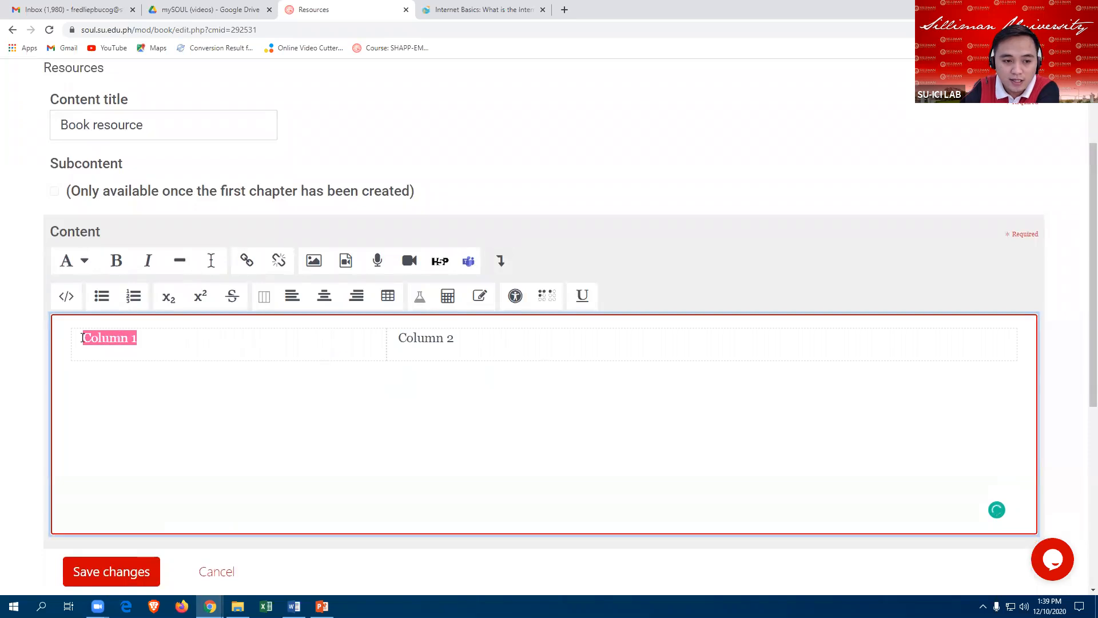
click(313, 265)
click(636, 257)
click(408, 259)
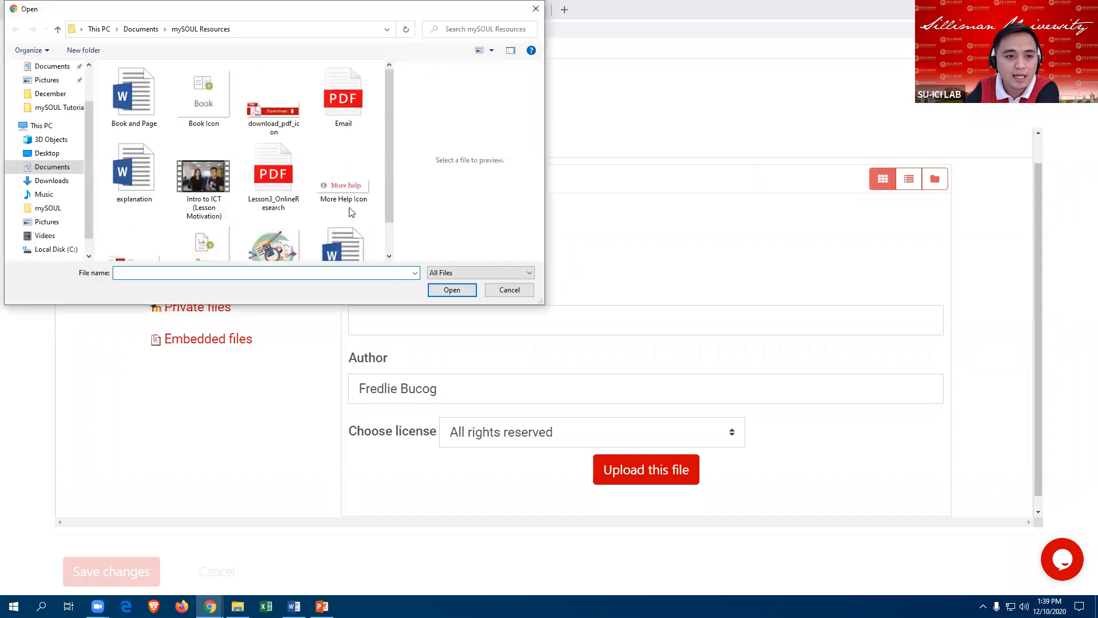
drag(389, 119, 387, 146)
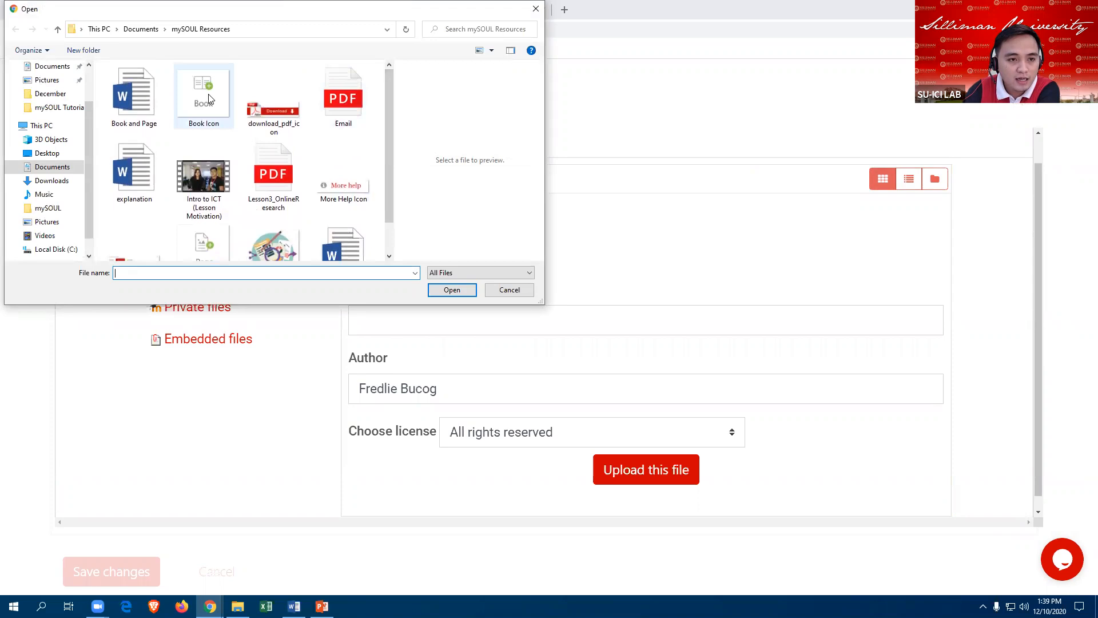
click(208, 99)
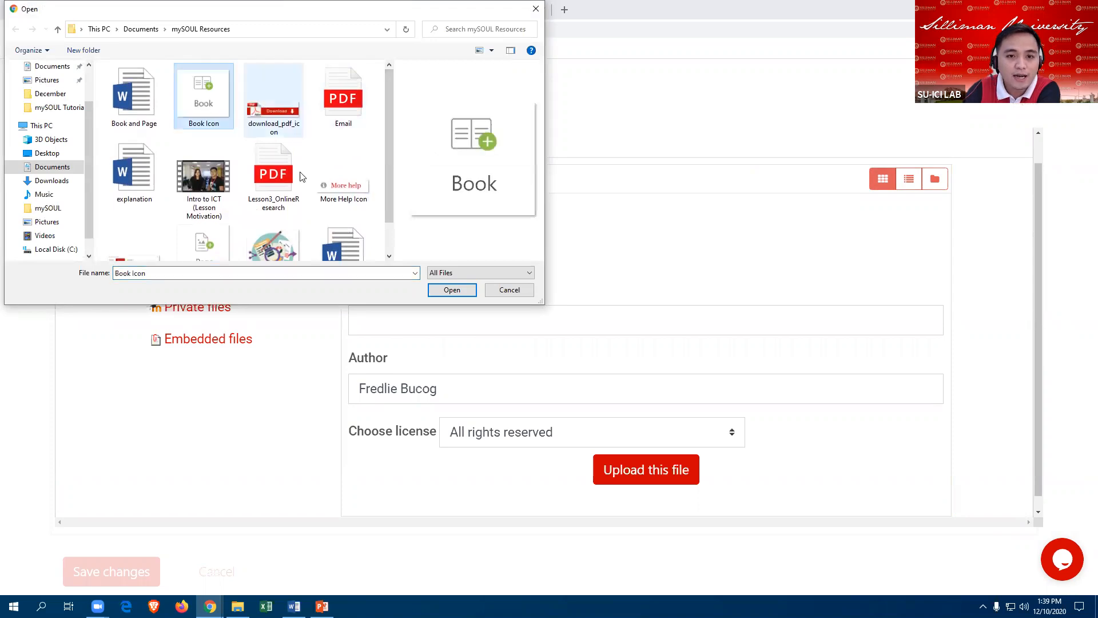
click(451, 290)
click(615, 472)
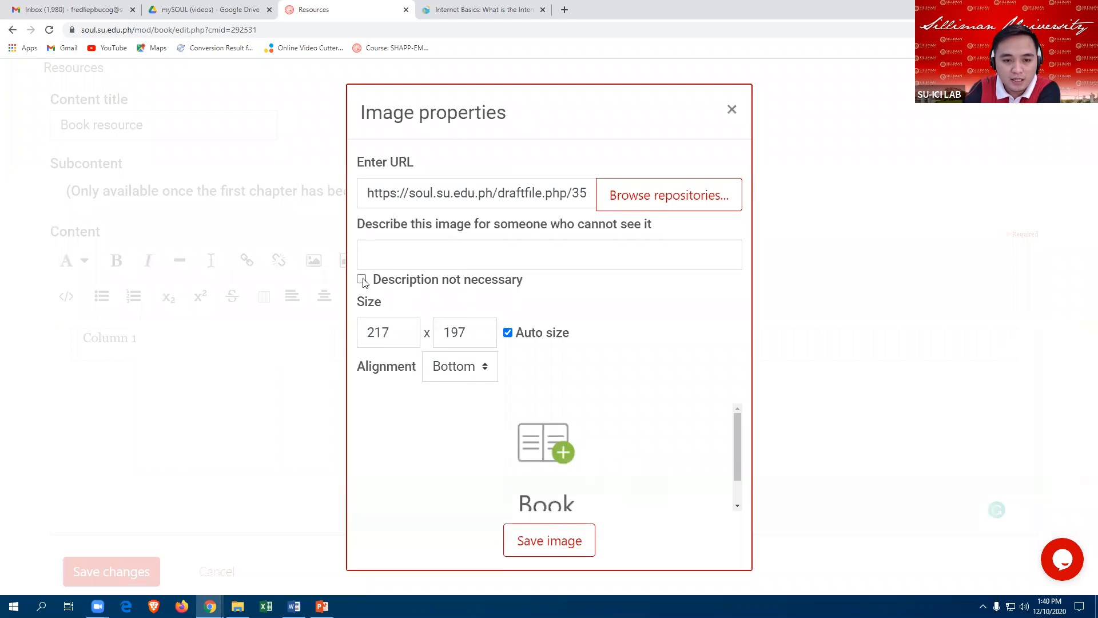
Step: Mark the image description as not necessary, save the image and center it in its column
click(362, 280)
click(539, 541)
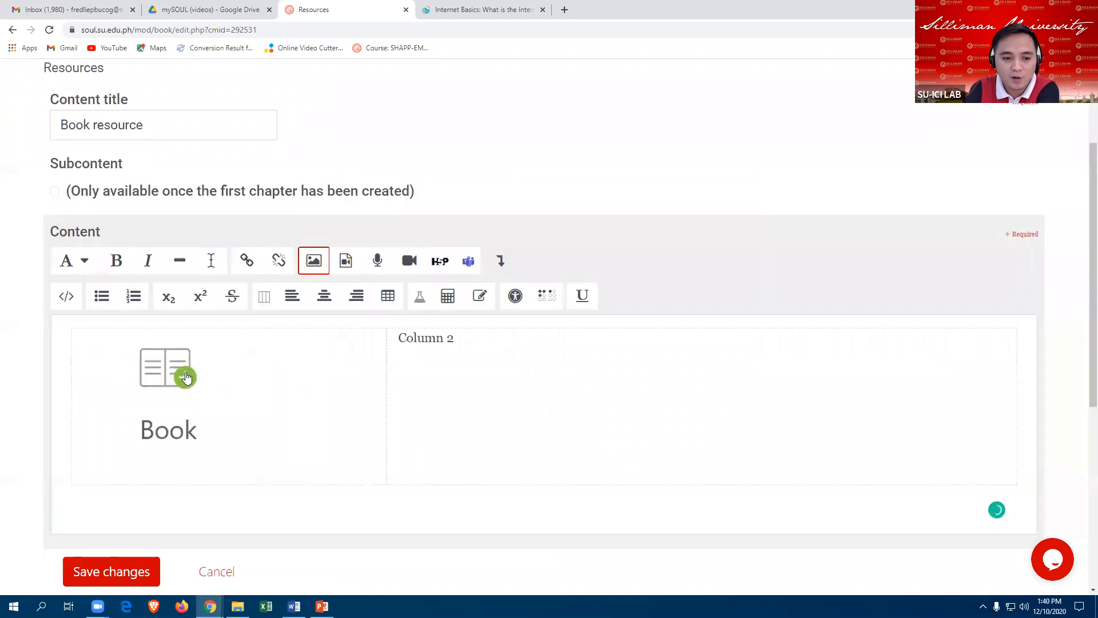
click(185, 377)
click(324, 296)
Step: Replace the Column 2 placeholder with the copied paragraphs about the Book resource
click(457, 341)
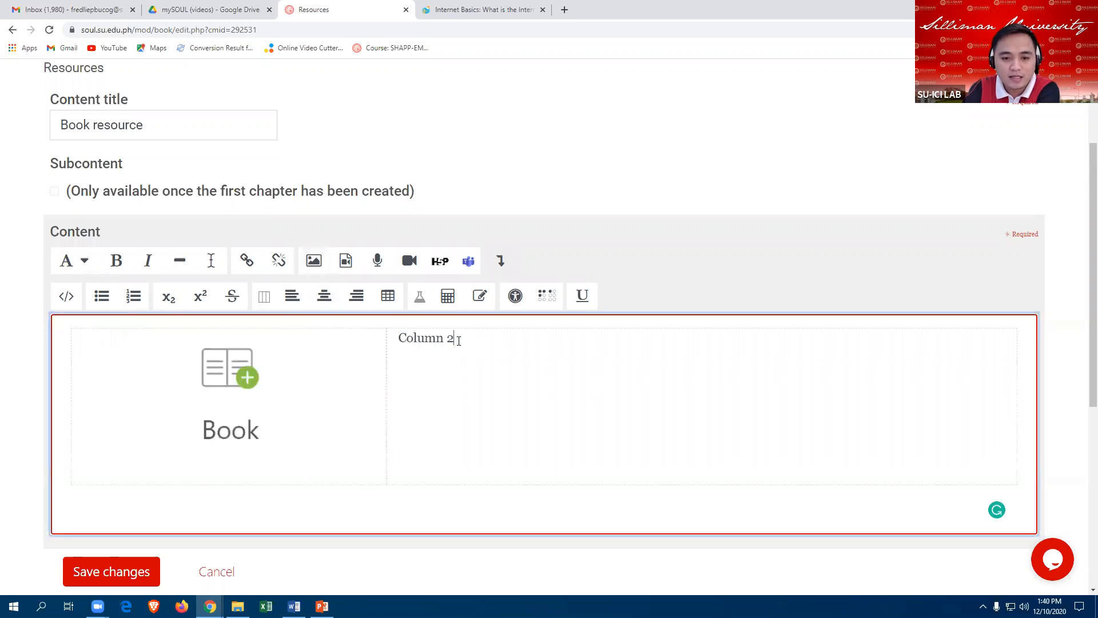
drag(457, 338, 397, 339)
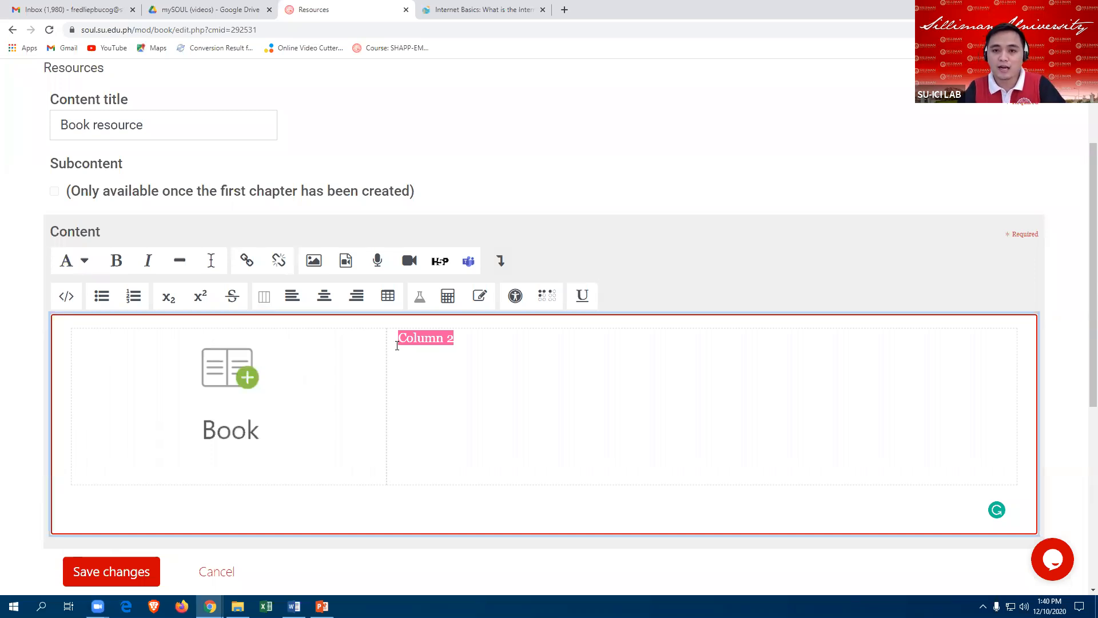
text(The Book resource makes it easy to create multi-page resources with a book-like format. Previously created websites can be imported directly into a Book. Books can be printed entirely or by chapter. The Book resource allows you to have main chapters and sub chapters, but it goes no deeper. In other words, sub chapters cannot have their own sub chapters, as the module is intended to be a simple resource for teachers and students. The Book resource is not interactive. You can, however, link to choices, forums etc., from within a book. Also, Flash movies and other multimedia may be included in a book.)
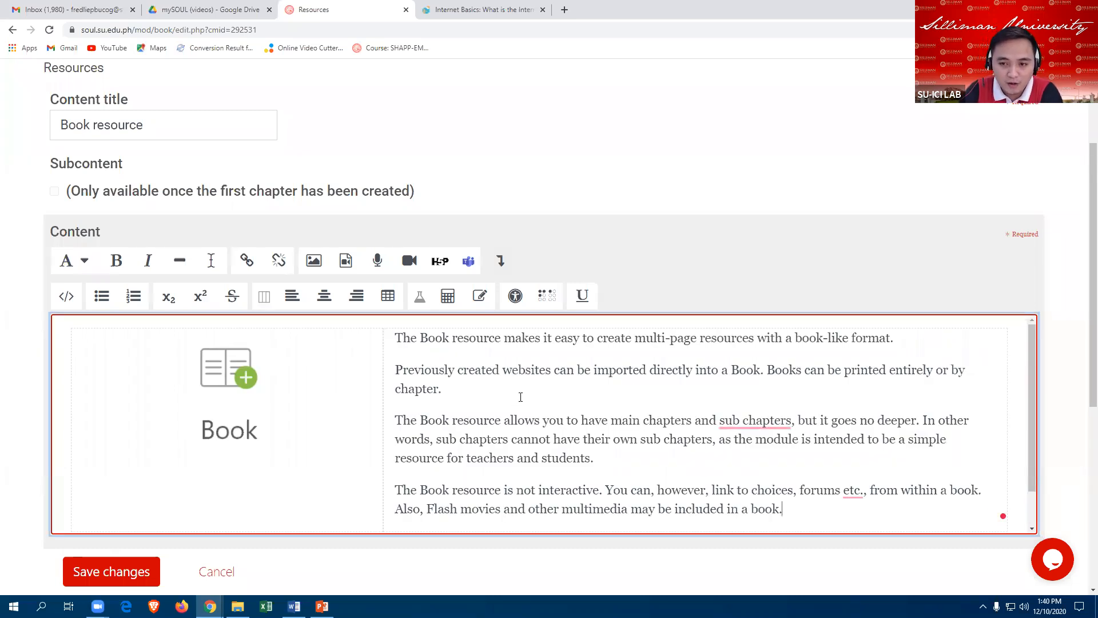
Step: Check the chapter's title and two-column content, and save the chapter
scroll(510, 403, down, 1)
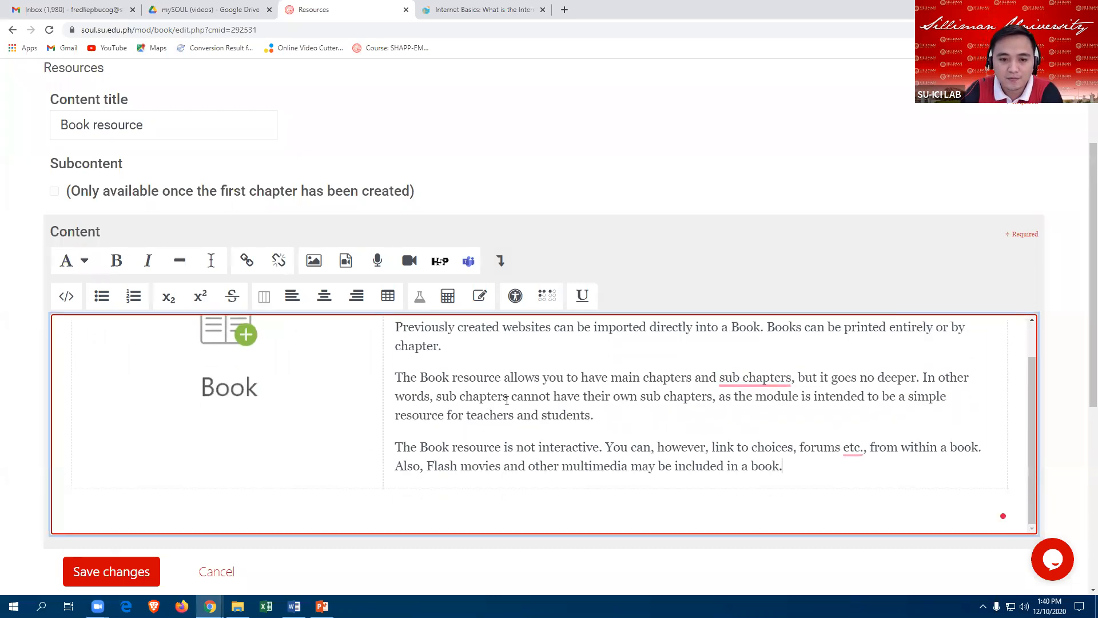
scroll(520, 414, up, 3)
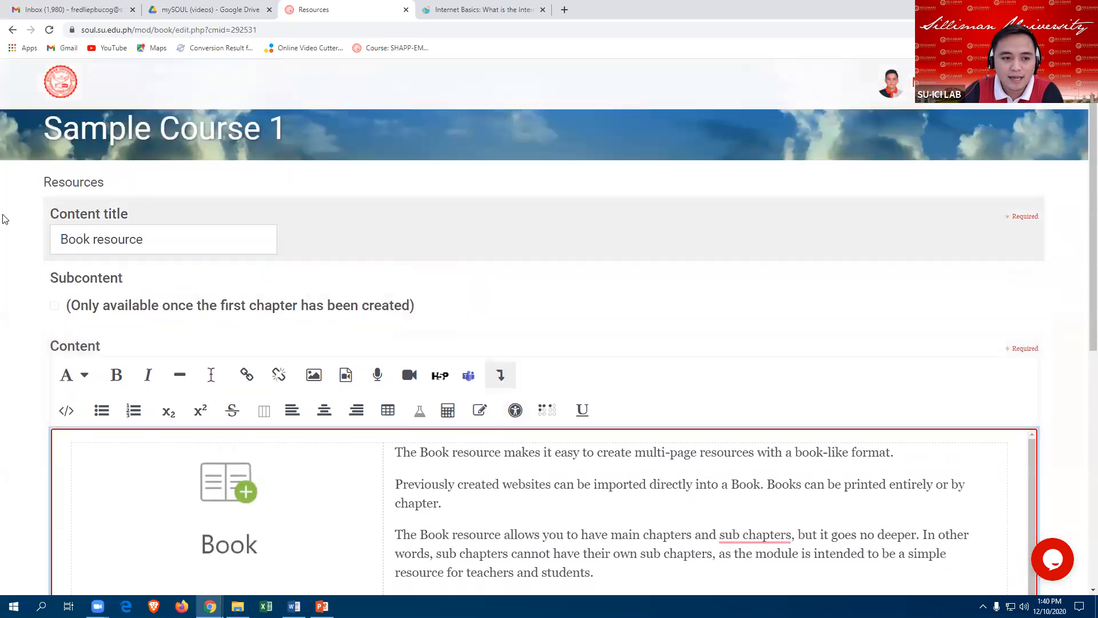
click(160, 238)
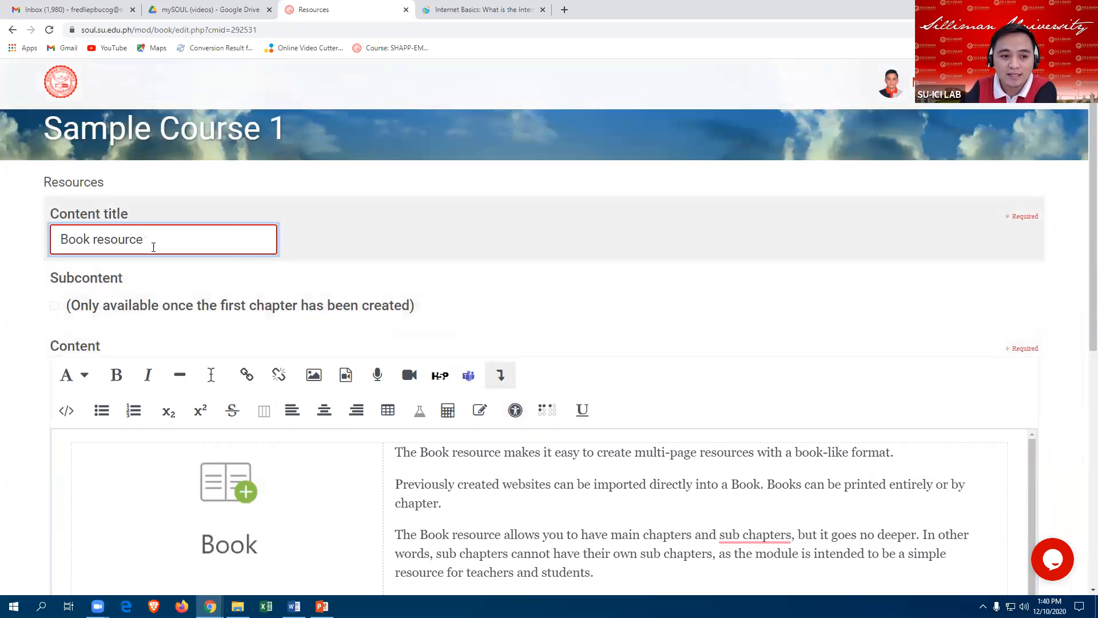
scroll(240, 269, down, 1)
scroll(213, 224, down, 2)
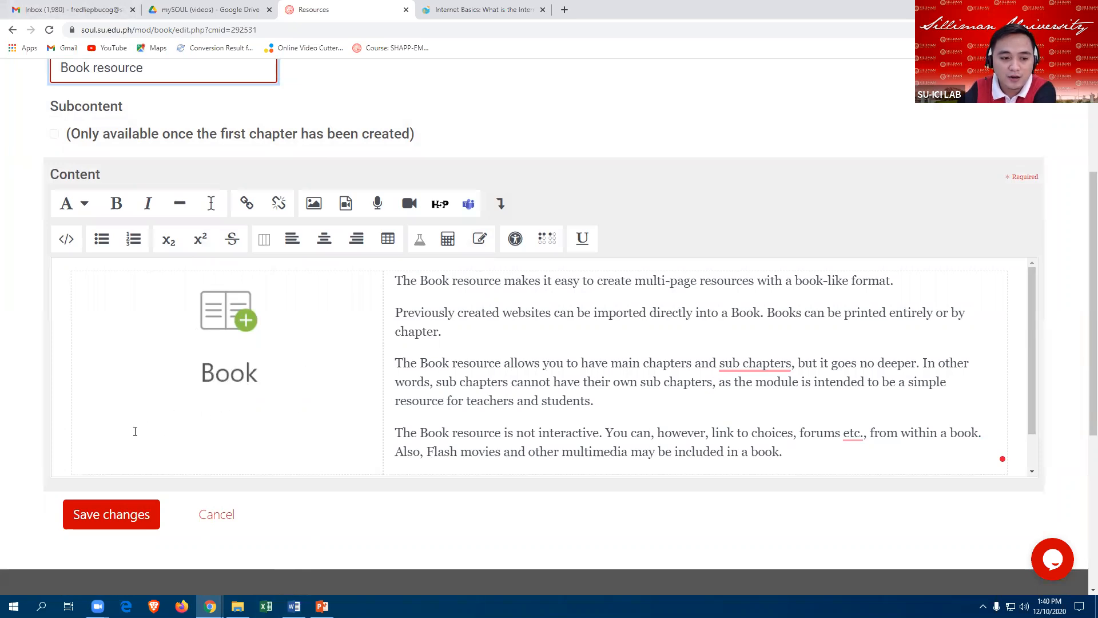
click(127, 517)
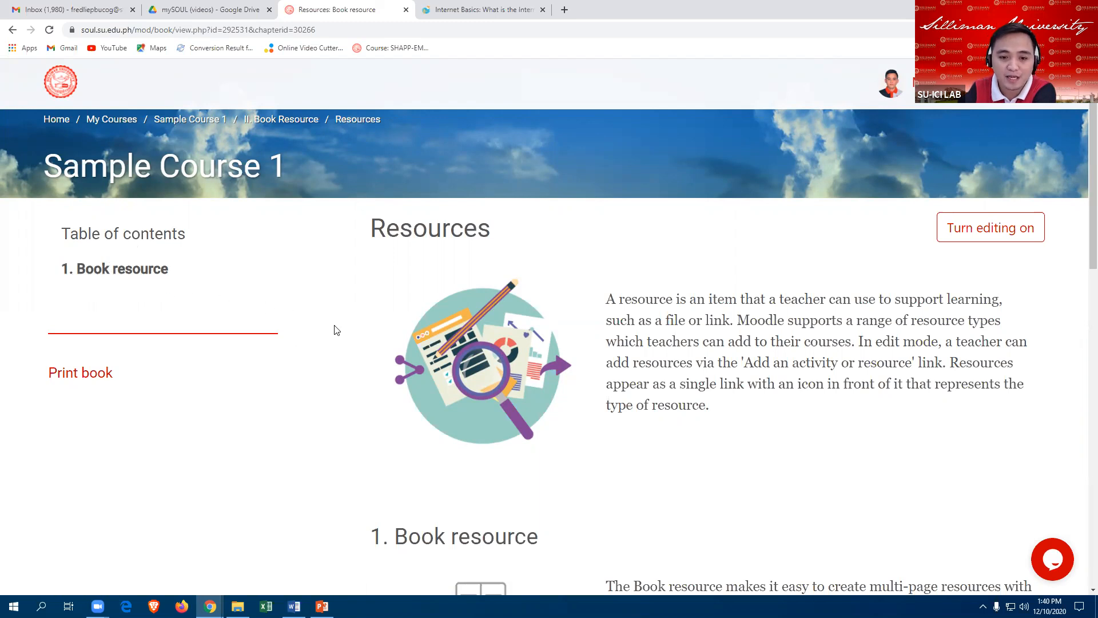
Step: Review the saved book page, including the Resources title, its description and the Book resource chapter
scroll(367, 307, down, 2)
scroll(369, 309, up, 2)
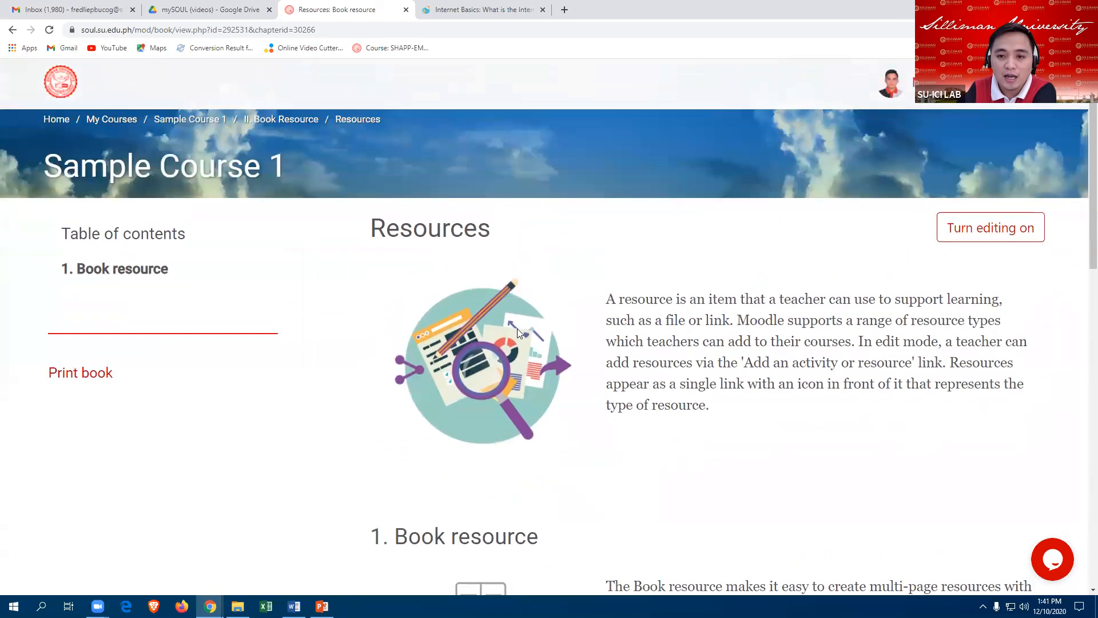
drag(370, 228, 501, 230)
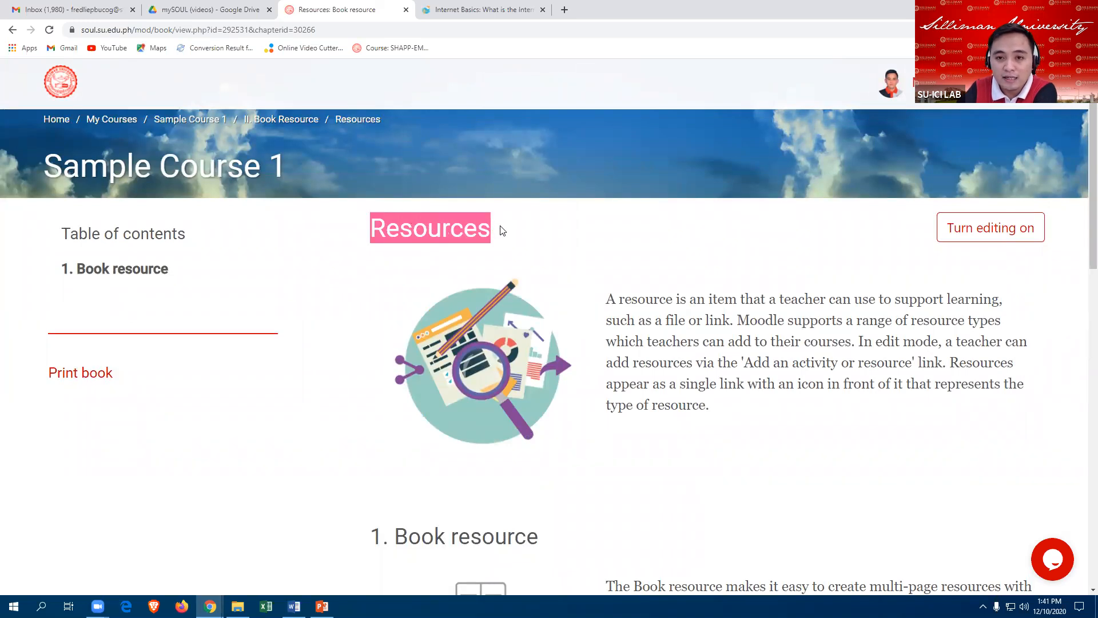
drag(607, 299, 762, 413)
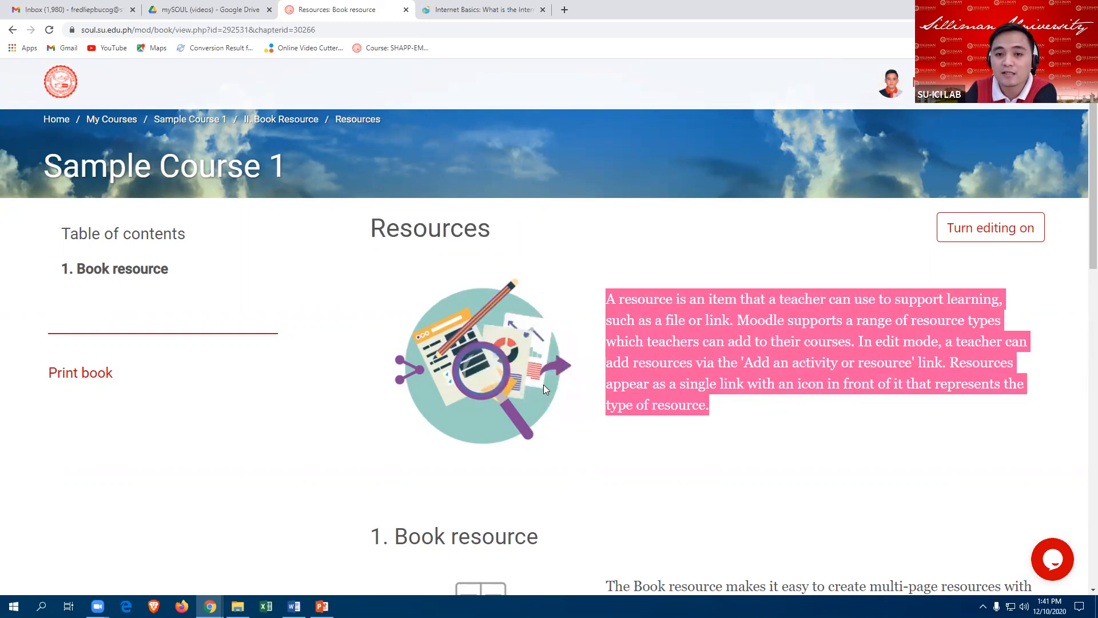
scroll(545, 388, down, 1)
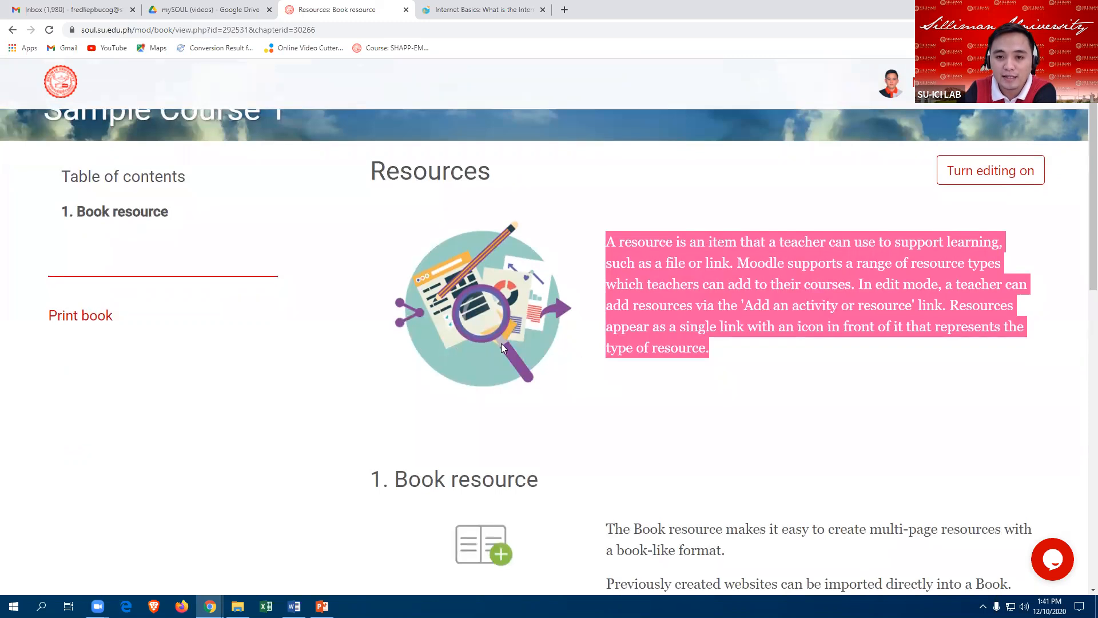
scroll(510, 352, down, 4)
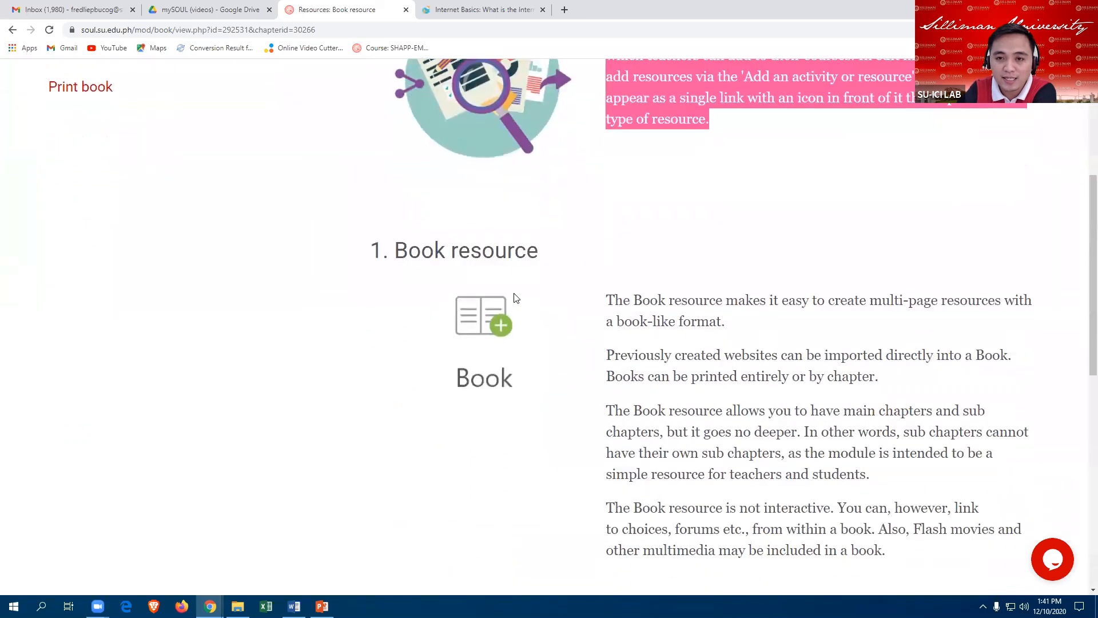
Step: Turn on editing for the Resources book and add a new chapter after Book resource
scroll(514, 286, down, 1)
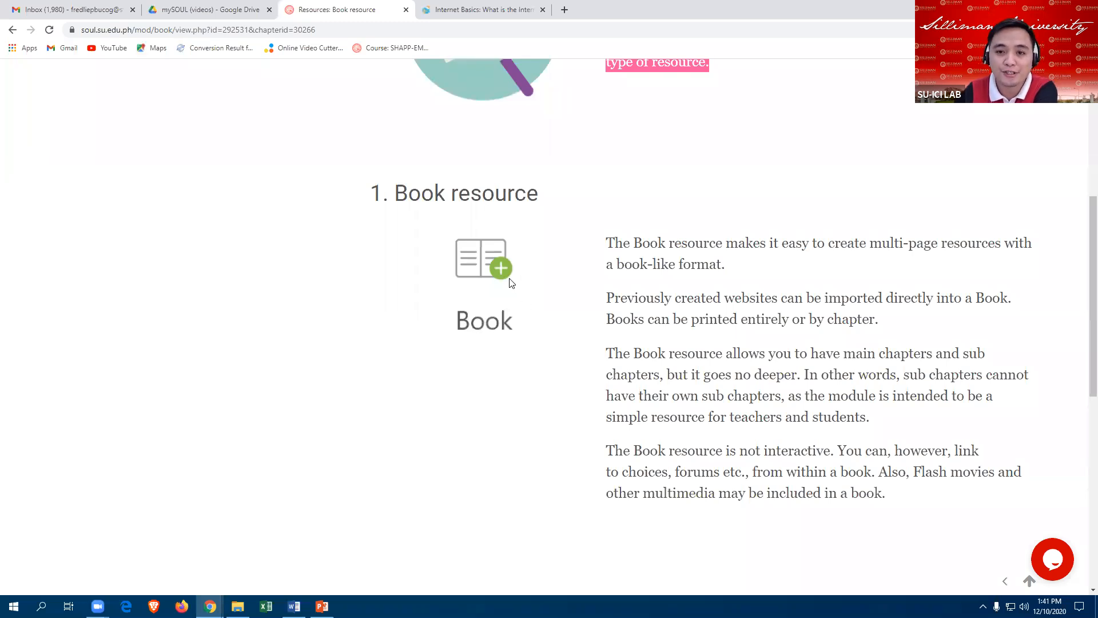
scroll(515, 352, up, 6)
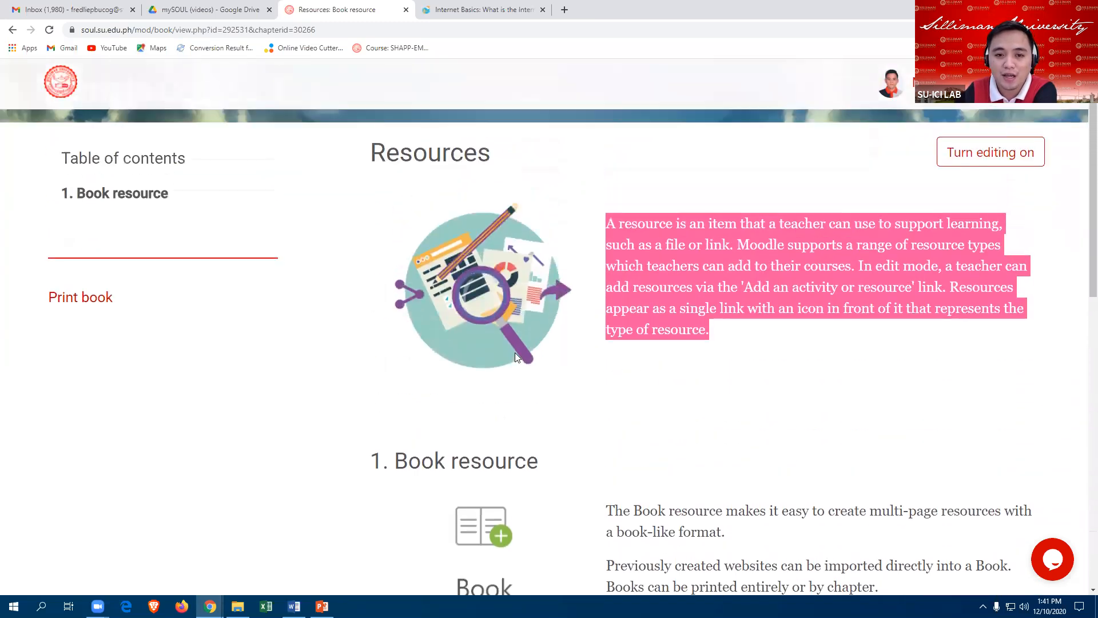
click(350, 283)
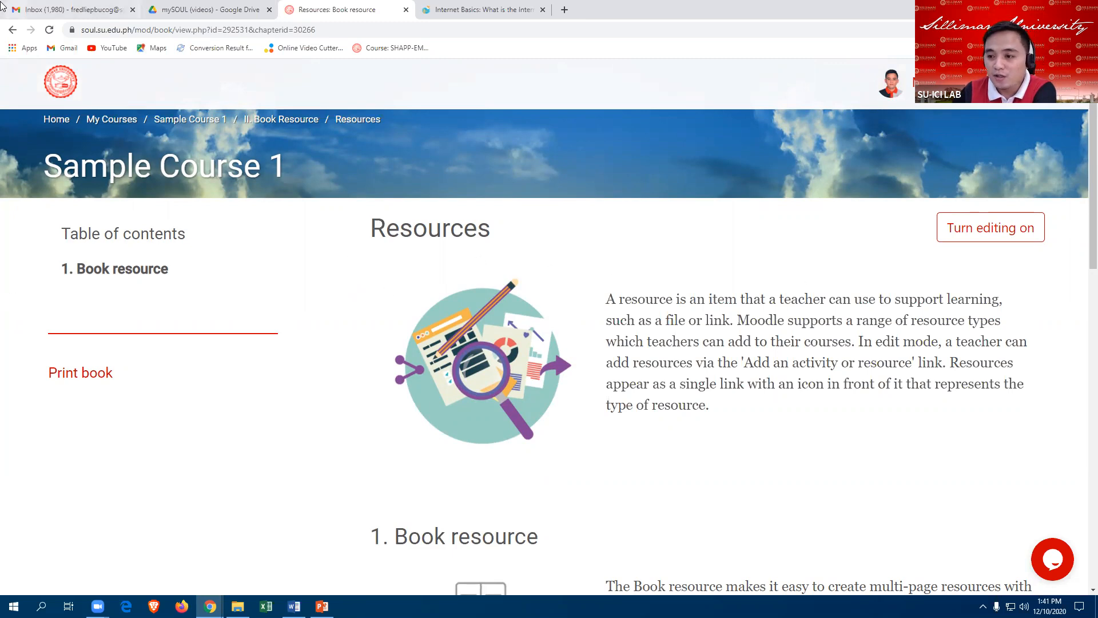
click(966, 231)
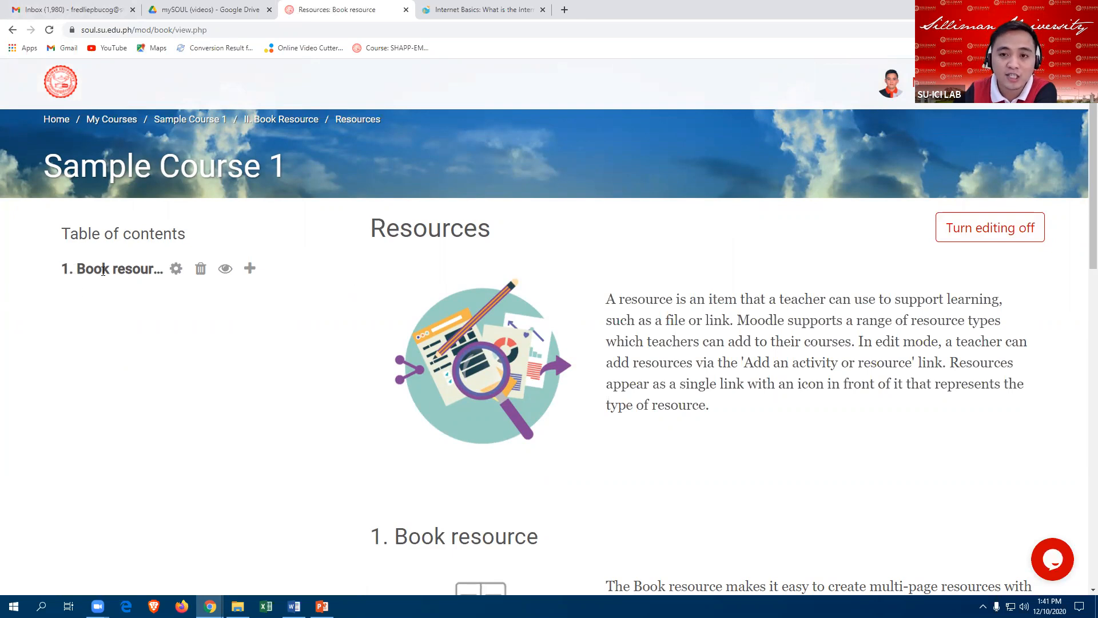
scroll(101, 246, down, 2)
scroll(101, 226, up, 1)
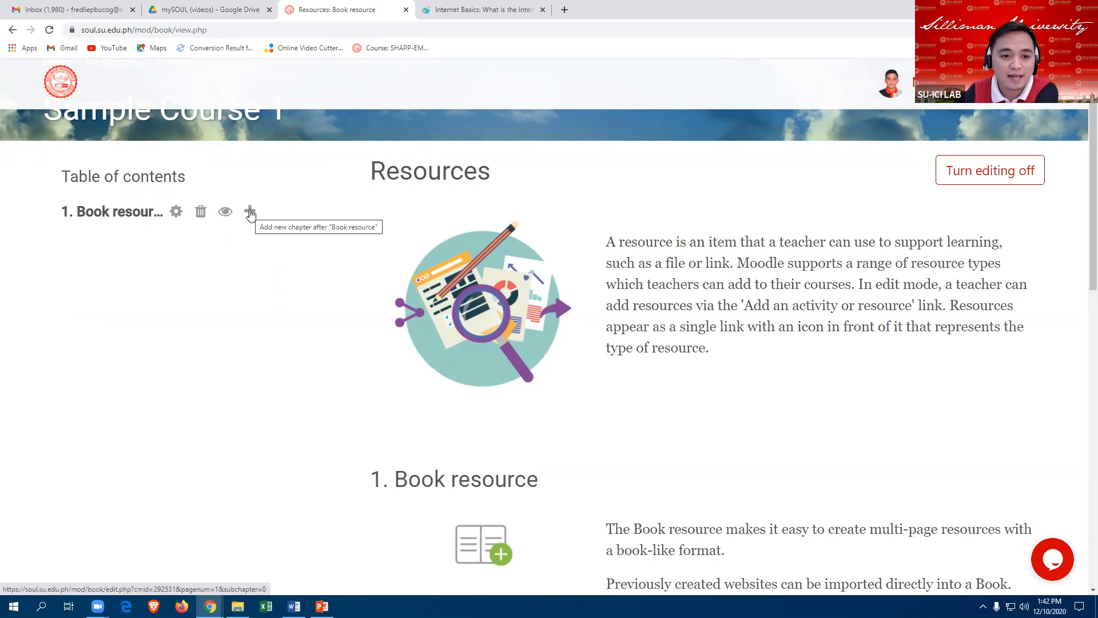
click(250, 212)
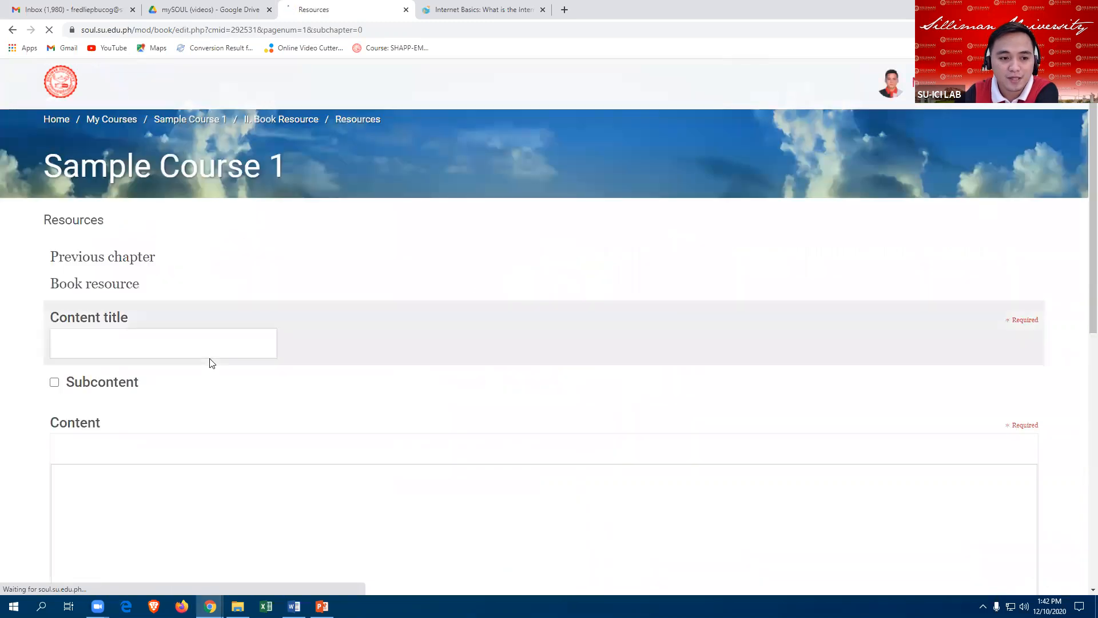
scroll(187, 341, down, 1)
Step: Copy the Subchapter 1 title from the Word document and enter Book Resource Video Presentation as the new chapter's content title
click(120, 293)
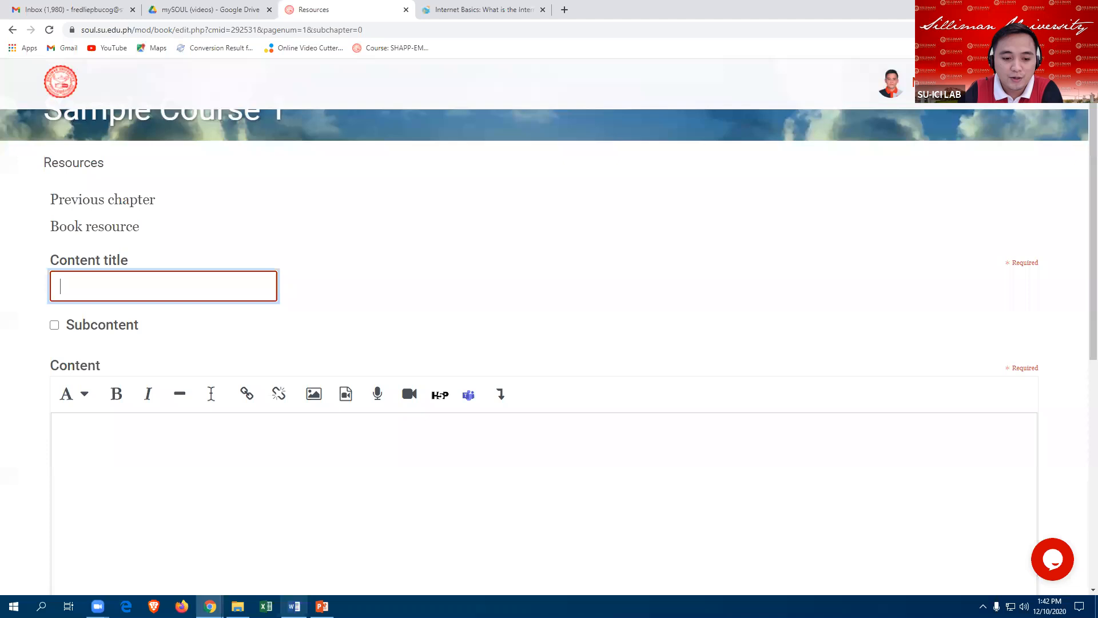
click(295, 606)
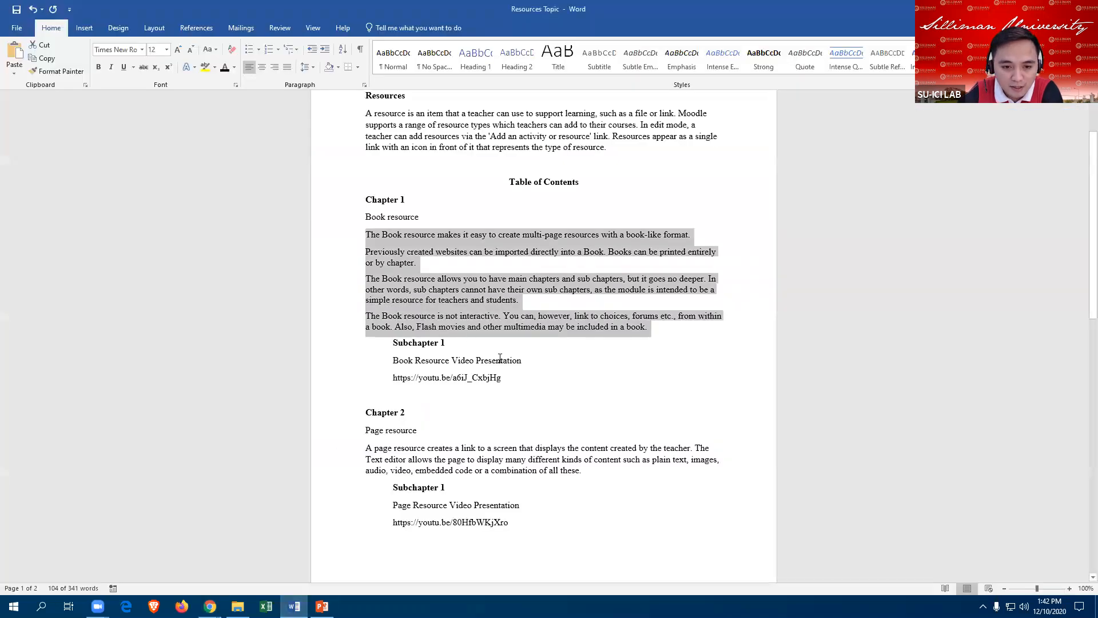
scroll(500, 358, down, 2)
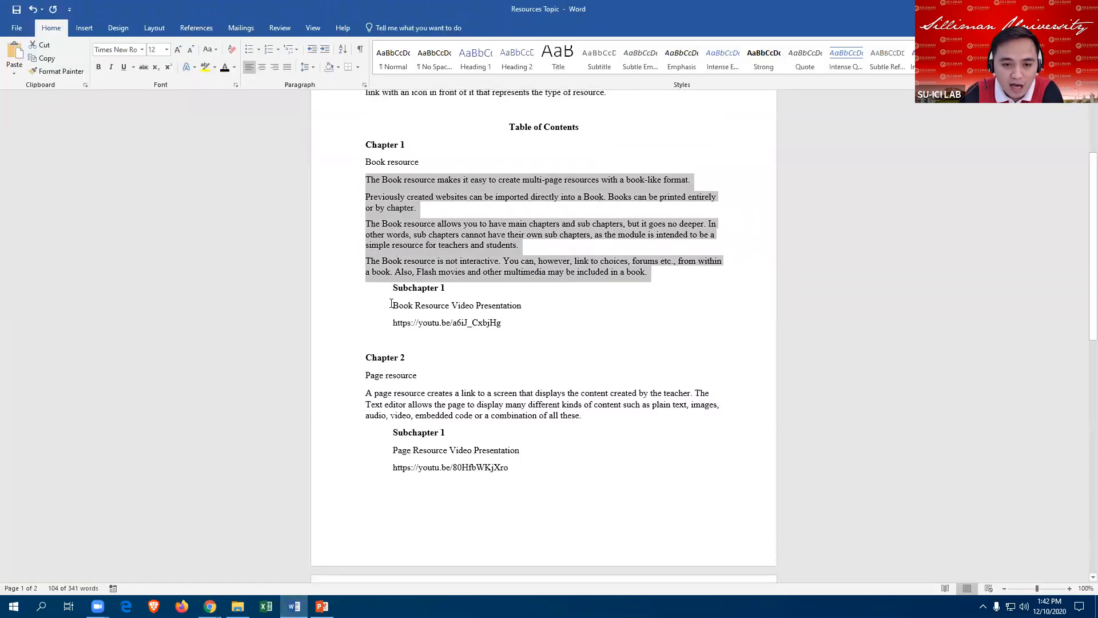
drag(391, 305, 514, 300)
key(ctrl+c)
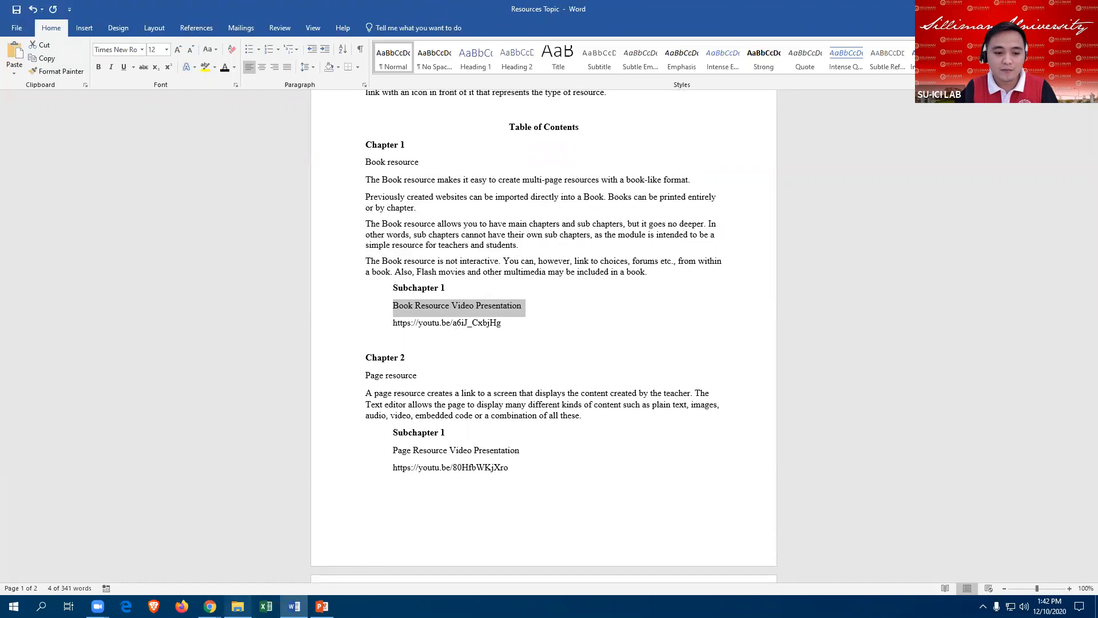
mouse_move(209, 606)
click(175, 548)
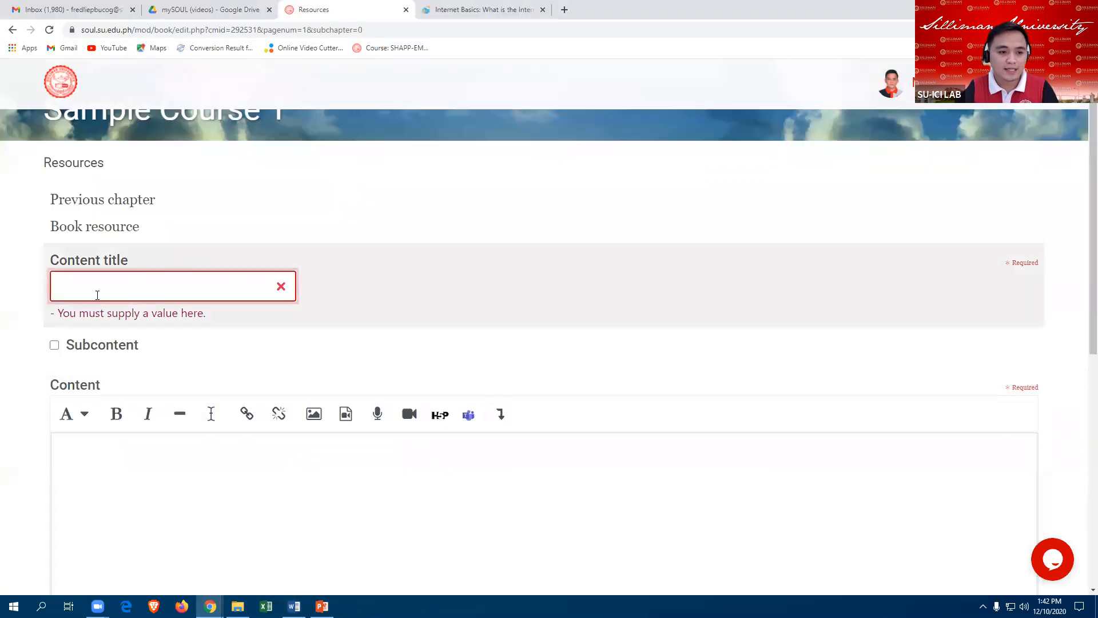
click(96, 288)
key(ctrl+v)
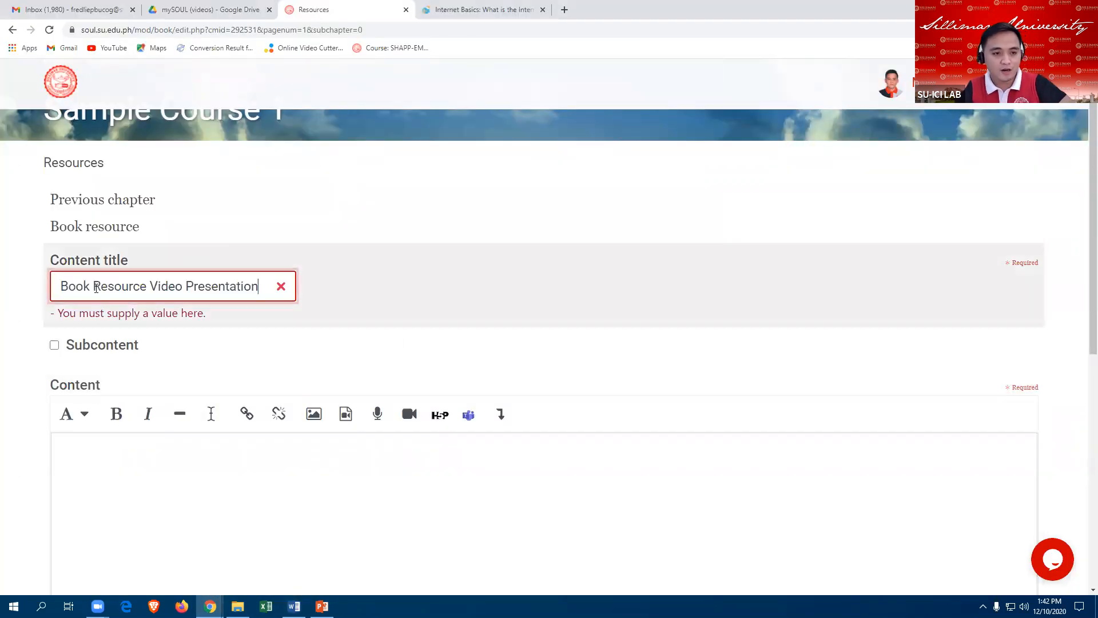
Step: Mark the Book Resource Video Presentation chapter as subcontent of Book resource
scroll(200, 303, down, 1)
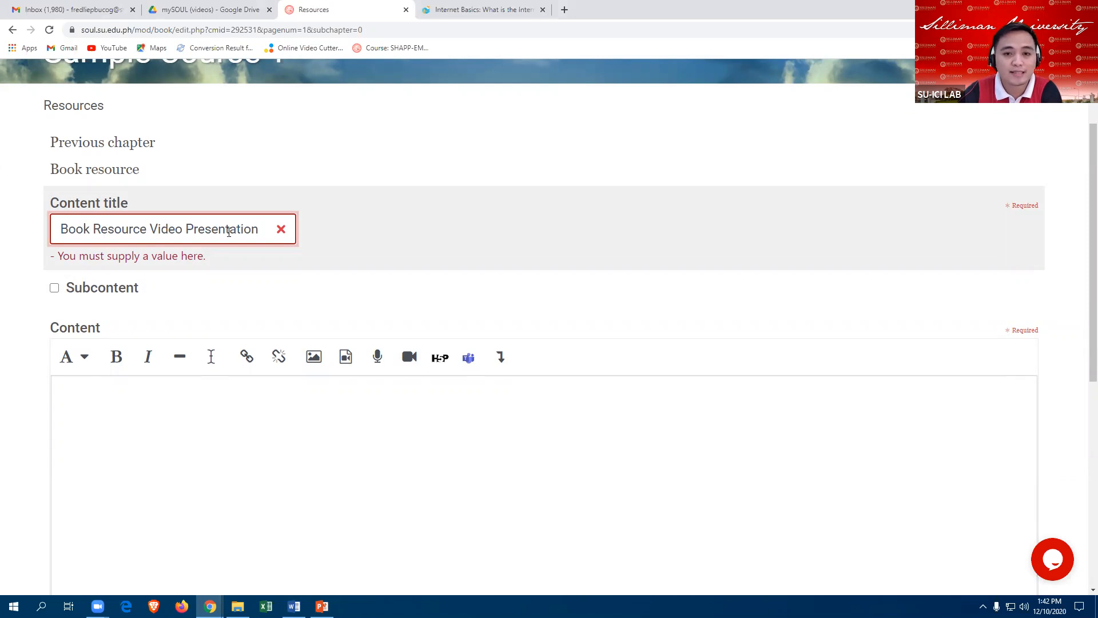
scroll(222, 242, down, 1)
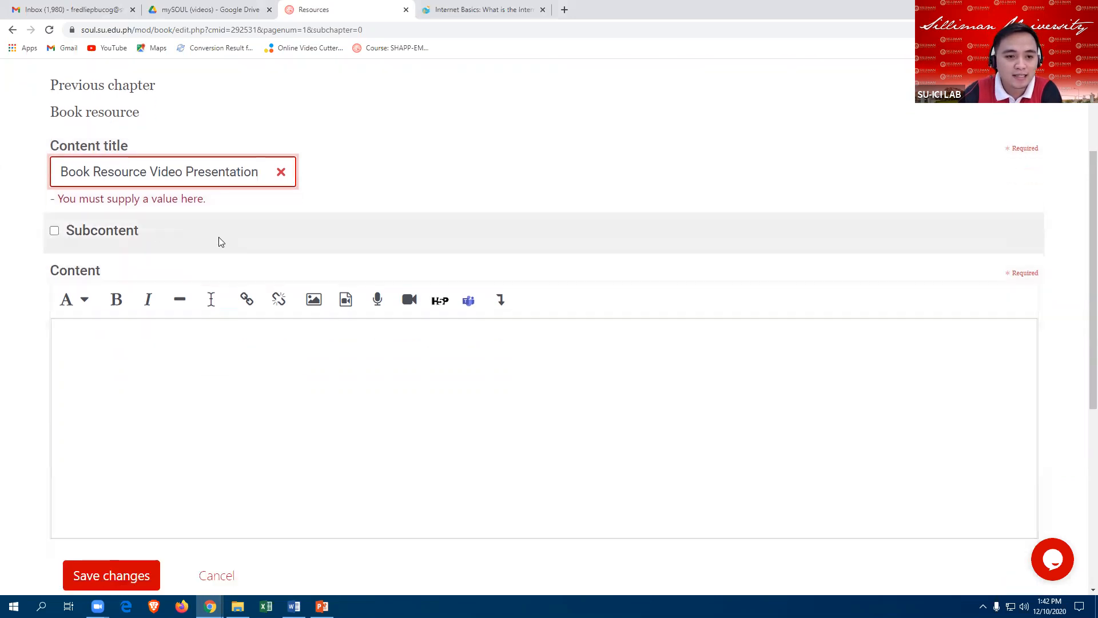
click(54, 236)
click(54, 212)
scroll(98, 169, up, 1)
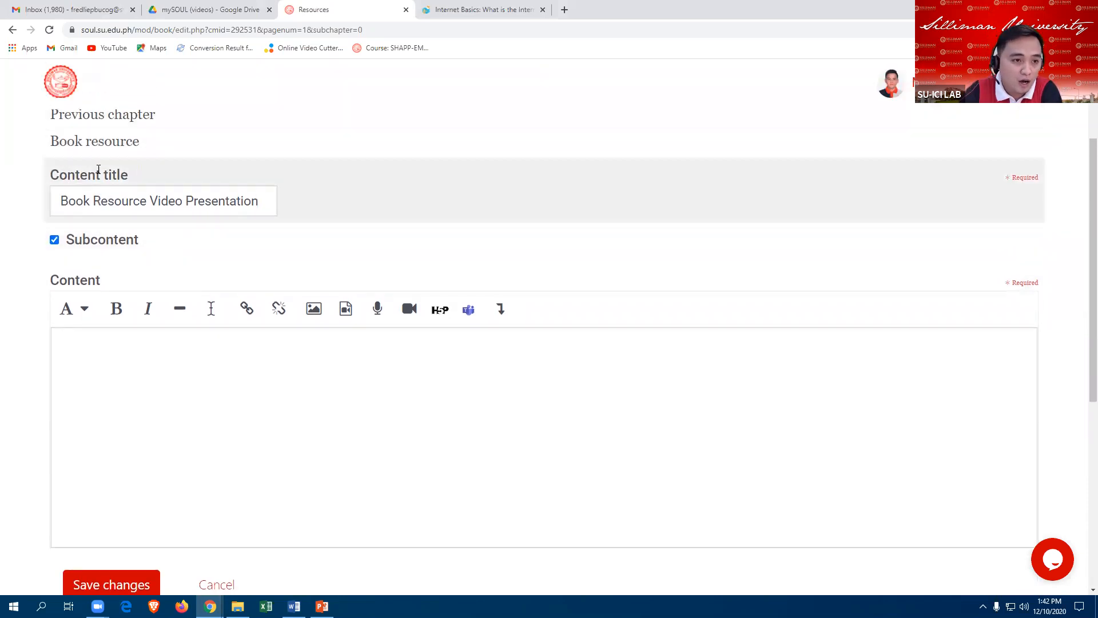
scroll(98, 169, up, 1)
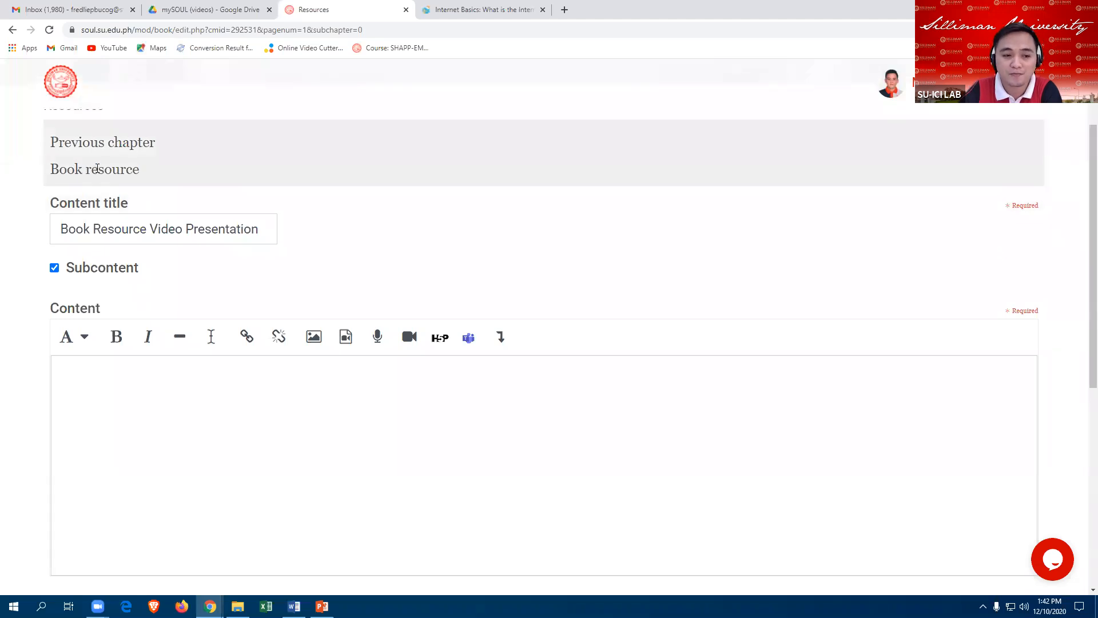
scroll(215, 419, down, 4)
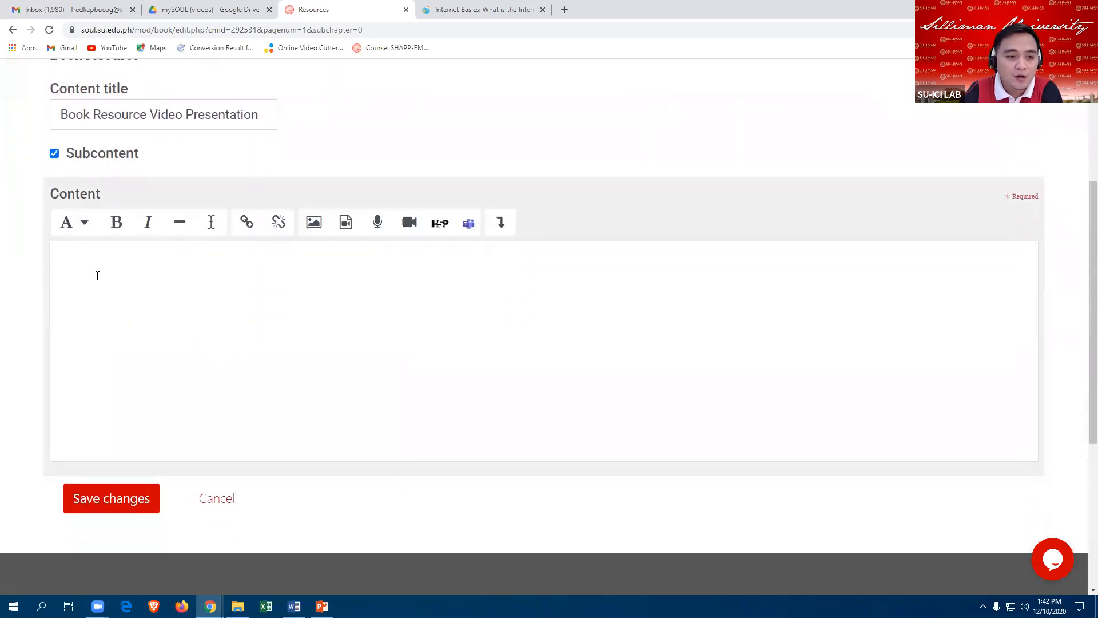
click(103, 262)
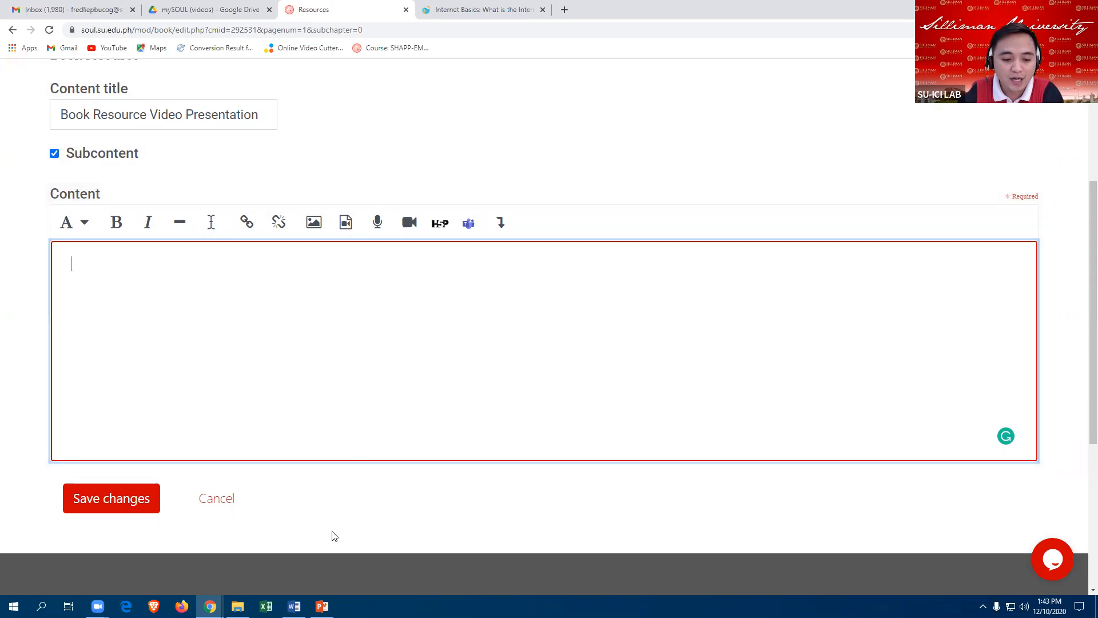
click(294, 606)
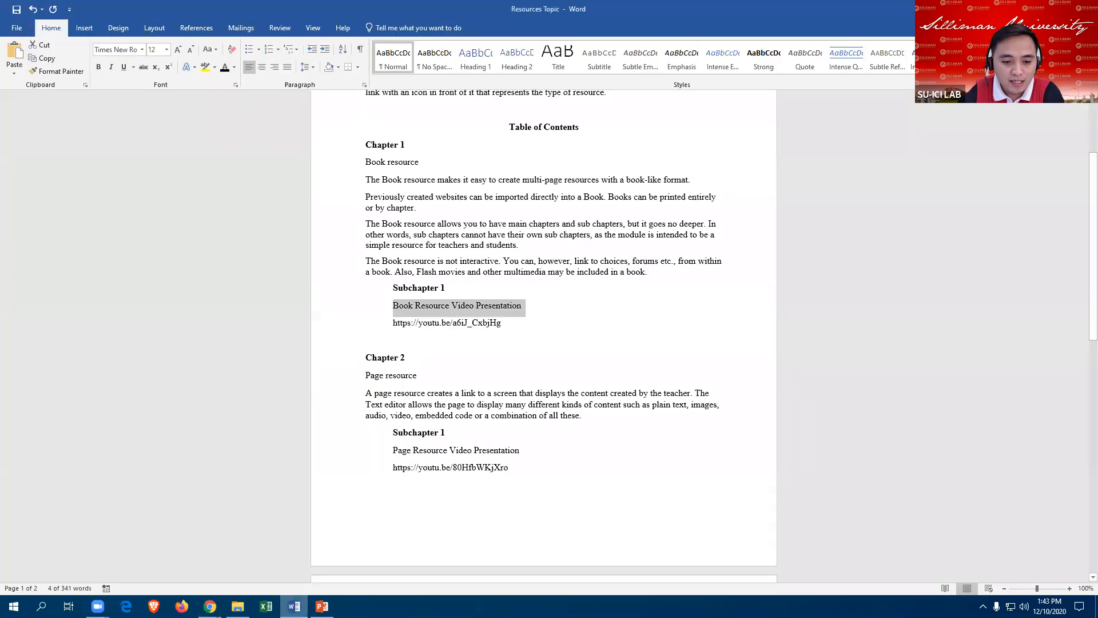
drag(391, 325, 509, 325)
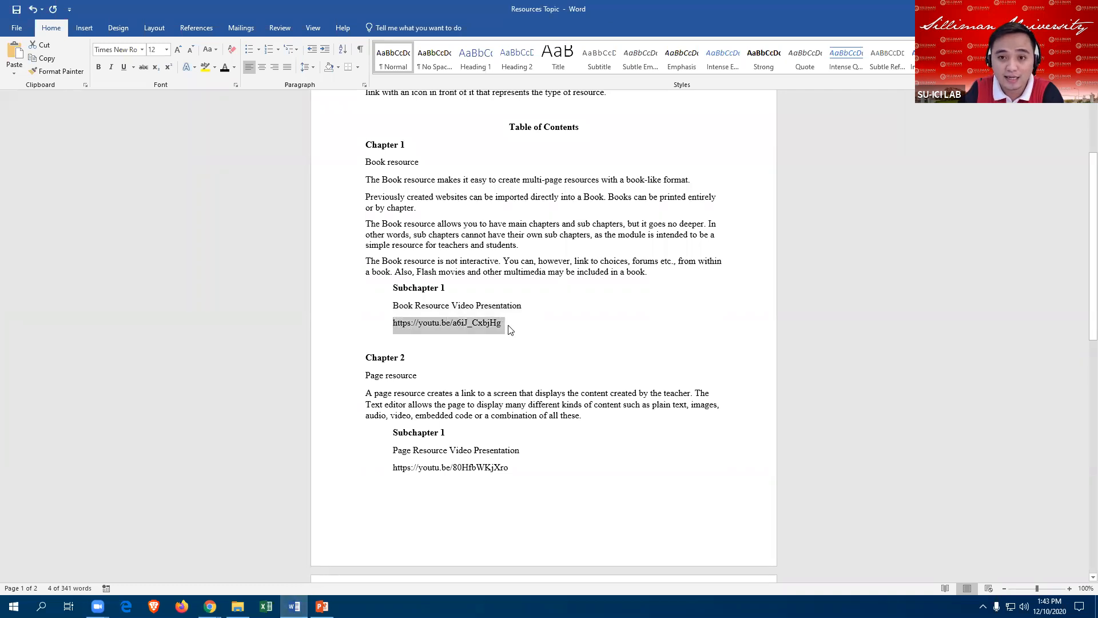
right_click(460, 321)
click(466, 345)
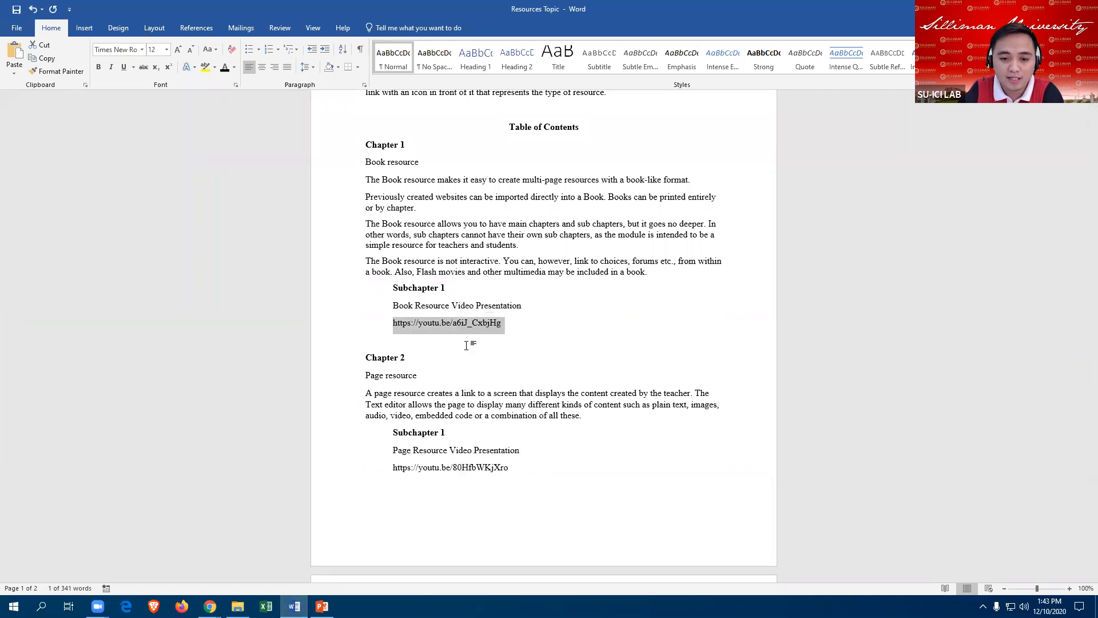
Step: Return to the browser, paste the copied video link as the subchapter's content, and save the changes
mouse_move(210, 606)
click(185, 577)
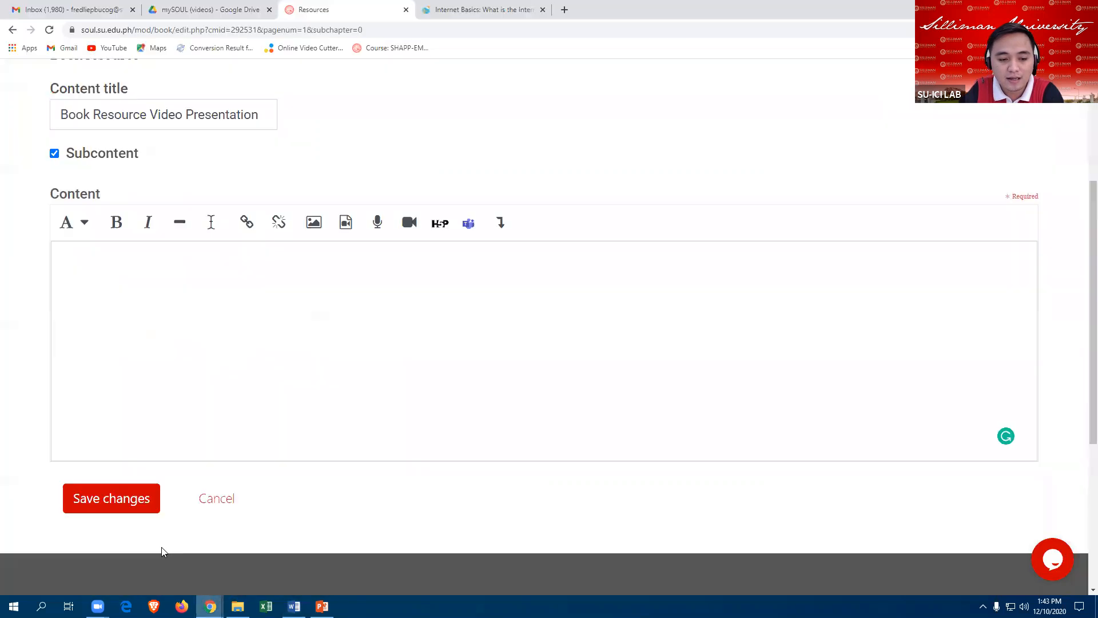
click(102, 282)
right_click(101, 265)
click(130, 356)
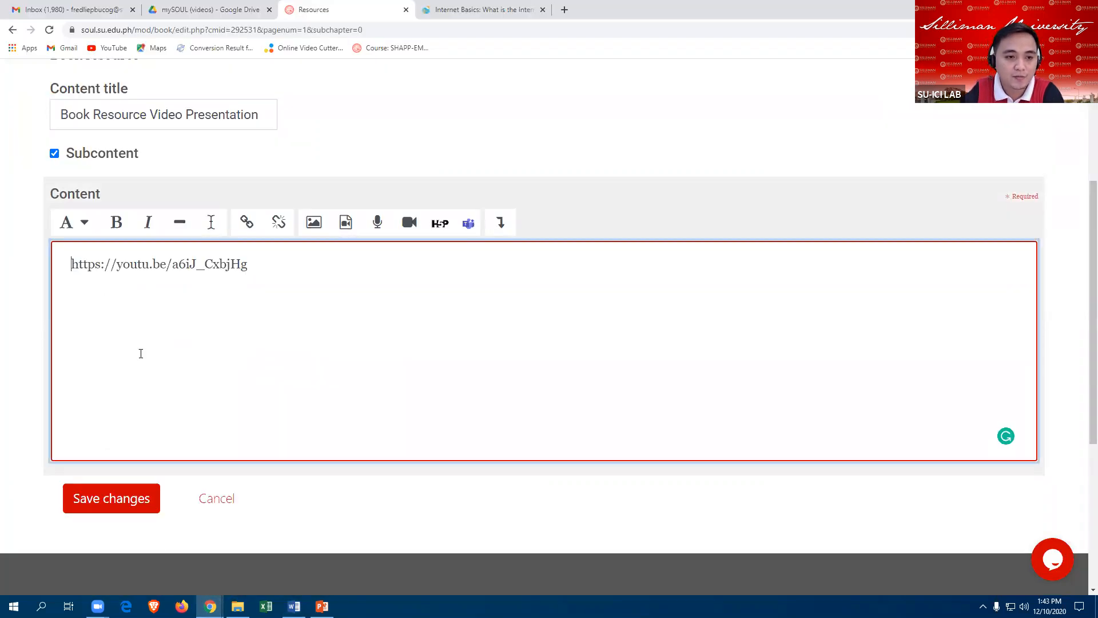
scroll(298, 306, up, 1)
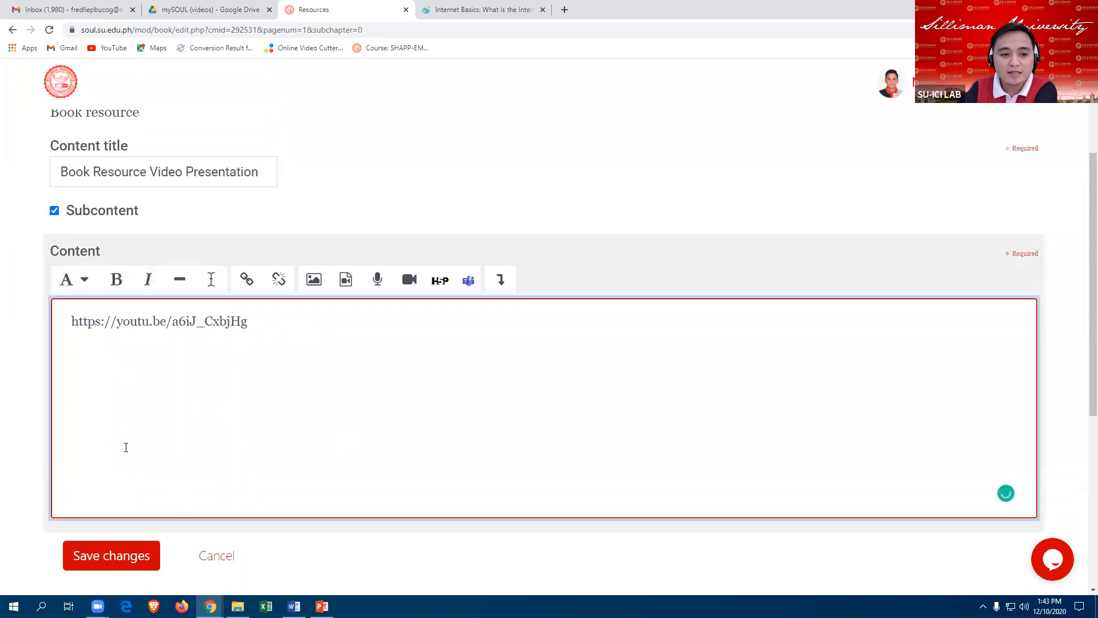
scroll(126, 447, down, 3)
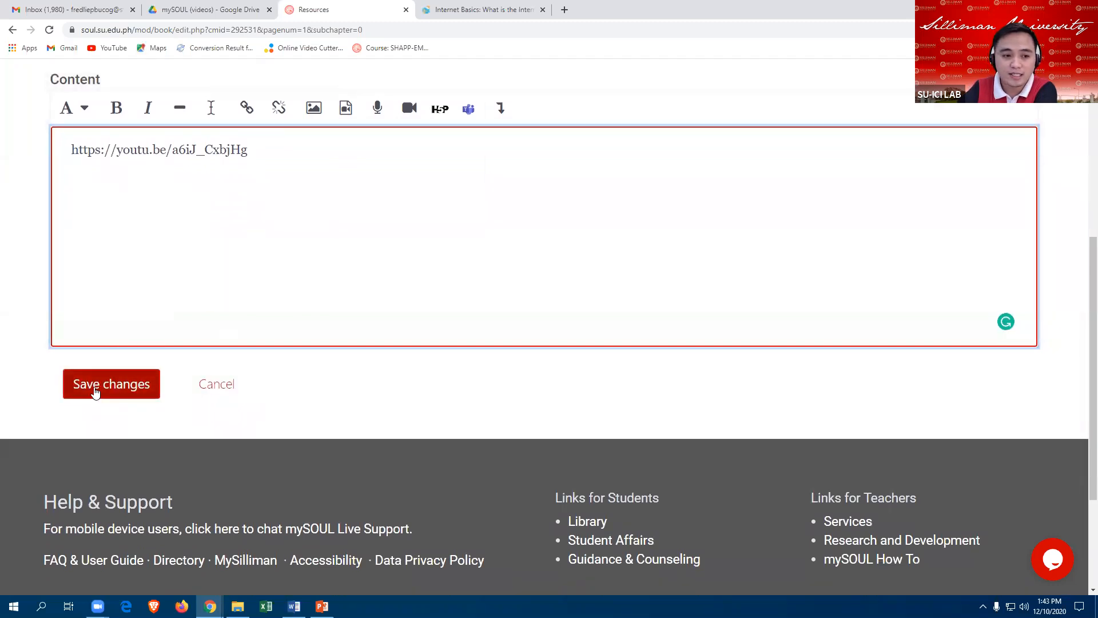
click(95, 391)
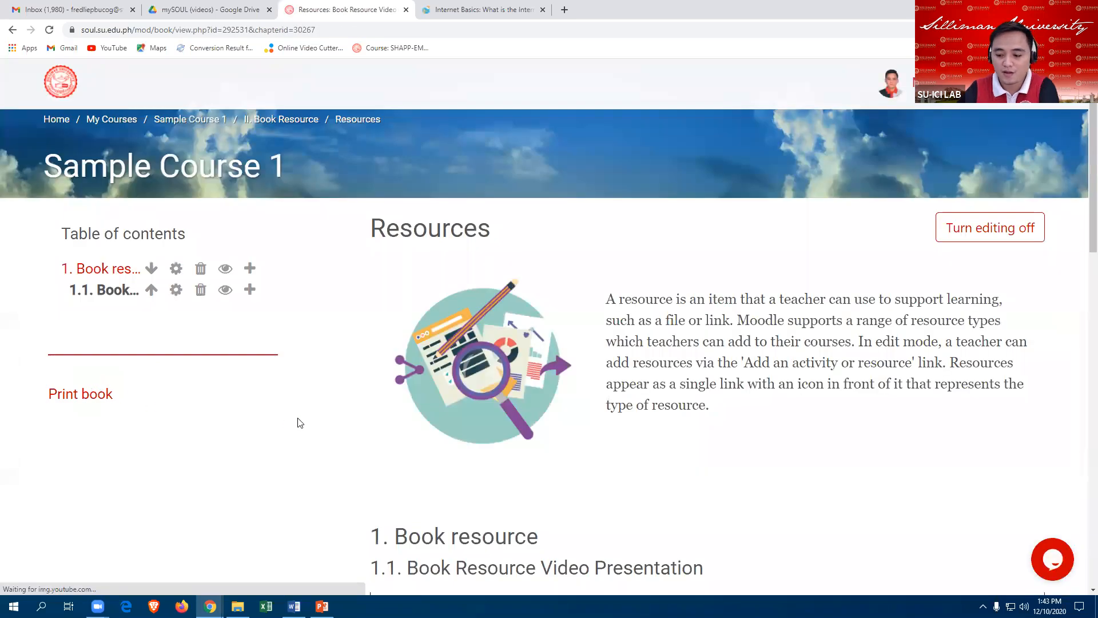
Step: Review the saved subchapter, including its place in the table of contents, its heading and the embedded video
key(ctrl+minus)
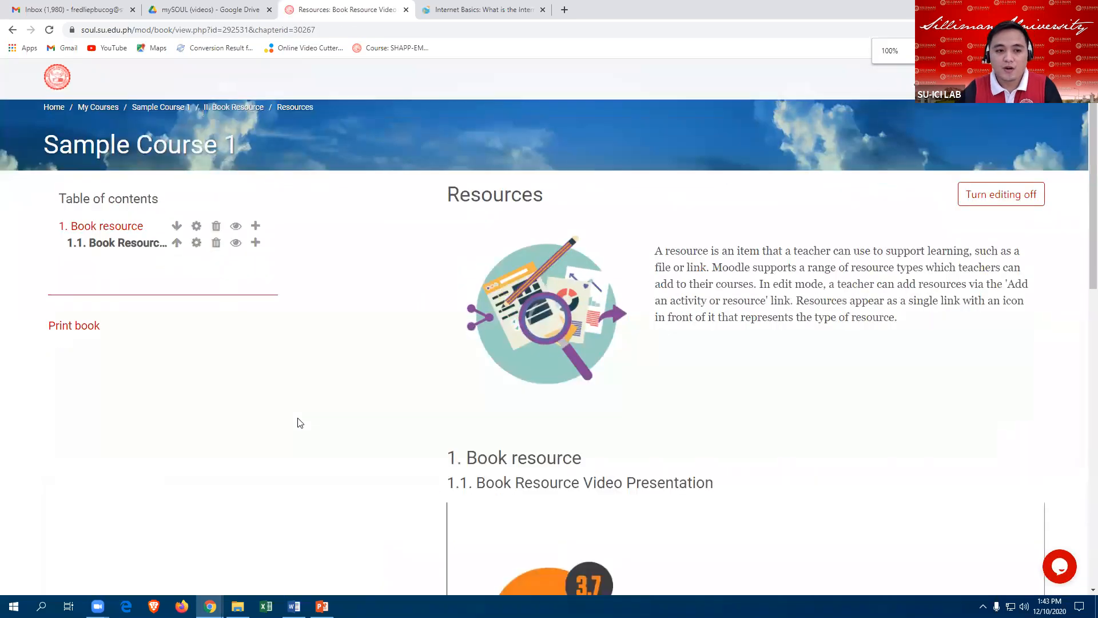
scroll(283, 308, down, 1)
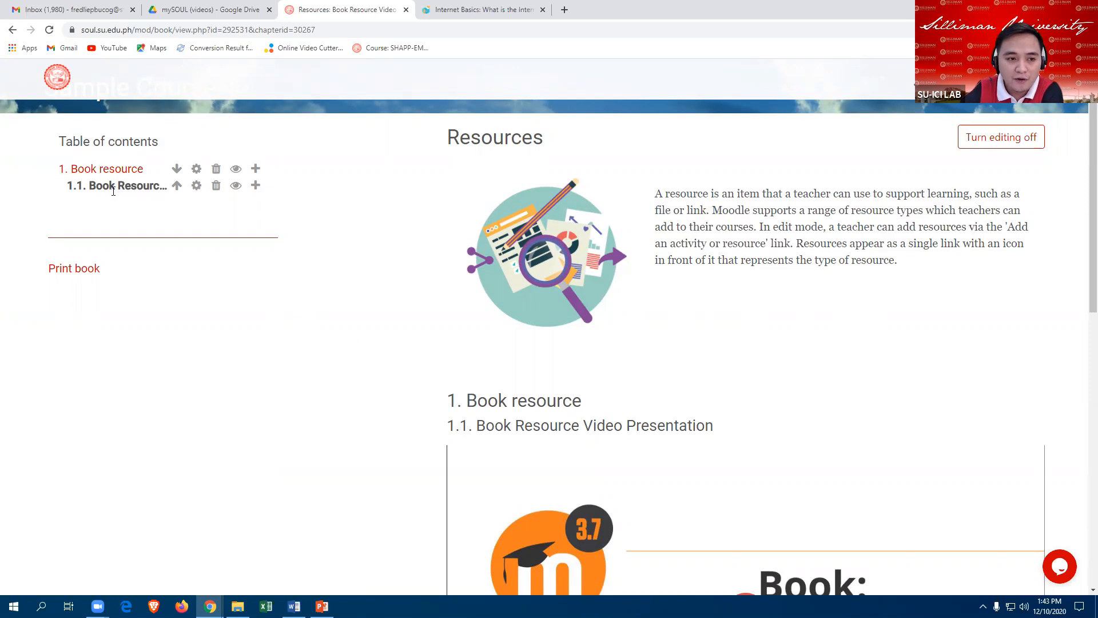
scroll(400, 299, down, 2)
scroll(387, 285, up, 3)
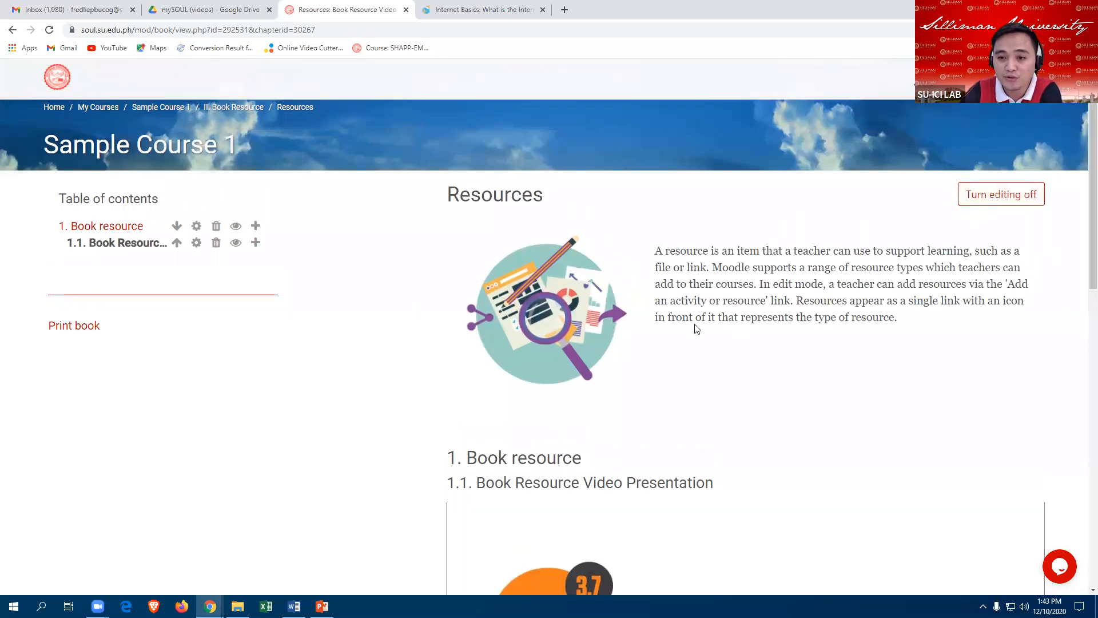
scroll(697, 328, down, 2)
scroll(530, 341, down, 2)
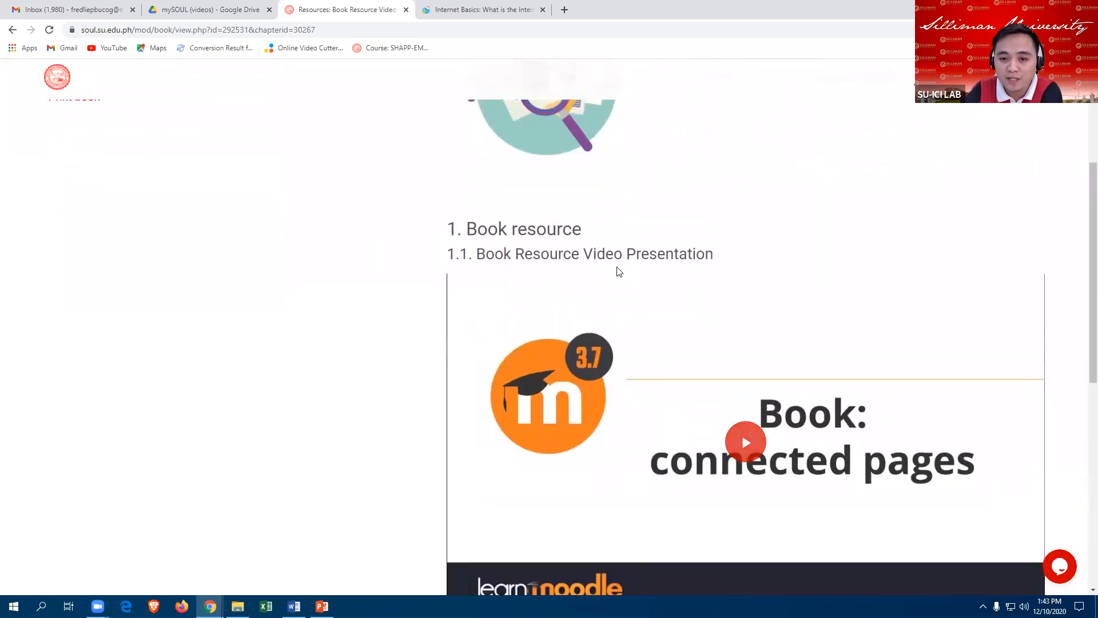
scroll(753, 360, down, 2)
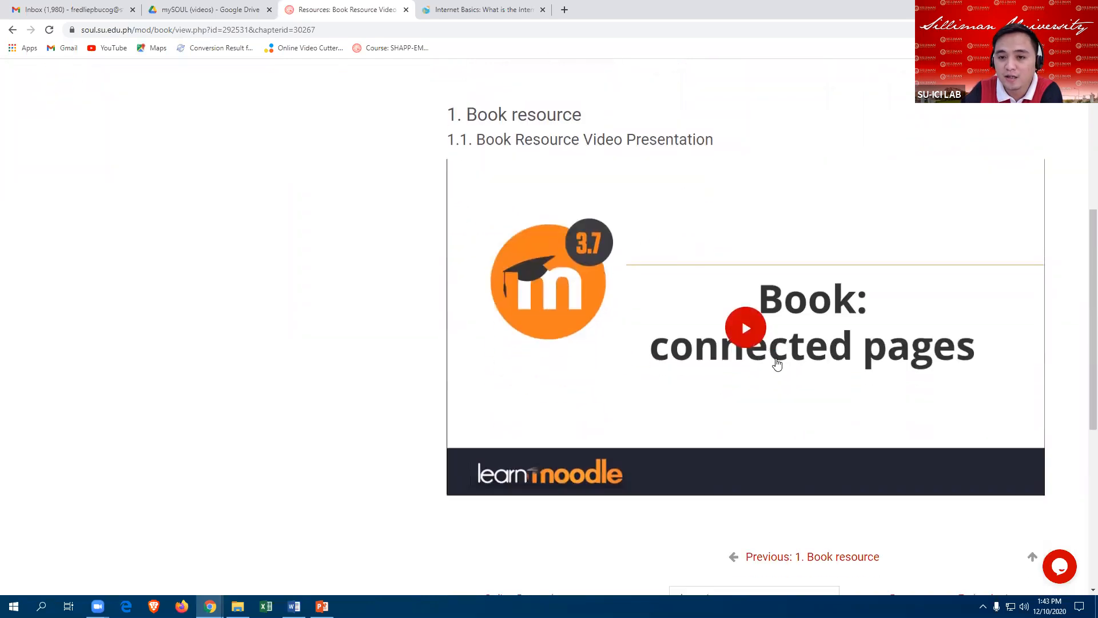
scroll(775, 344, up, 1)
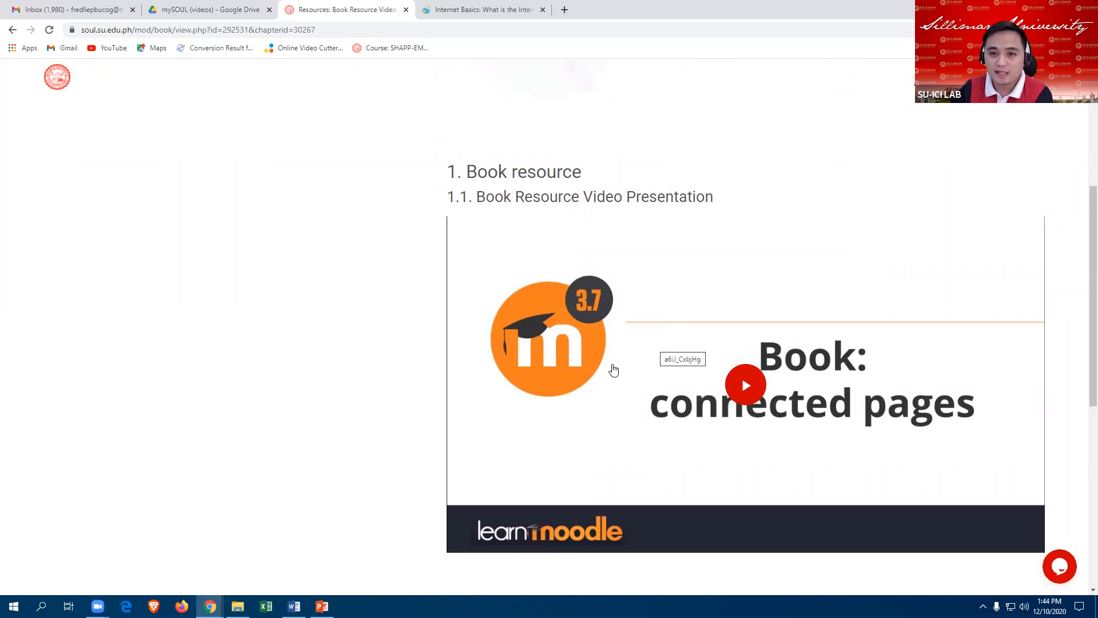
scroll(477, 321, up, 3)
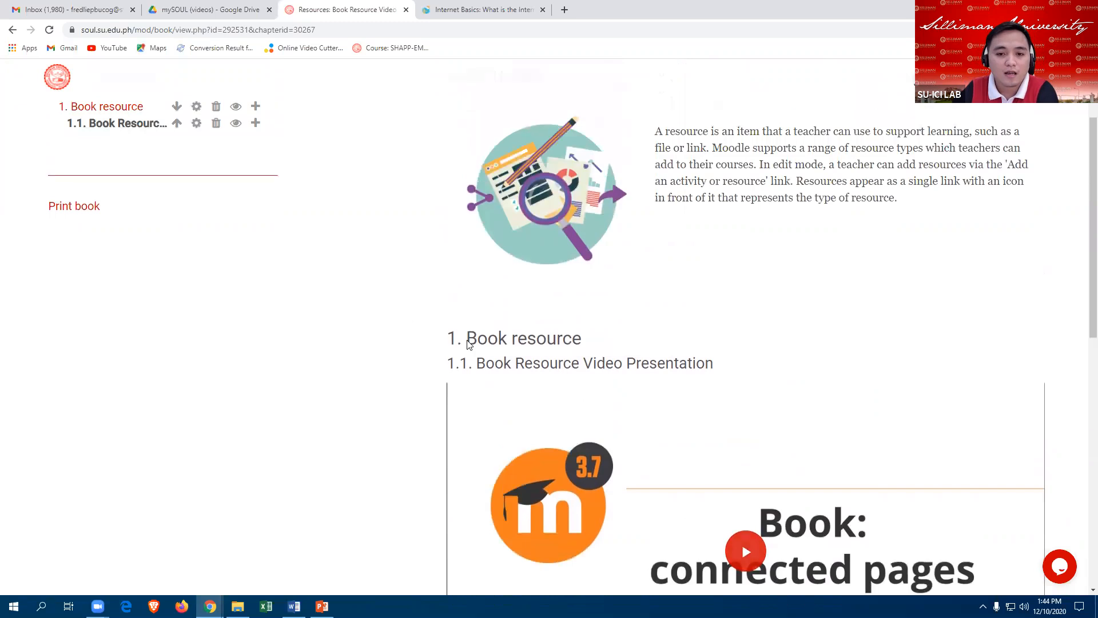
scroll(468, 343, up, 2)
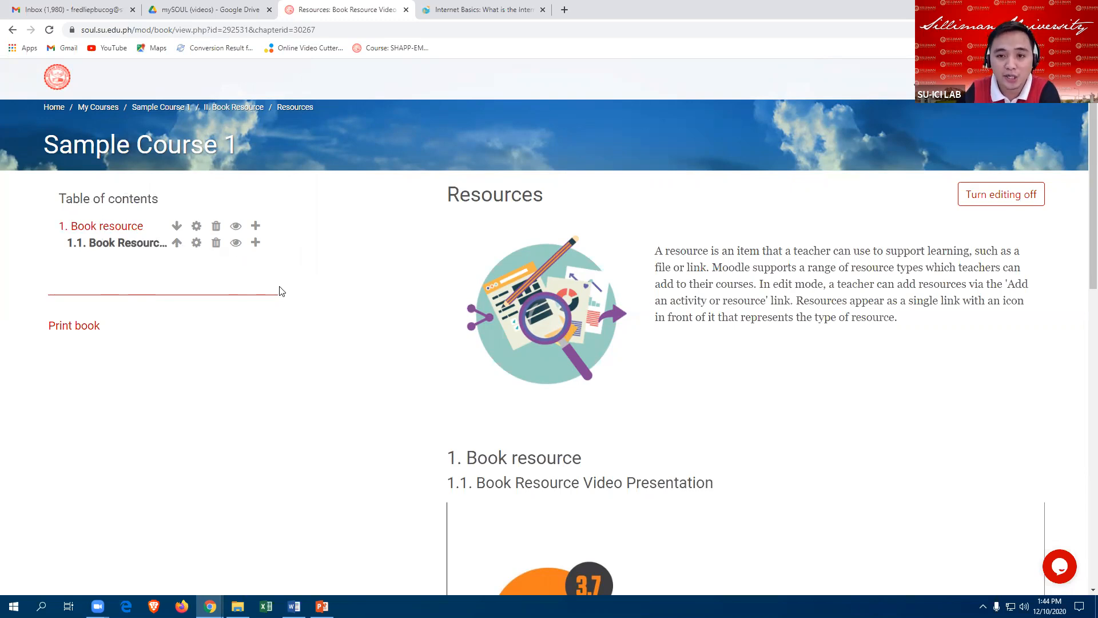
Step: Add a chapter after Book Resource Video Presentation, enter the content title Page, and clear its Subcontent option so it becomes a main chapter
click(256, 244)
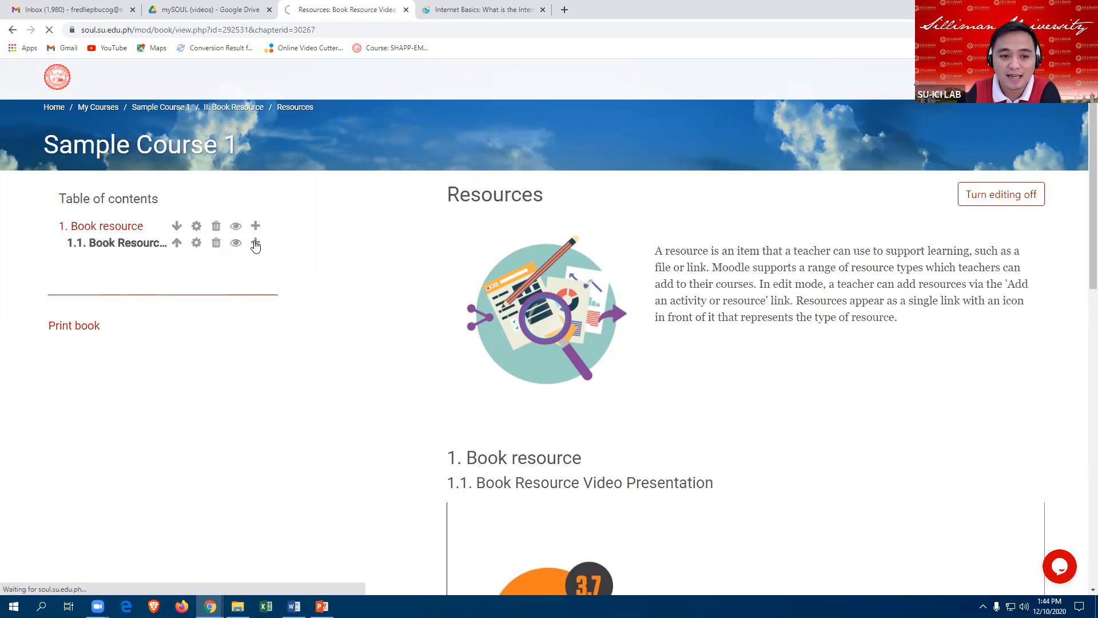
scroll(189, 292, down, 2)
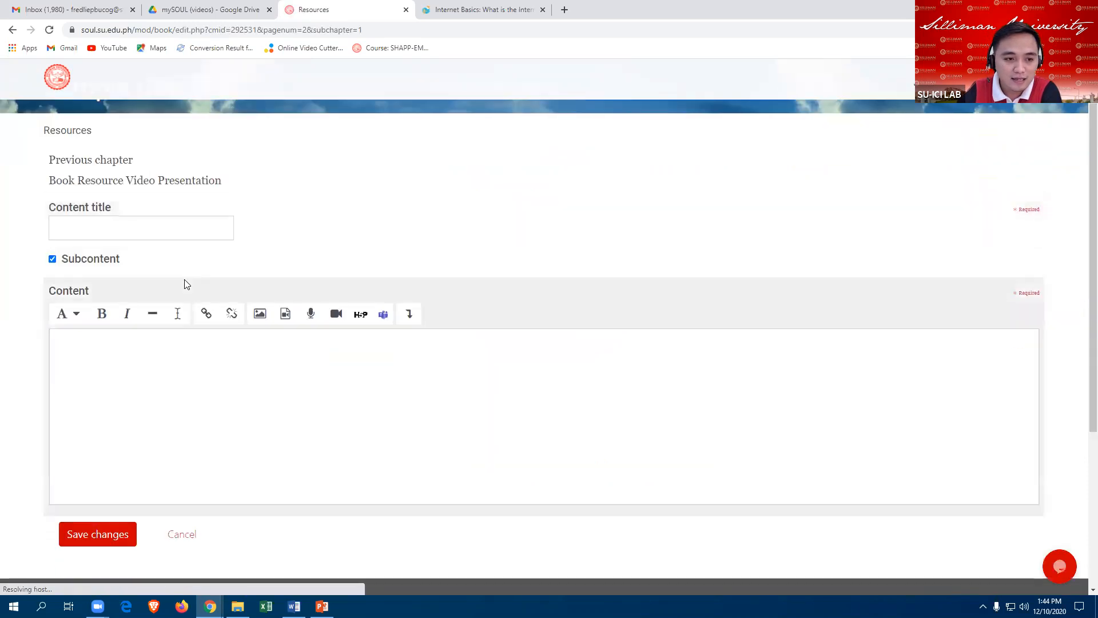
click(69, 172)
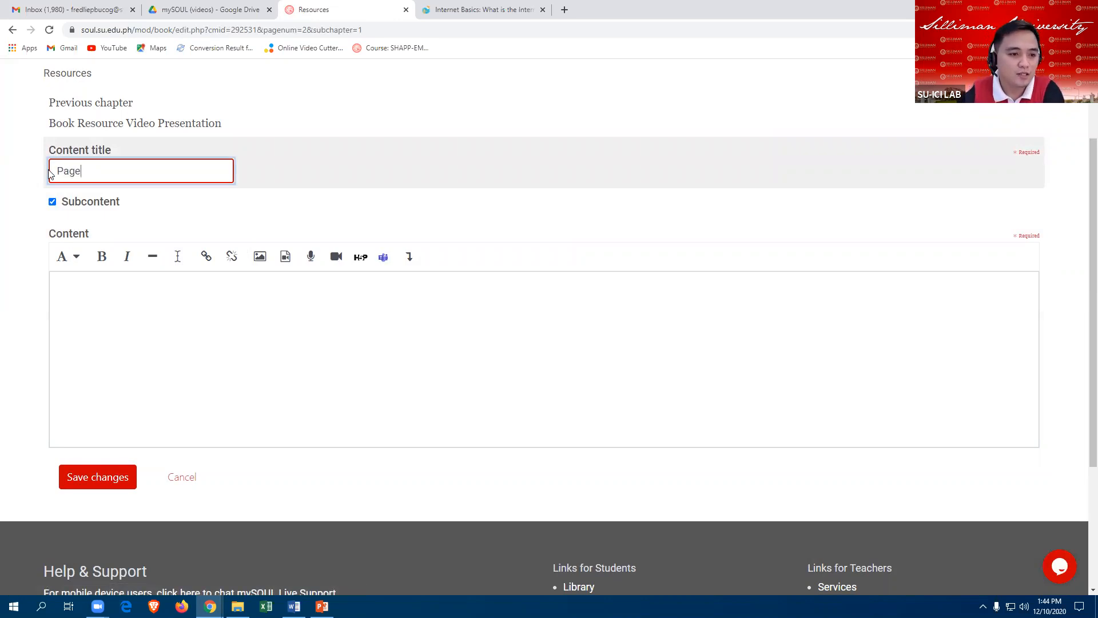
click(52, 202)
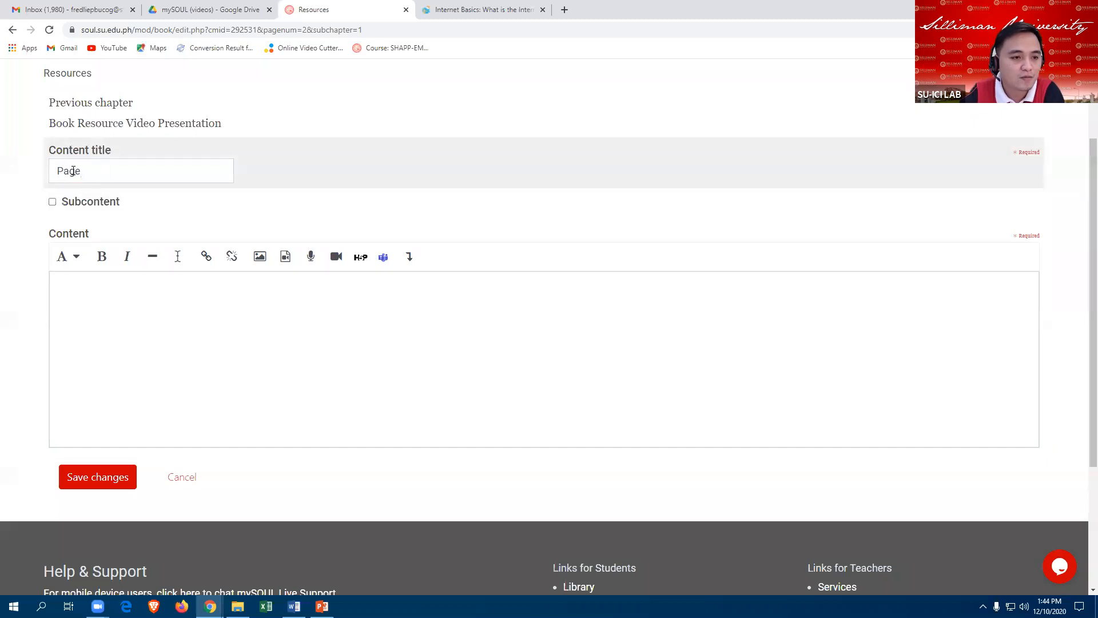
click(80, 283)
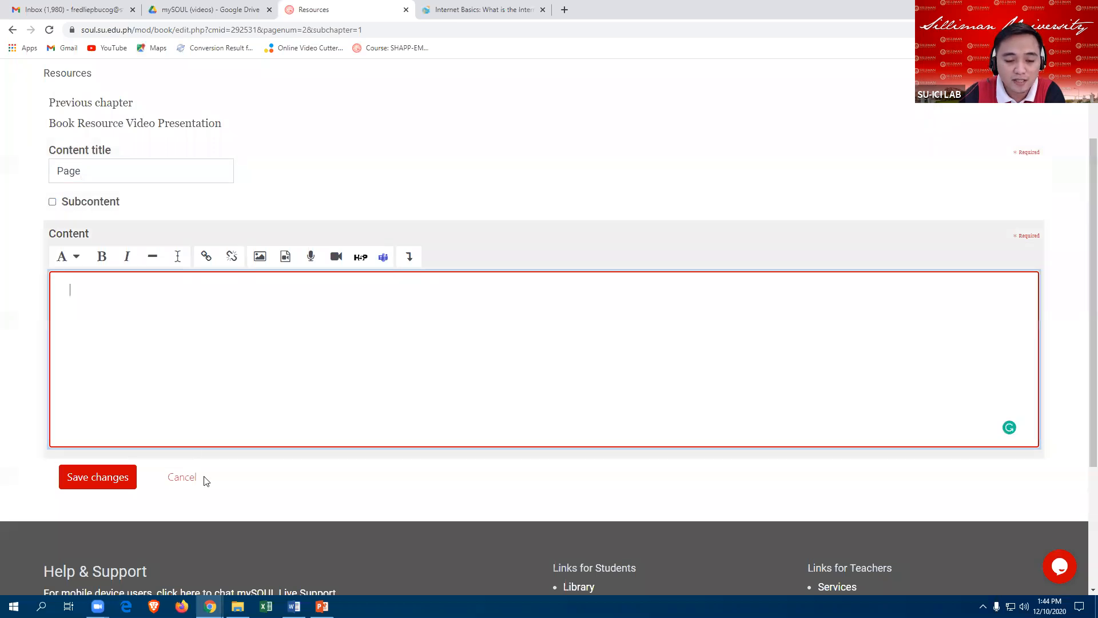
Step: Switch to the Word document and copy the Chapter 2 paragraph describing the page resource
mouse_move(294, 606)
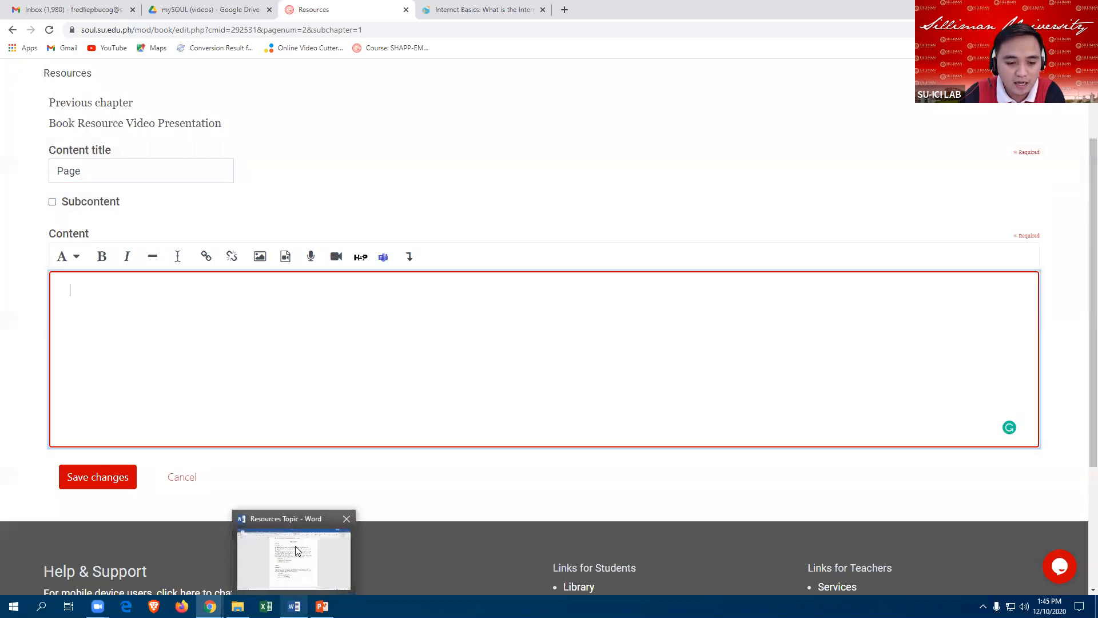
click(321, 541)
scroll(444, 396, down, 2)
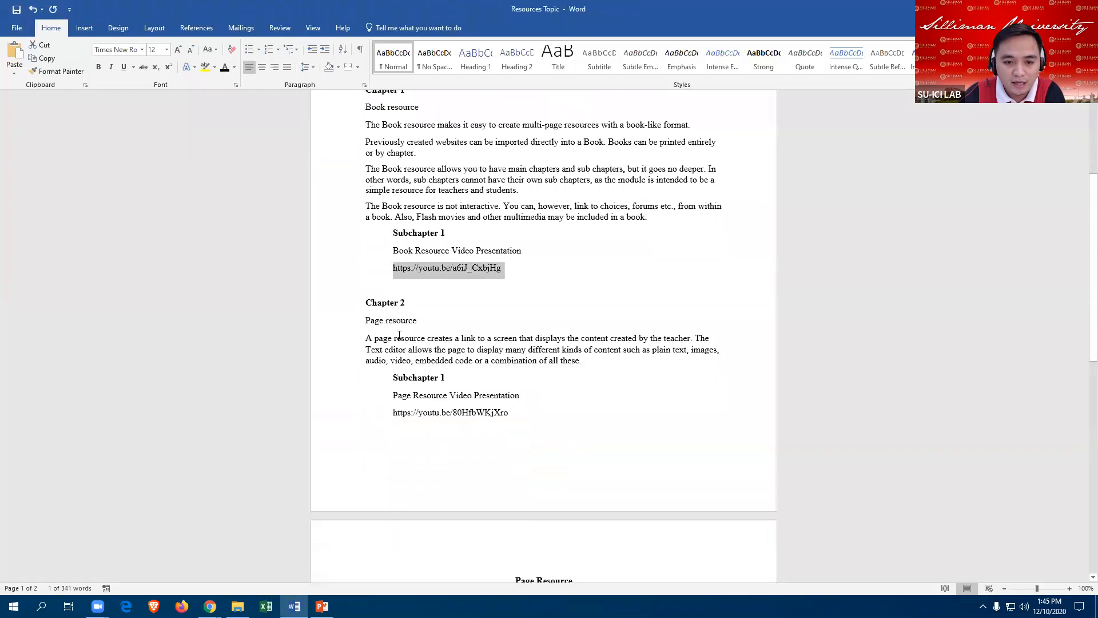
mouse_move(366, 336)
mouse_down()
mouse_move(715, 363)
mouse_move(583, 352)
mouse_move(604, 361)
mouse_up()
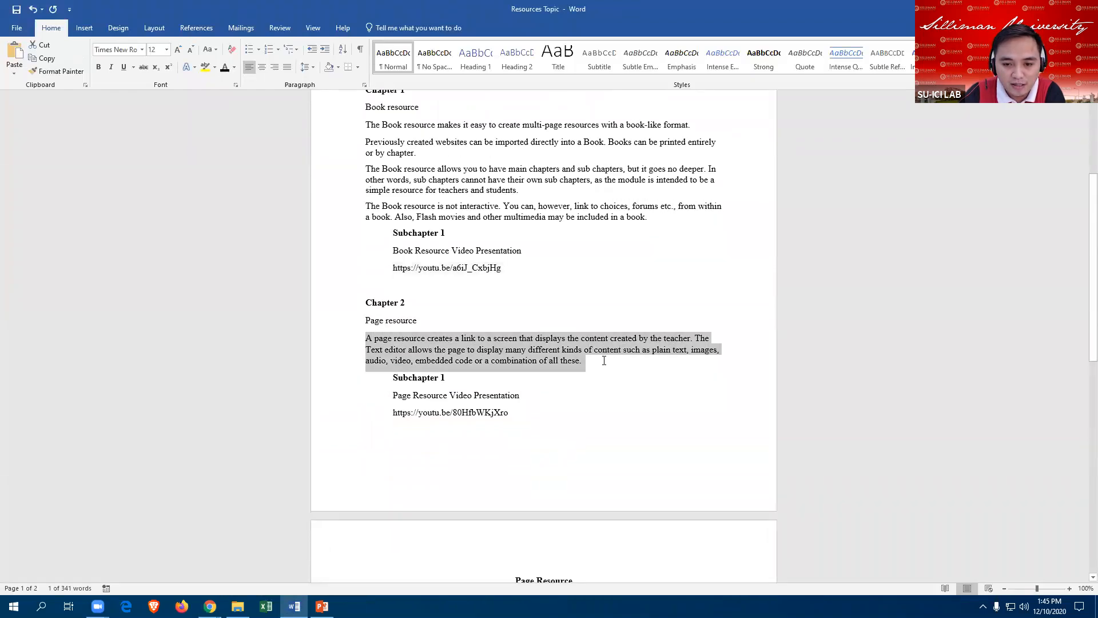
right_click(523, 346)
click(549, 369)
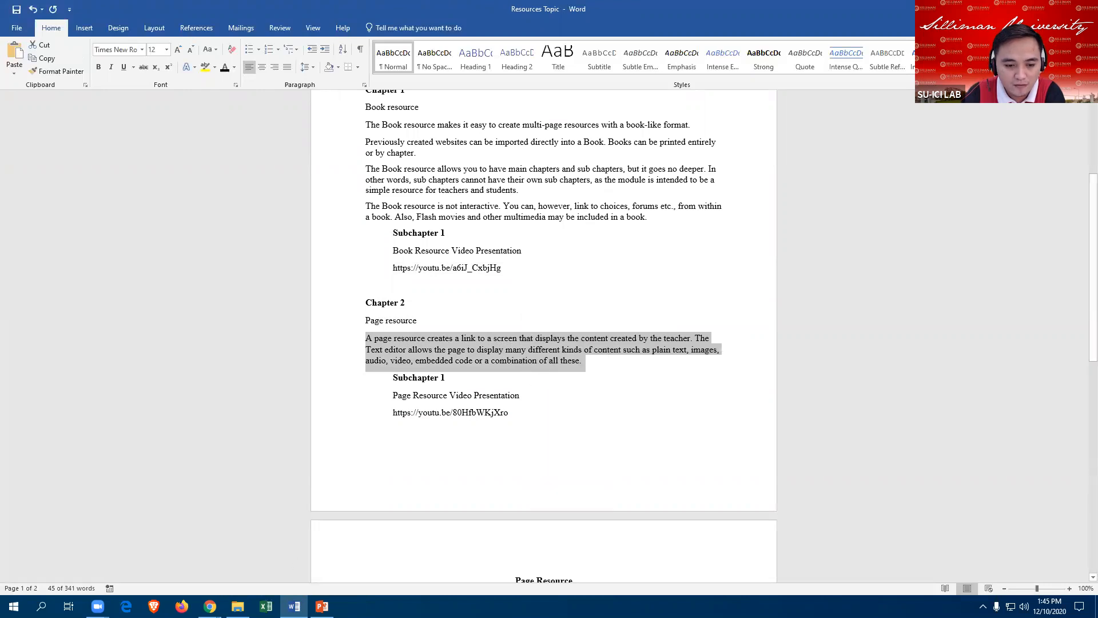
Step: Return to the chapter form in the browser and complete the content title as Page Resource
mouse_move(210, 606)
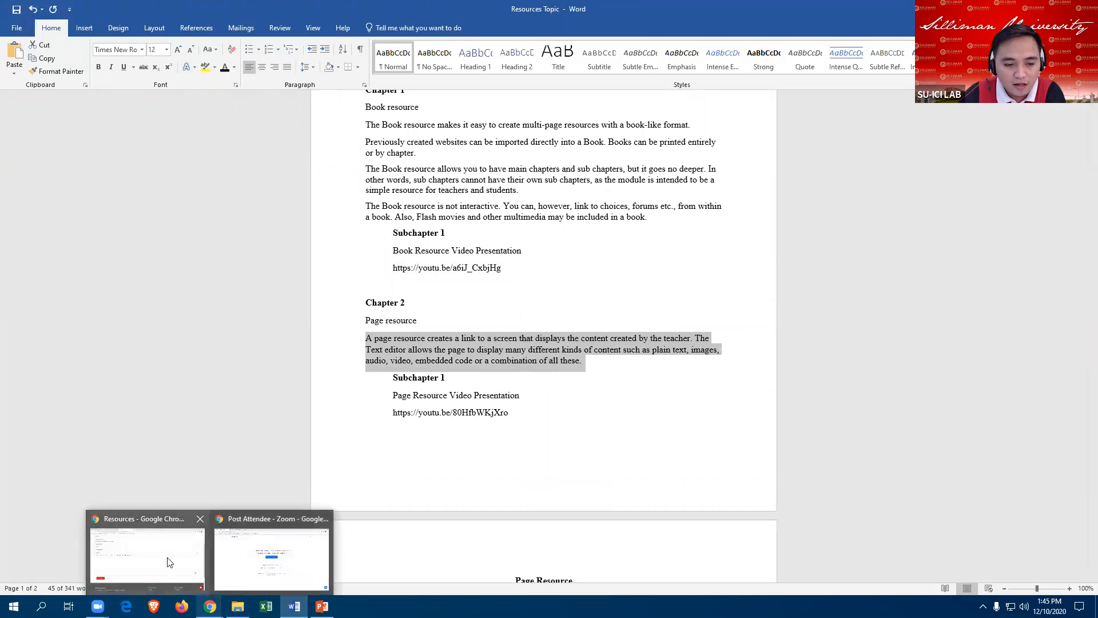
click(169, 563)
scroll(85, 241, up, 1)
click(89, 229)
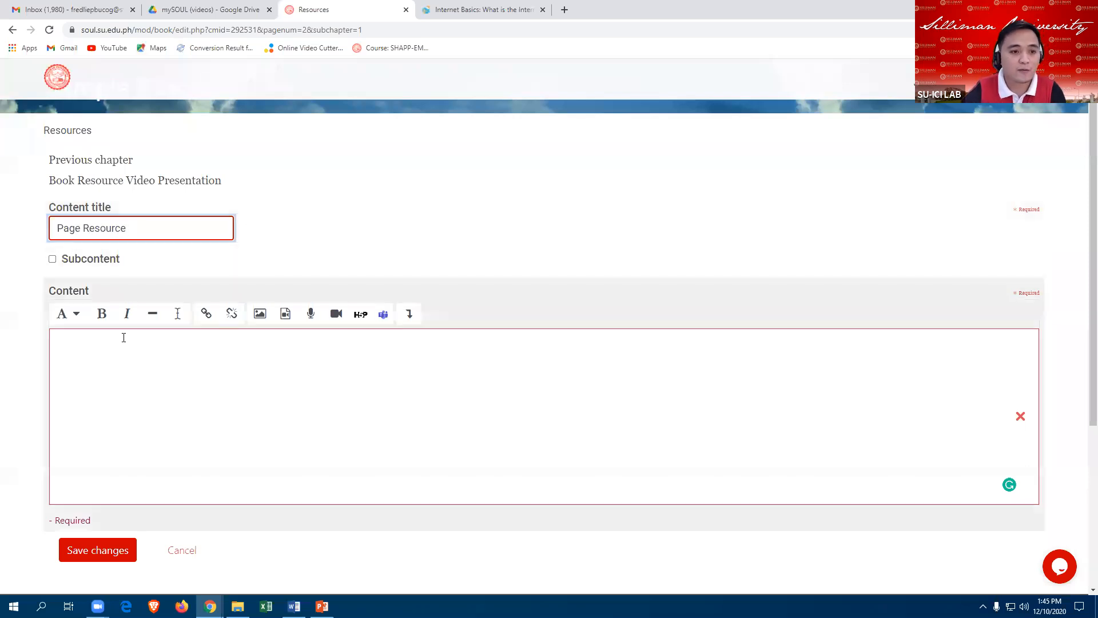
Step: Insert a two-column grid with a narrow first column into the chapter content and select the Column 1 placeholder text
scroll(139, 384, down, 1)
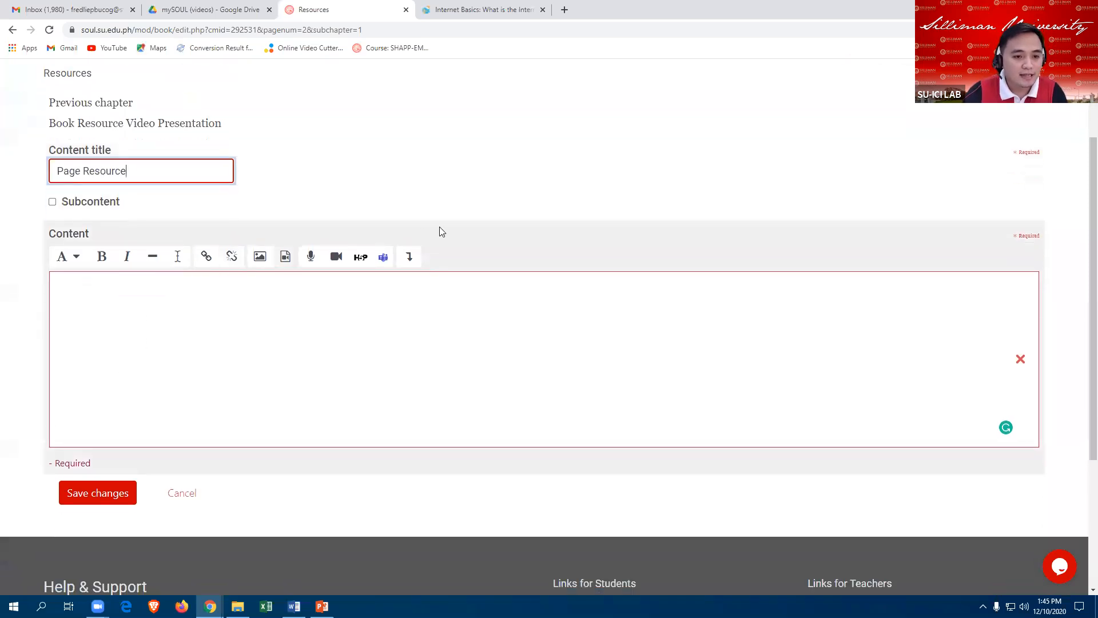
click(411, 259)
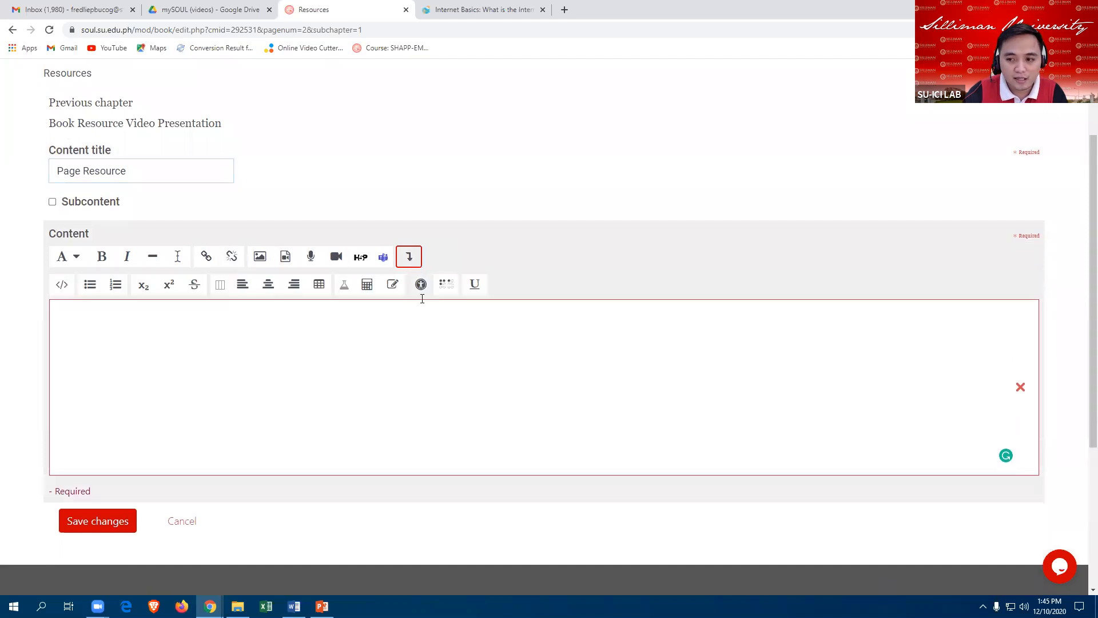
click(219, 287)
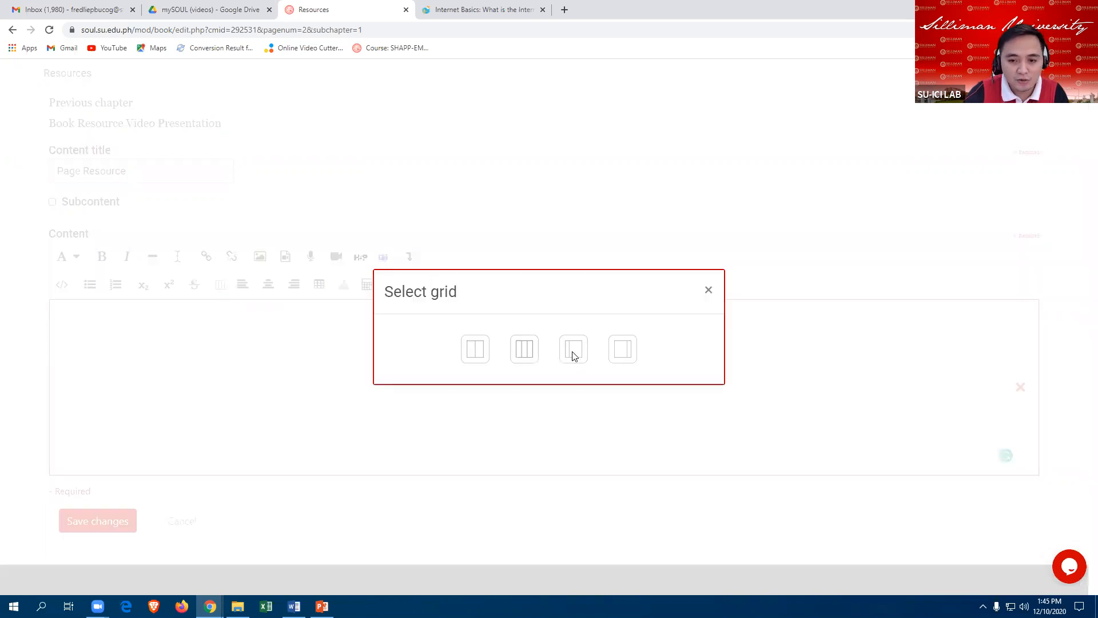
click(574, 350)
drag(130, 319, 75, 319)
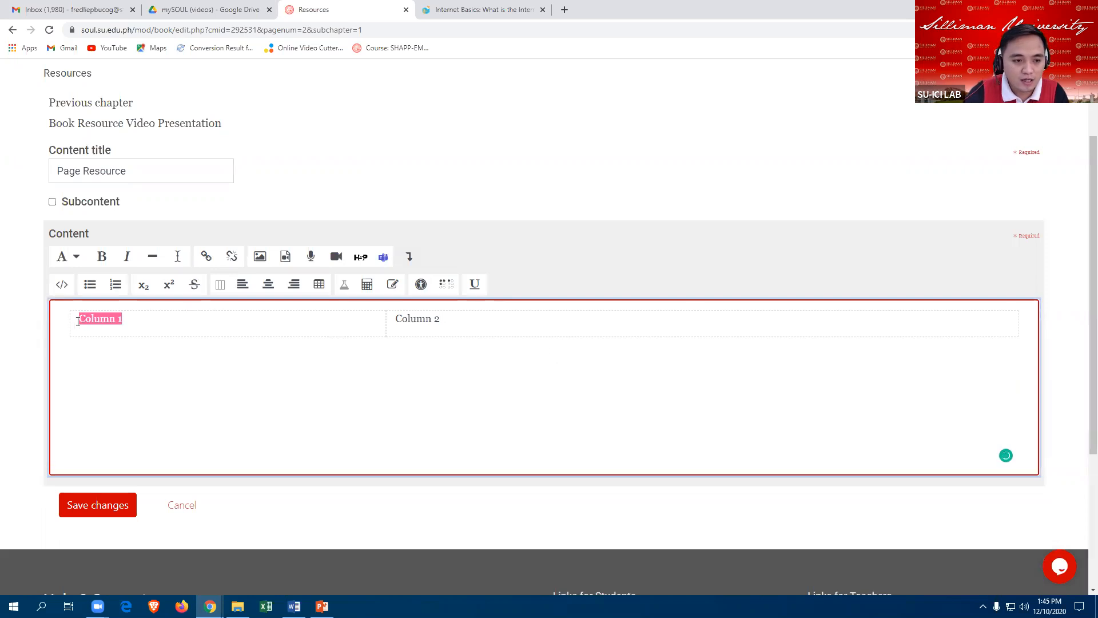
Step: Replace the Column 1 placeholder with the uploaded Page Icon image, set as description not necessary, and centre it in the cell
click(259, 257)
click(639, 268)
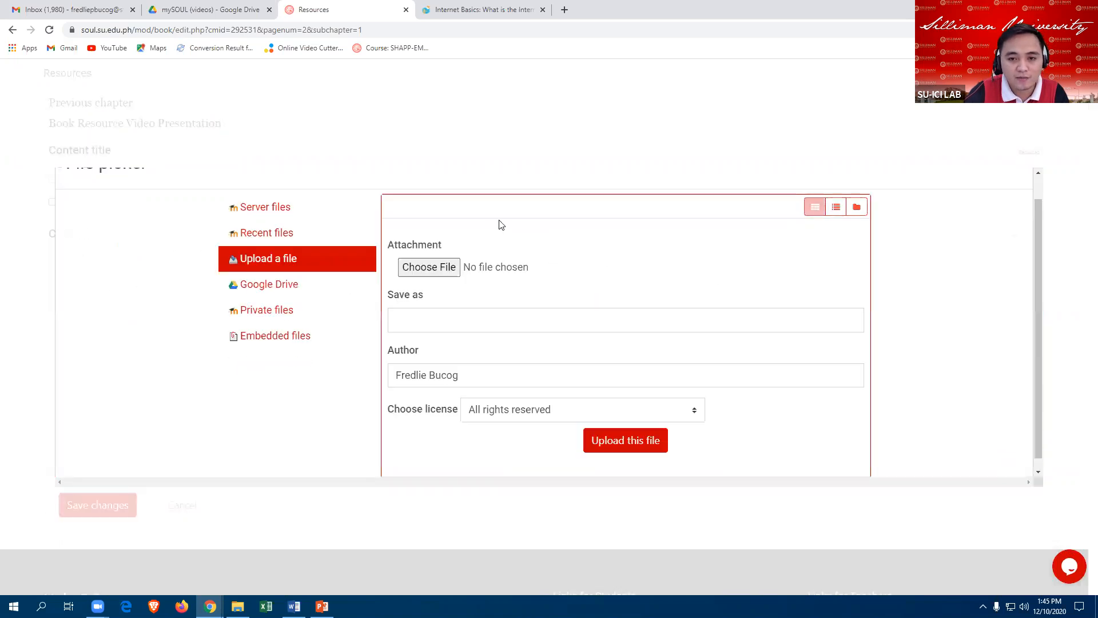
click(429, 267)
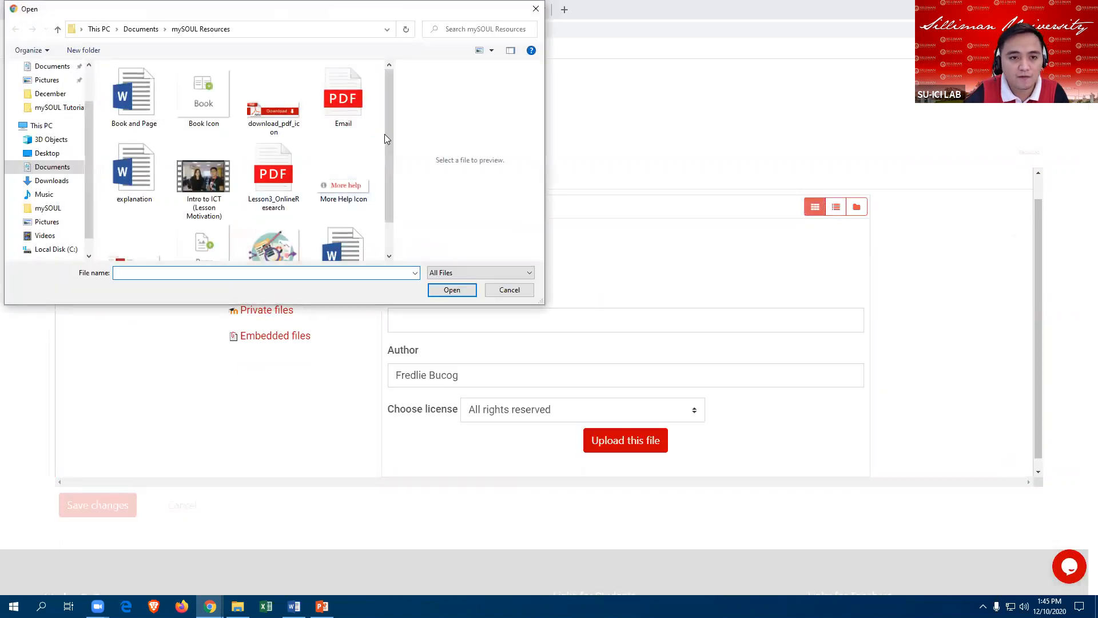
scroll(377, 191, down, 1)
click(229, 241)
click(440, 294)
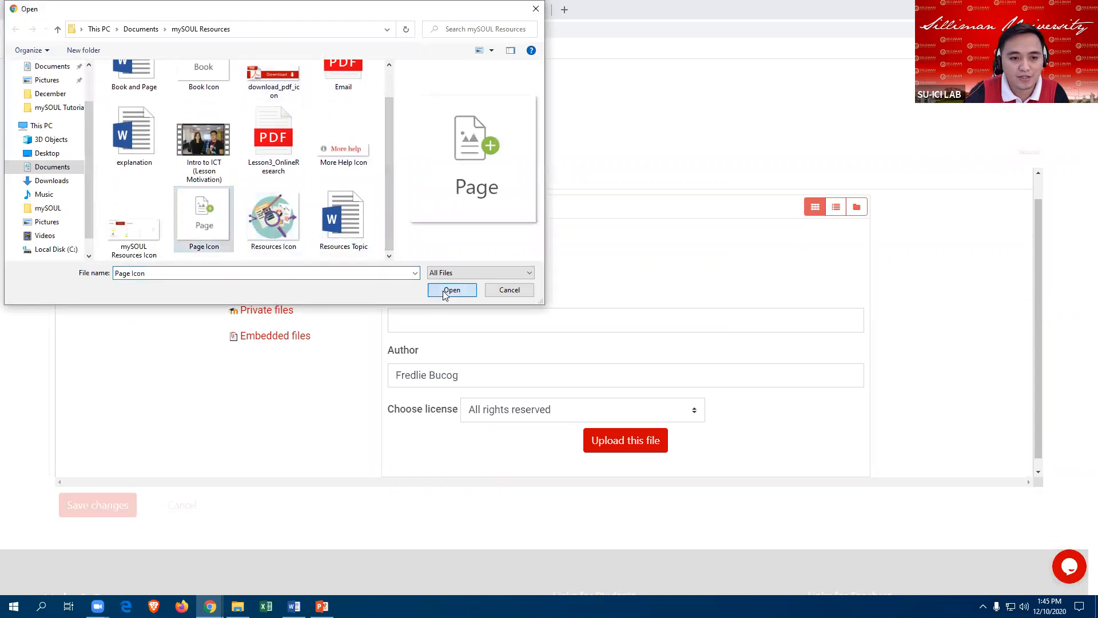
click(621, 445)
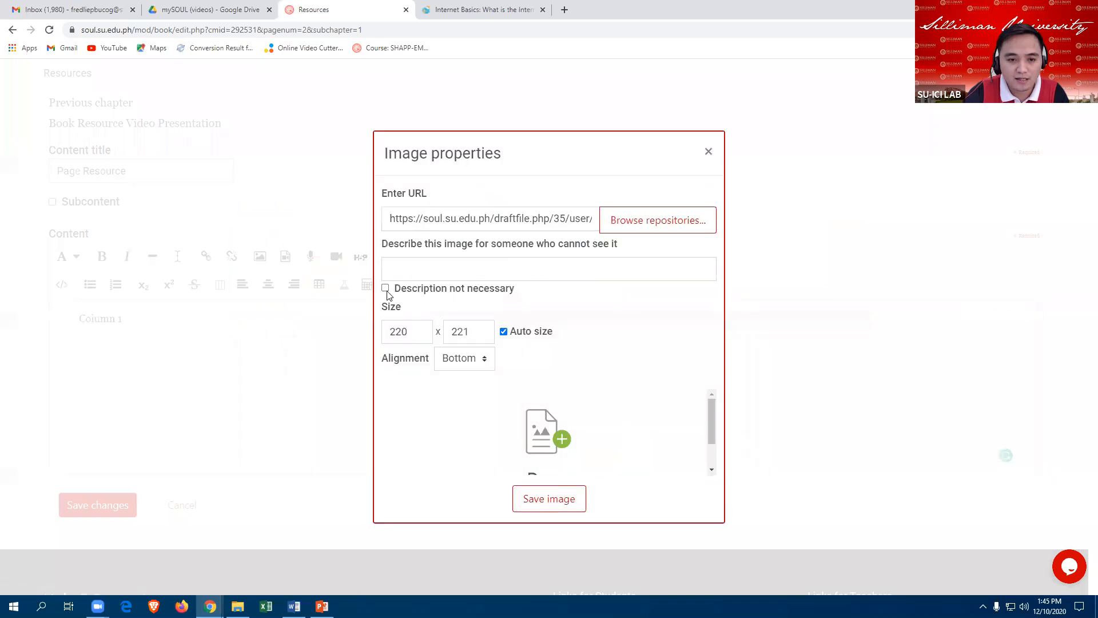
click(386, 289)
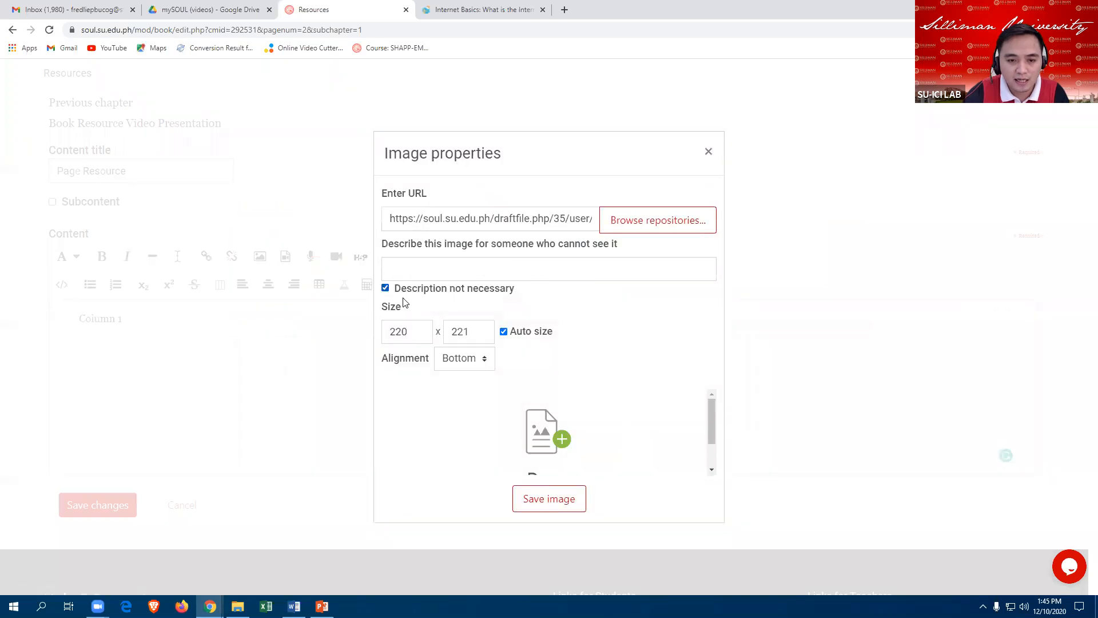
click(531, 506)
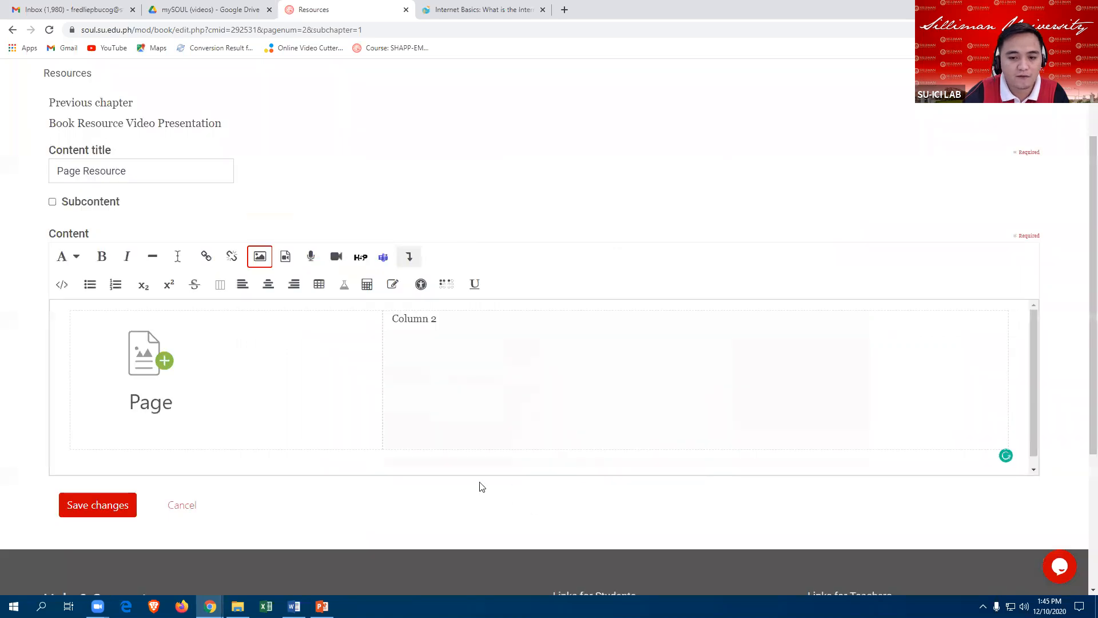
click(151, 363)
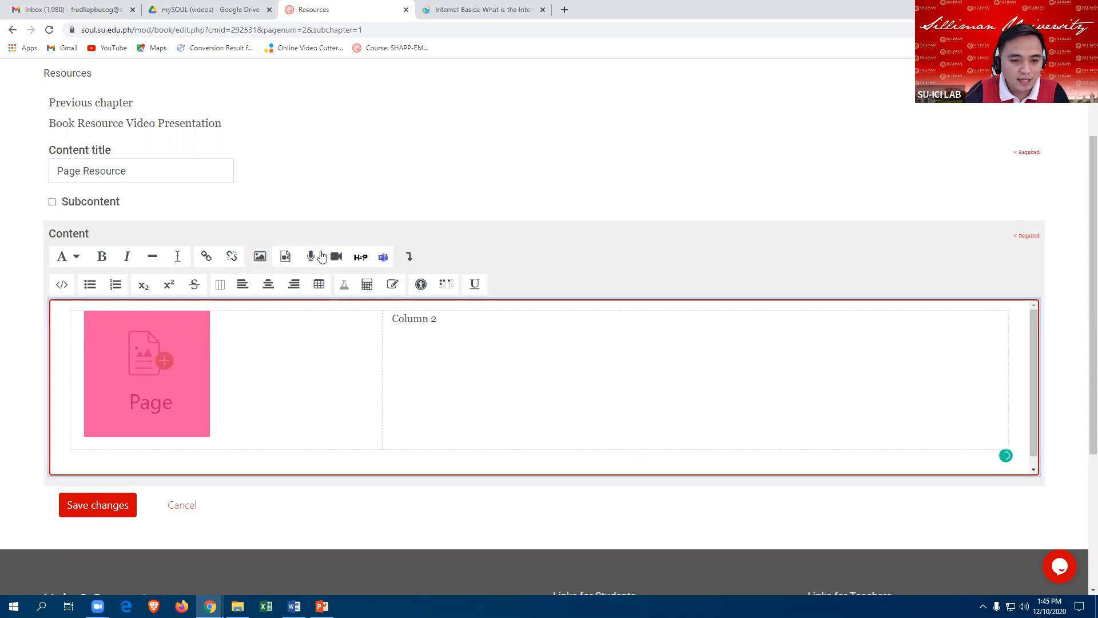
click(268, 286)
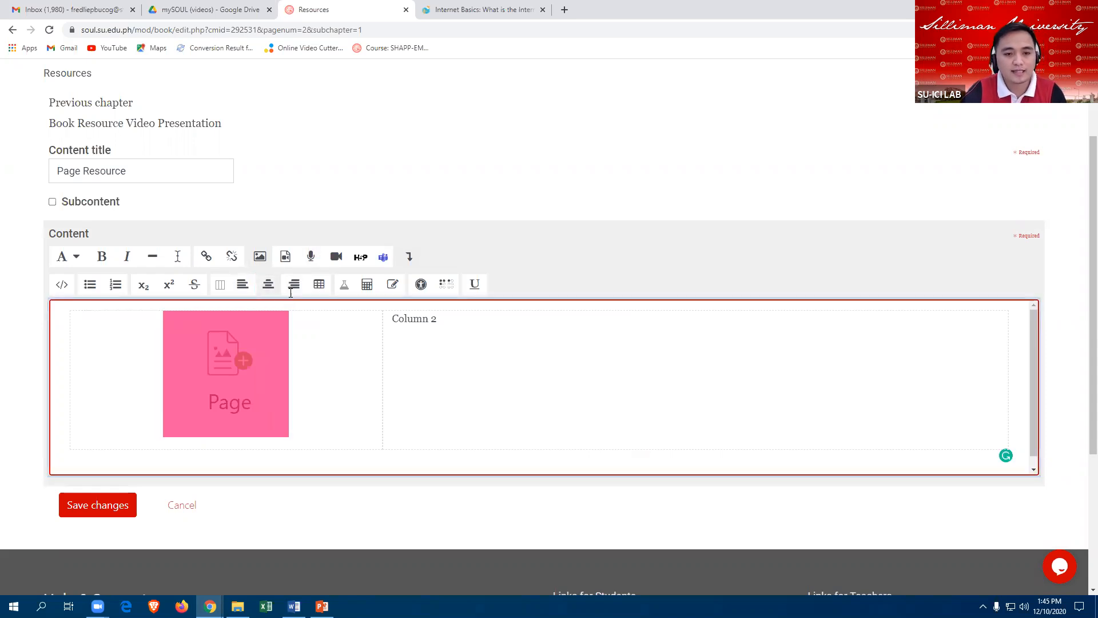
Step: Replace the Column 2 placeholder with the paragraph beginning "A page resource creates a link to a screen" and save the chapter
click(450, 322)
drag(450, 322, 389, 323)
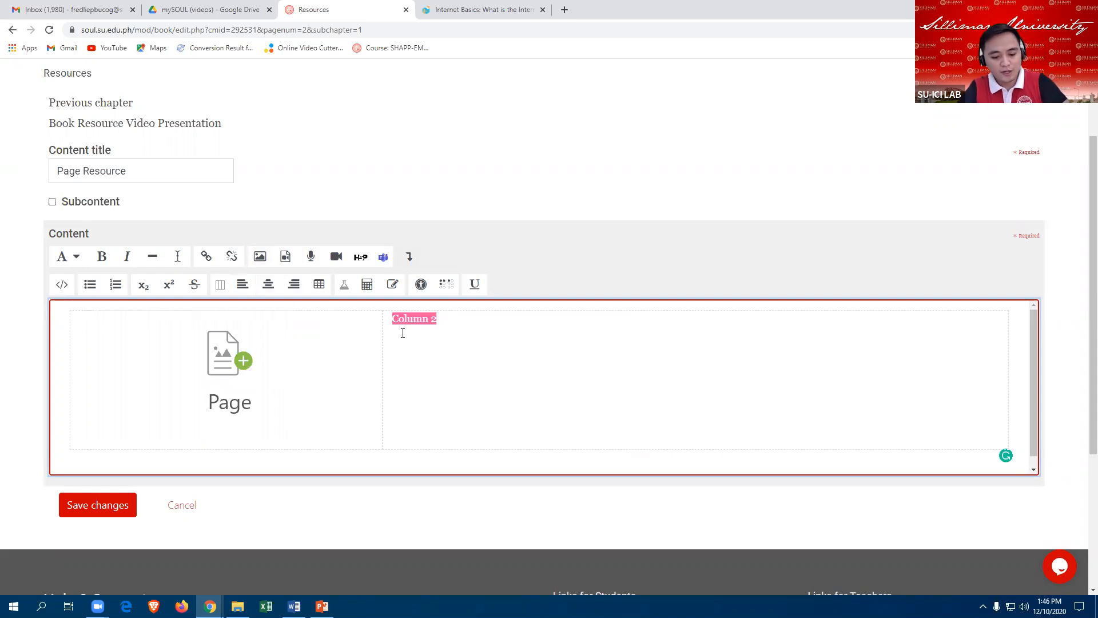
text(A page resource creates a link to a screen that displays the content created by the teacher. The Text editor allows the page to display many different kinds of content such as plain text, images, audio, video, embedded code or a combination of all these.)
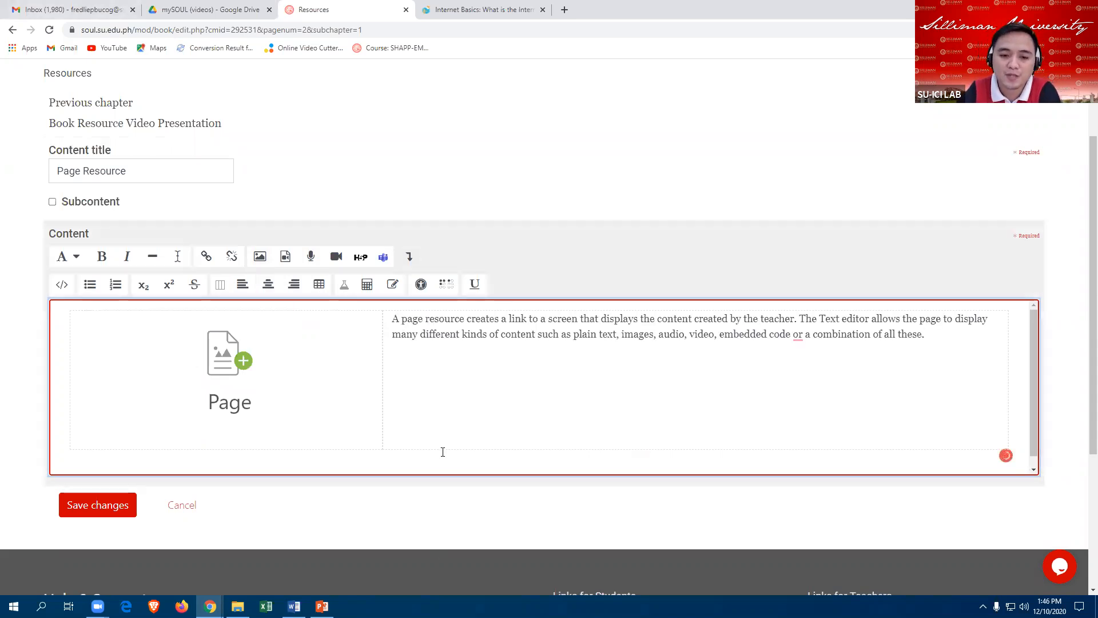
scroll(420, 362, down, 1)
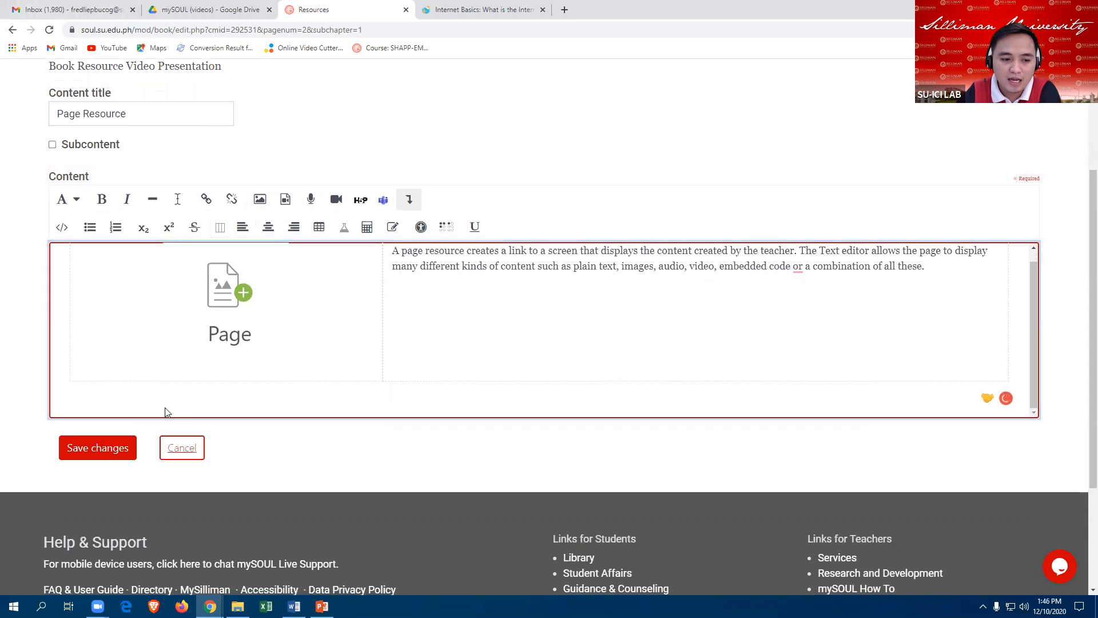
click(96, 450)
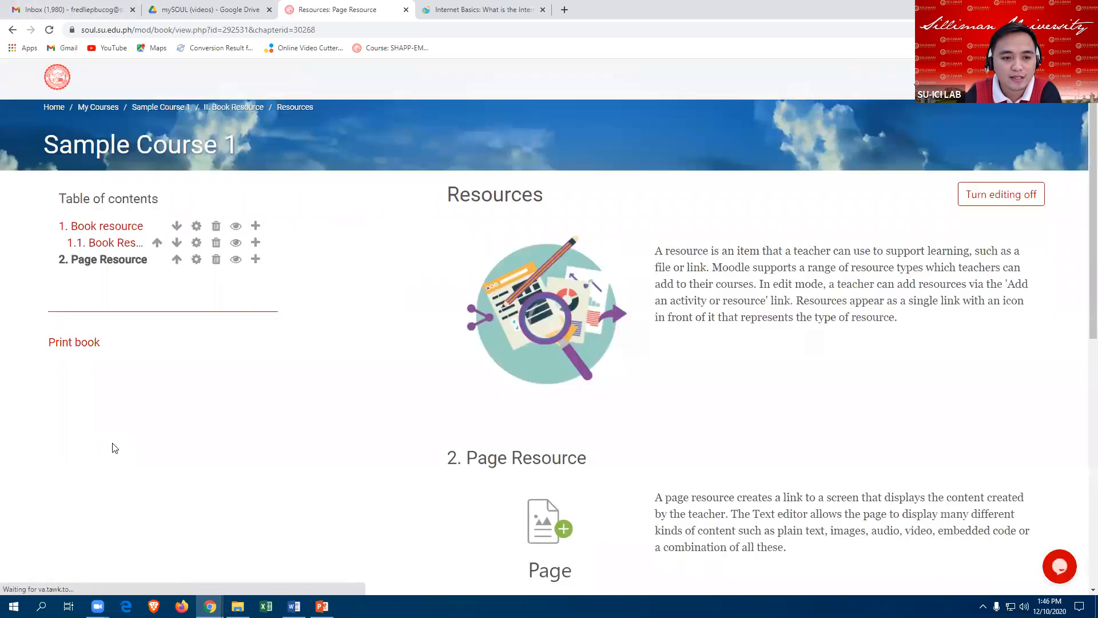
scroll(502, 372, down, 4)
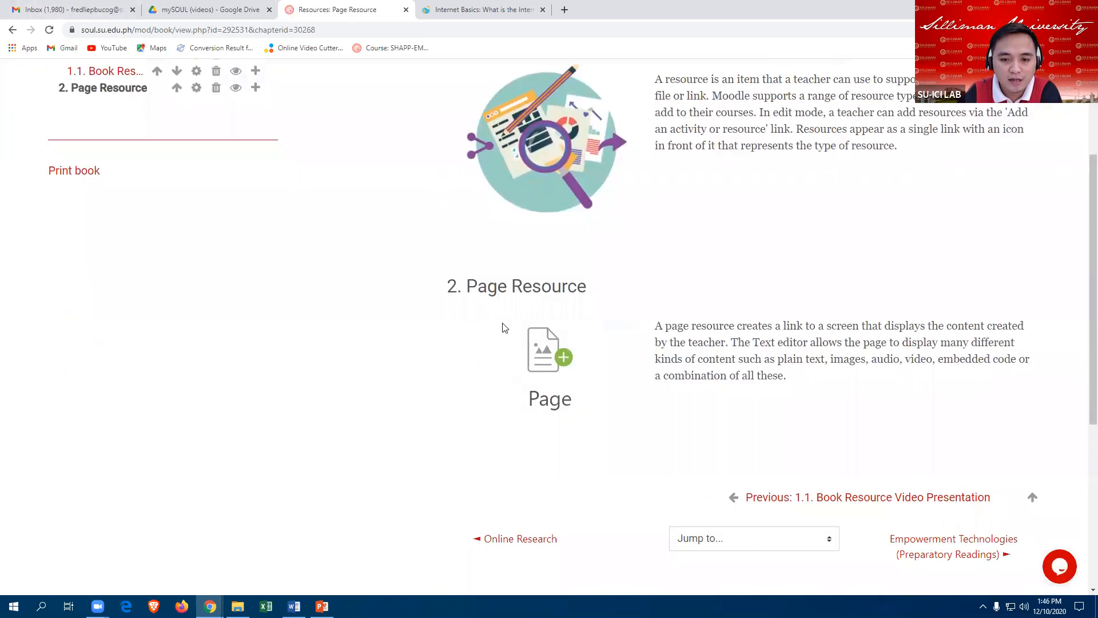
scroll(513, 262, up, 2)
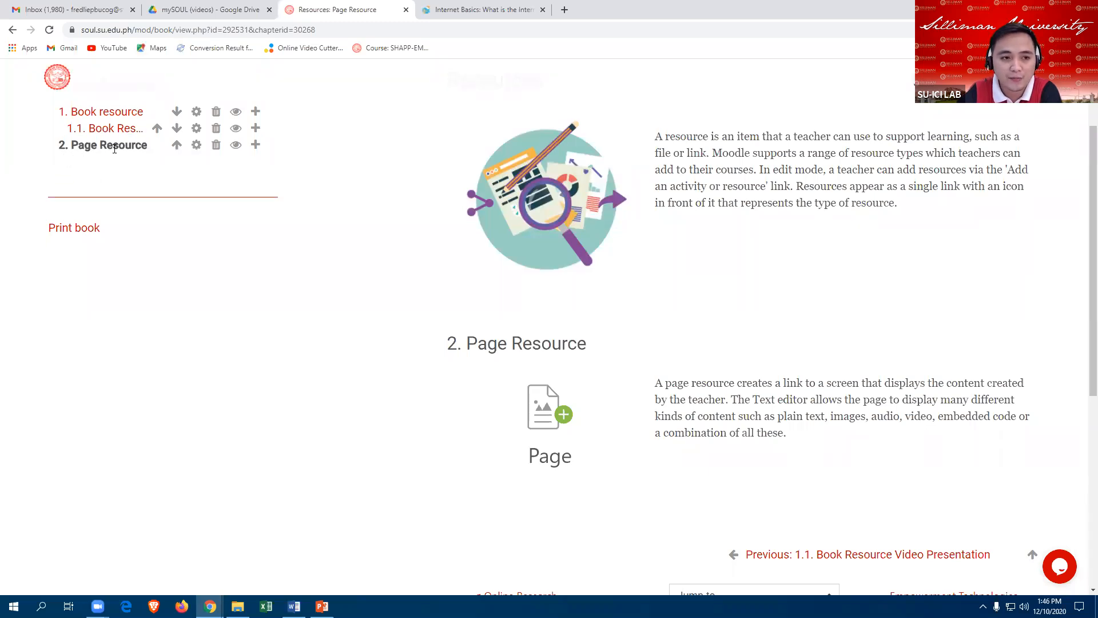
Step: Add a chapter after Page Resource, using the title "Page Resource Video Presentation" copied from the Resources Topic document in Word
click(256, 147)
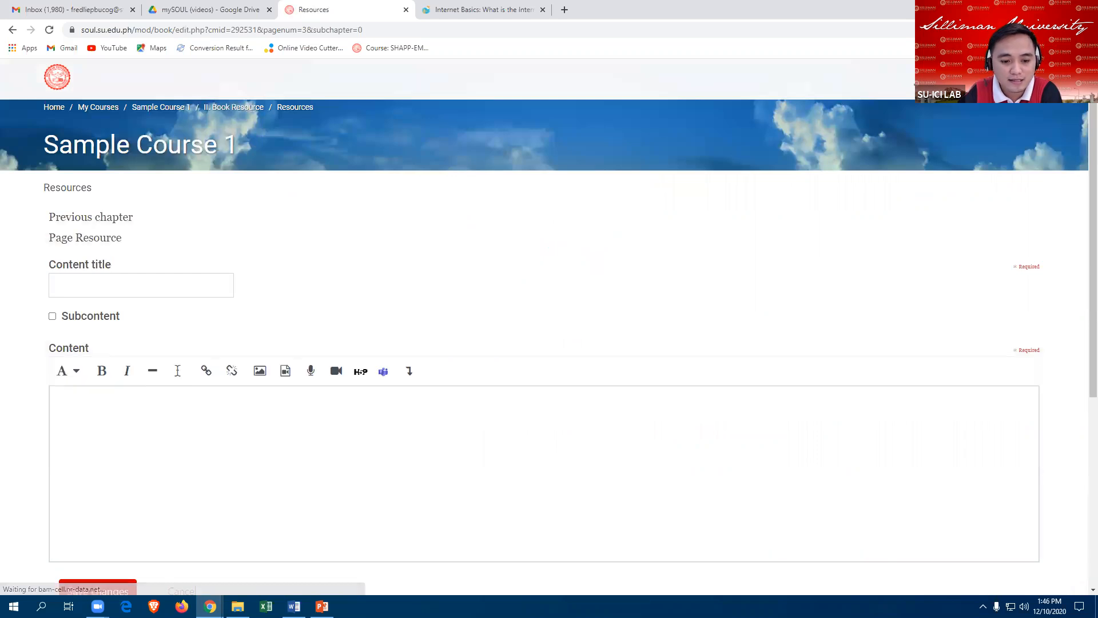
click(294, 607)
scroll(451, 432, down, 1)
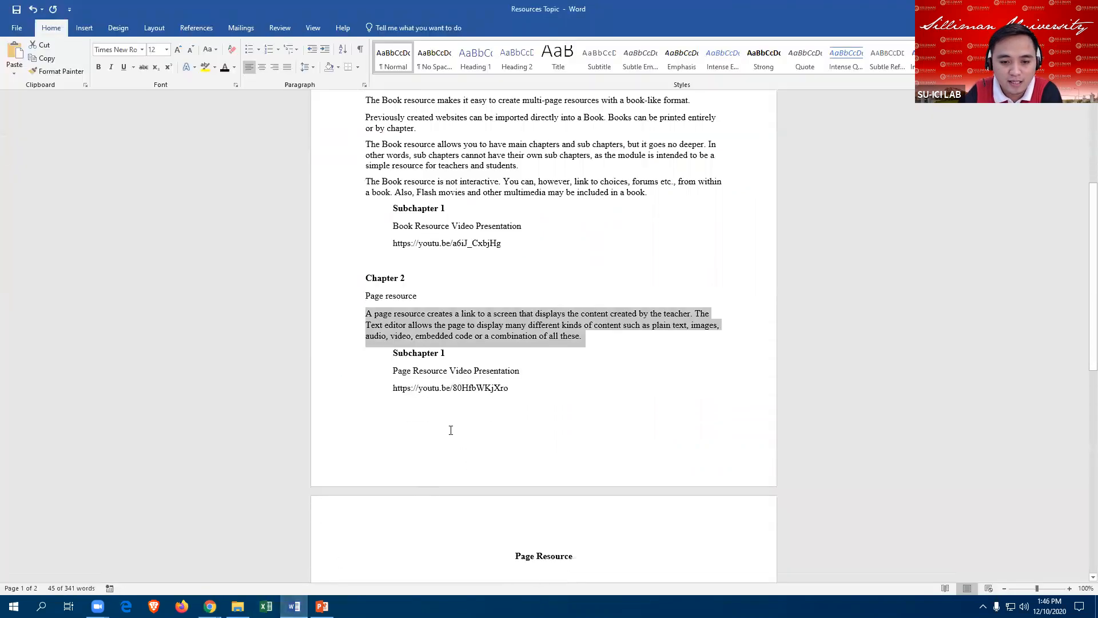
drag(392, 367, 542, 369)
key(ctrl+c)
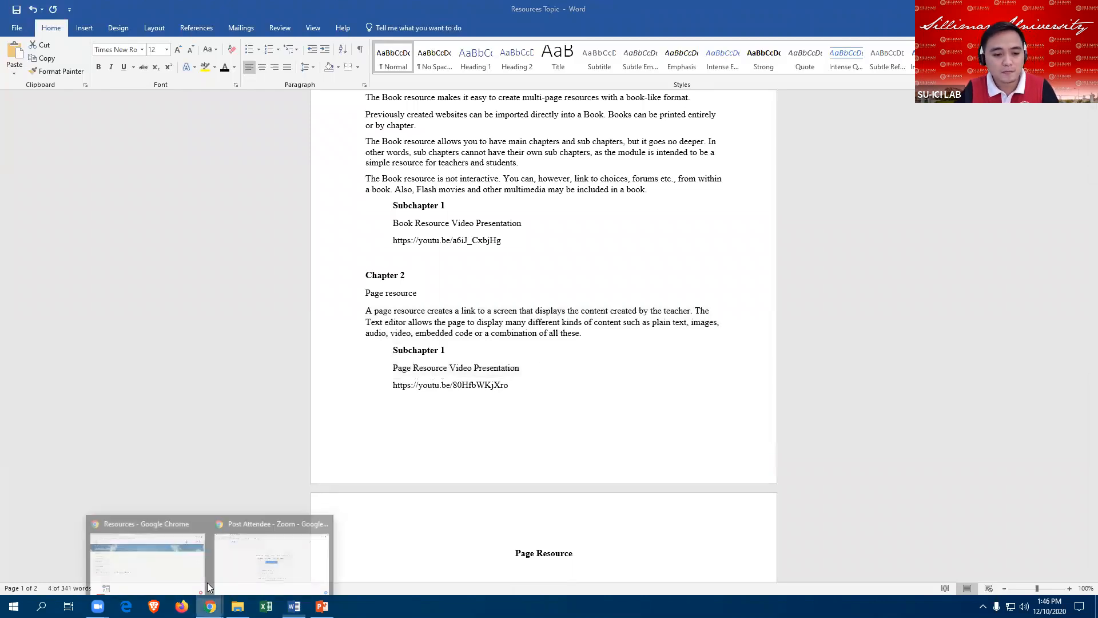
click(149, 560)
click(84, 279)
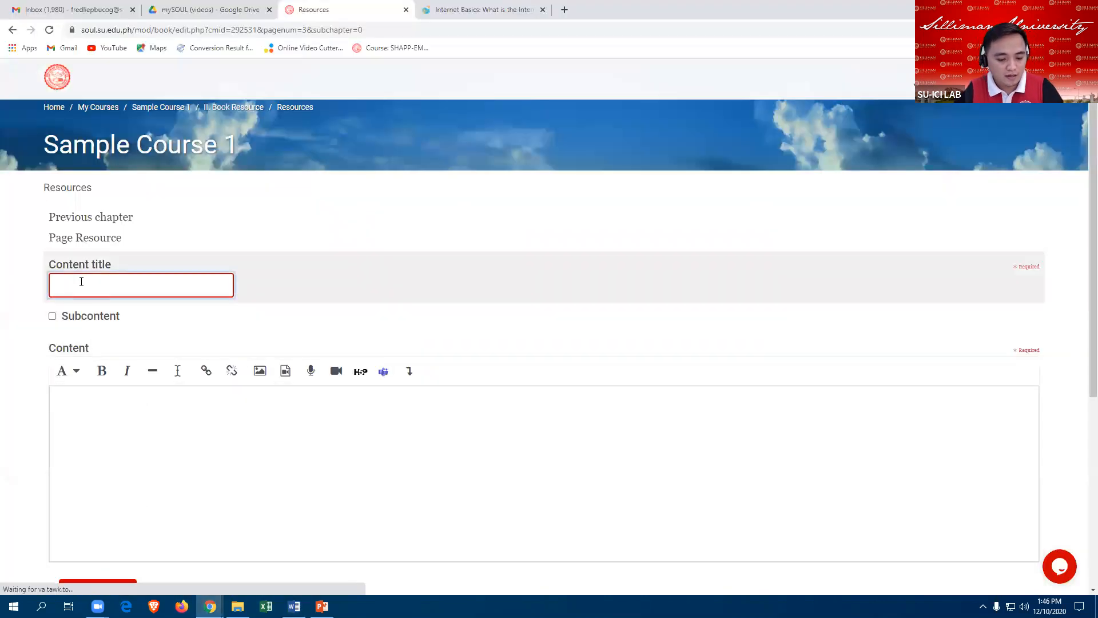
key(ctrl+v)
key(alt+Tab)
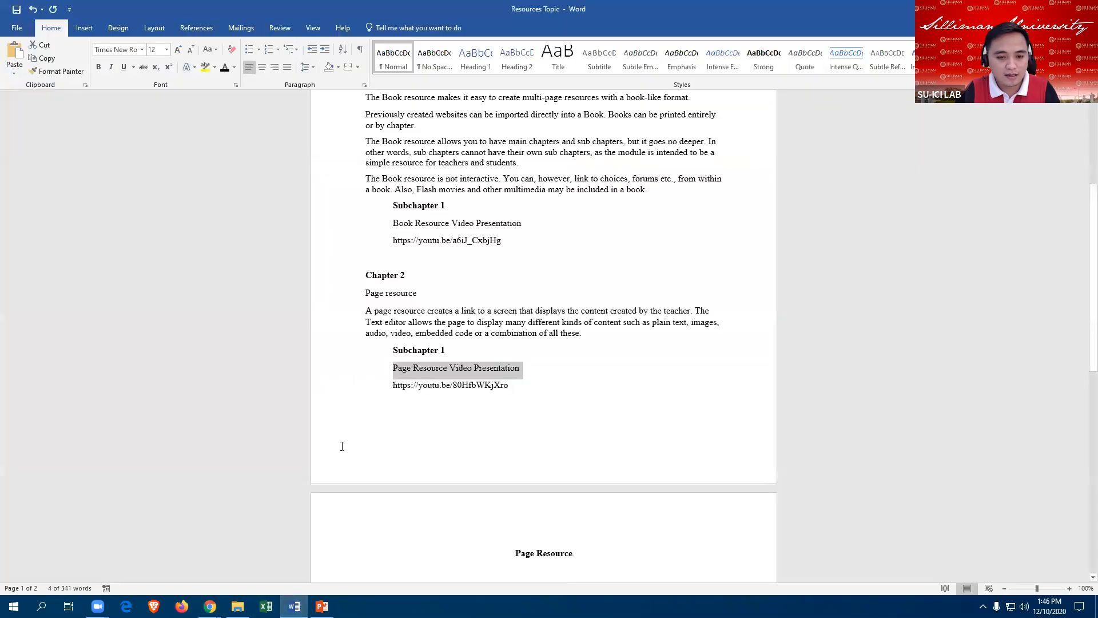
drag(389, 385, 523, 392)
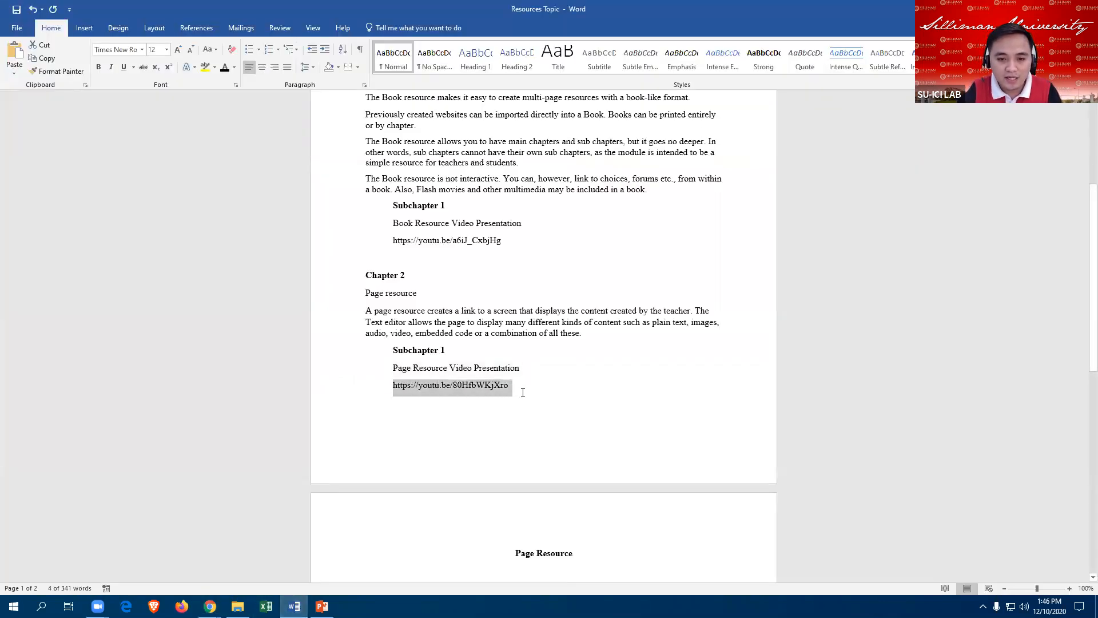
right_click(458, 386)
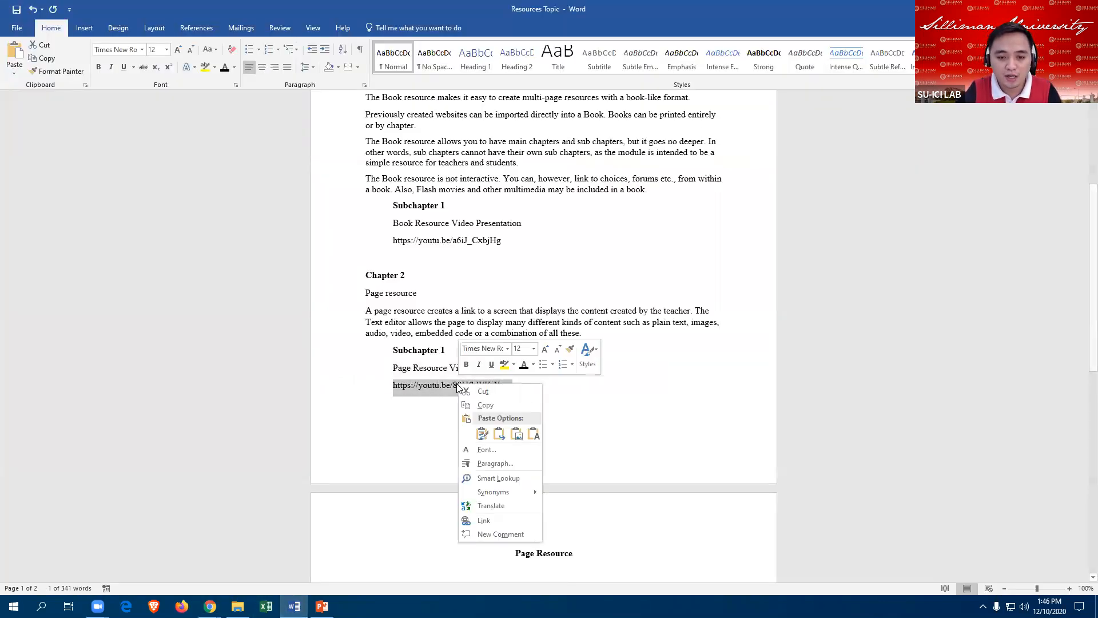
click(475, 406)
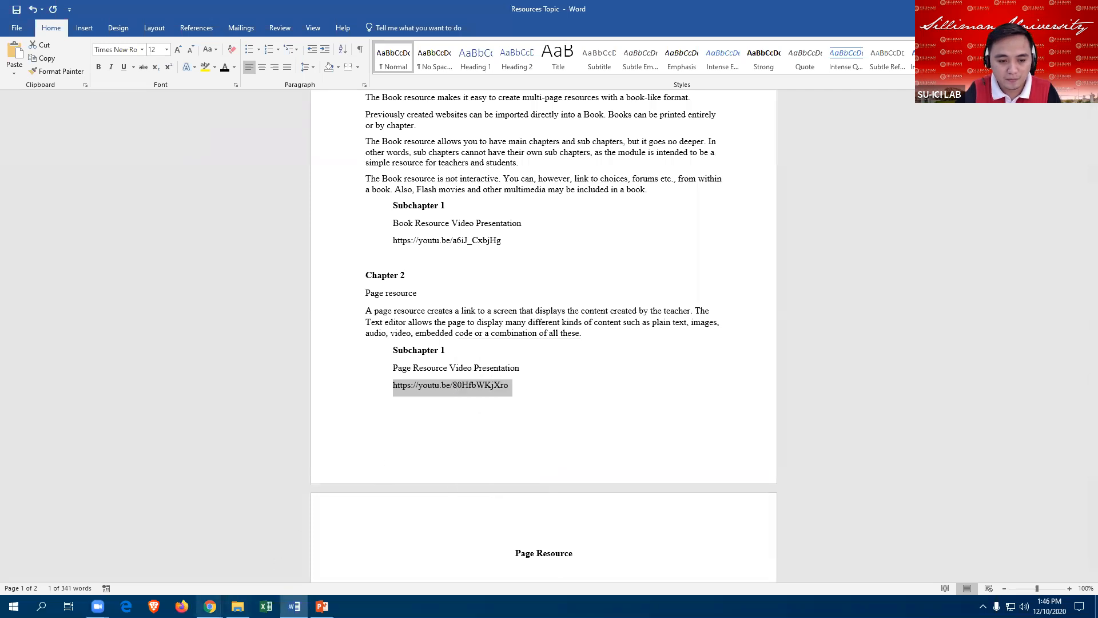
mouse_move(210, 606)
click(147, 558)
click(113, 411)
key(ctrl+v)
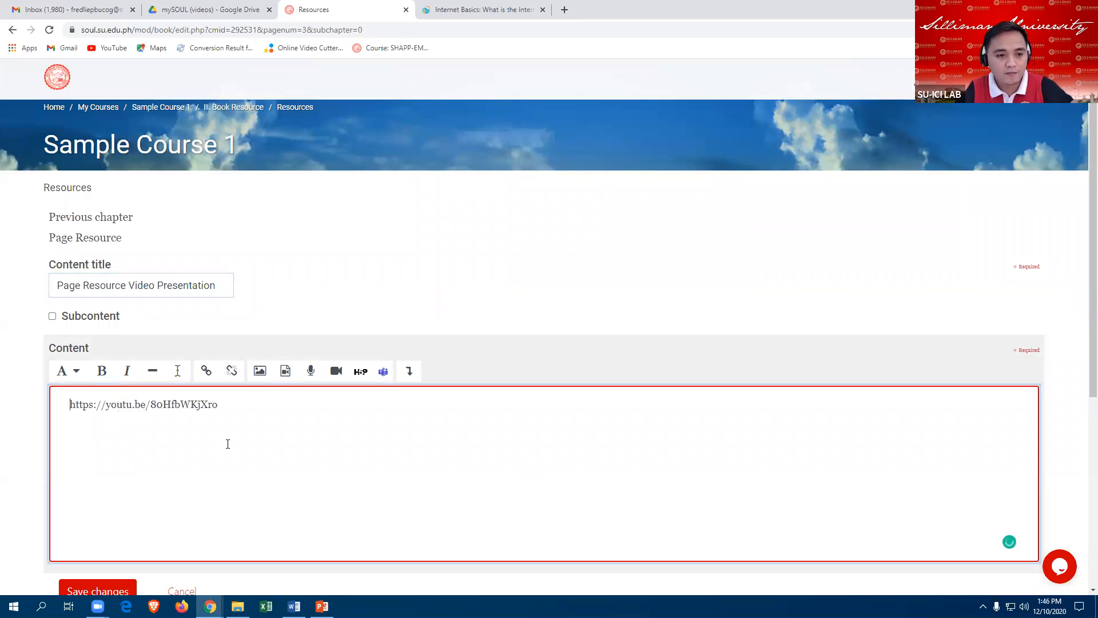
Step: Mark the Page Resource Video Presentation chapter as subcontent of Page Resource and save the changes
scroll(227, 401, down, 3)
scroll(162, 260, up, 2)
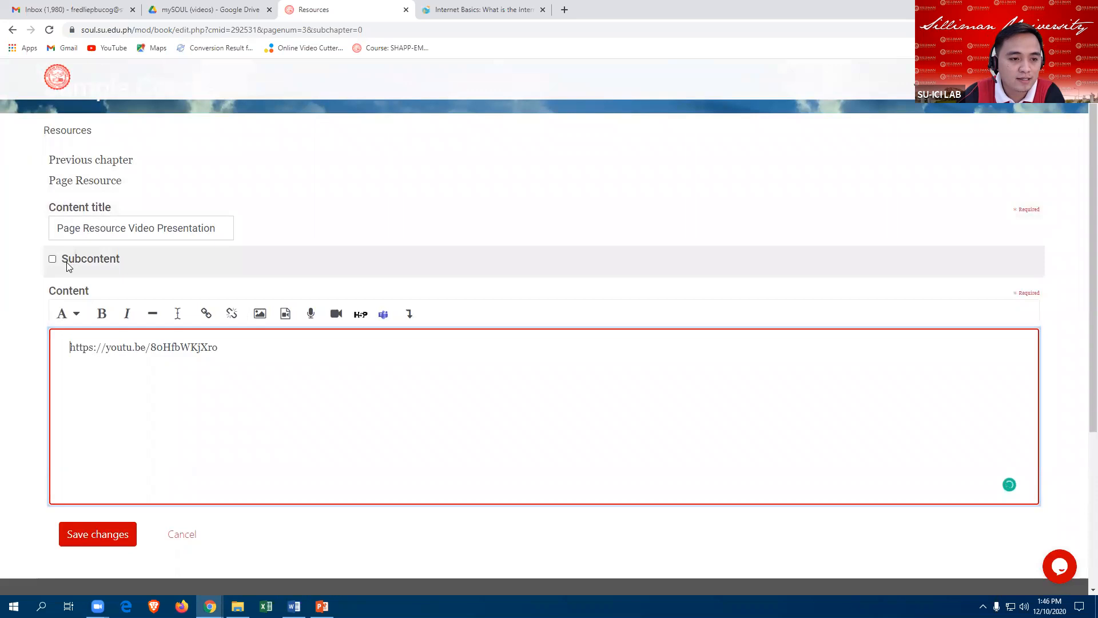
click(52, 259)
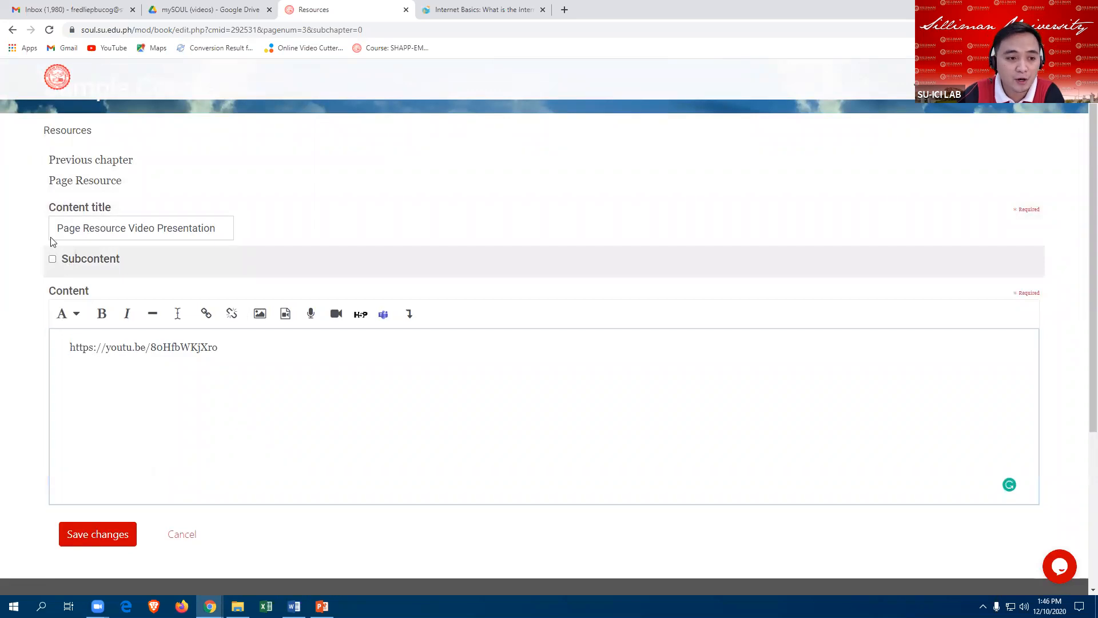
drag(50, 179, 145, 192)
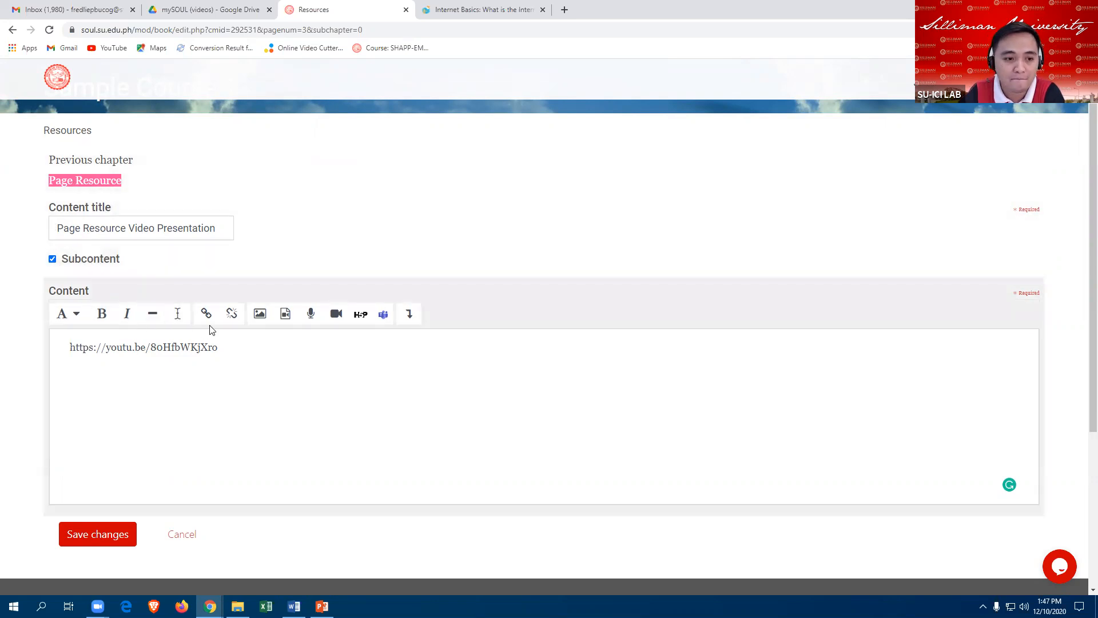
scroll(209, 326, down, 3)
click(103, 366)
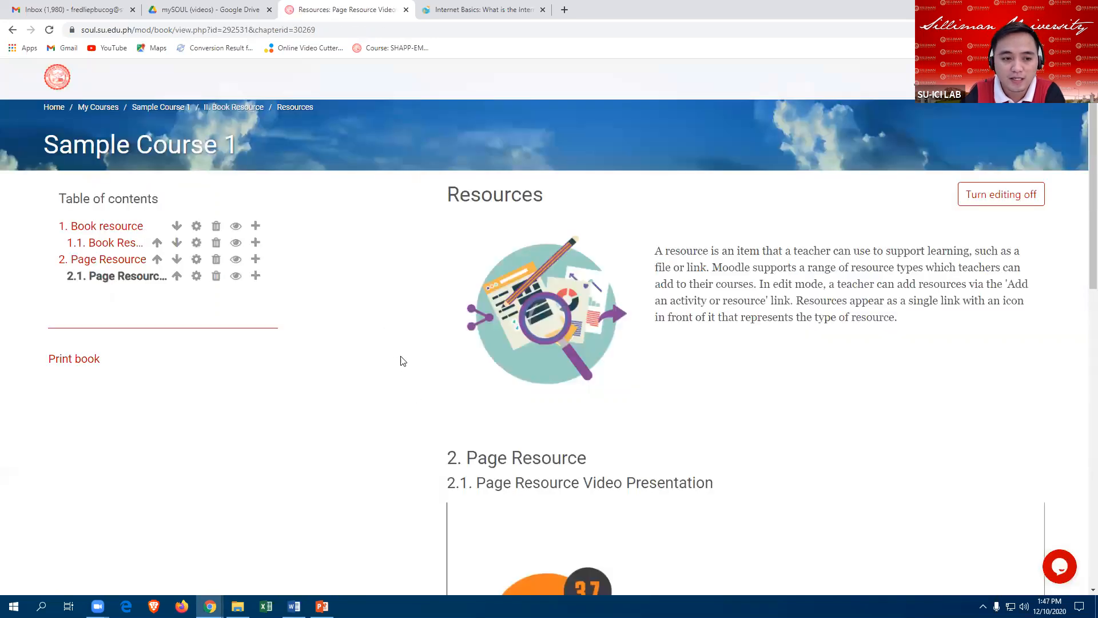
Step: Review the saved Page Resource Video Presentation subchapter, checking its place in the table of contents and its video
scroll(398, 359, down, 1)
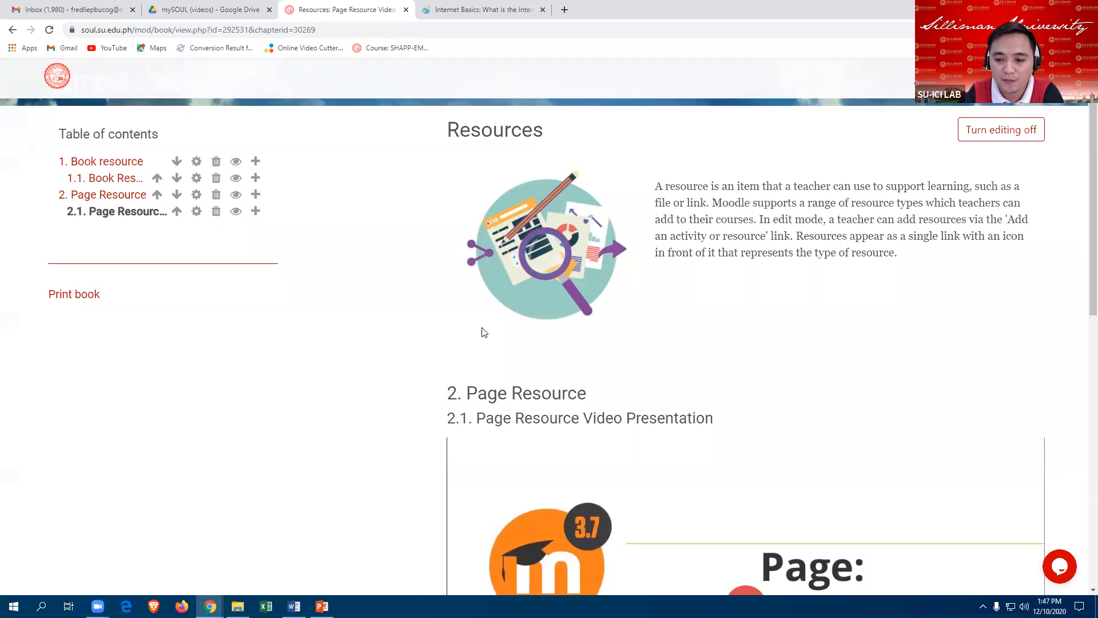
scroll(468, 326, down, 3)
scroll(398, 312, up, 4)
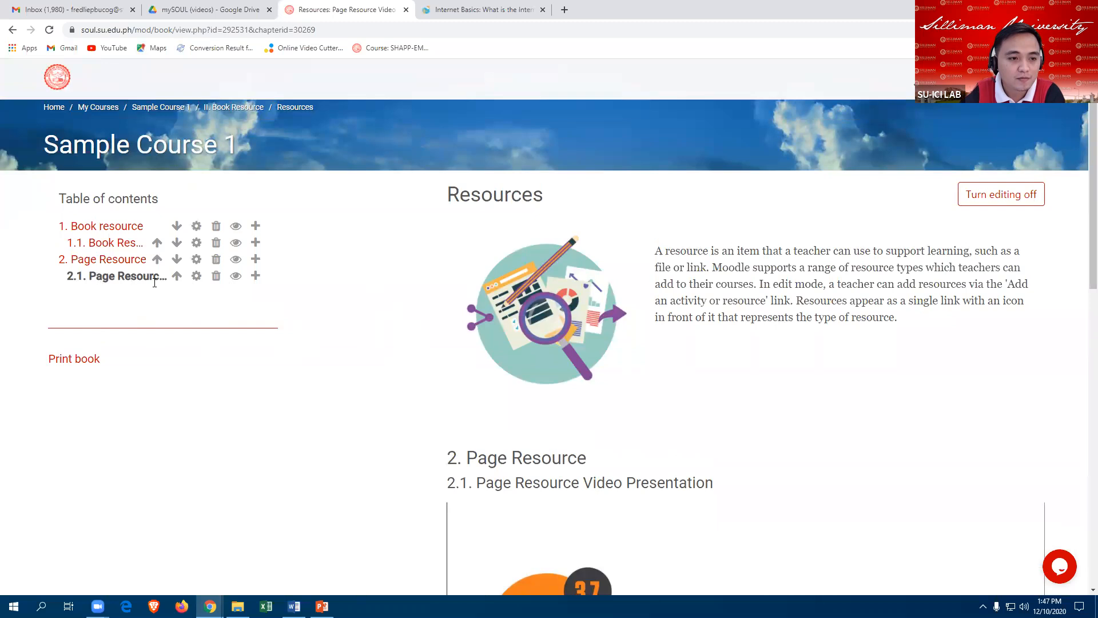
scroll(258, 314, down, 2)
scroll(243, 309, up, 2)
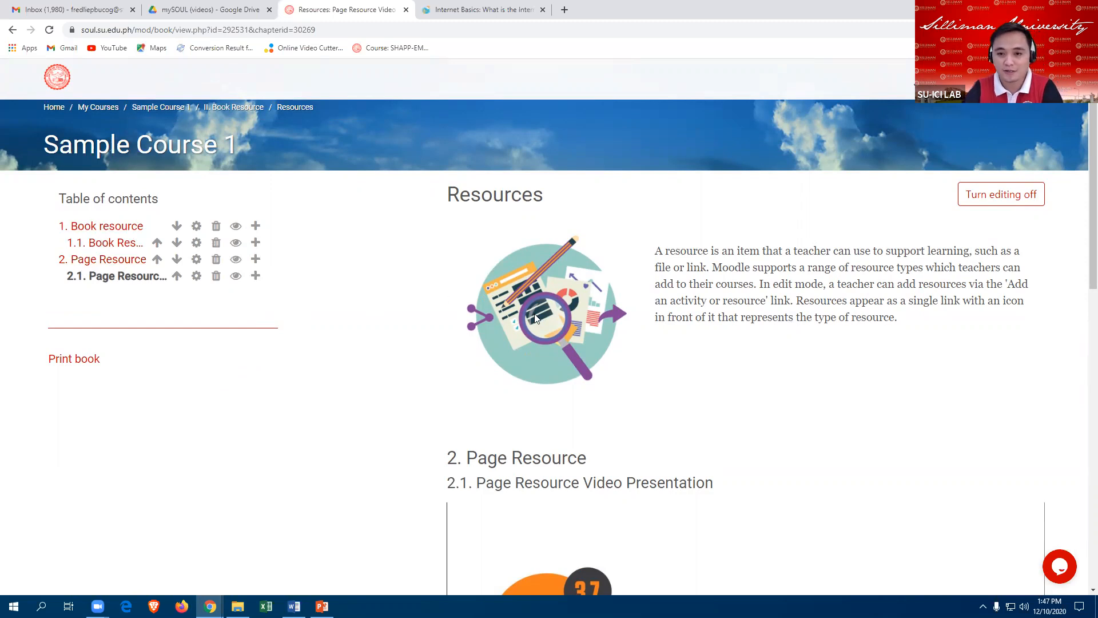
scroll(715, 369, down, 4)
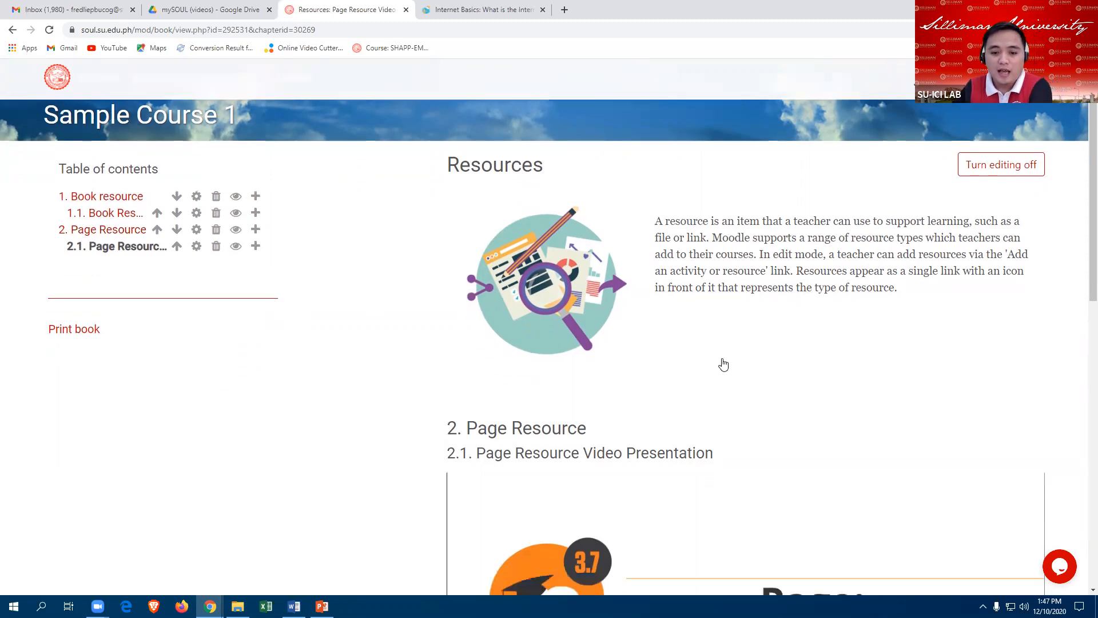
scroll(755, 355, up, 4)
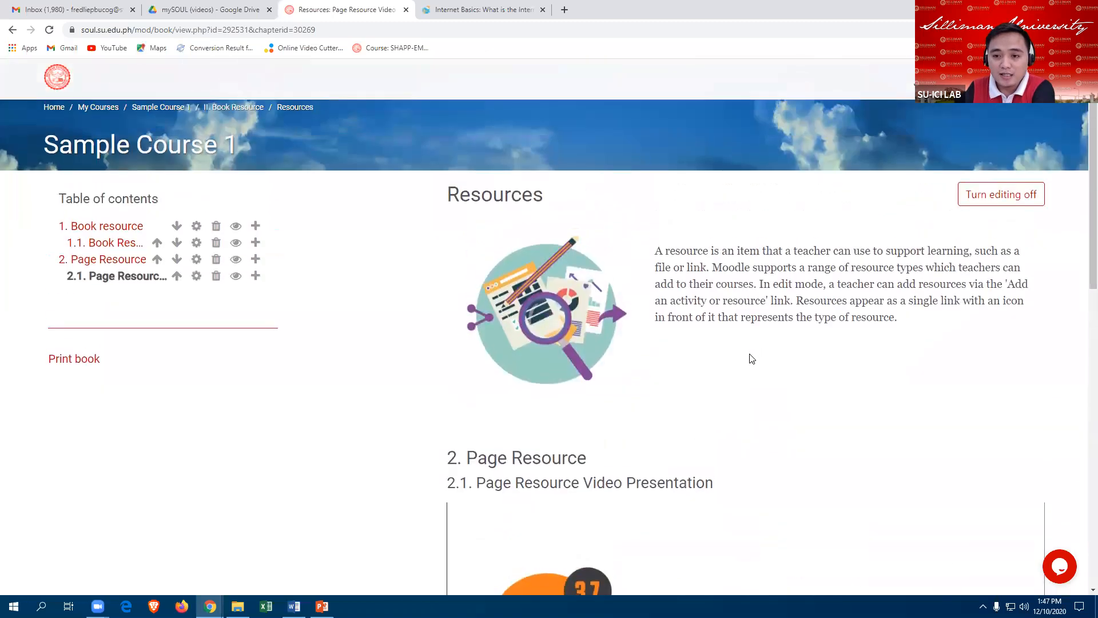
Step: Turn editing off for the book and open the Book resource chapter from the table of contents
click(1005, 197)
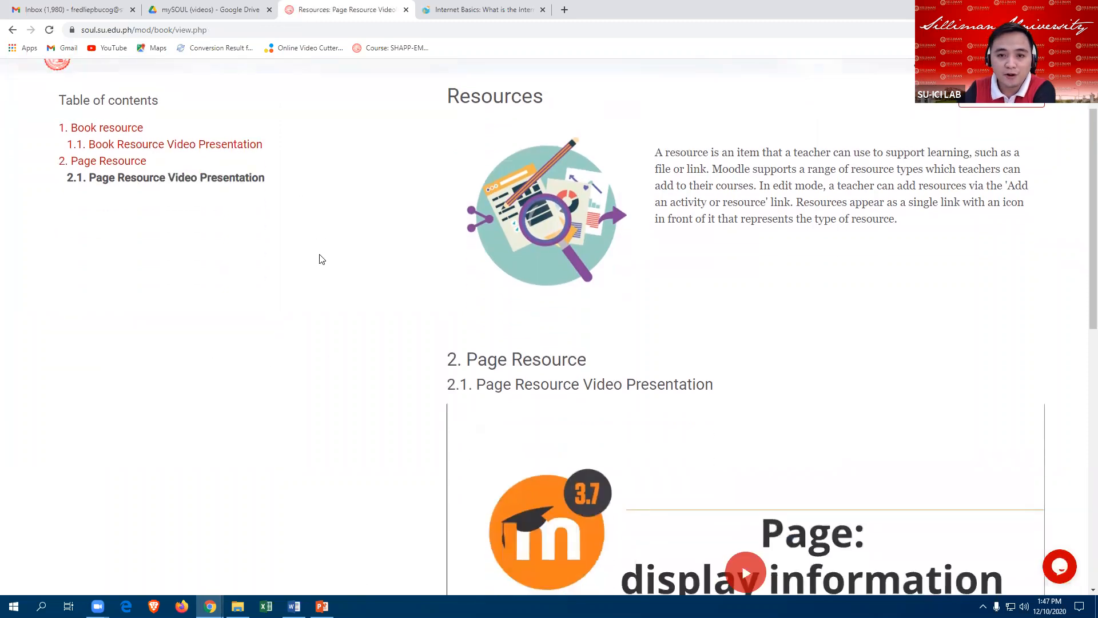
scroll(323, 260, up, 1)
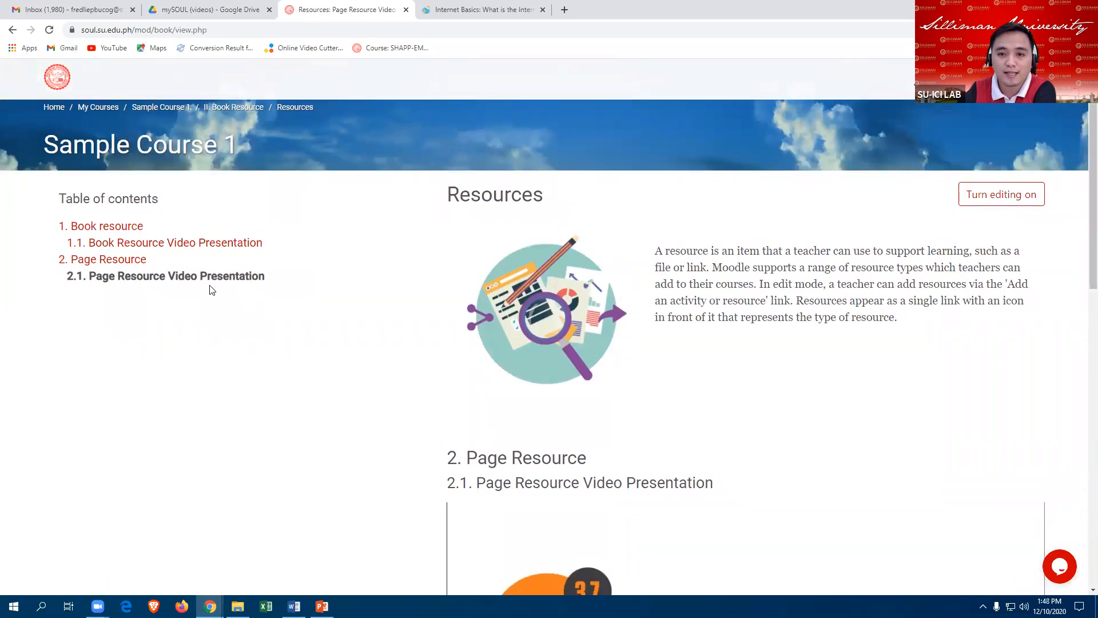
click(100, 229)
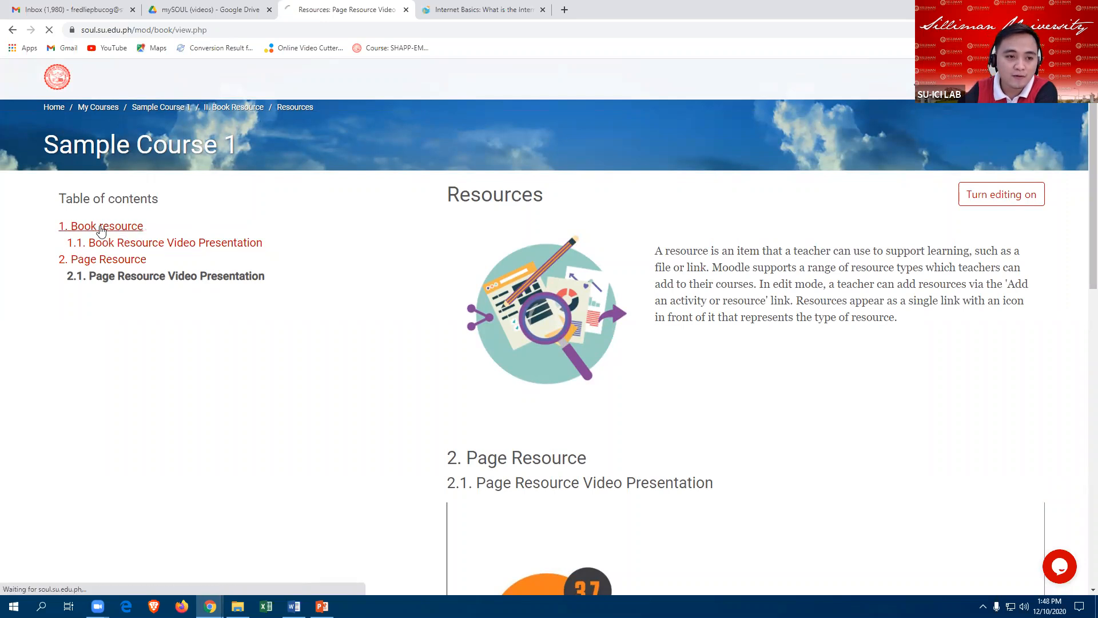
Step: Look over the Book resource chapter and open the printable version of the whole book
scroll(624, 460, down, 5)
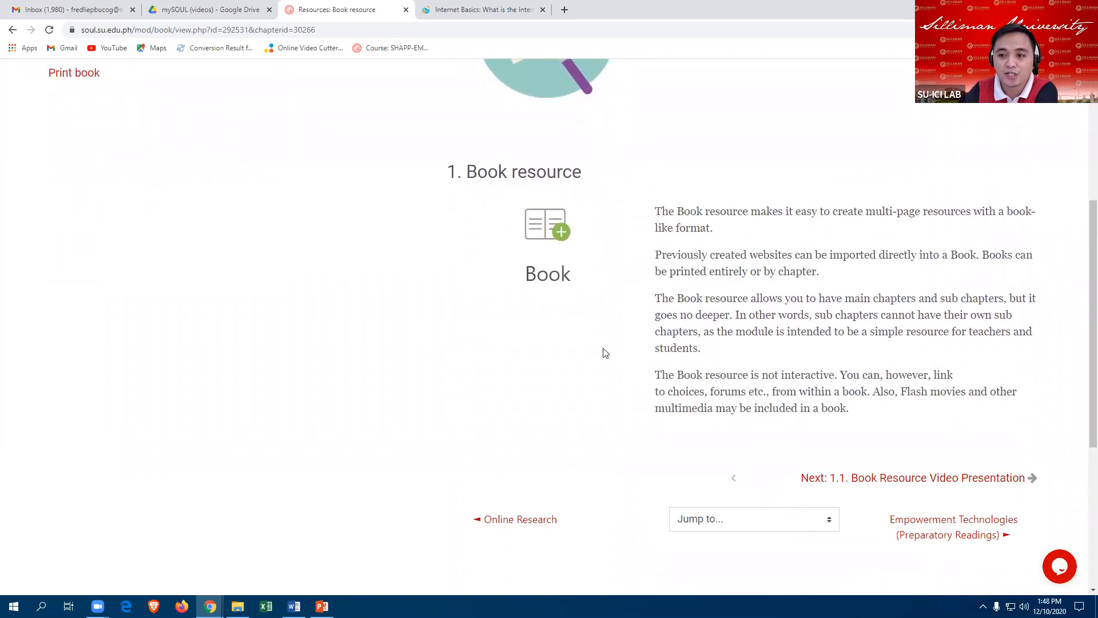
scroll(606, 353, up, 5)
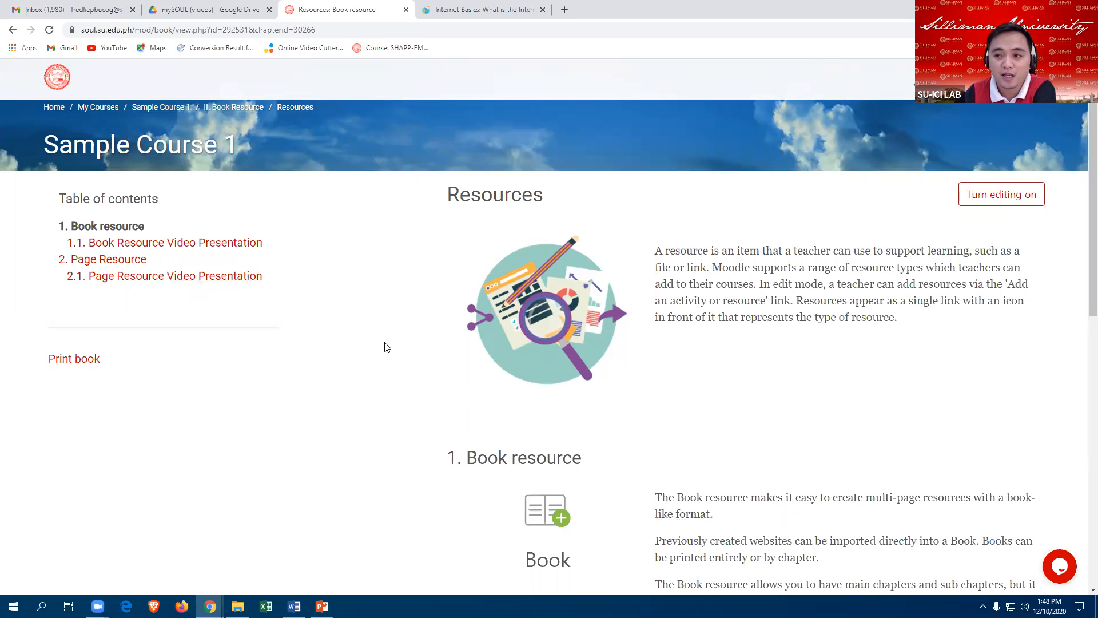
scroll(309, 334, down, 1)
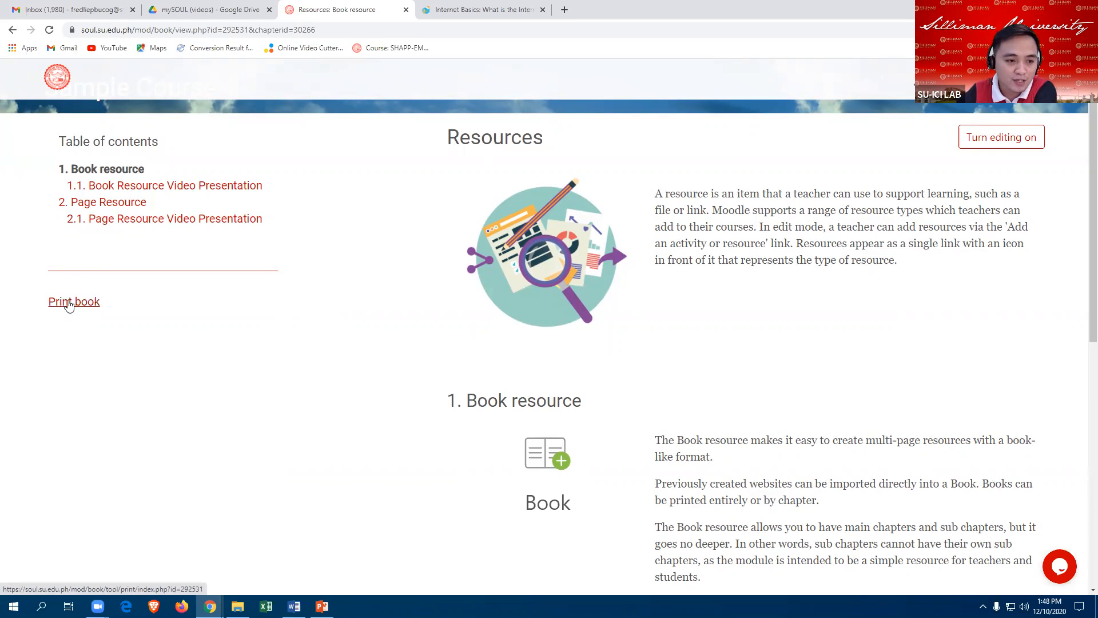
click(68, 305)
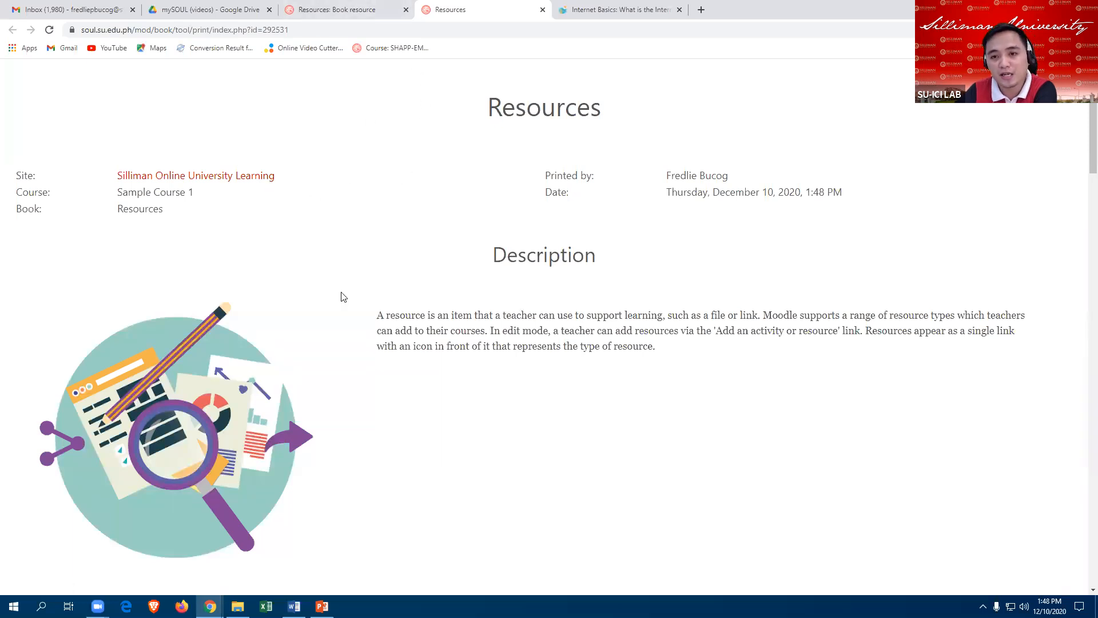
Step: Examine the printable book's description, table of contents, chapters and embedded videos
scroll(339, 334, down, 8)
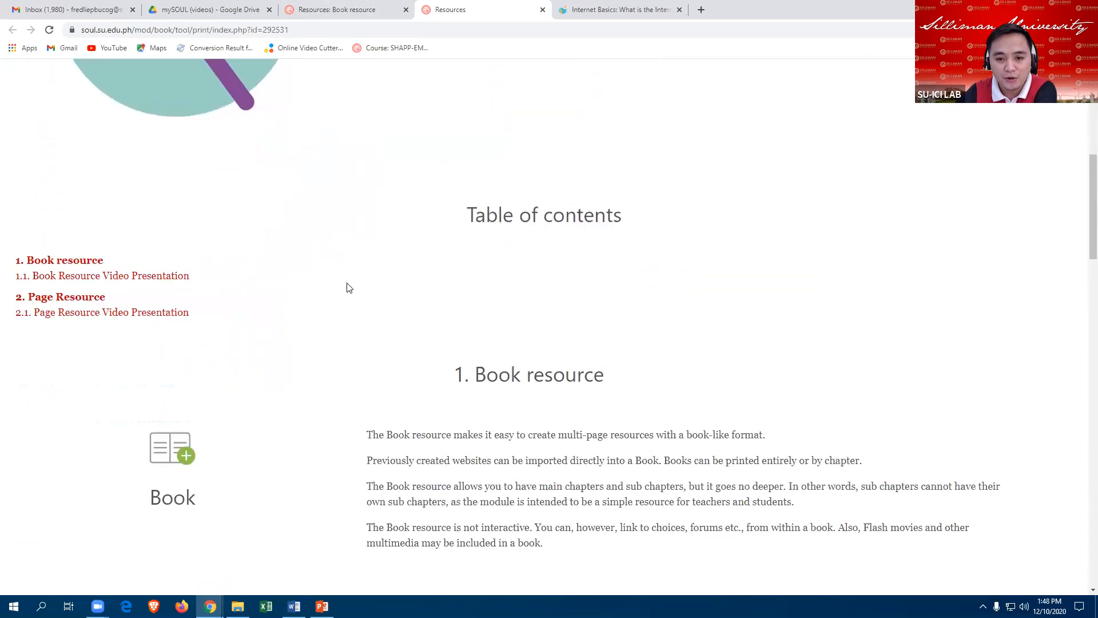
scroll(423, 336, down, 15)
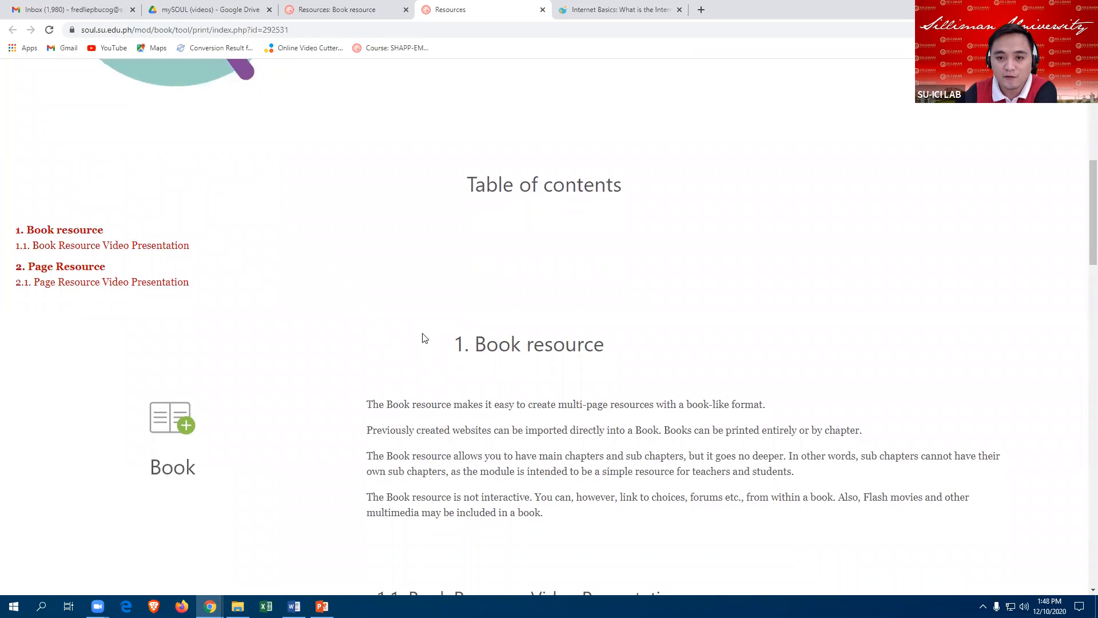
scroll(404, 330, up, 10)
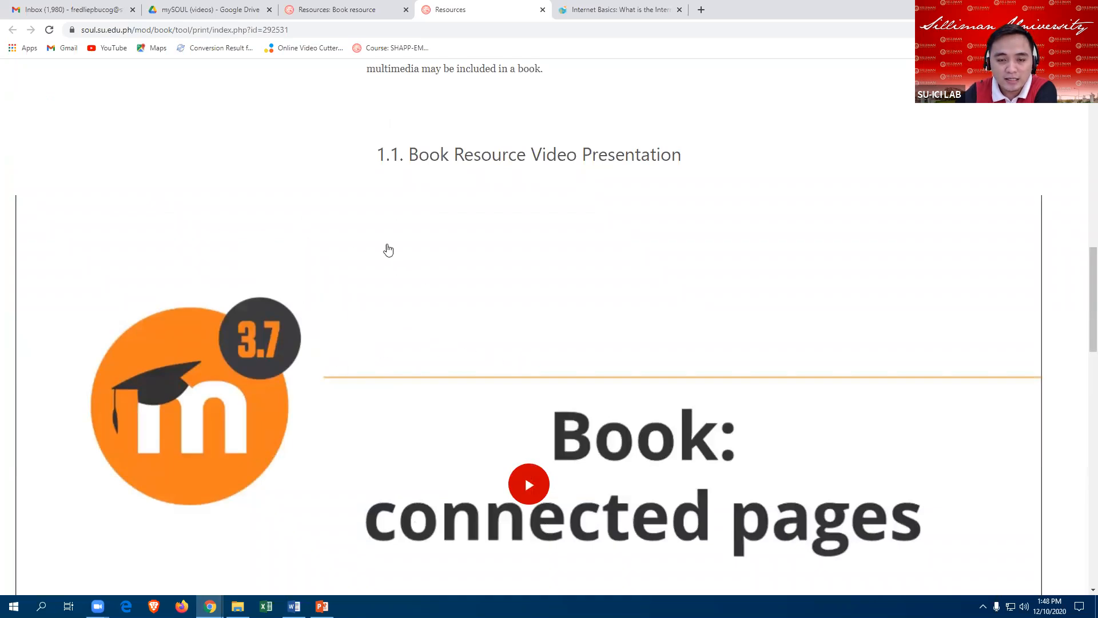
scroll(486, 281, down, 1)
scroll(489, 274, down, 1)
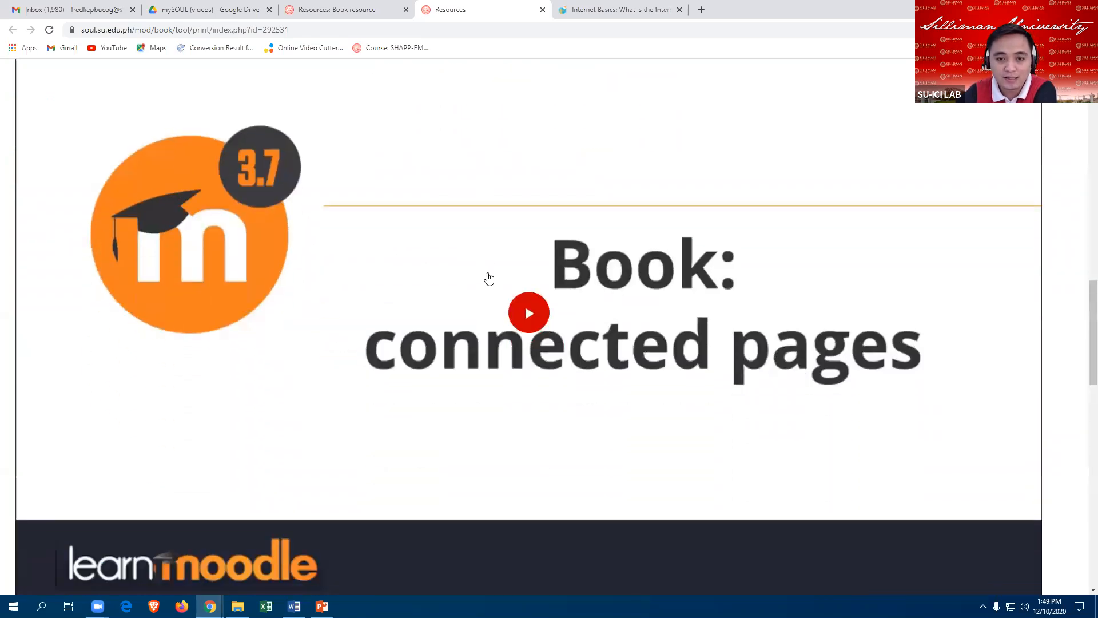
scroll(498, 326, up, 1)
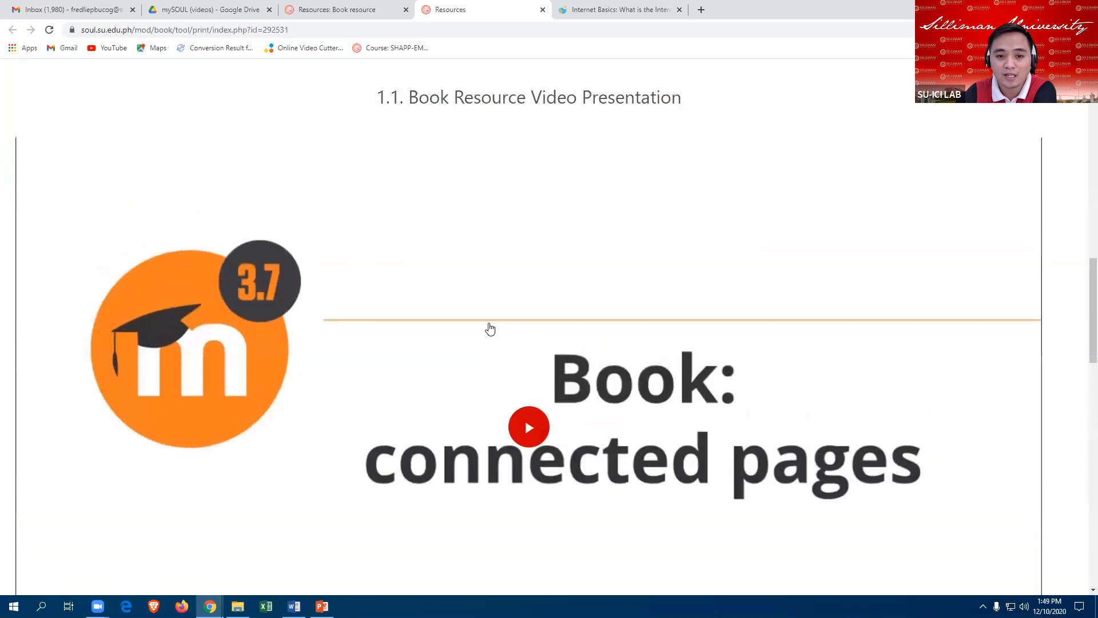
scroll(488, 323, down, 9)
scroll(446, 294, up, 7)
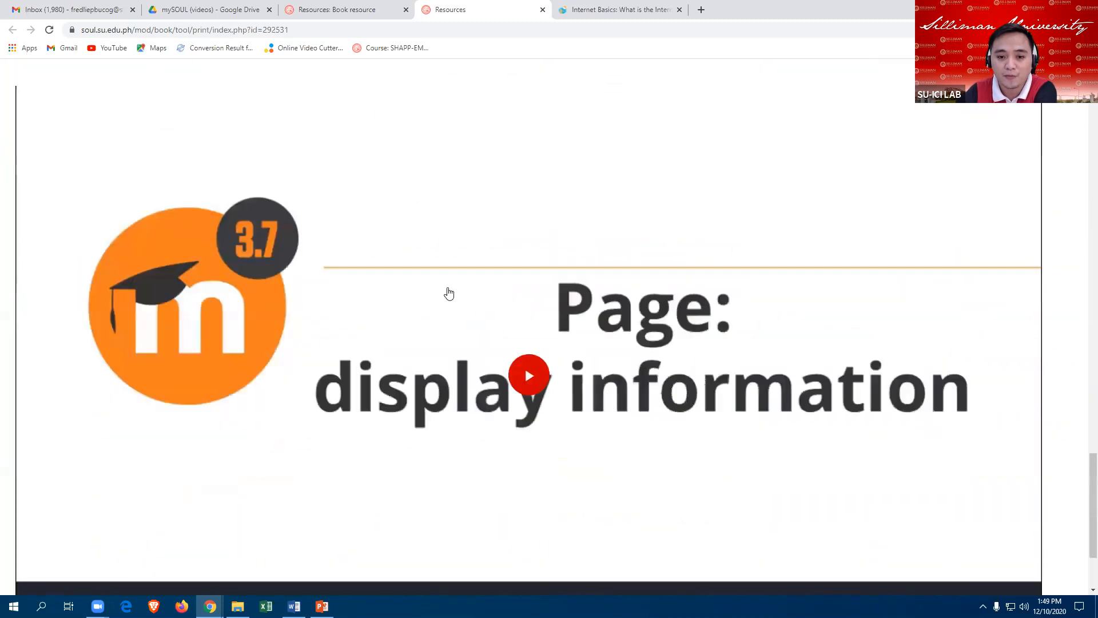
scroll(443, 294, down, 1)
scroll(402, 275, down, 5)
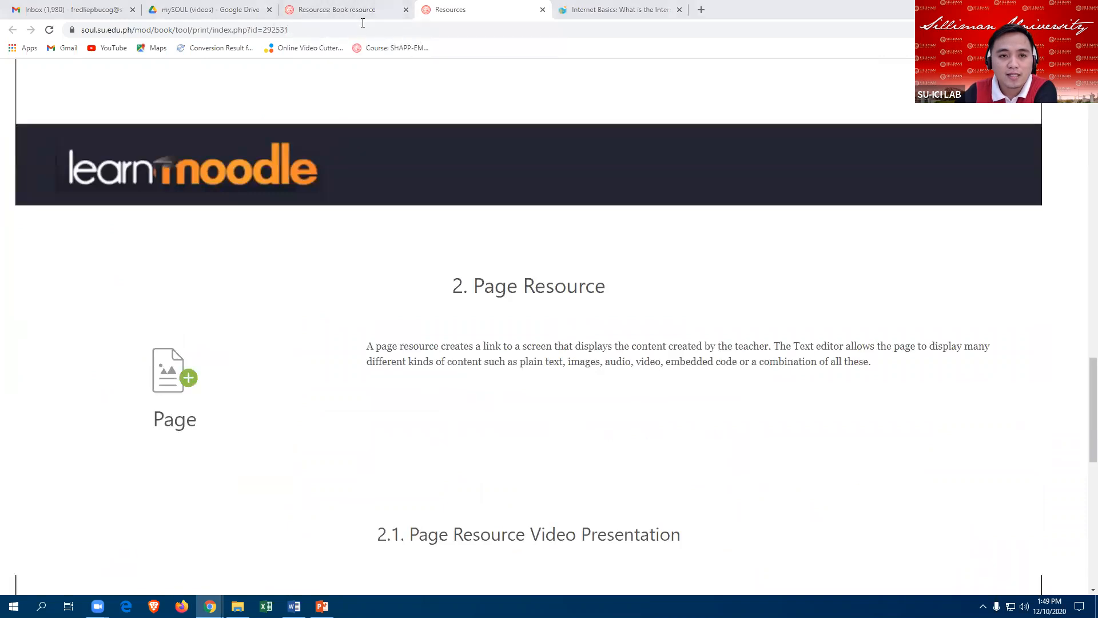
Step: Return to the regular view of the book and look over its Book resource chapter
click(363, 12)
scroll(284, 290, up, 1)
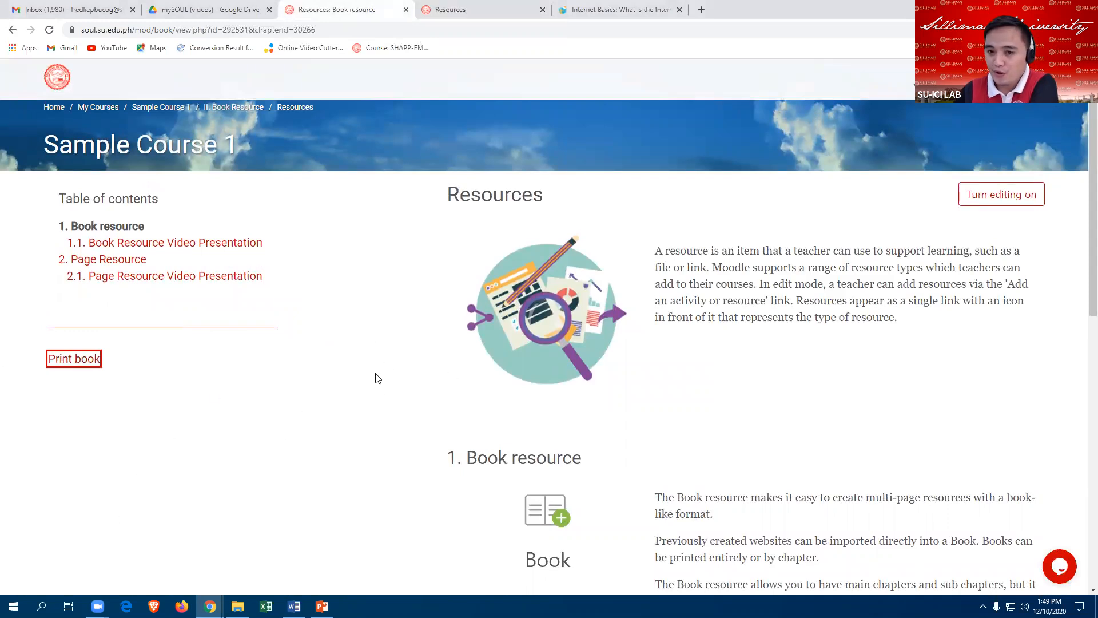
scroll(373, 363, down, 4)
scroll(372, 363, up, 2)
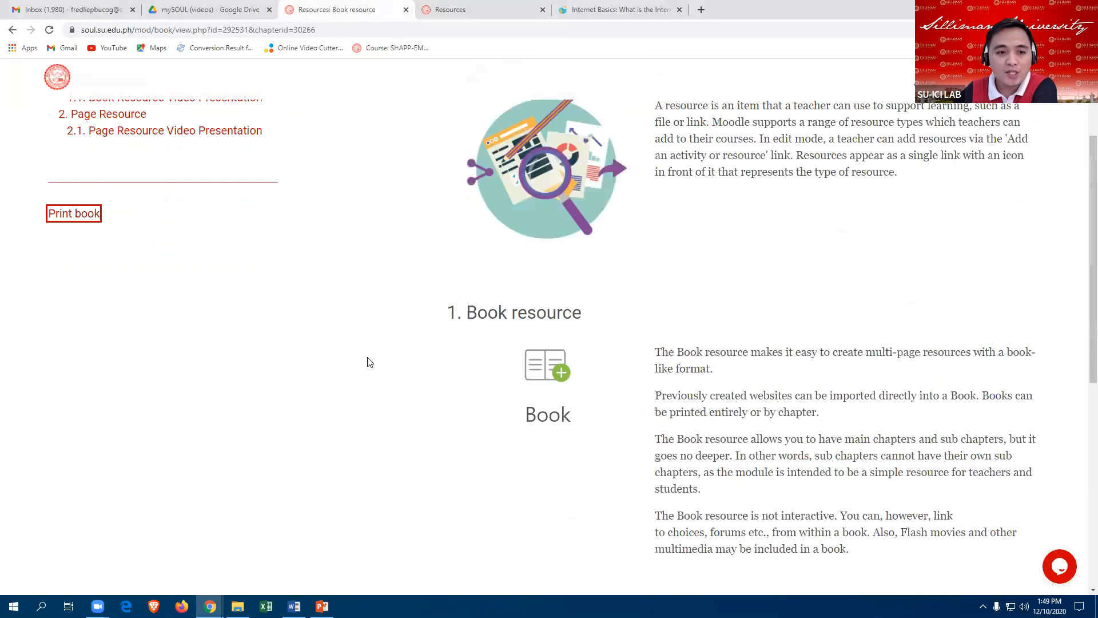
scroll(308, 359, up, 2)
scroll(166, 163, up, 1)
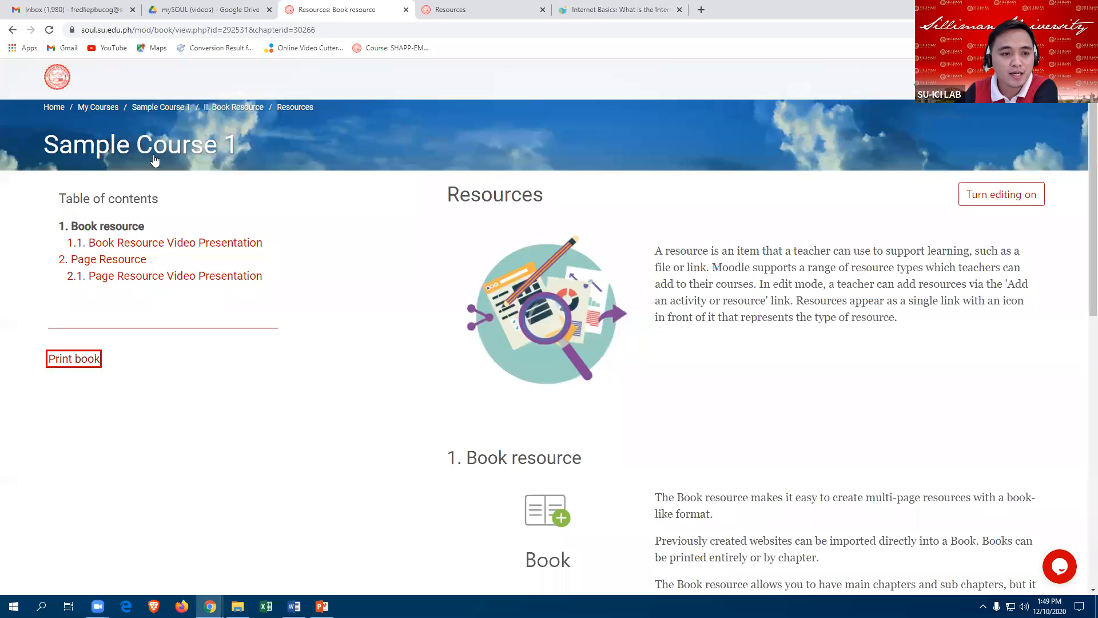
Step: Go back to the Sample Course 1 main page and open the II. Book Resource section
click(139, 151)
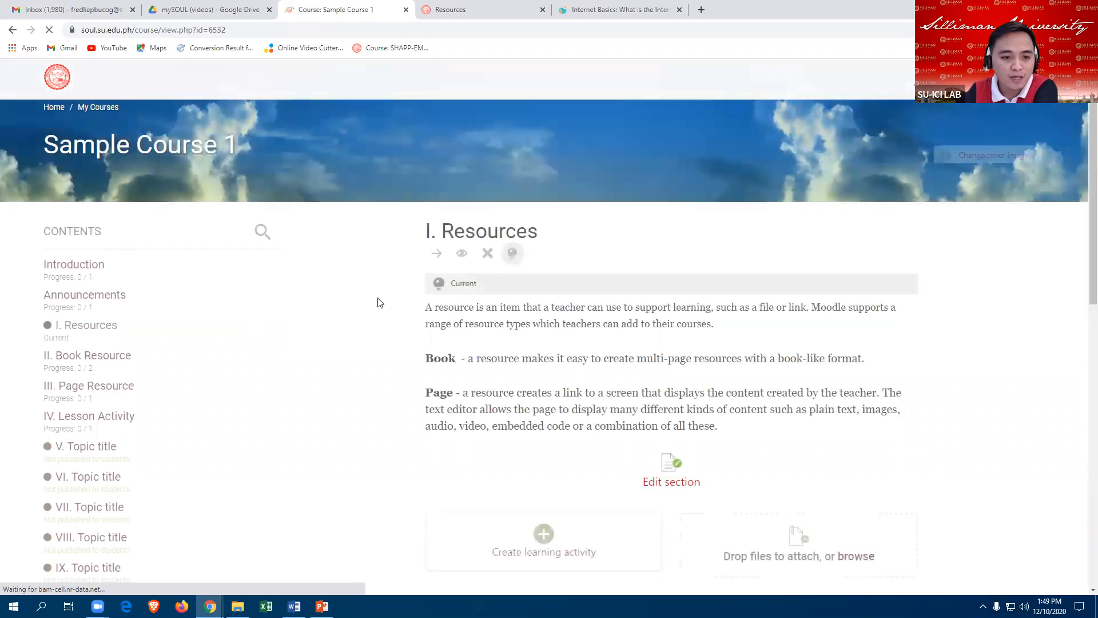
scroll(515, 261, down, 2)
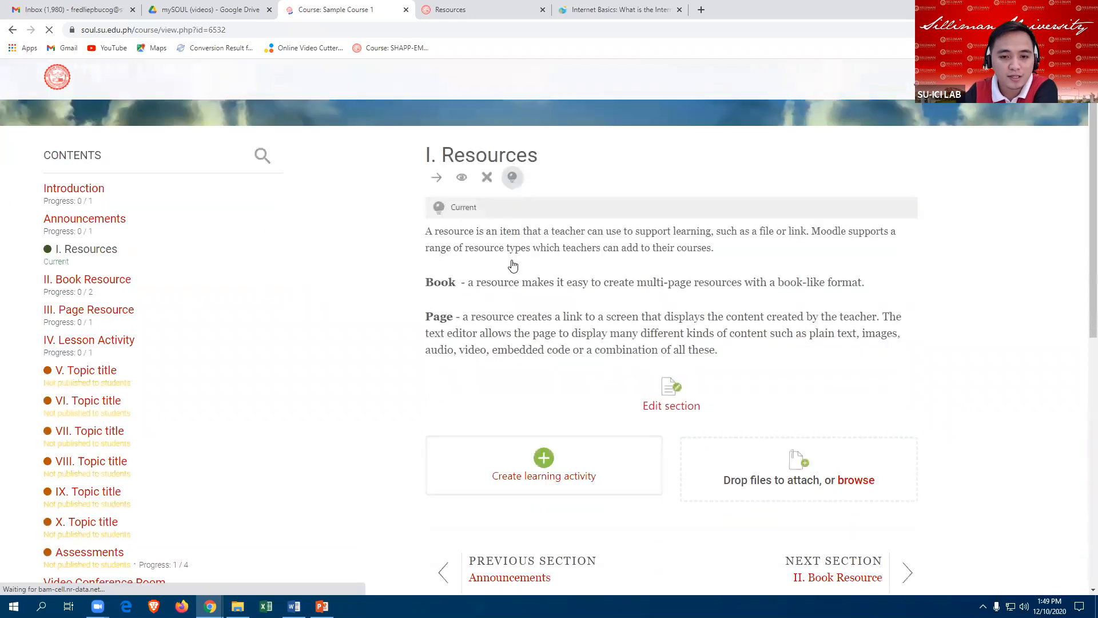
click(89, 241)
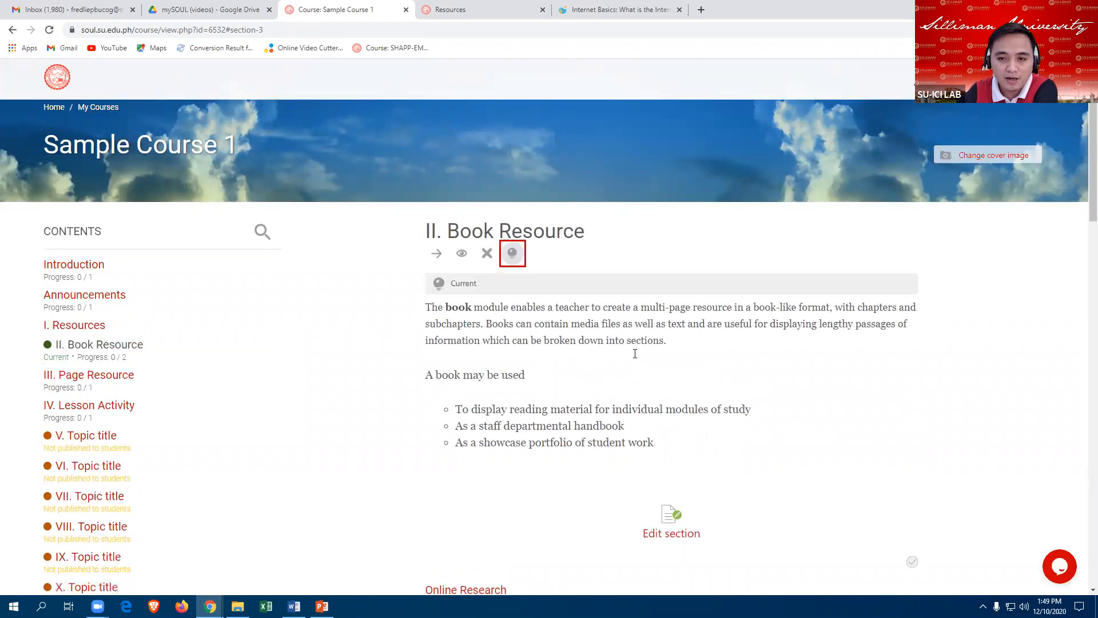
Step: Examine how the Resources book is listed in the section, including its description, chapter contents and publication status
scroll(636, 352, down, 5)
scroll(634, 346, down, 7)
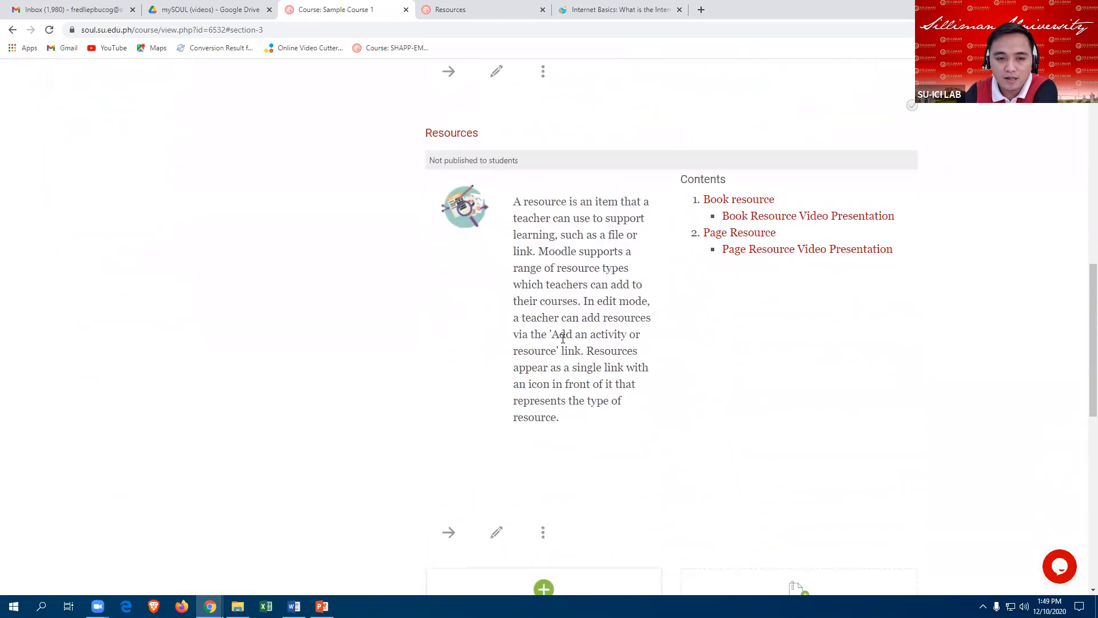
scroll(435, 278, up, 1)
scroll(461, 291, up, 4)
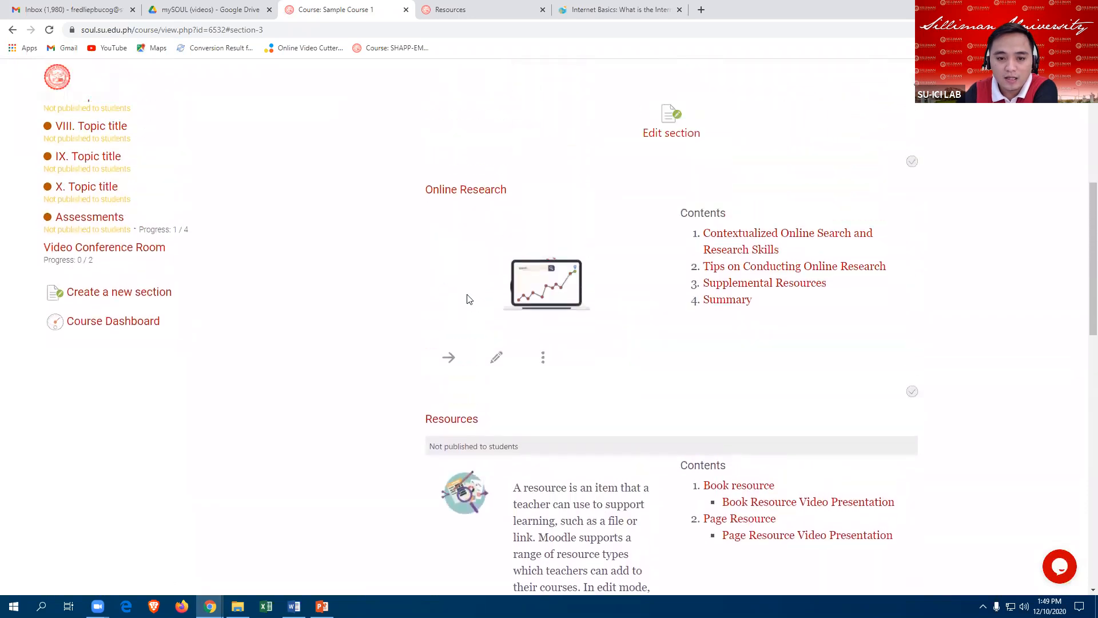
scroll(466, 299, down, 3)
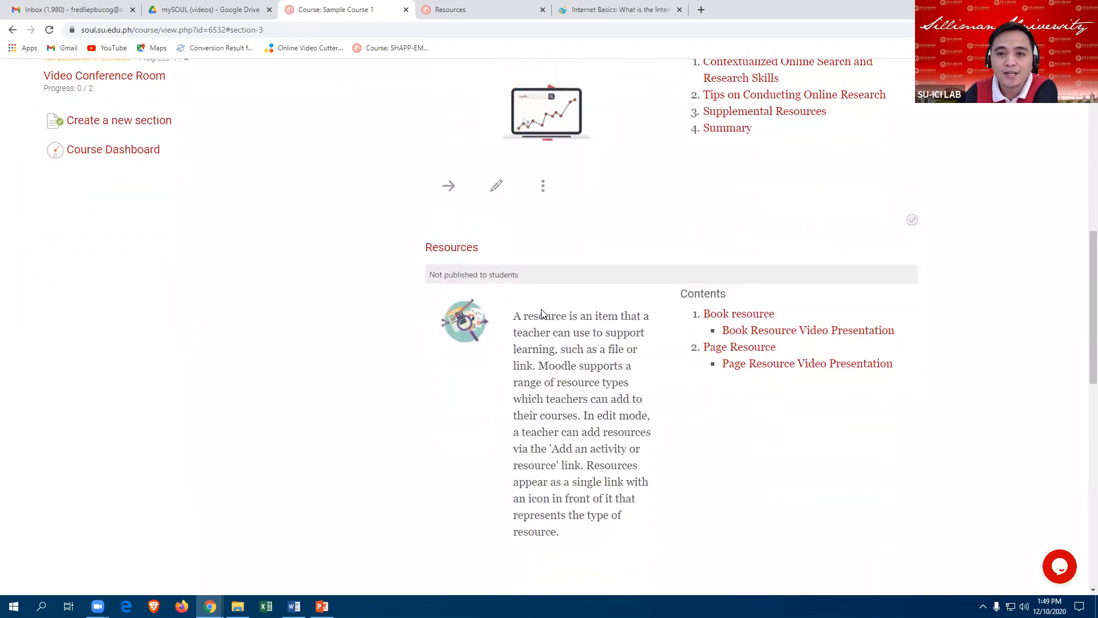
scroll(547, 313, down, 2)
scroll(547, 313, up, 2)
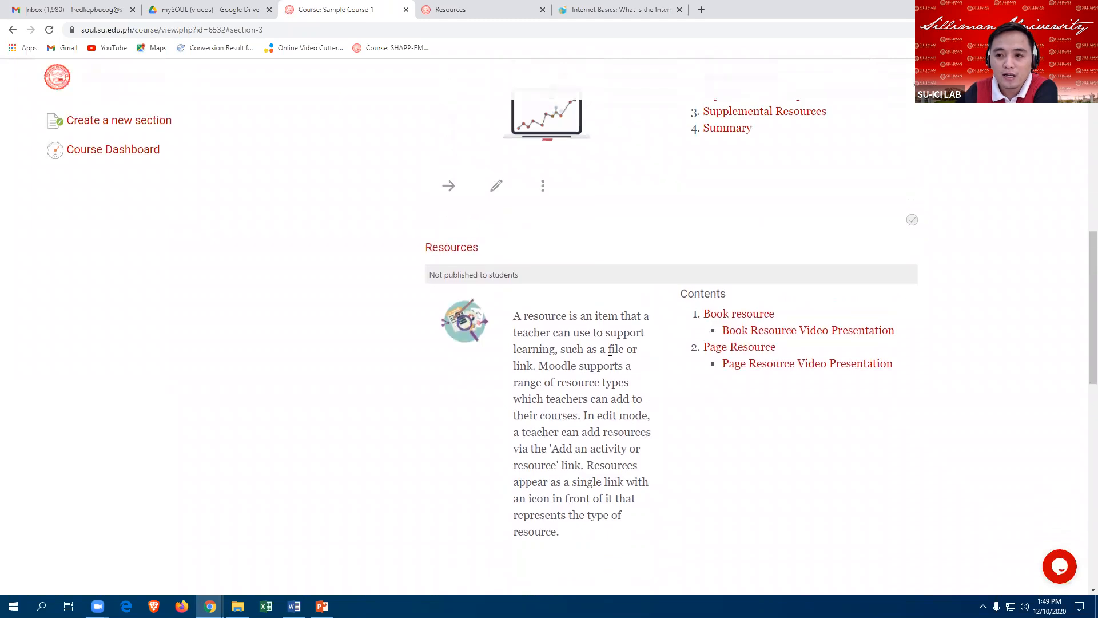
scroll(566, 347, down, 3)
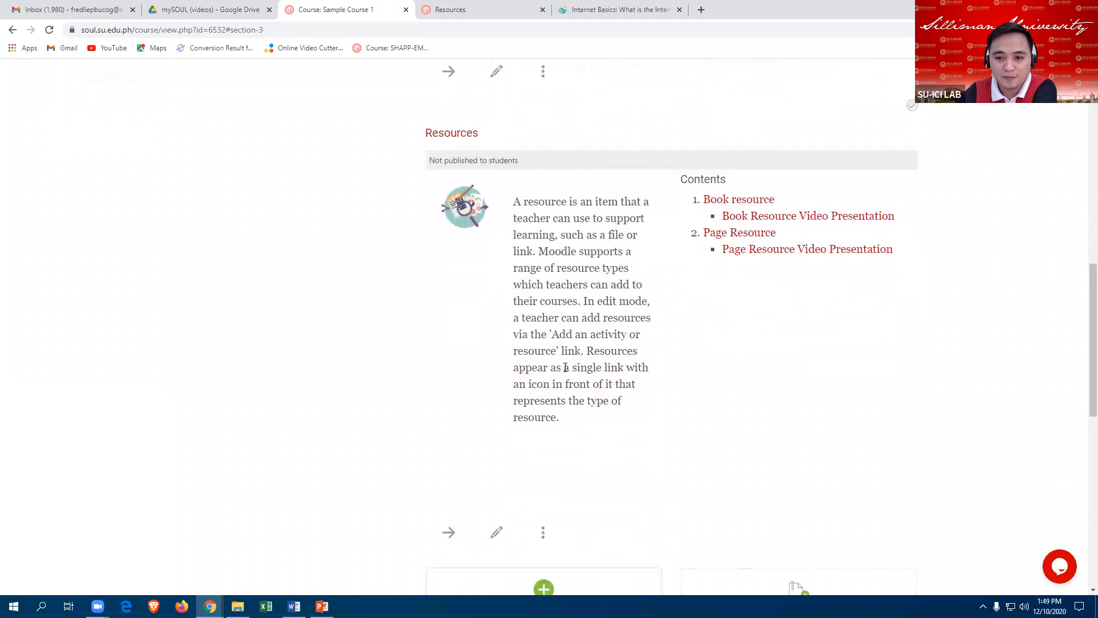
scroll(584, 298, up, 1)
scroll(572, 303, up, 2)
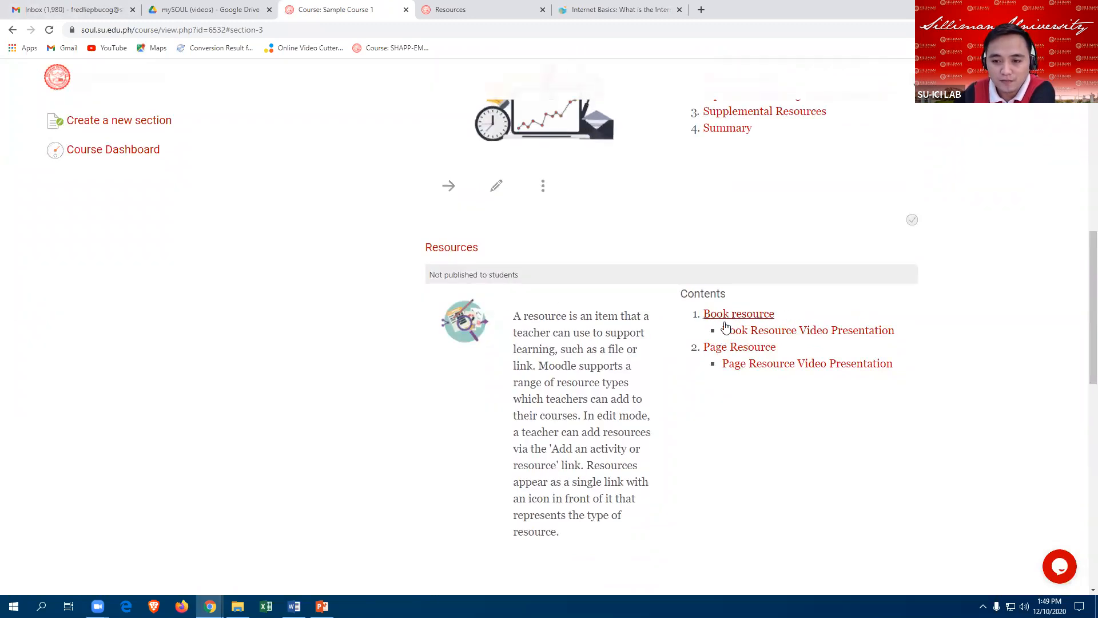
scroll(795, 234, down, 3)
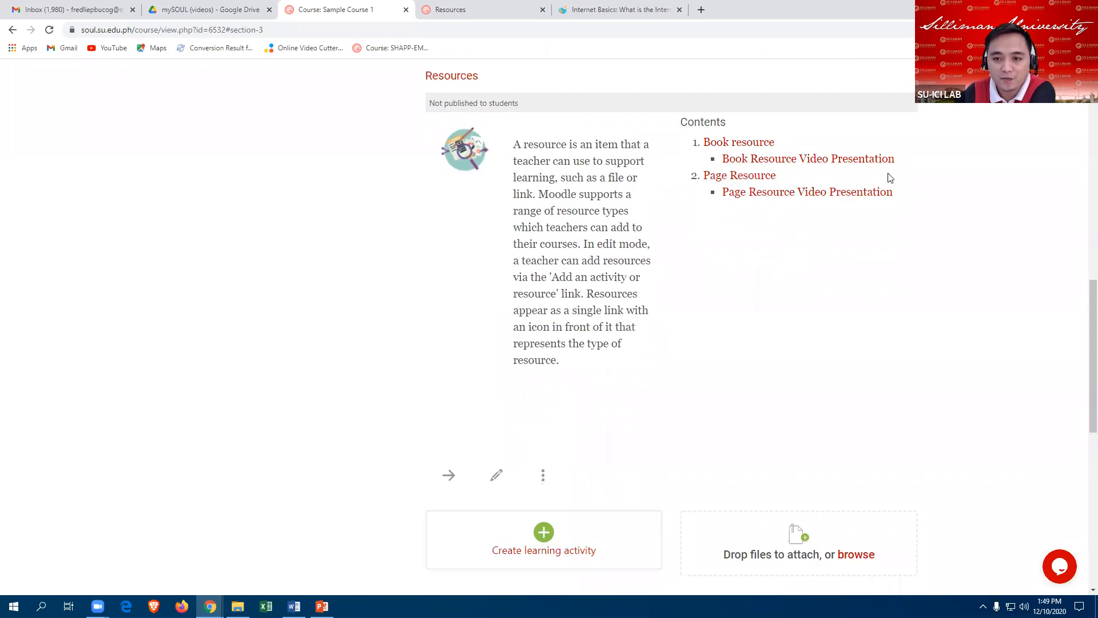
scroll(738, 238, up, 1)
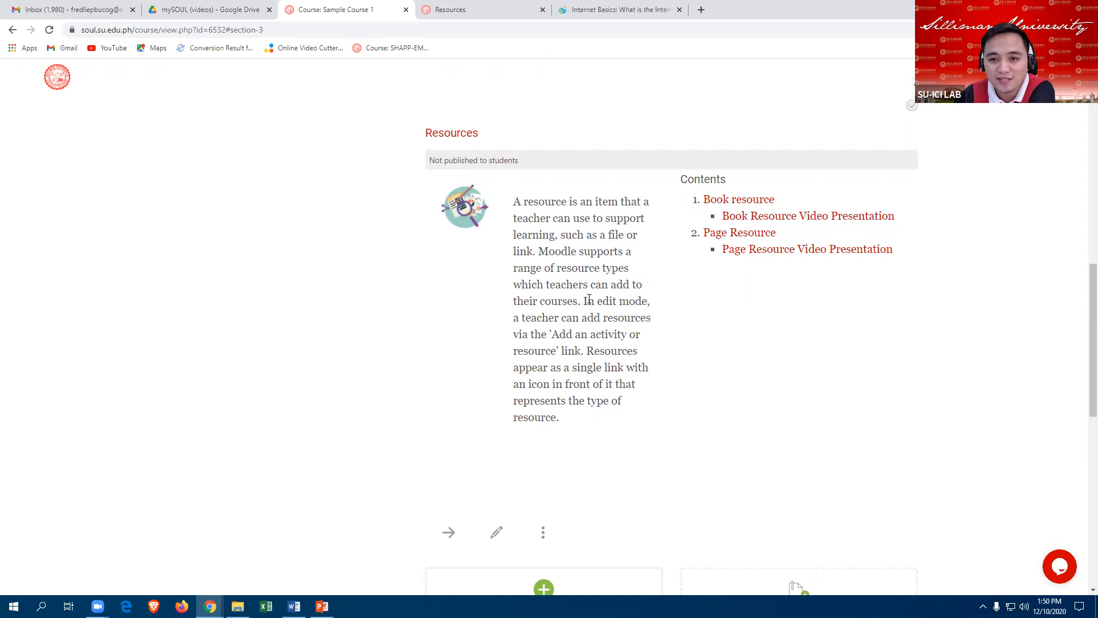
scroll(589, 300, up, 2)
scroll(562, 332, down, 2)
scroll(561, 344, up, 2)
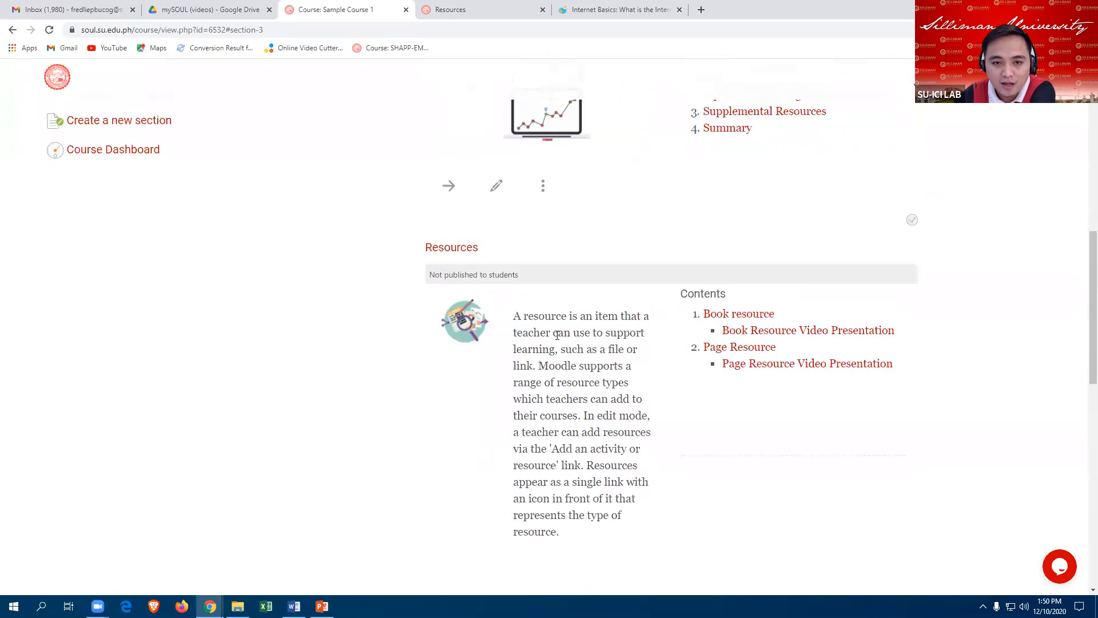
scroll(514, 309, down, 6)
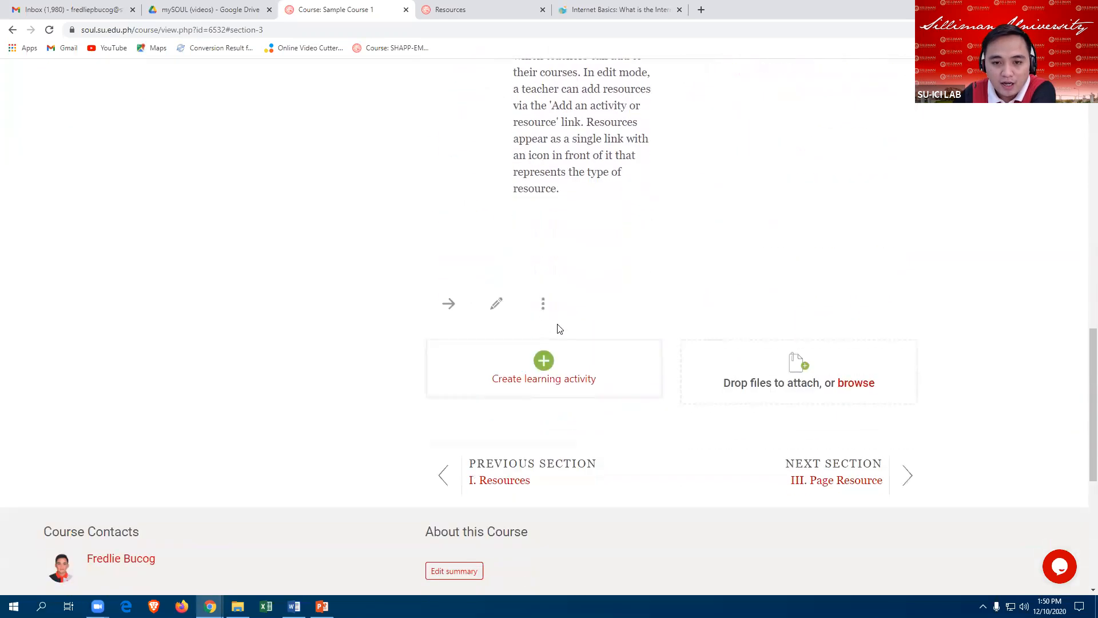
scroll(558, 320, up, 2)
scroll(557, 309, up, 2)
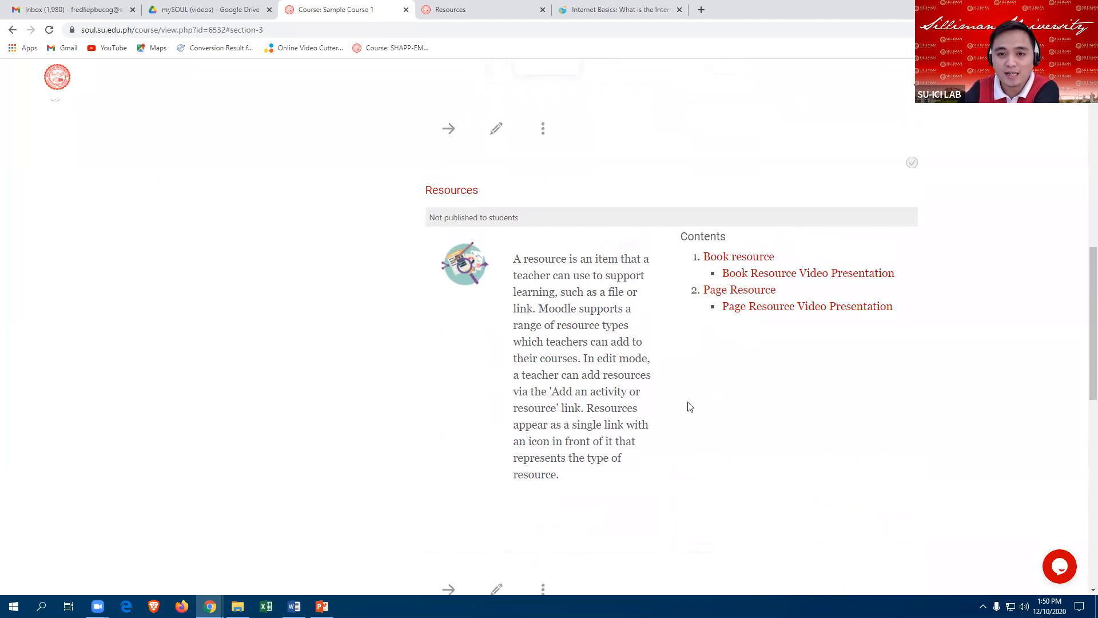
Step: Show the Resources book to students and check its entry in the Book Resource section
scroll(606, 446, down, 2)
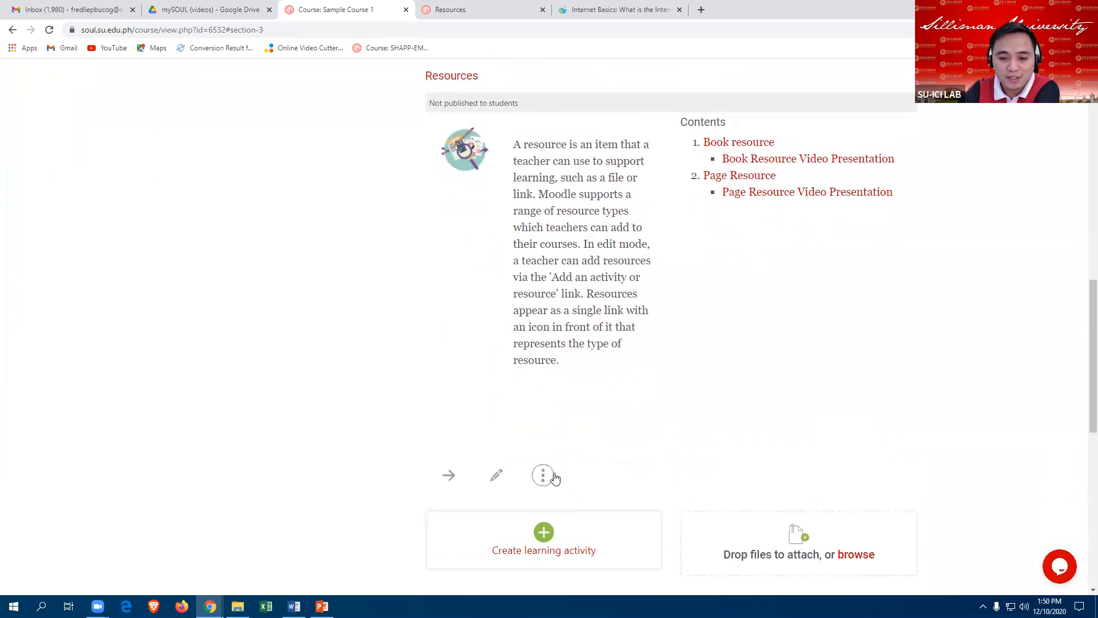
click(544, 475)
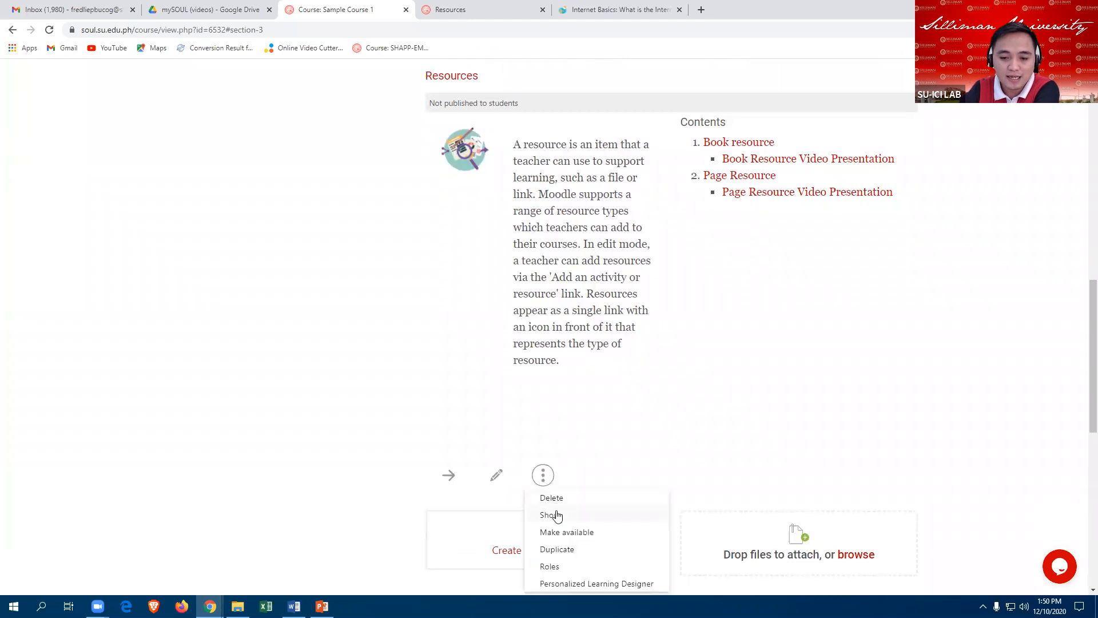
click(563, 515)
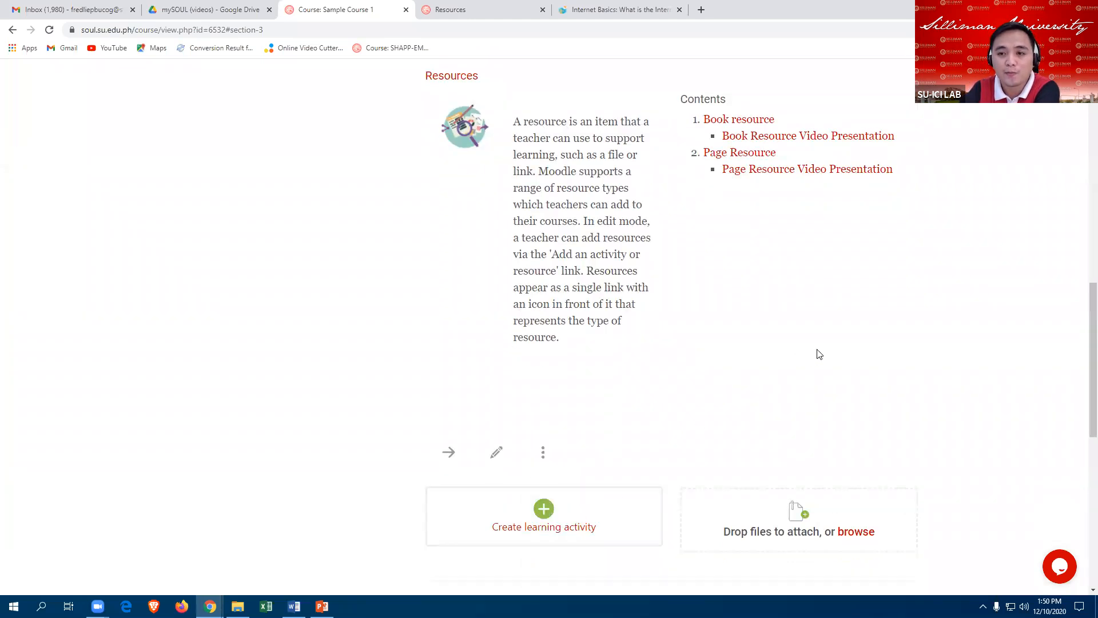
scroll(816, 350, up, 4)
scroll(828, 343, up, 2)
scroll(812, 339, down, 3)
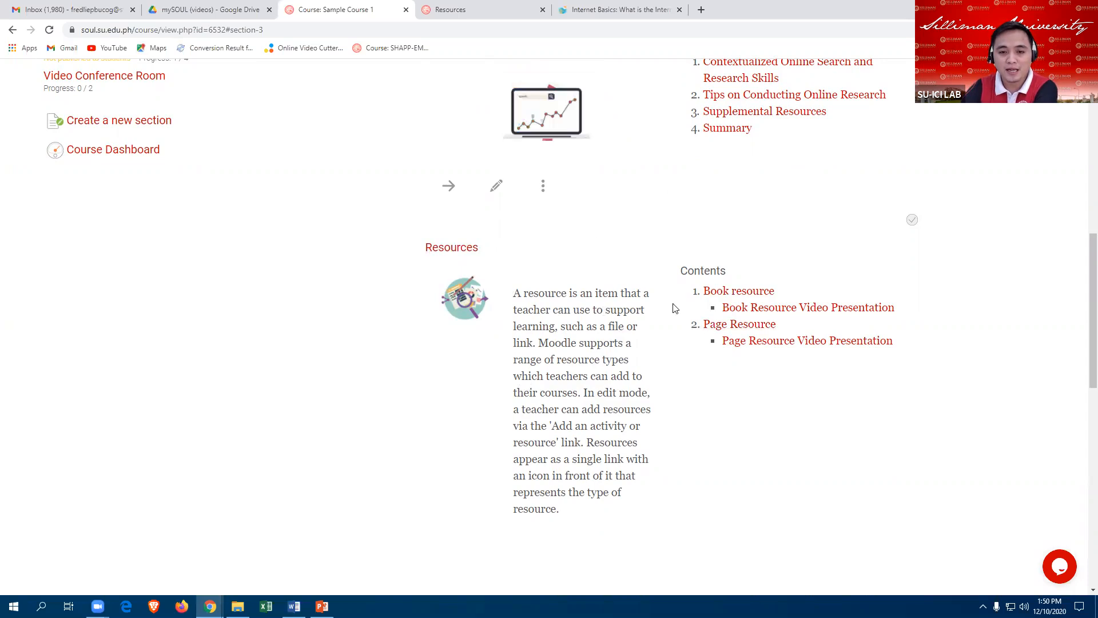
Step: Open the published Resources book, return to Sample Course 1 and review the book's entry in the Book Resource section
click(451, 251)
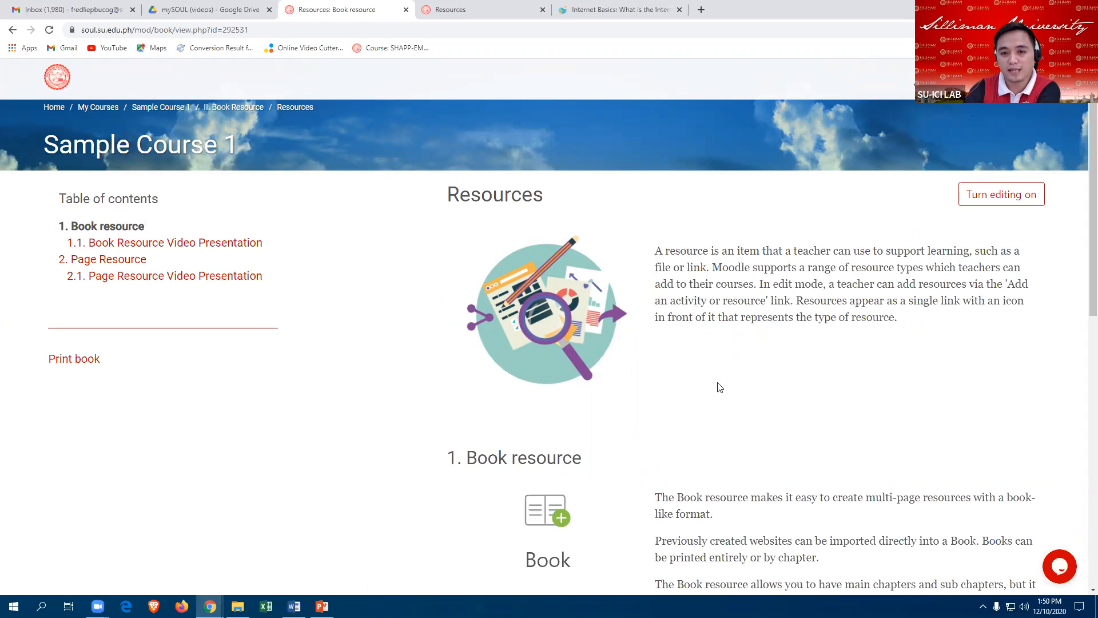
click(152, 144)
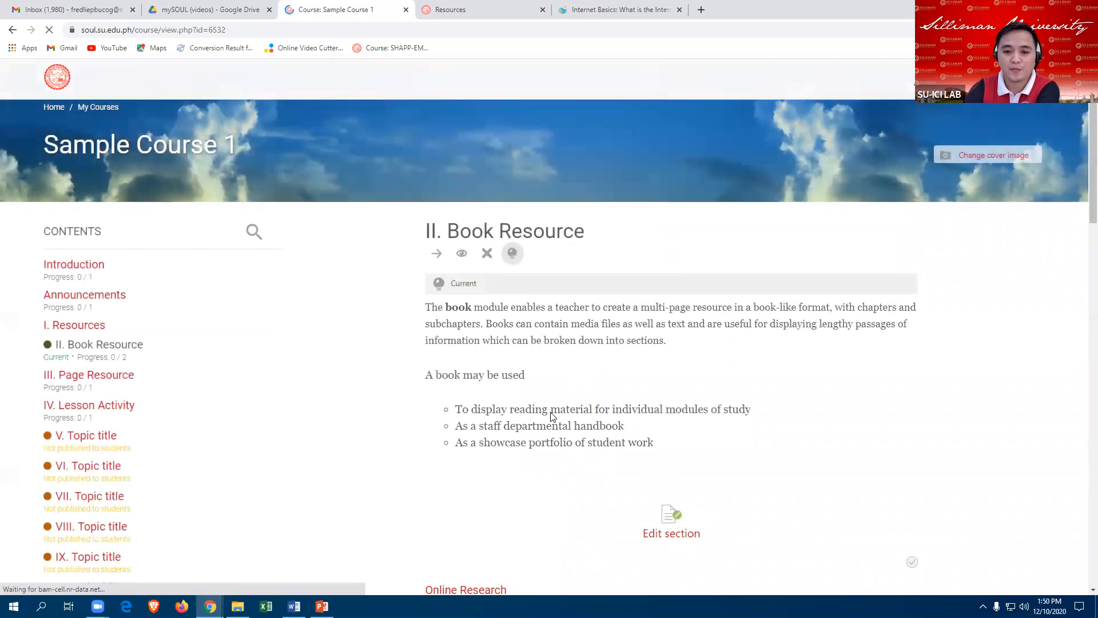
scroll(538, 401, down, 4)
scroll(559, 392, down, 7)
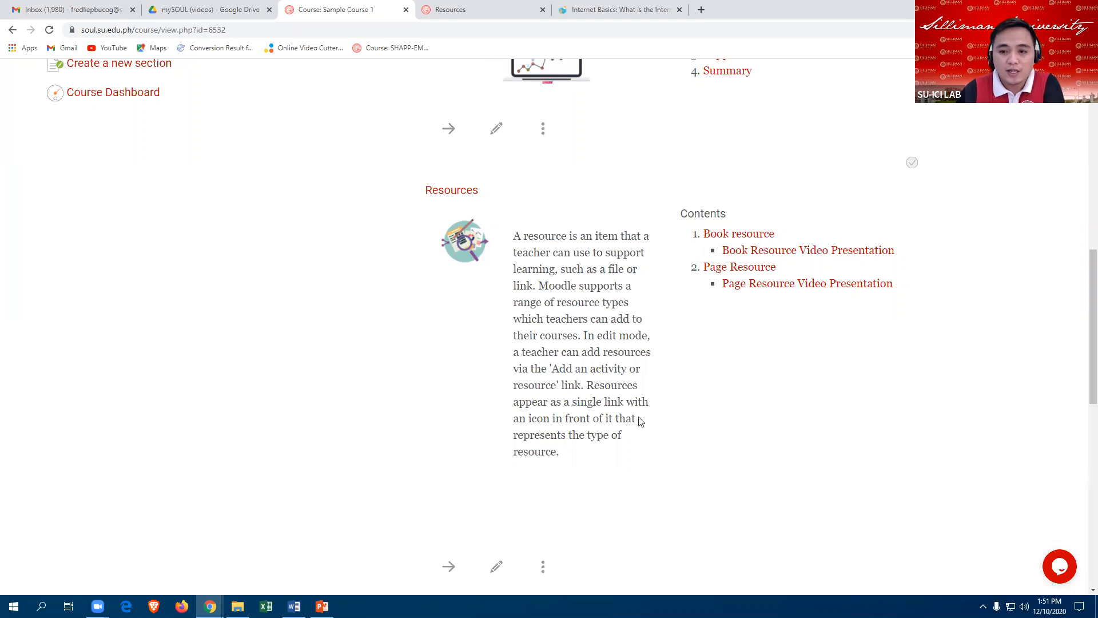
scroll(578, 279, up, 1)
scroll(578, 272, down, 2)
scroll(578, 266, up, 1)
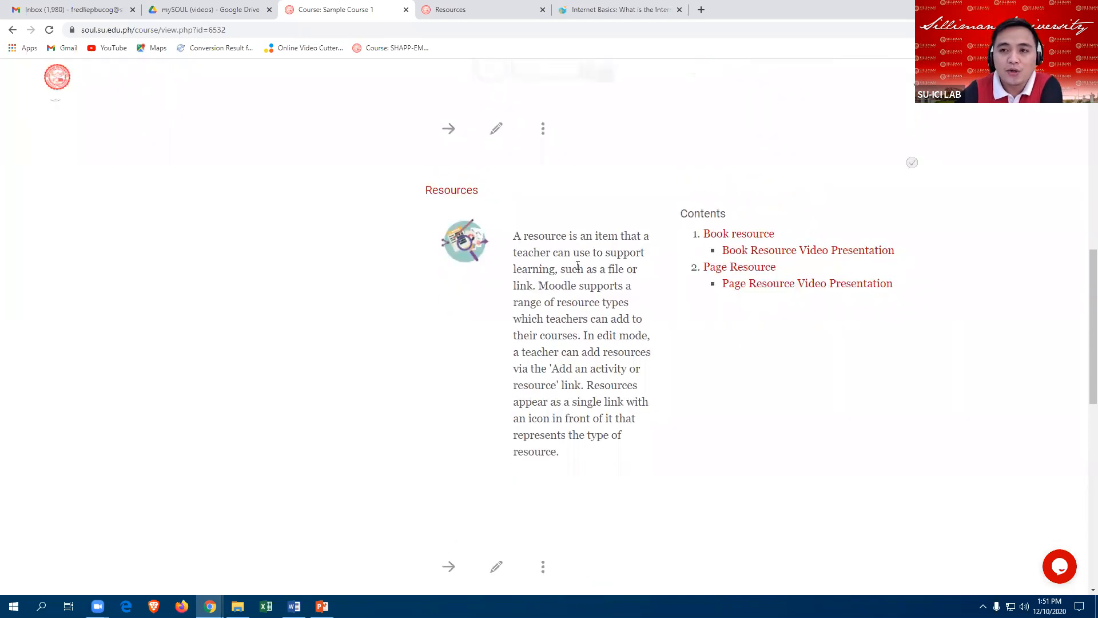
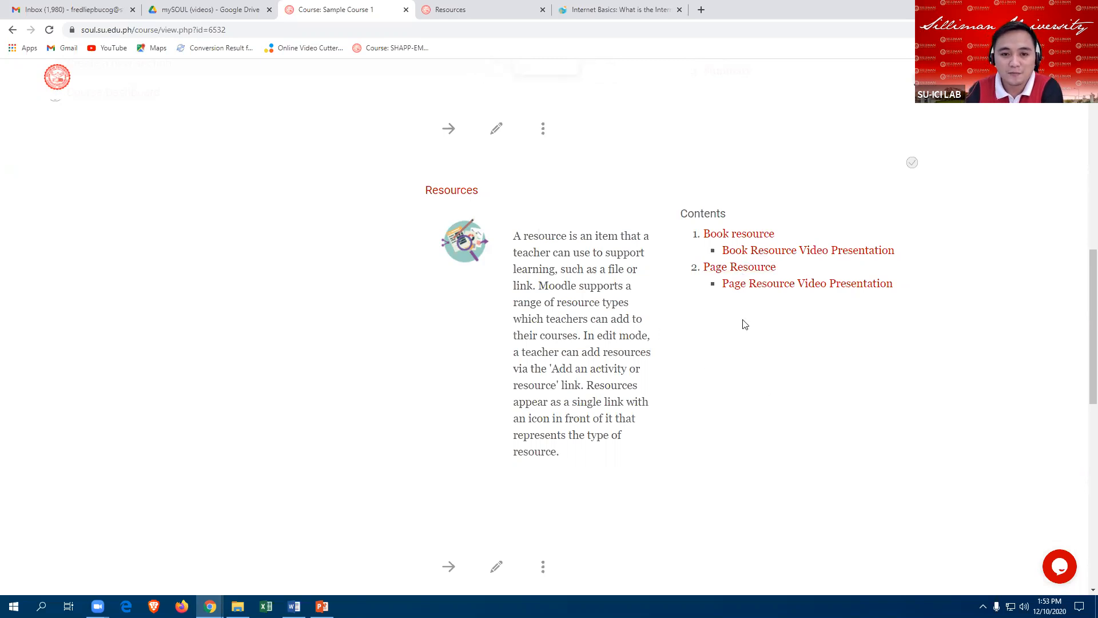
Step: Open the III. Page Resource section of Sample Course 1
scroll(818, 389, down, 2)
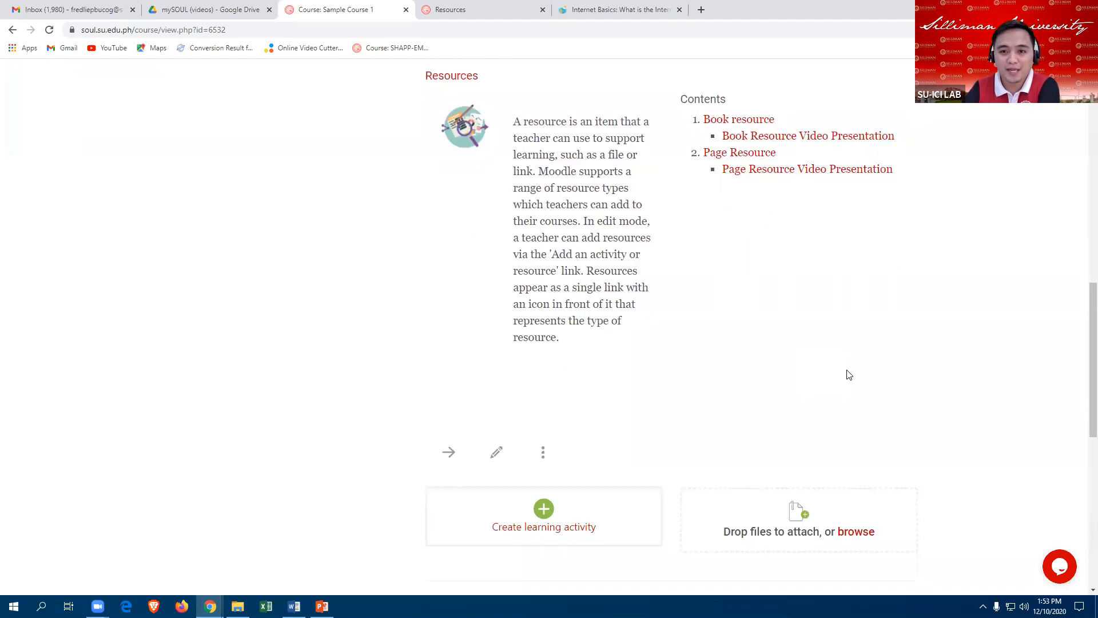
scroll(888, 377, up, 5)
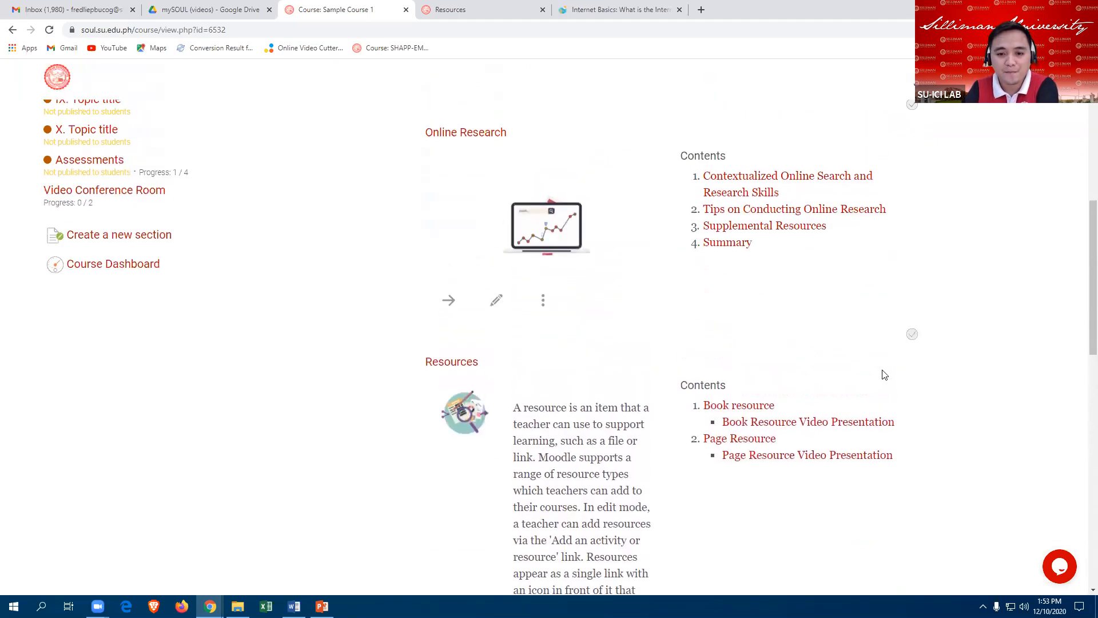
scroll(864, 380, up, 1)
scroll(864, 380, up, 5)
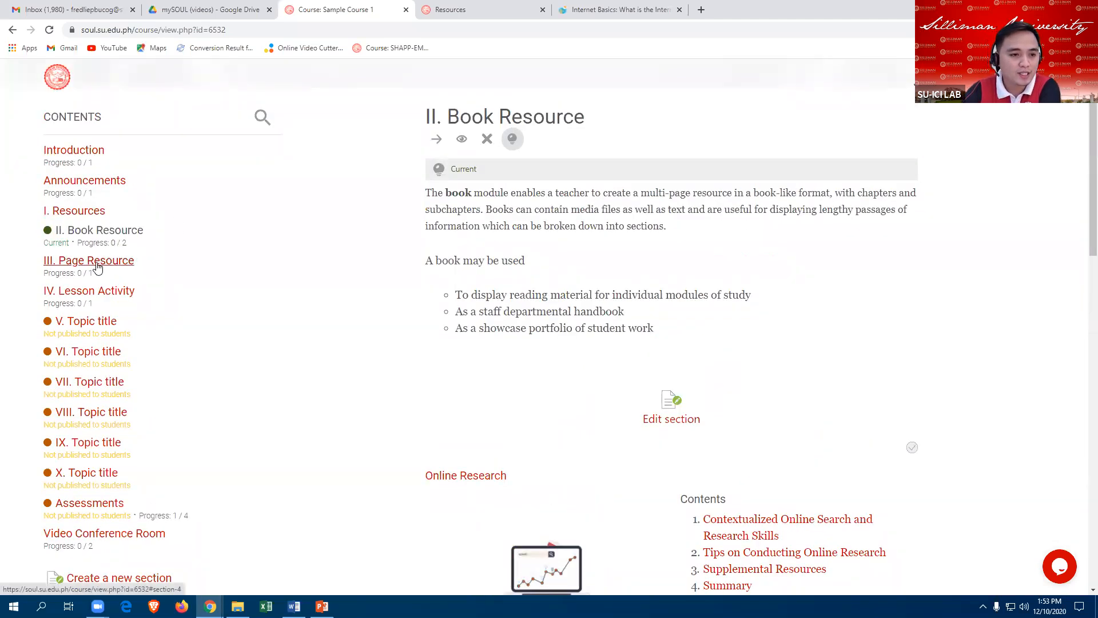
click(92, 268)
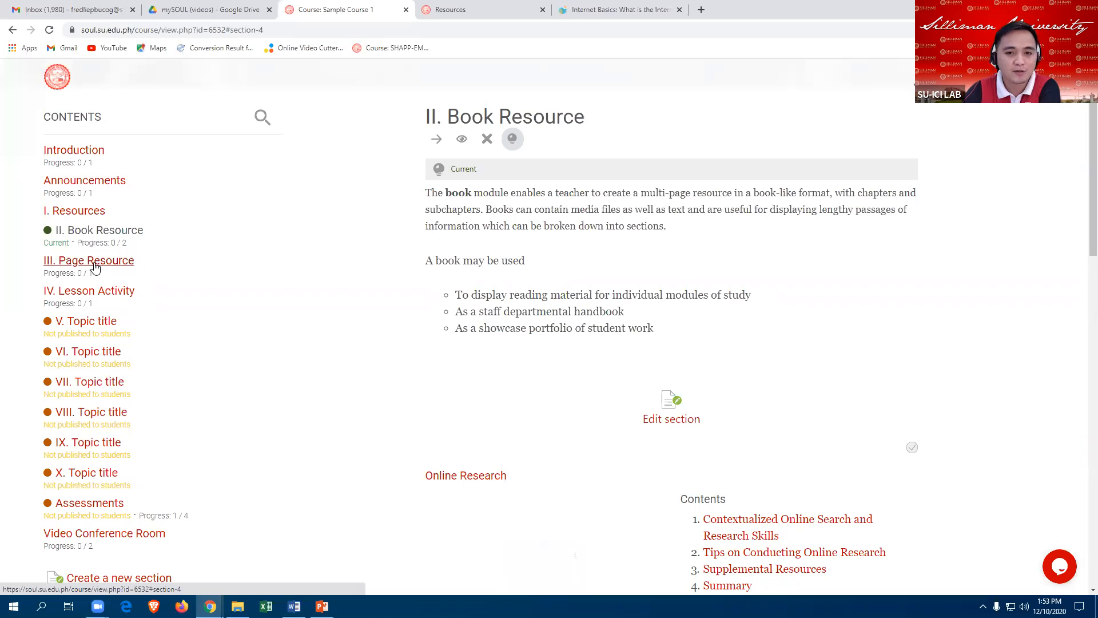
scroll(354, 291, down, 1)
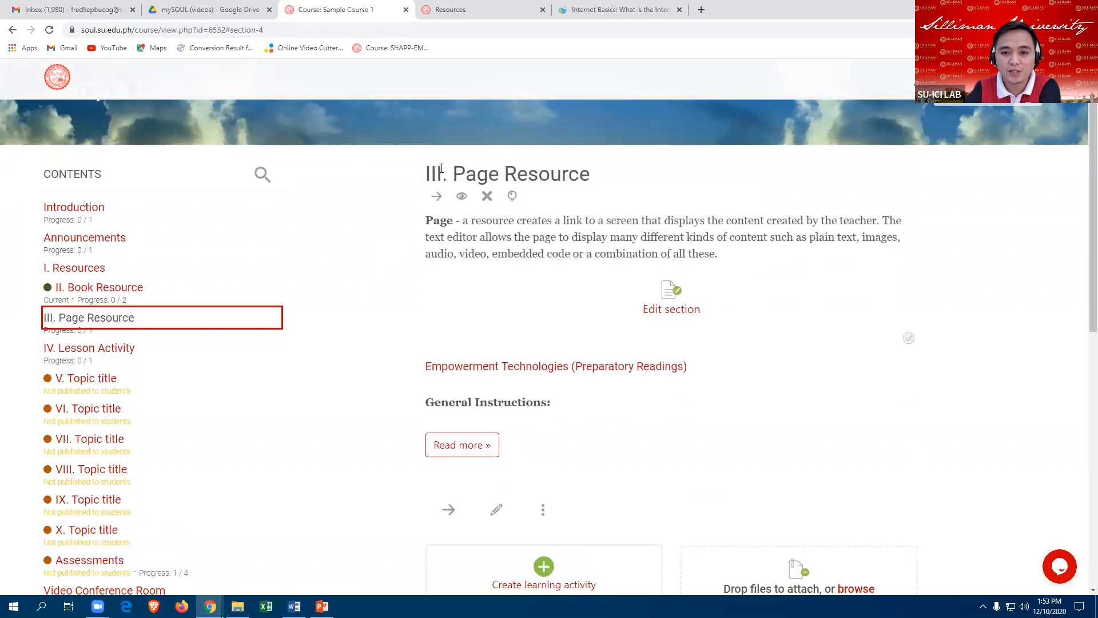
Step: Read the III. Page Resource section's description and the General Instructions entry of the Empowerment Technologies (Preparatory Readings) page
scroll(590, 241, down, 1)
scroll(590, 243, up, 1)
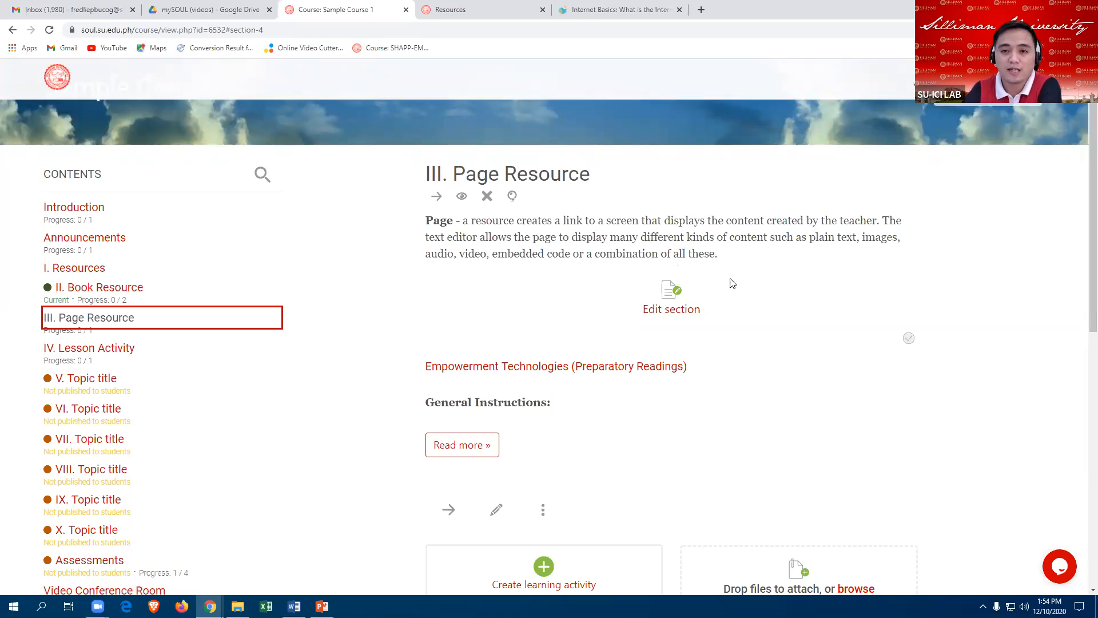
scroll(761, 324, down, 2)
scroll(761, 320, up, 2)
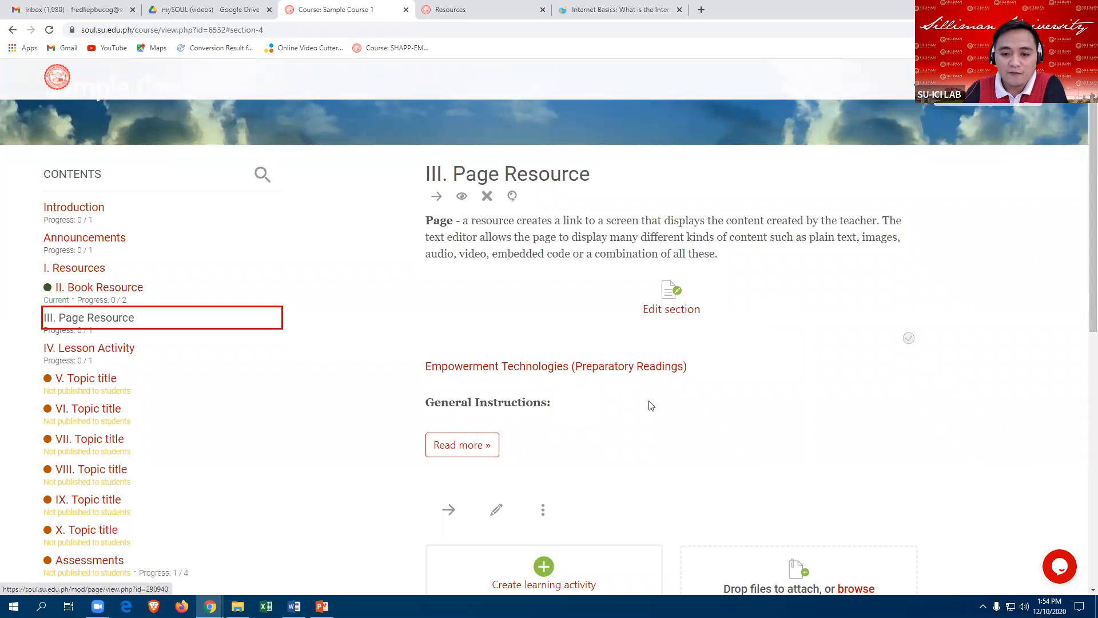
scroll(701, 406, down, 1)
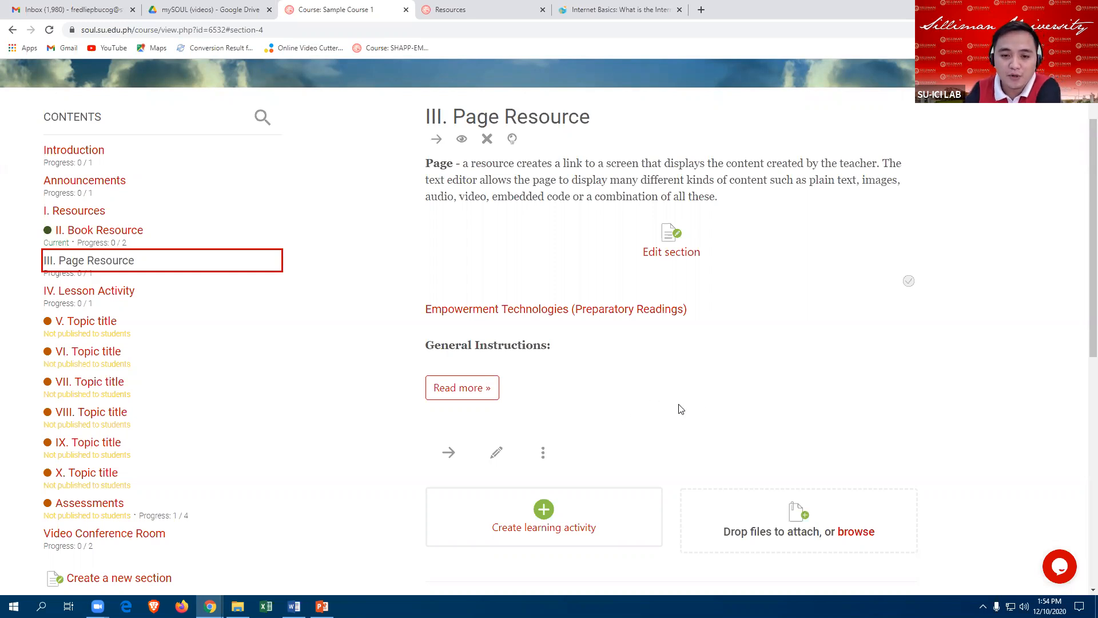
scroll(682, 406, down, 1)
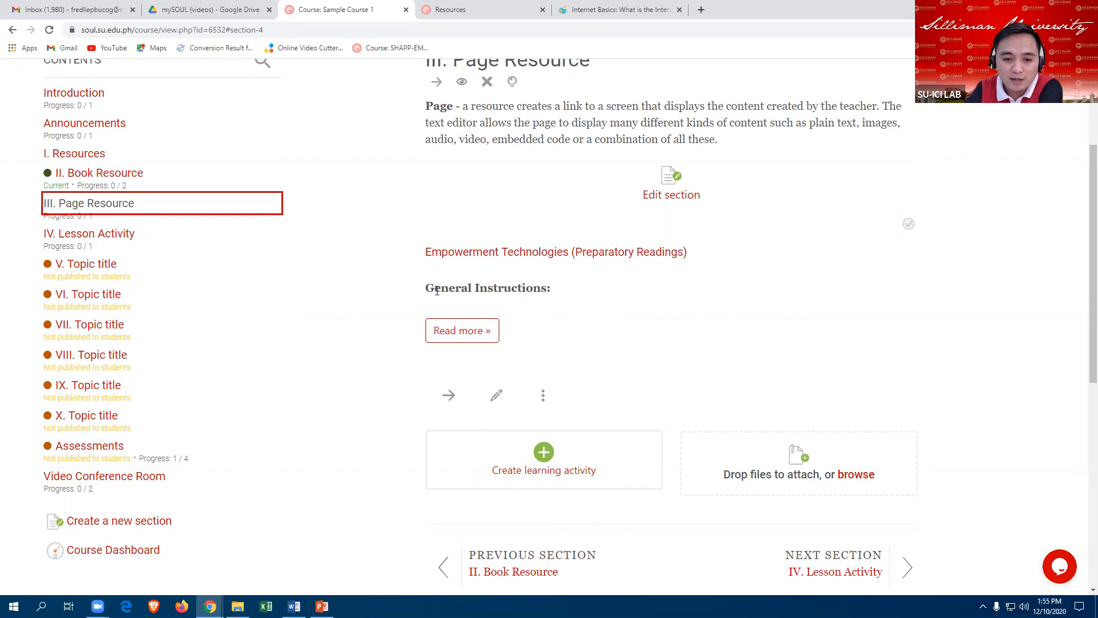
drag(427, 287, 561, 292)
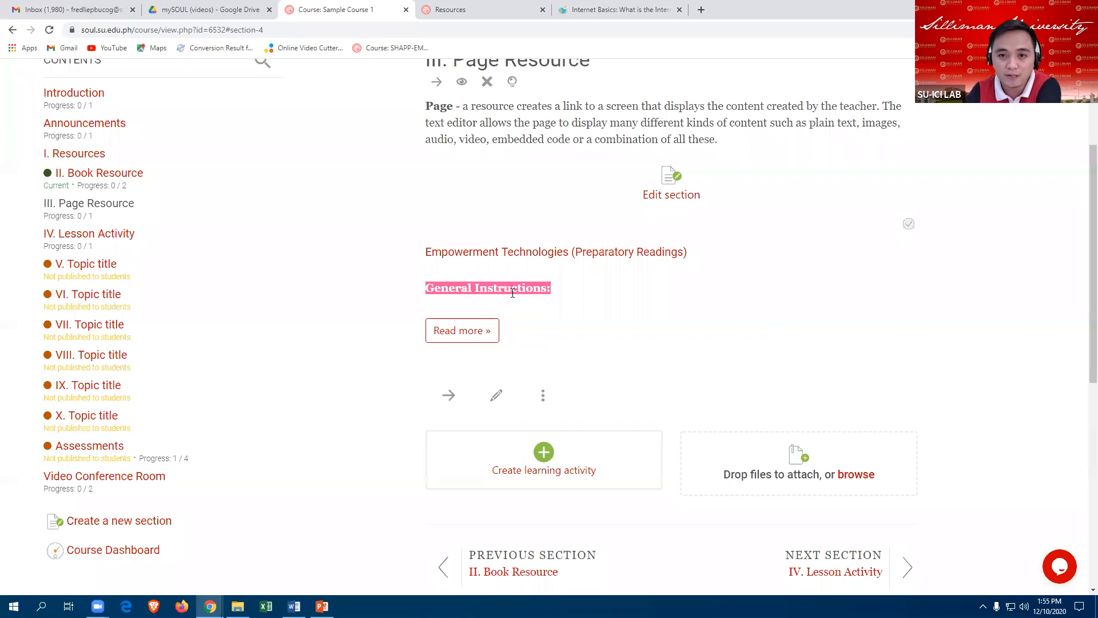
Step: Open the Empowerment Technologies (Preparatory Readings) page and preview the linked material of Readings 1, 2 and 3
click(466, 331)
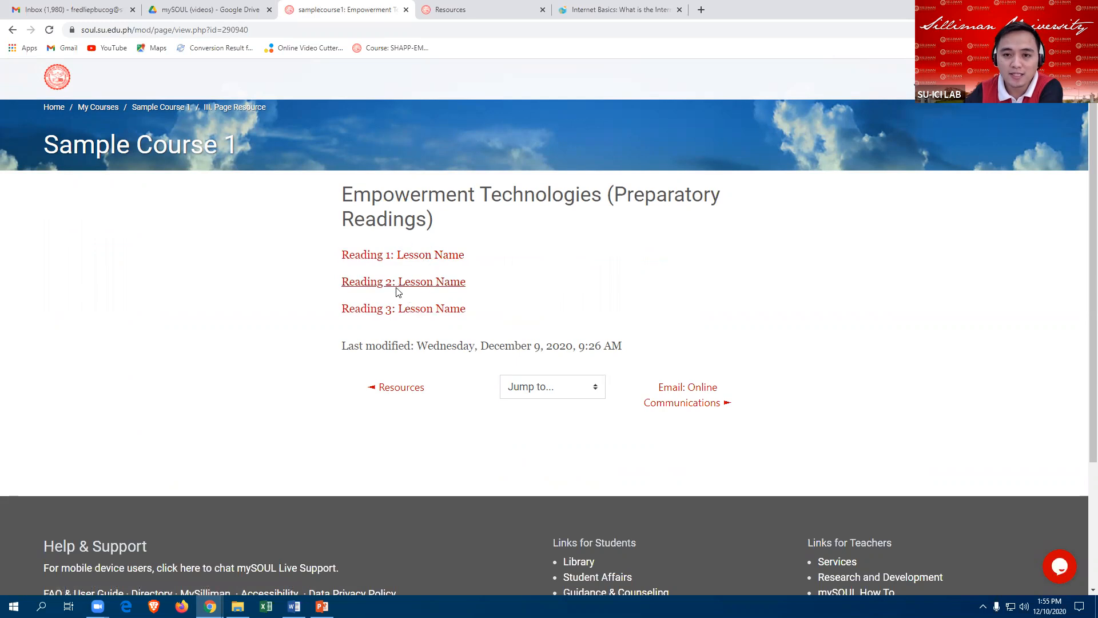
click(395, 258)
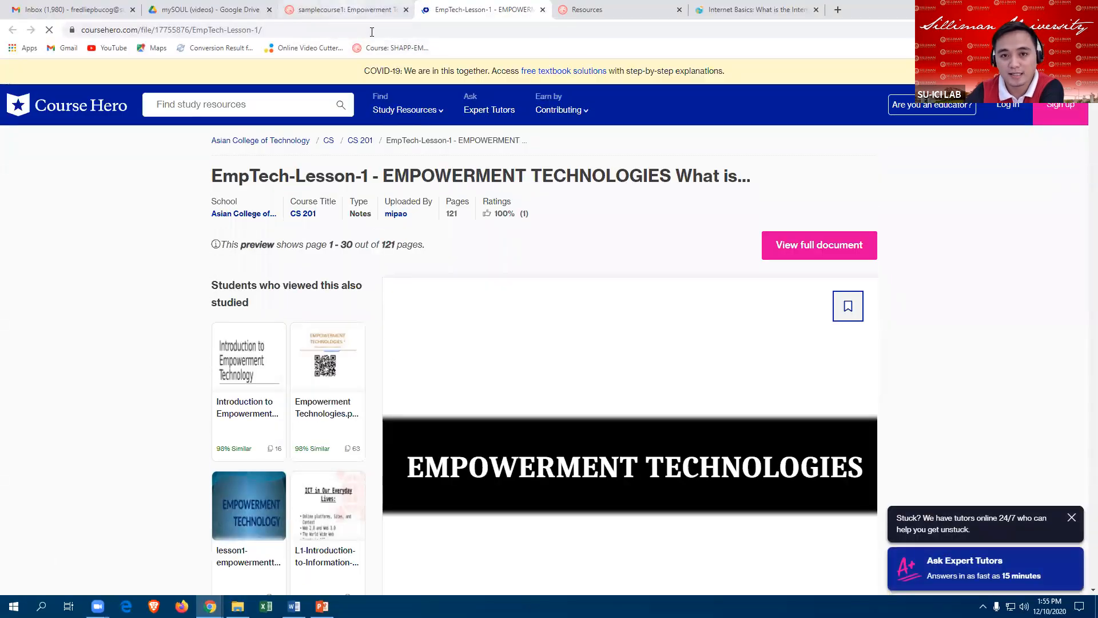
click(366, 9)
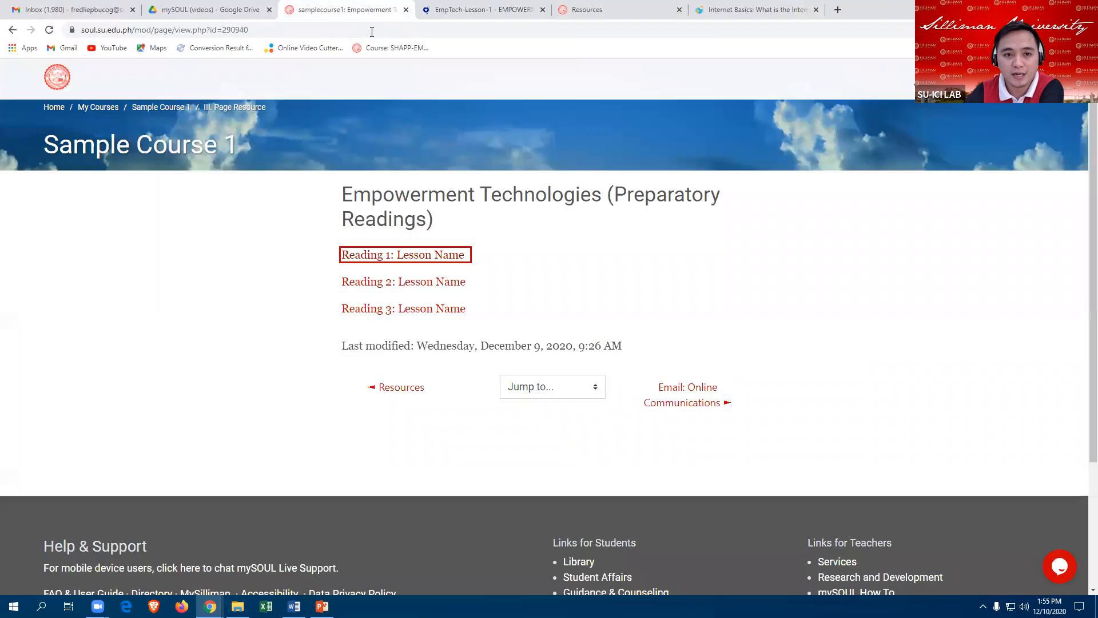
click(380, 287)
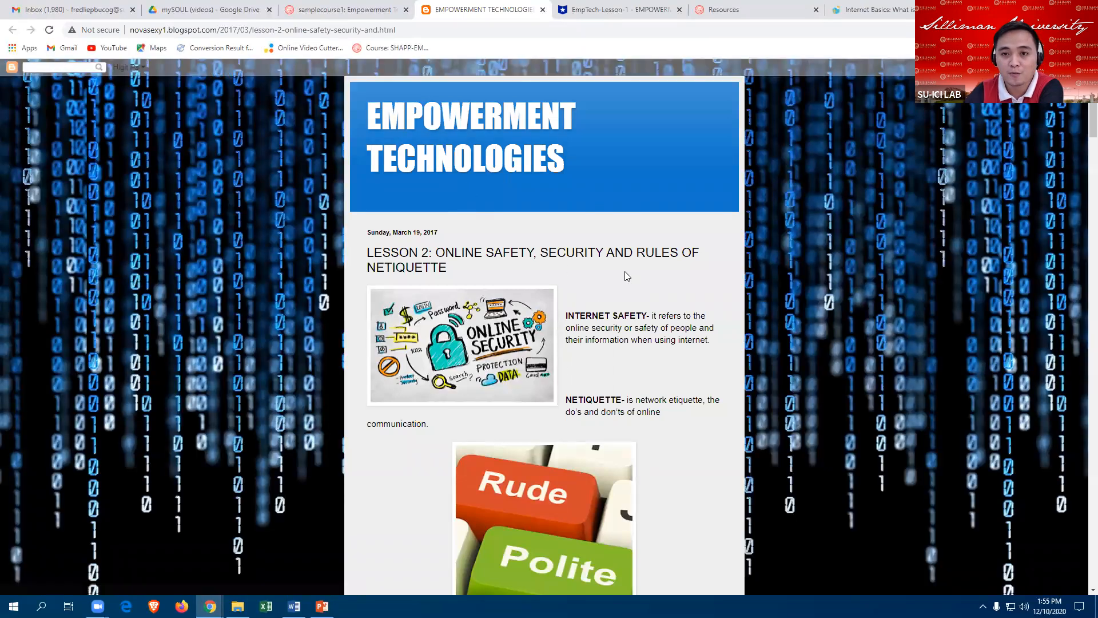
click(343, 10)
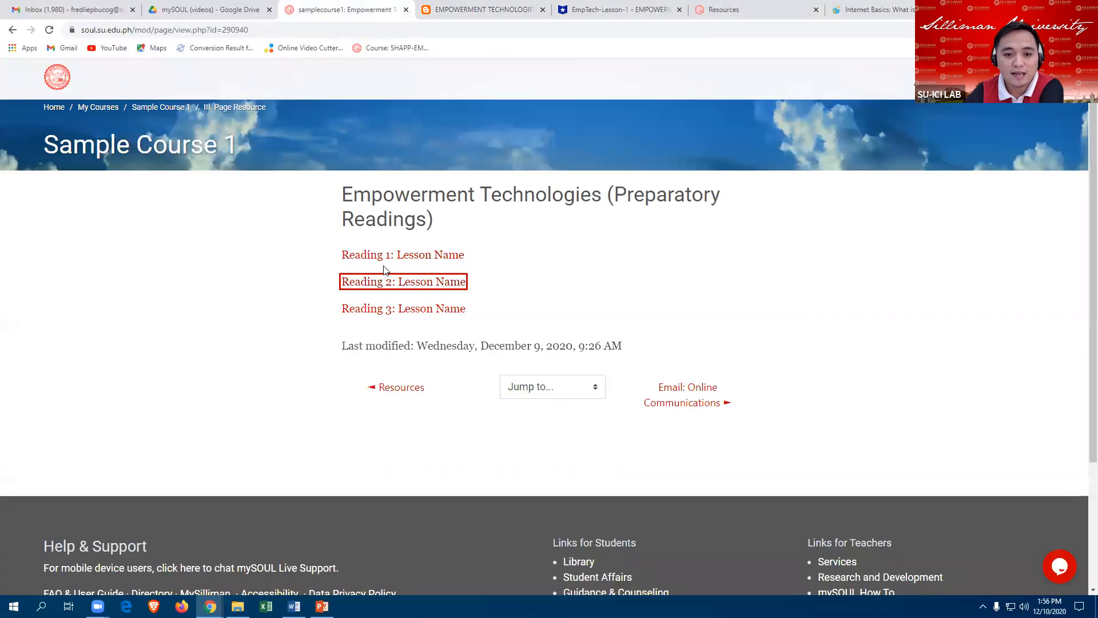
click(399, 309)
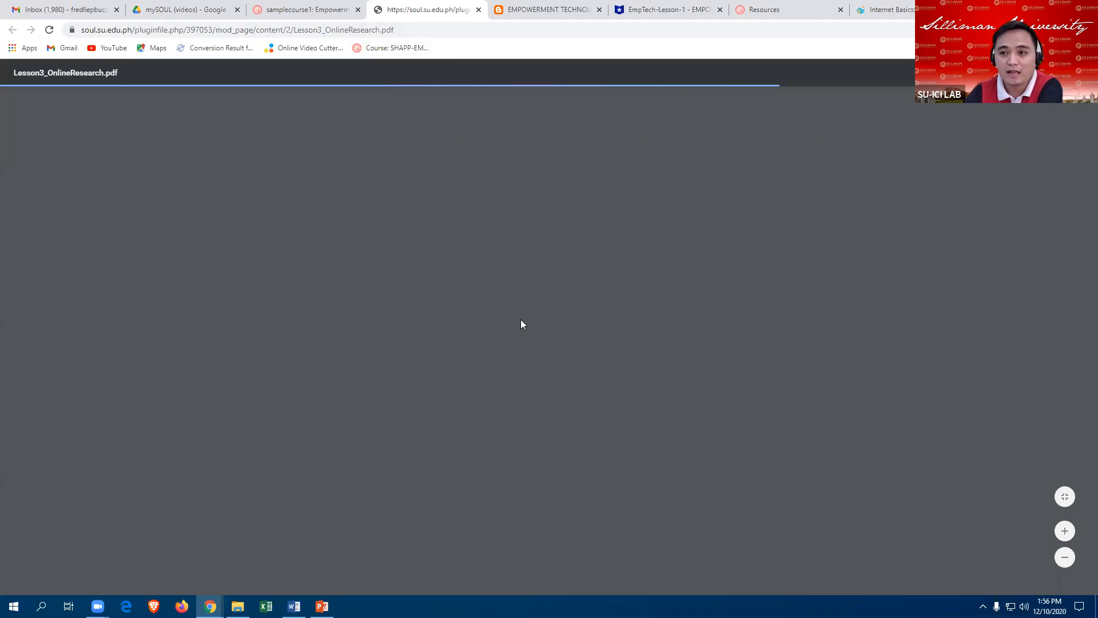
click(298, 5)
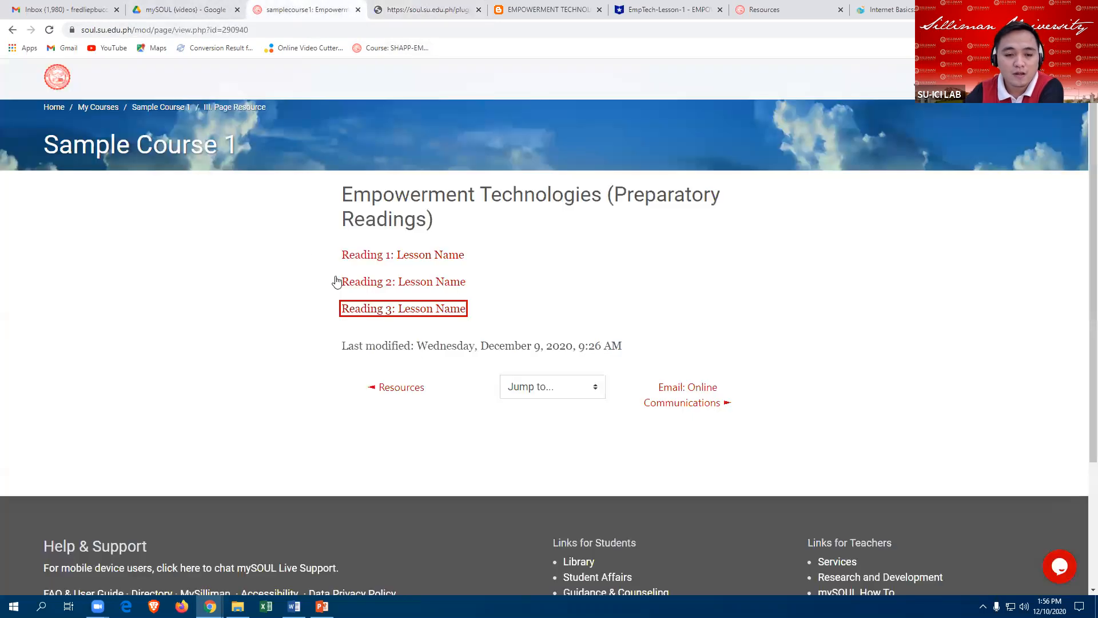
Step: Return to the III. Page Resource section of Sample Course 1 and highlight it as the current topic
click(128, 151)
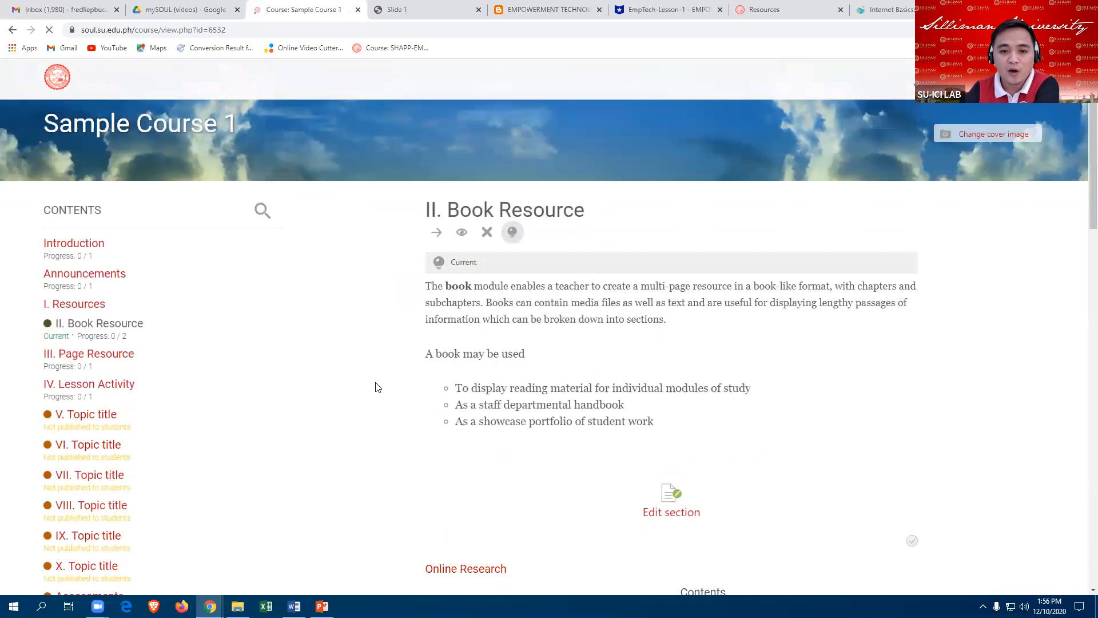
click(98, 354)
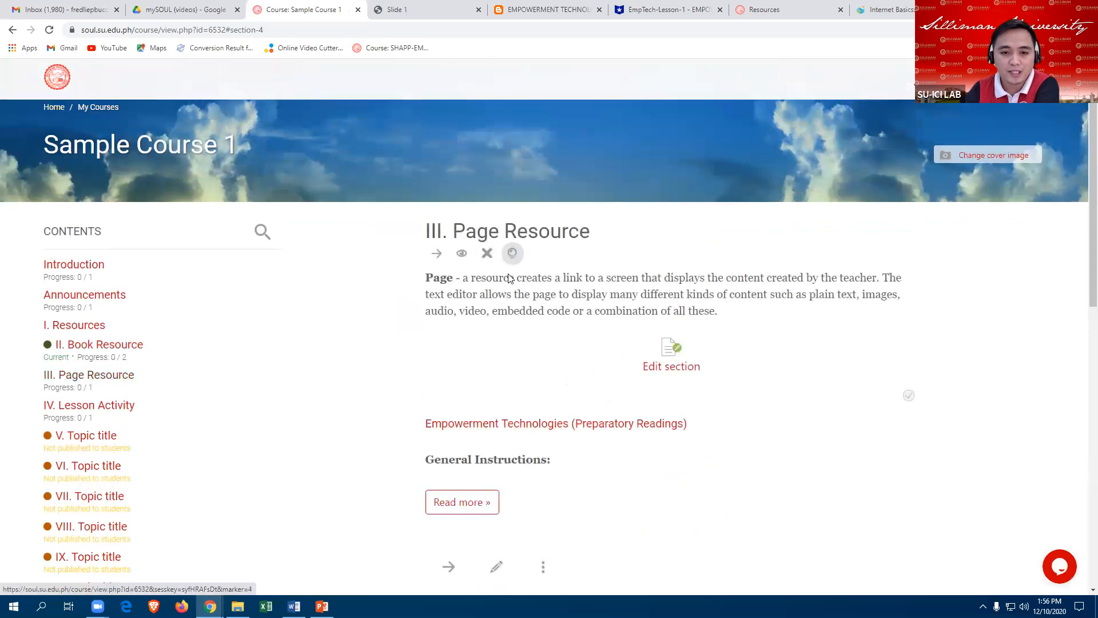
click(512, 253)
Step: Start adding a new Page resource to the III. Page Resource section
scroll(537, 429, down, 2)
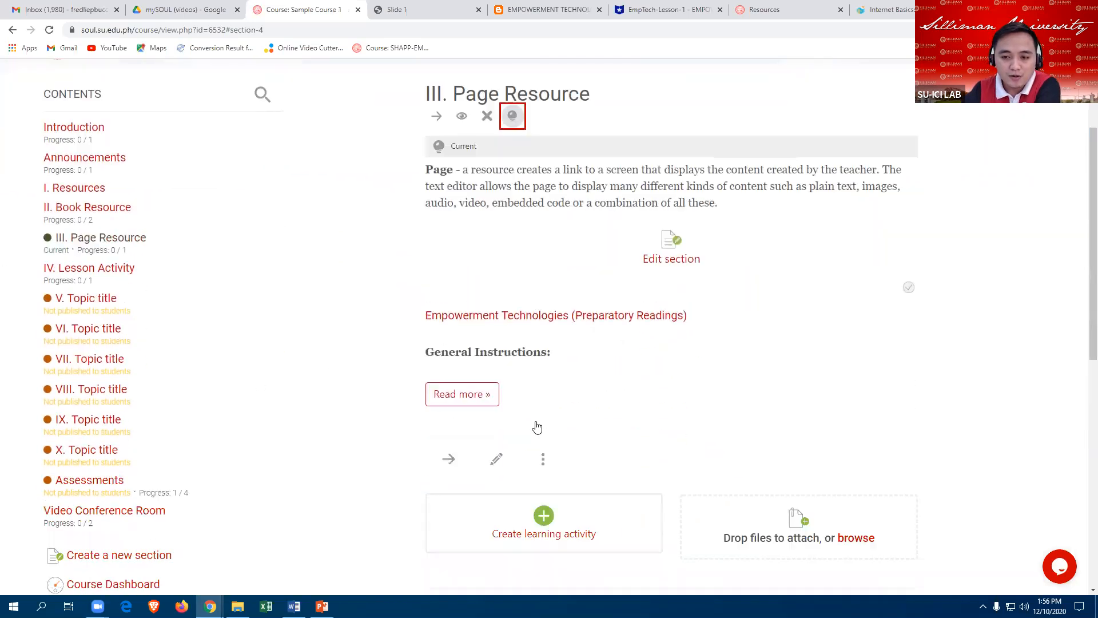
scroll(536, 428, down, 4)
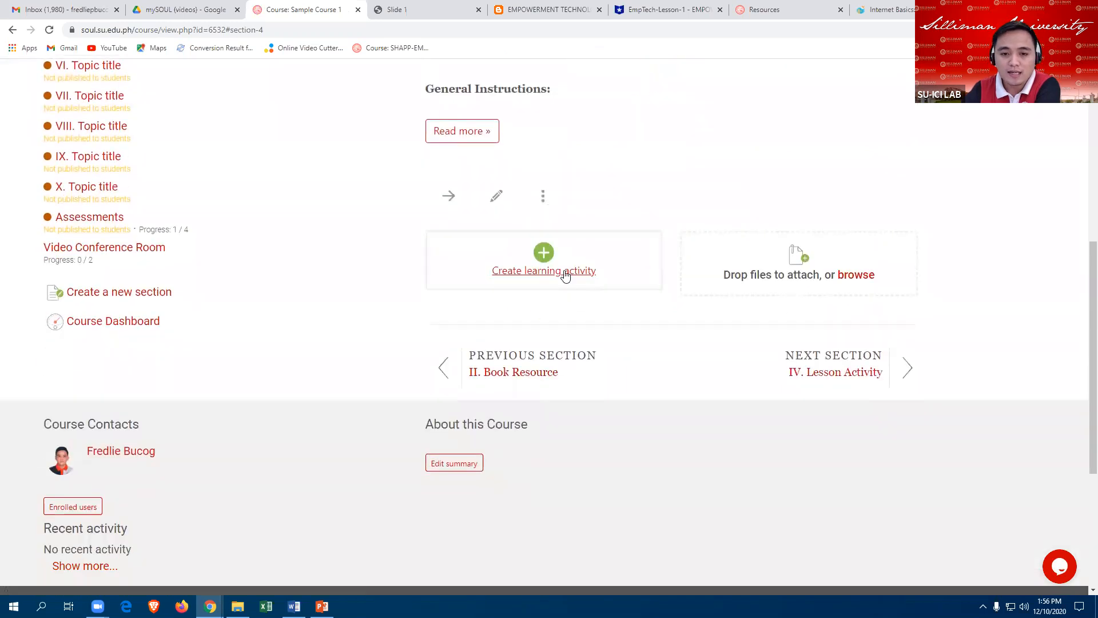
click(544, 254)
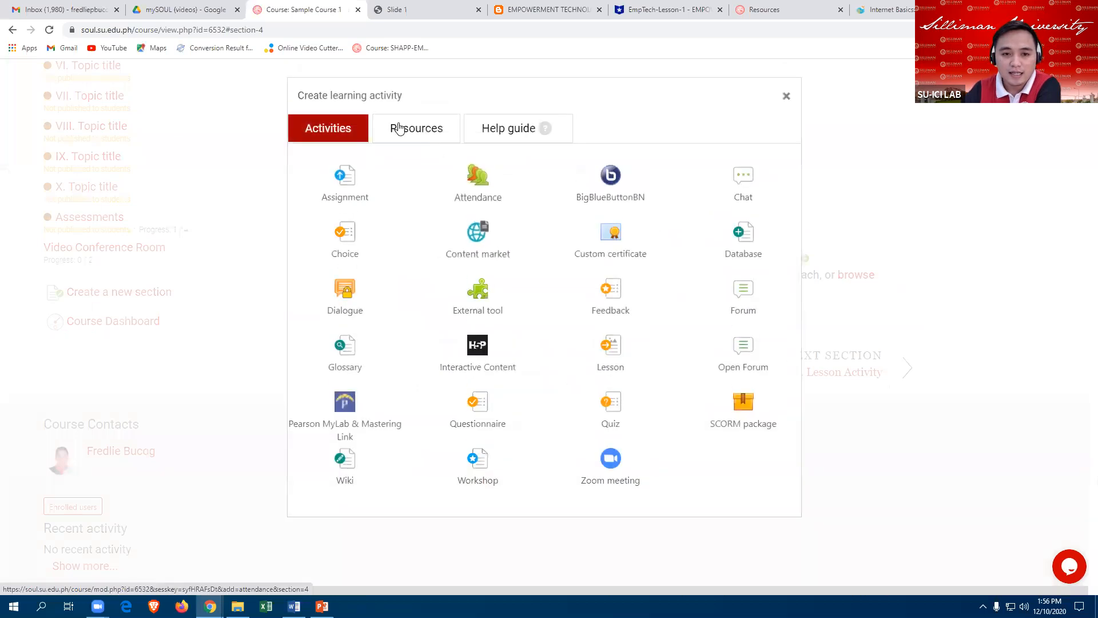
click(415, 133)
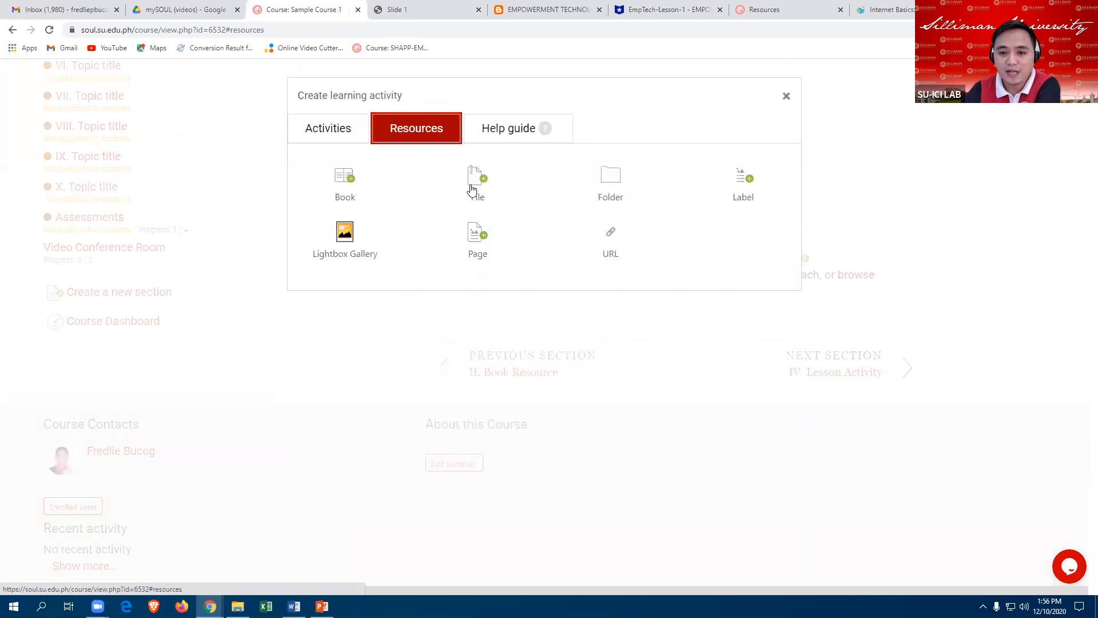
click(476, 239)
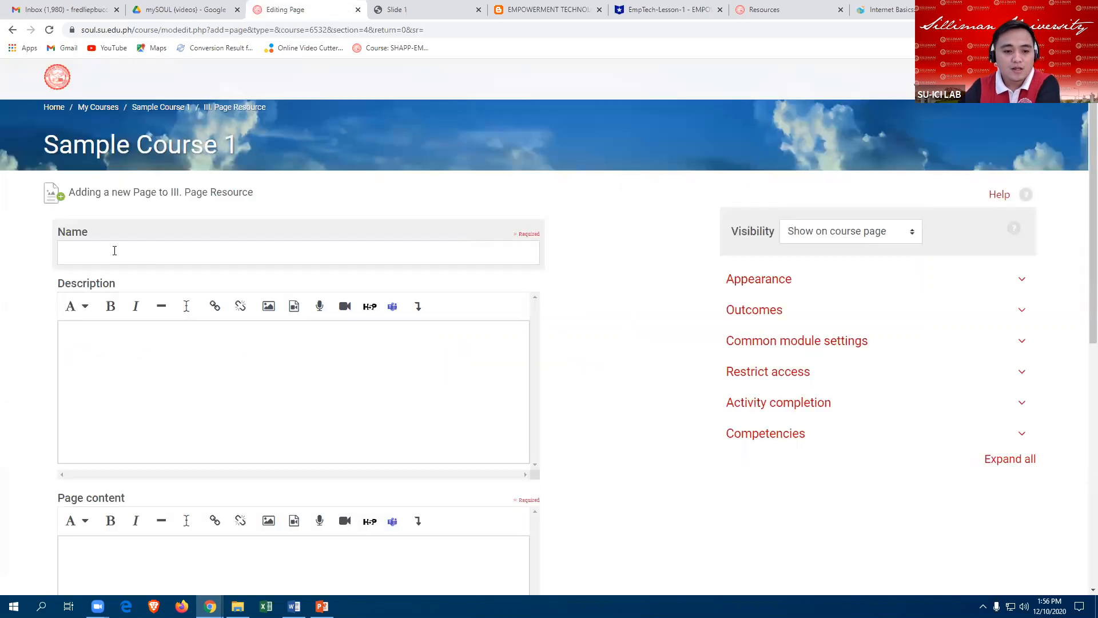
click(102, 245)
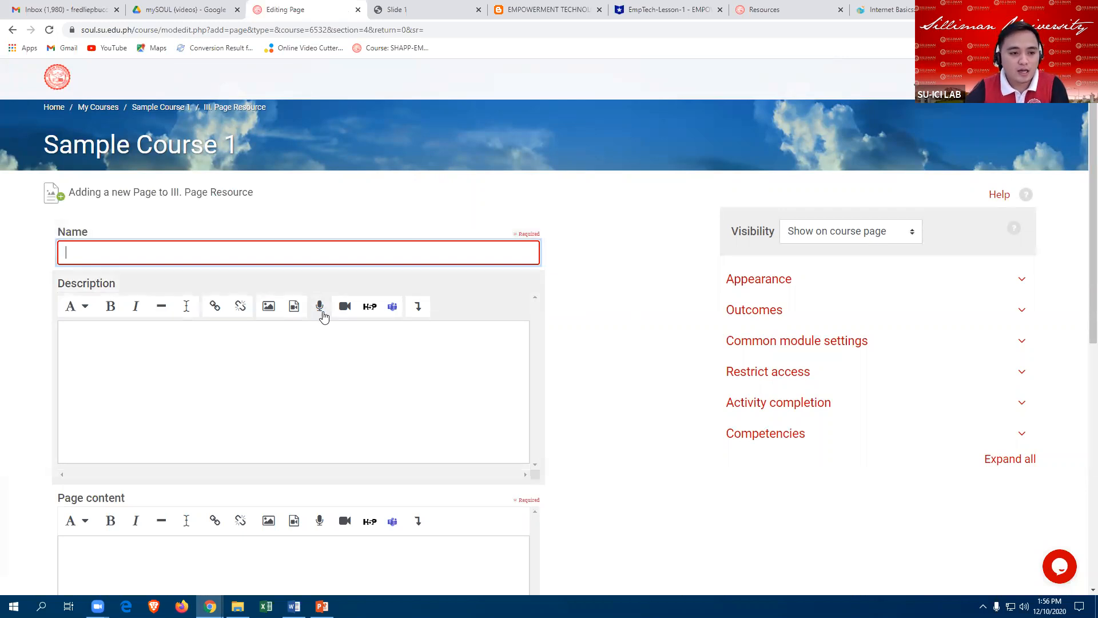
scroll(331, 309, down, 1)
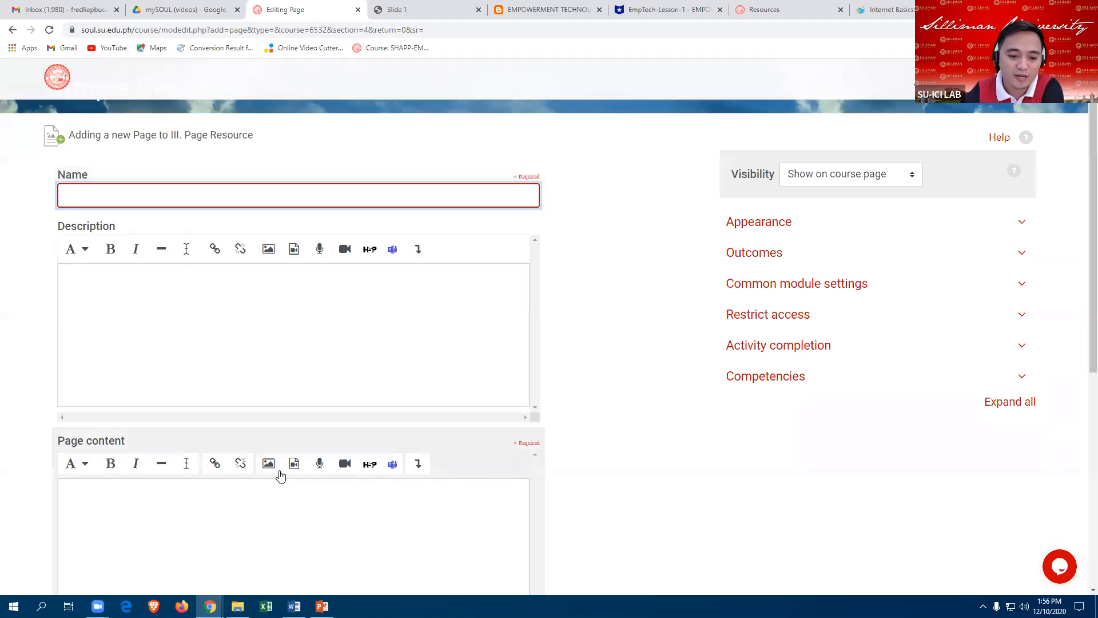
Step: Switch to the Resources Topic document in Word and copy the Resources heading, its description and the reading instruction under Page Resource
mouse_move(294, 606)
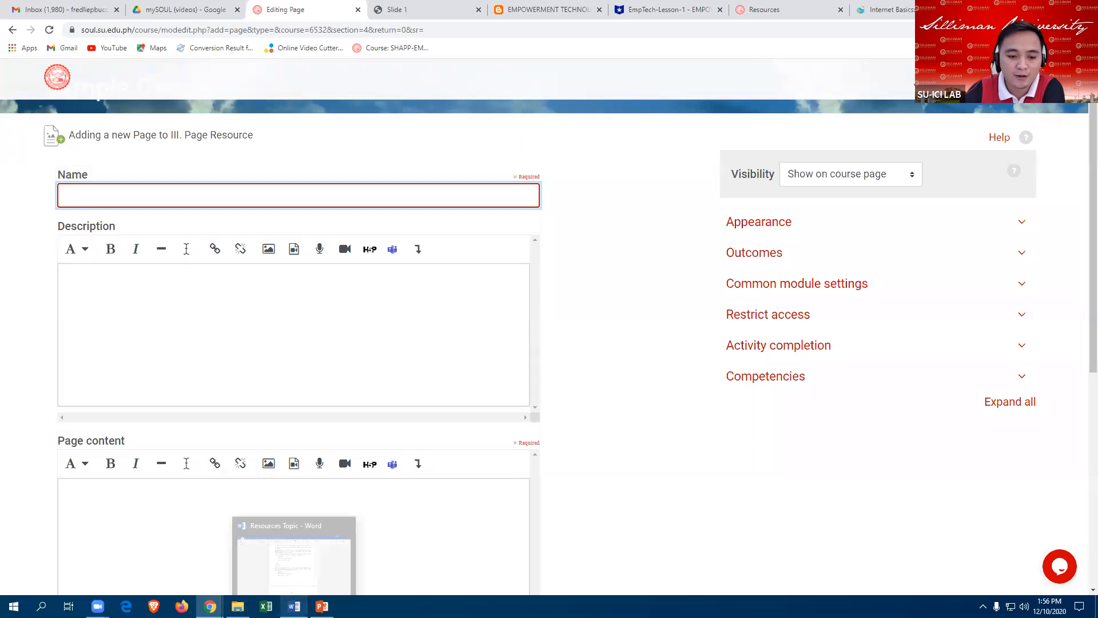
click(294, 549)
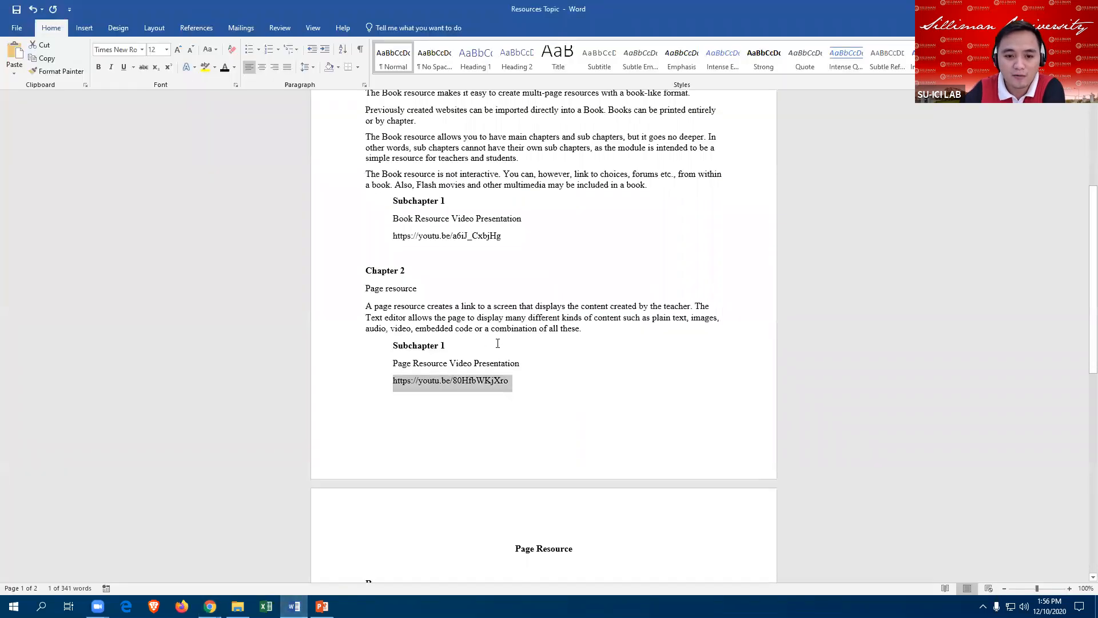
scroll(566, 374, down, 3)
scroll(581, 415, down, 7)
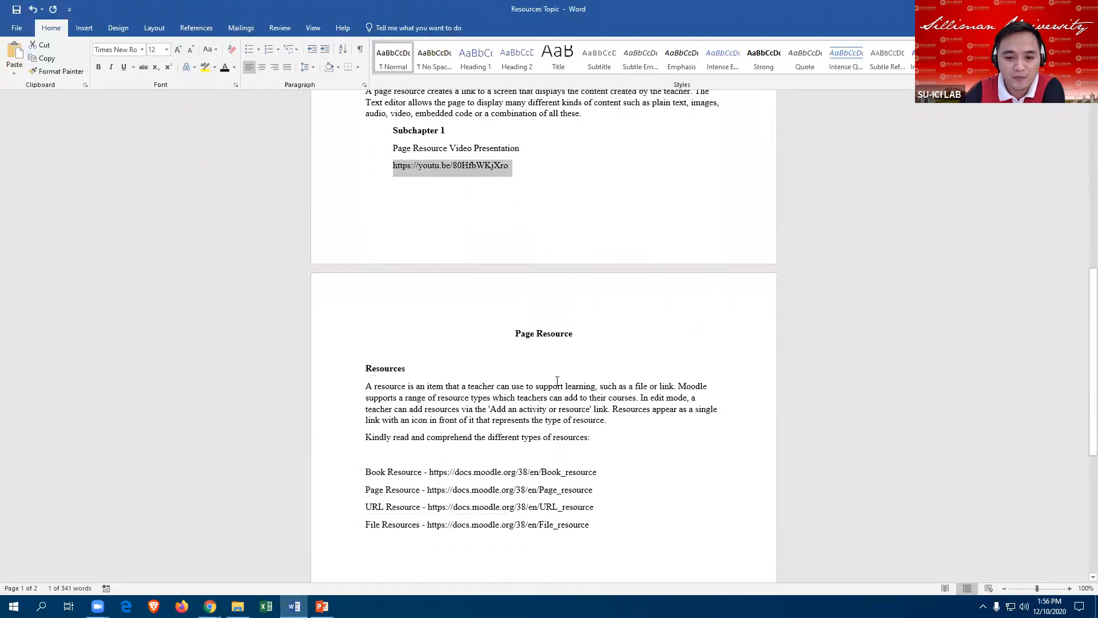
drag(365, 313, 610, 396)
key(ctrl+c)
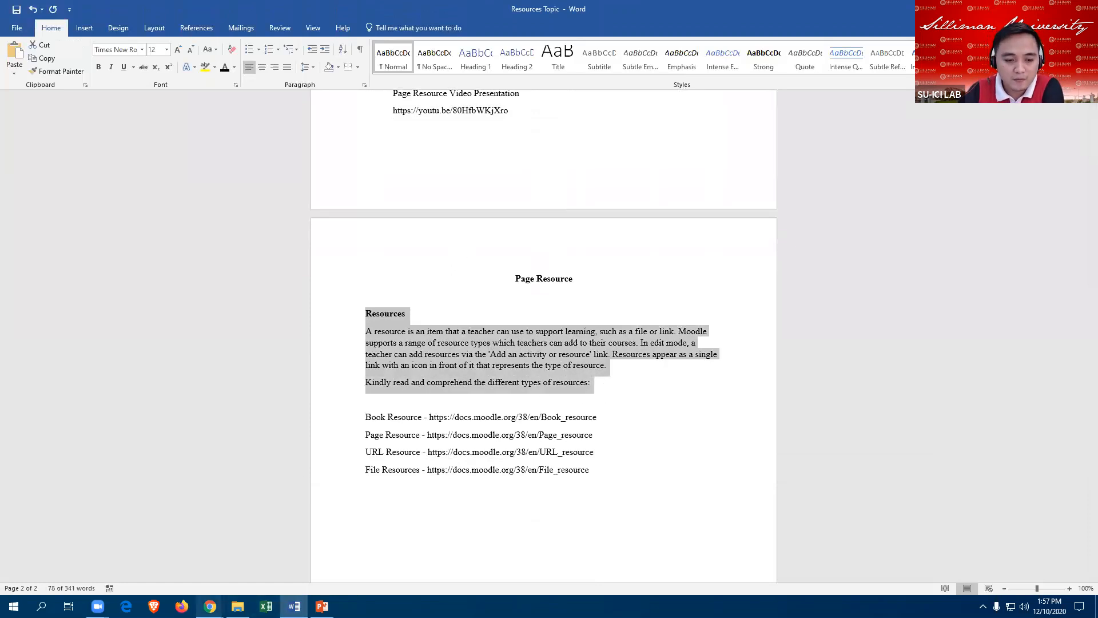
Step: Return to the new page form in Chrome and set the page's name to Resources
click(210, 606)
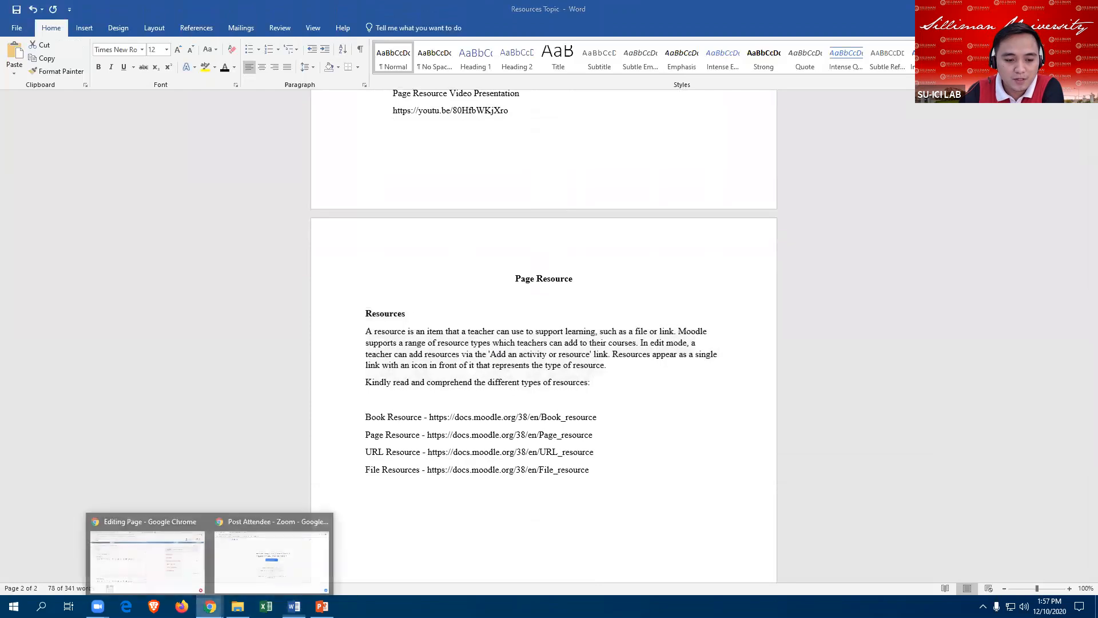
click(163, 562)
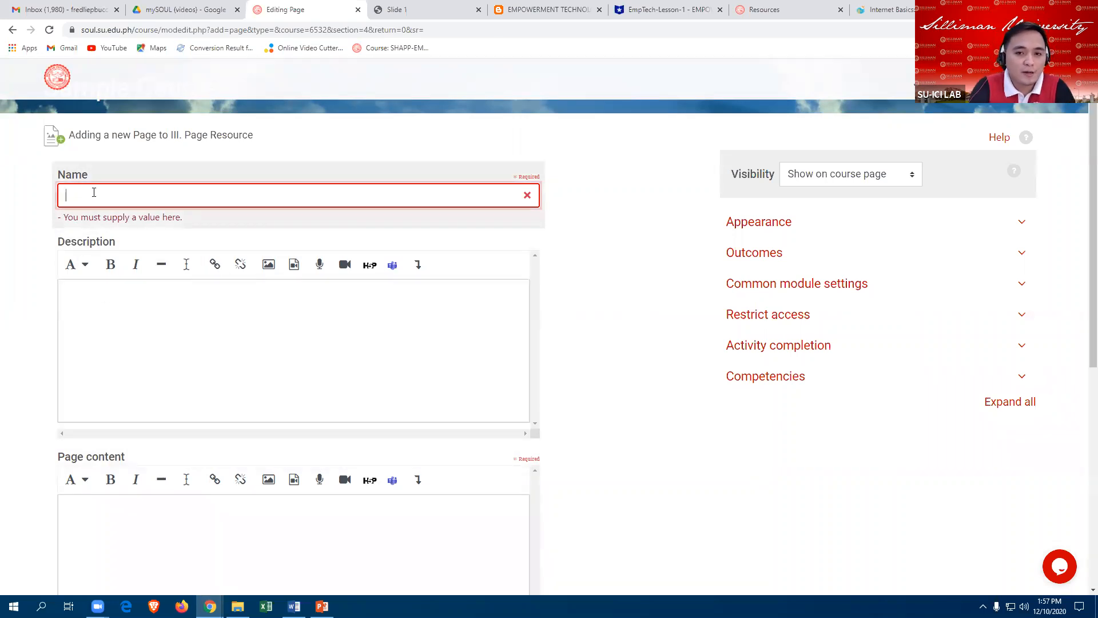
text(Resources)
click(87, 294)
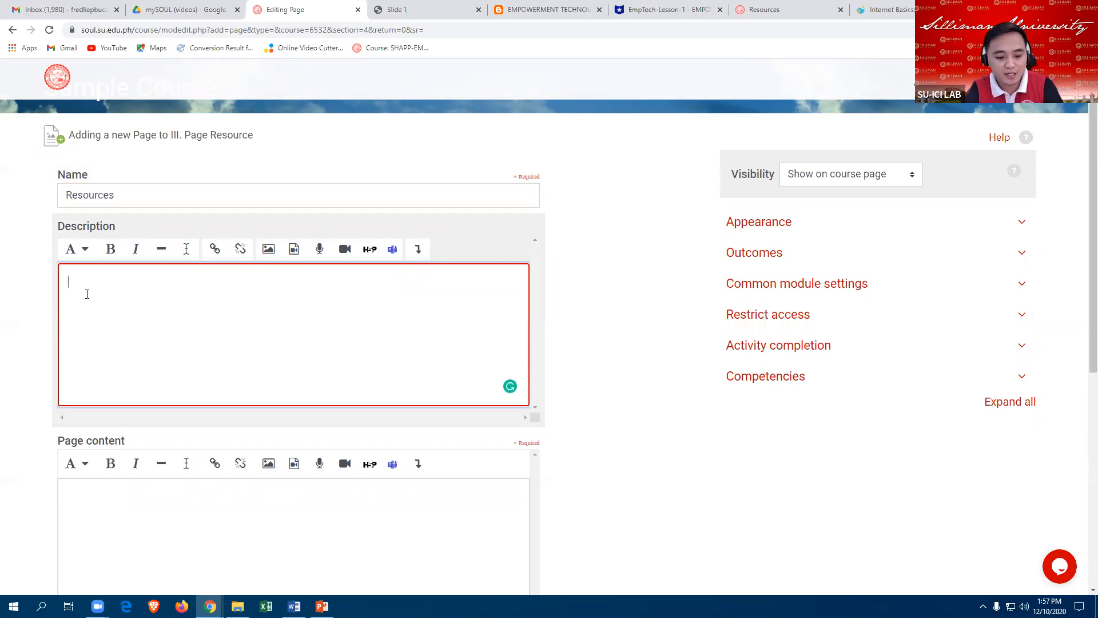
Step: Paste the copied text into the page's Description and remove the Resources heading and the empty line above the first paragraph
key(ctrl+v)
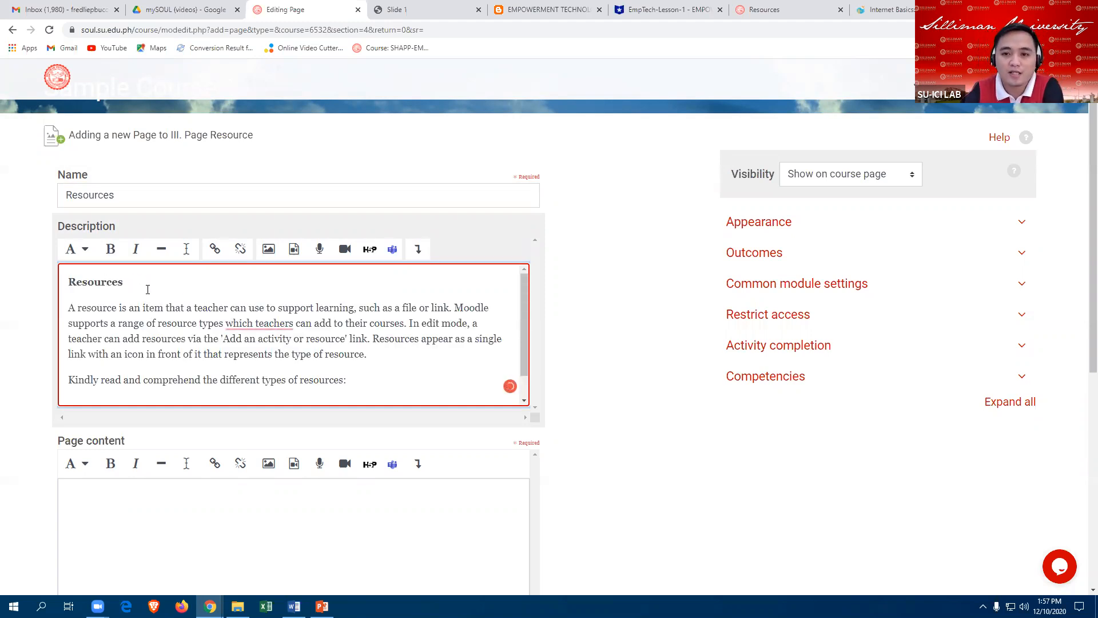
double_click(91, 282)
key(BackSpace)
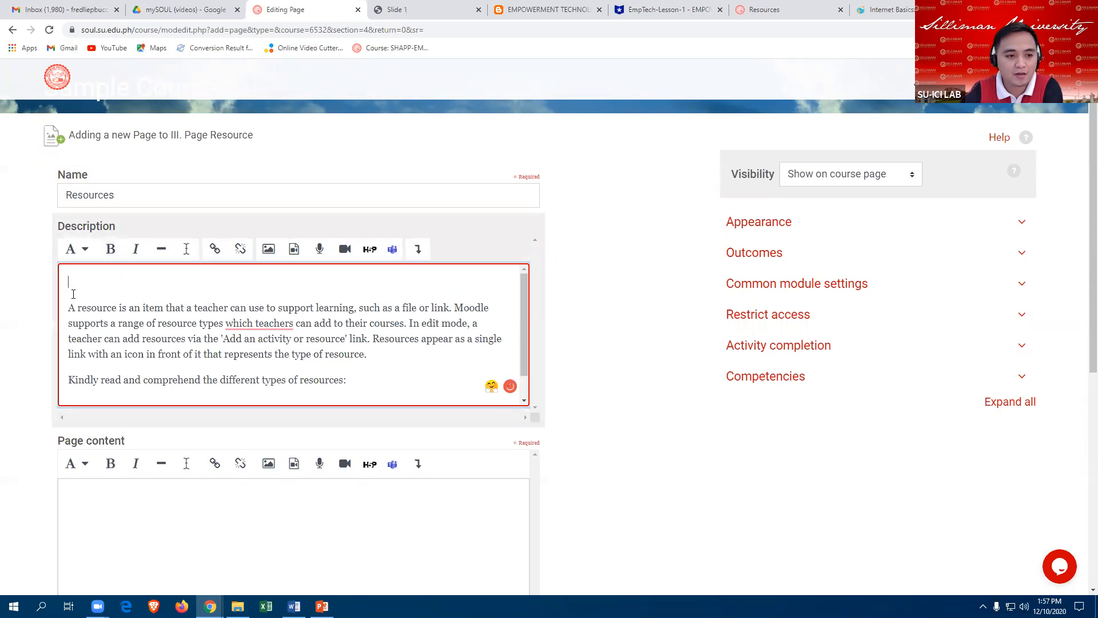
click(69, 308)
key(BackSpace)
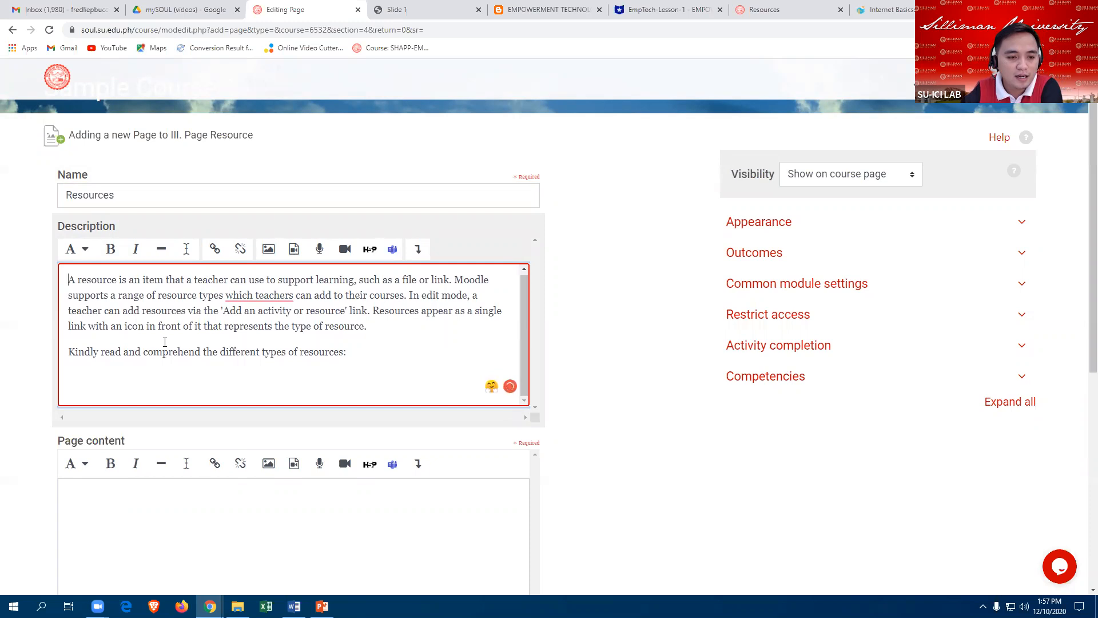
drag(70, 351, 381, 351)
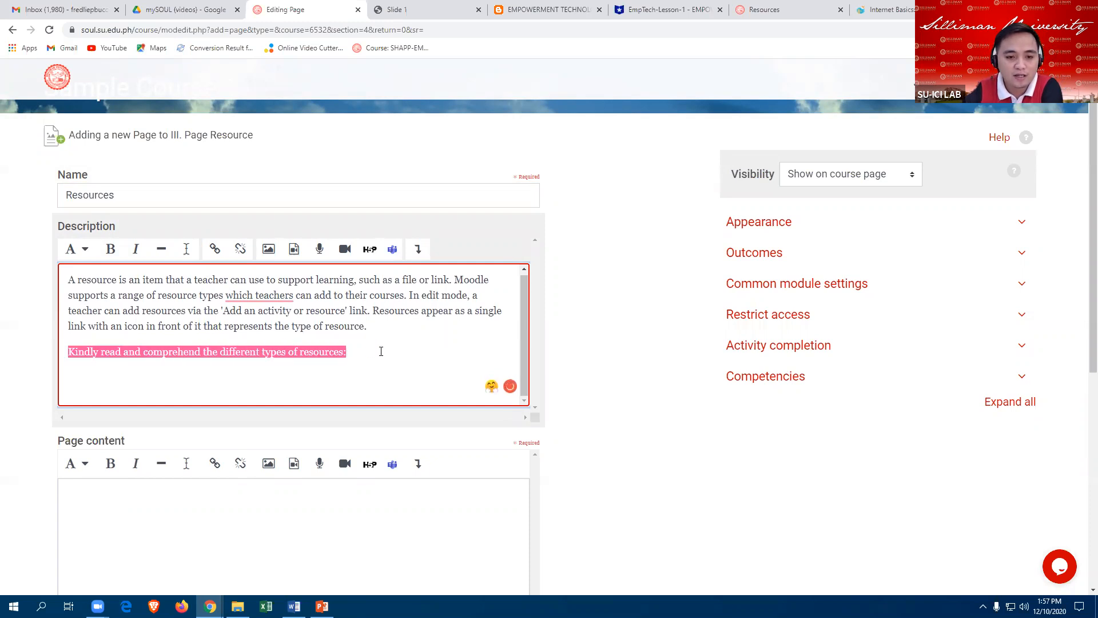
Step: Place the cursor in the empty Page content, then switch to the Resources Topic document in Word and copy the words Book Resource
scroll(392, 358, down, 3)
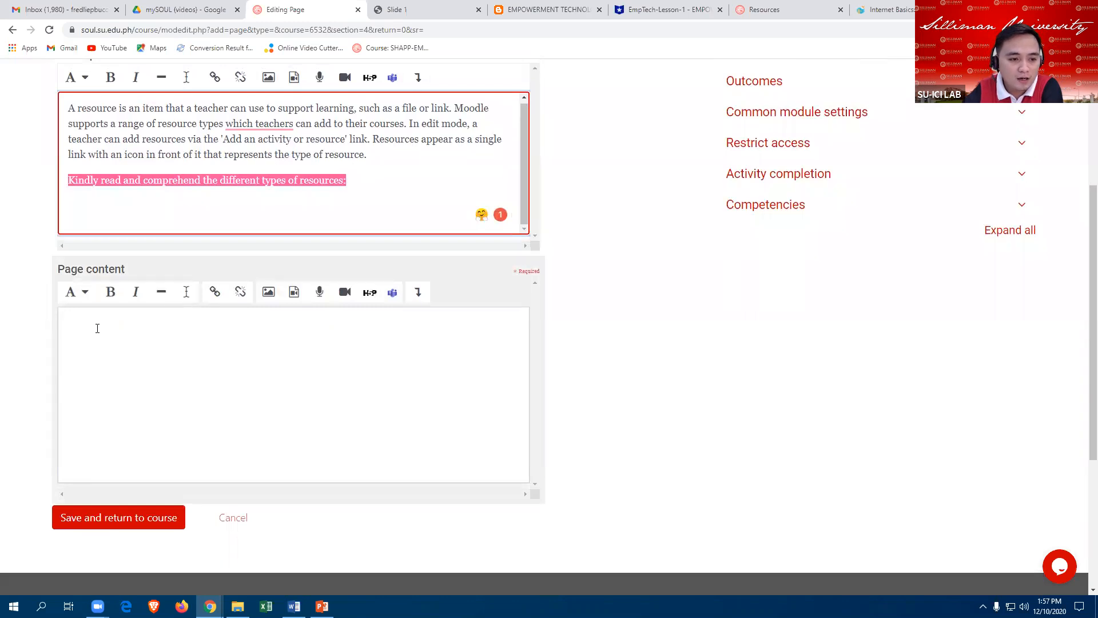
click(96, 326)
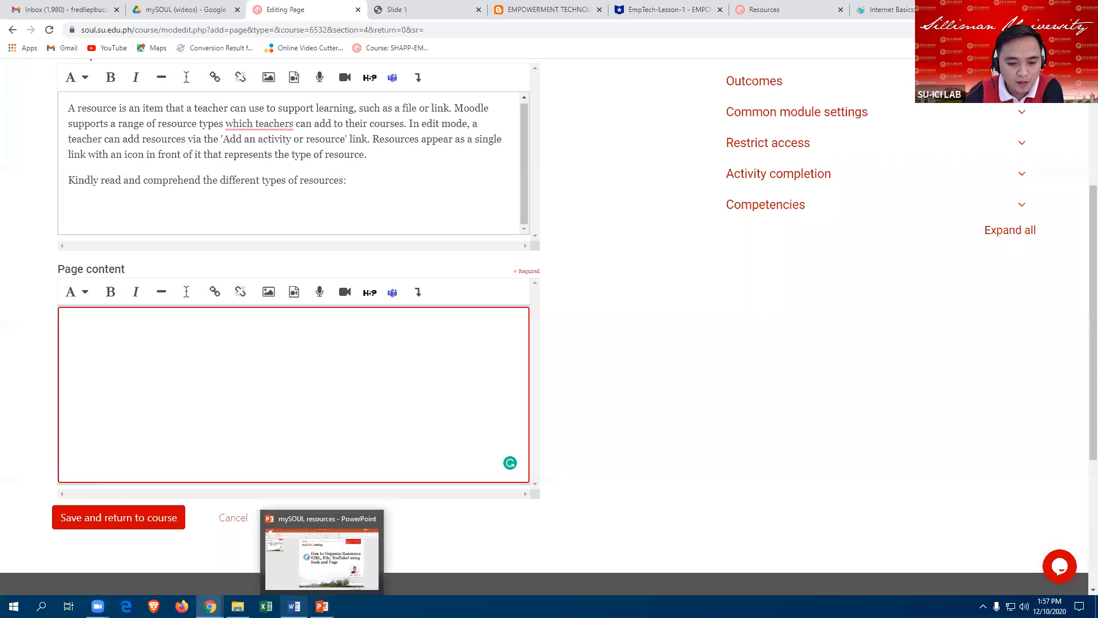
mouse_move(294, 607)
click(292, 562)
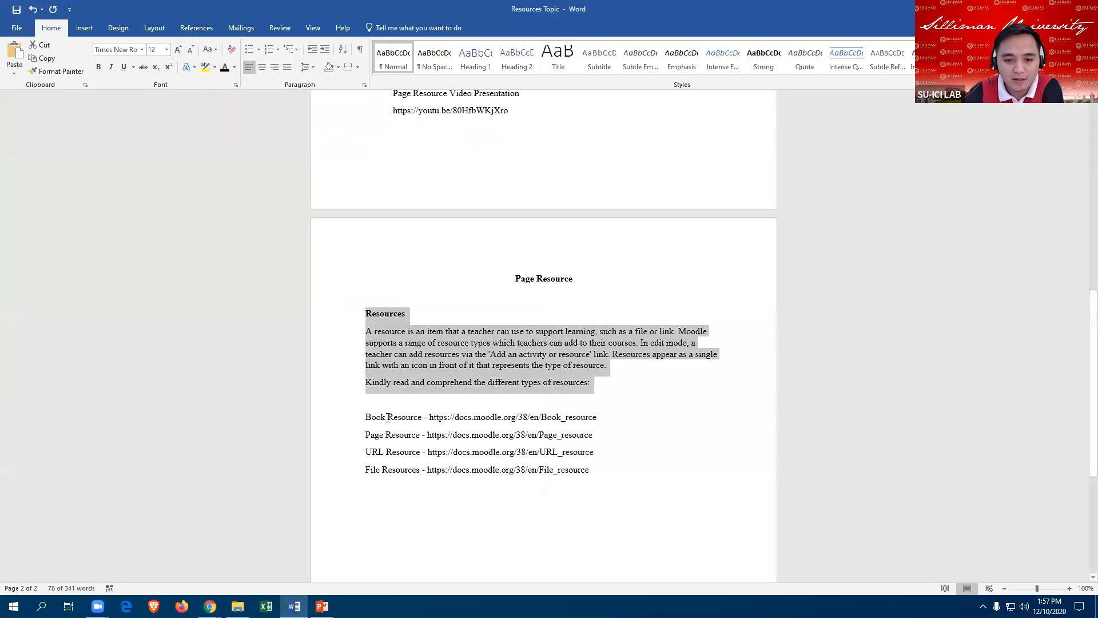
drag(366, 416, 413, 414)
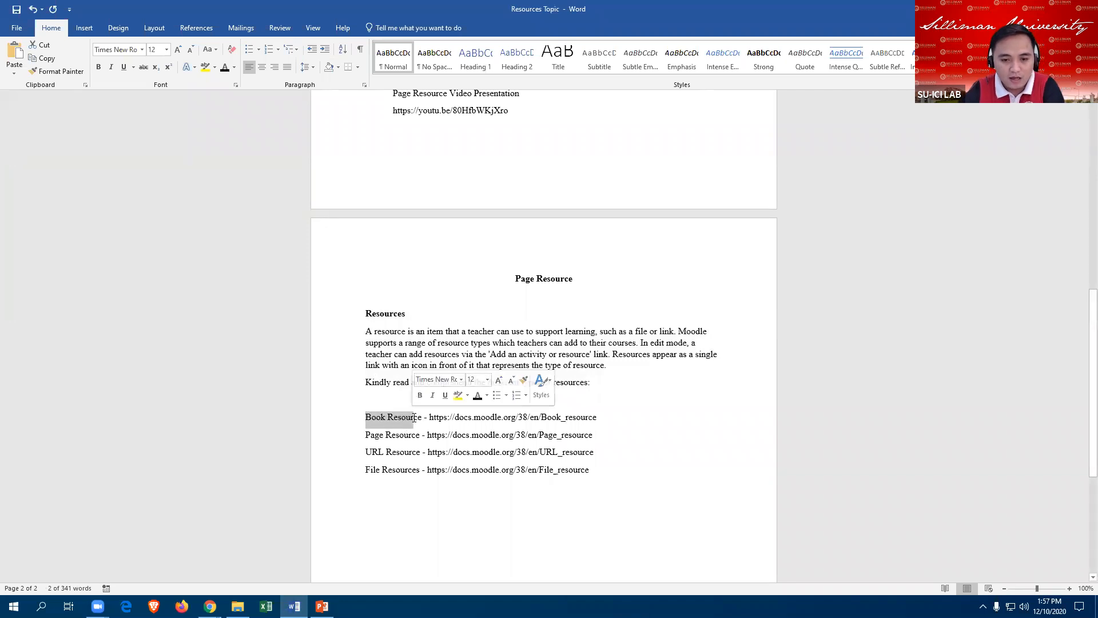
click(368, 408)
scroll(371, 400, down, 2)
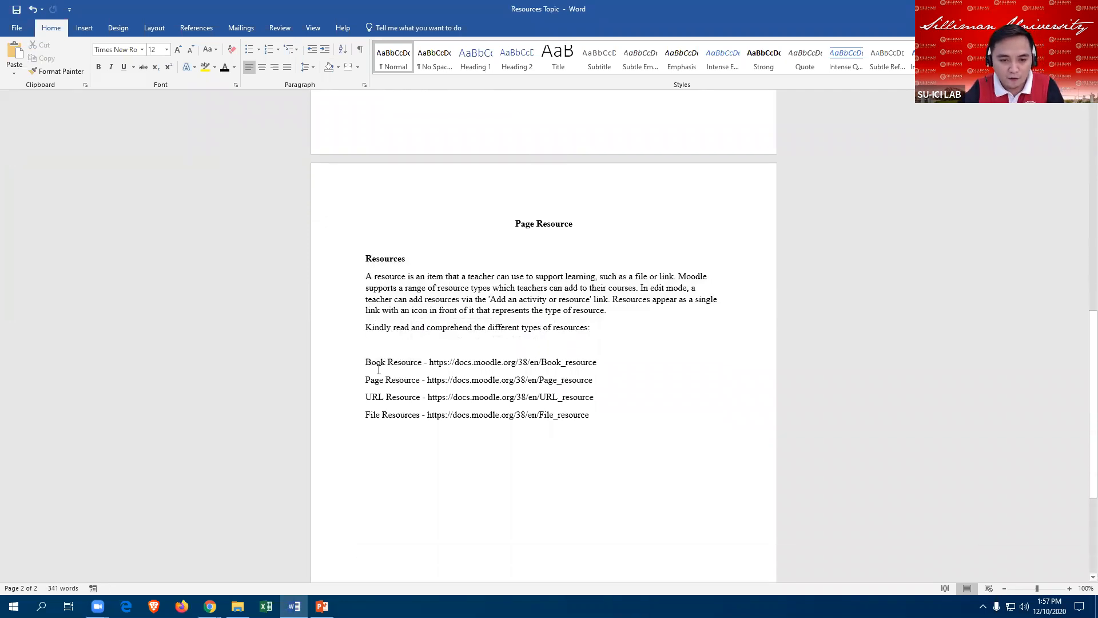
drag(383, 361, 419, 359)
key(ctrl+c)
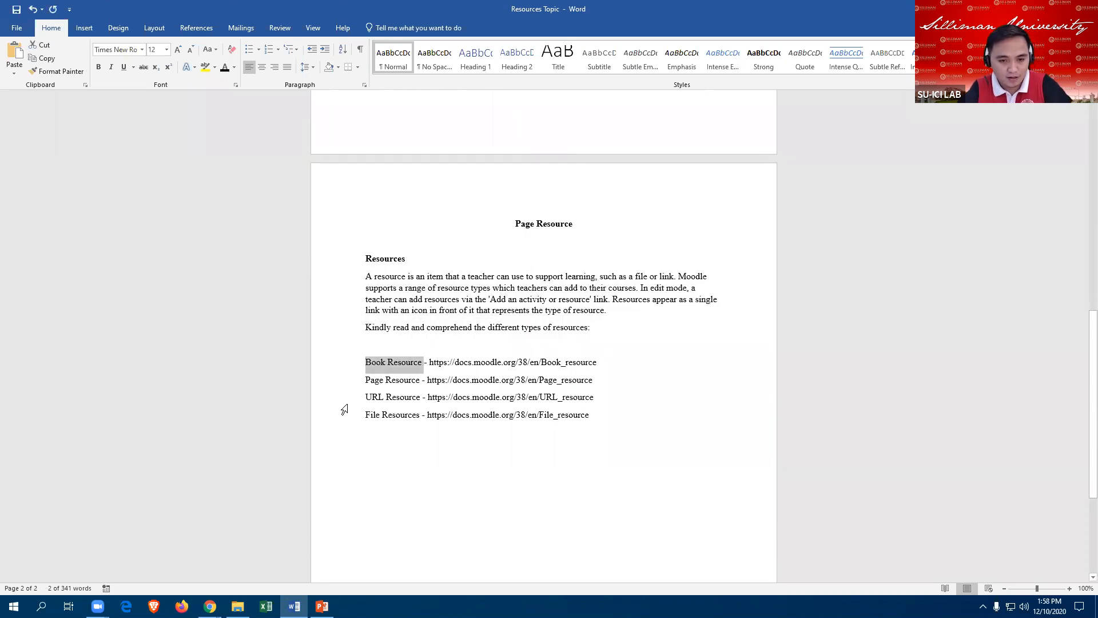
Step: Return to the page form in Chrome and paste Book Resource as the first line of the Page content
click(210, 606)
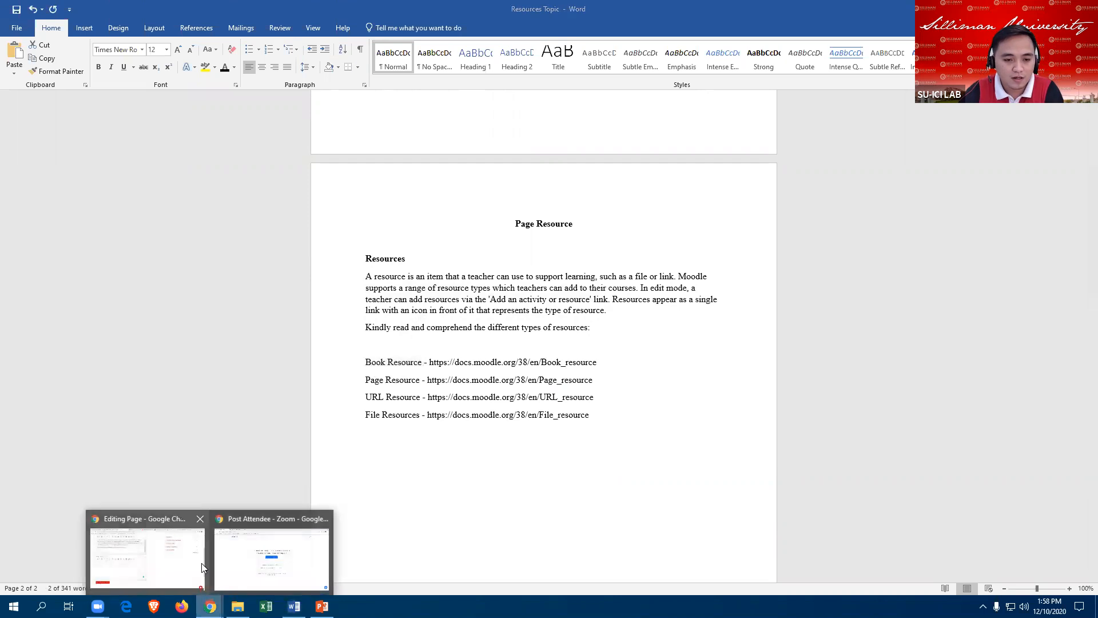
click(172, 557)
click(82, 330)
key(ctrl+v)
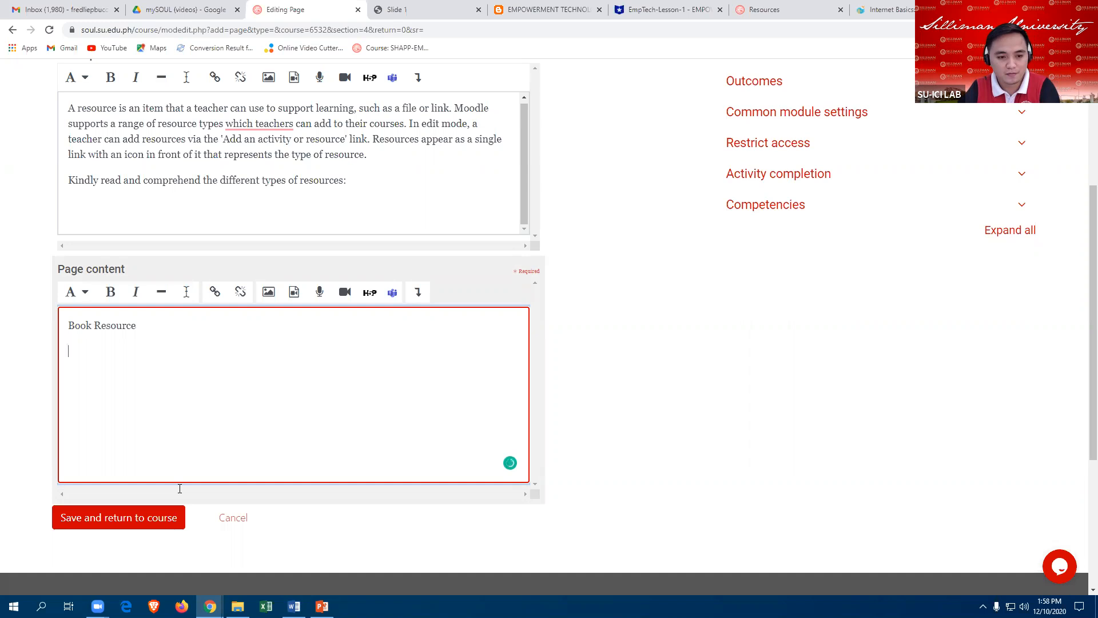
Step: Copy Page Resource from the Word document and paste it below Book Resource in the Page content in Chrome
click(295, 607)
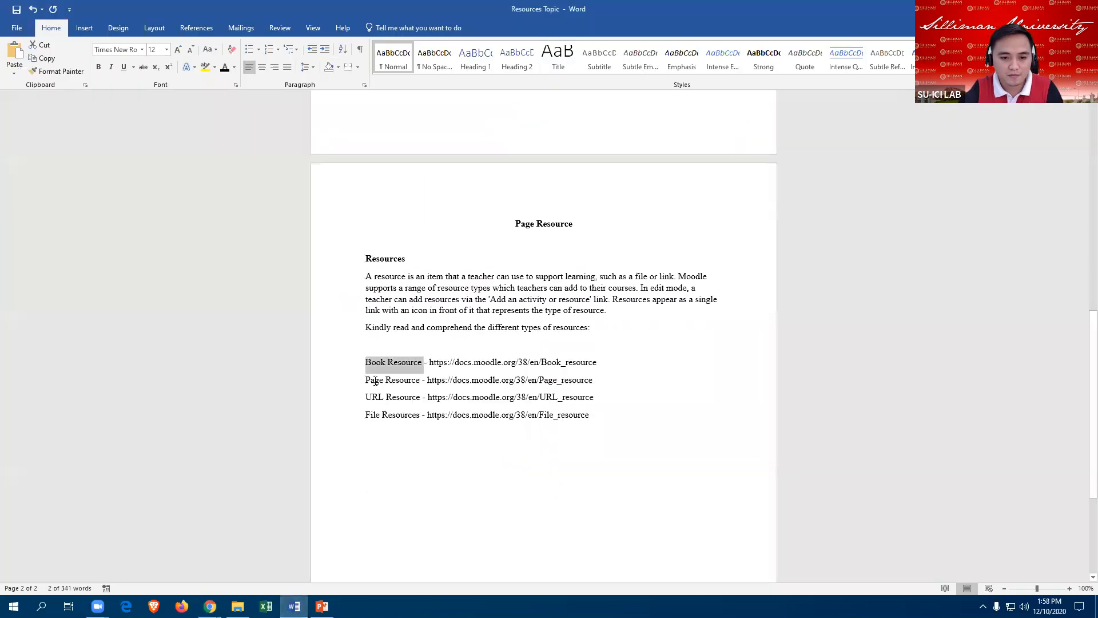
drag(374, 380, 419, 380)
key(ctrl+c)
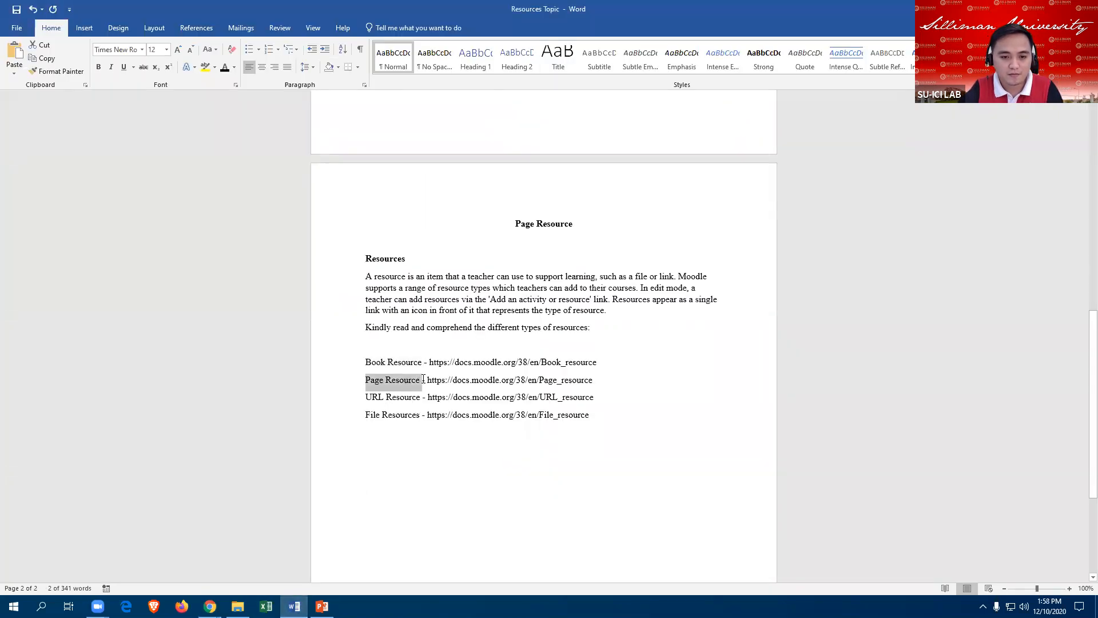
click(210, 607)
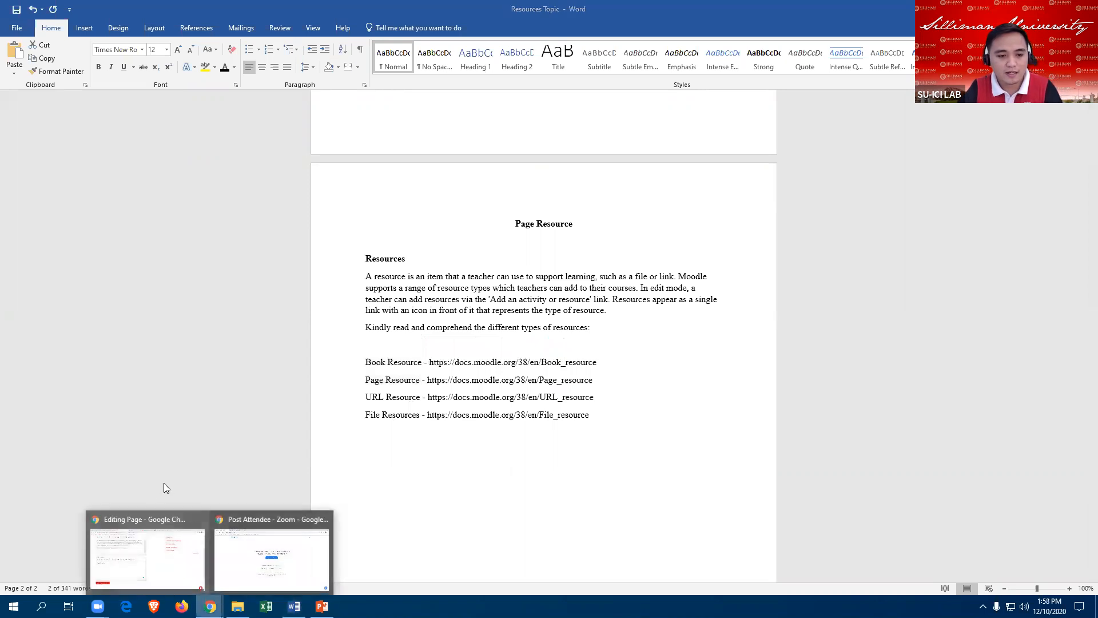
click(146, 553)
key(ctrl+v)
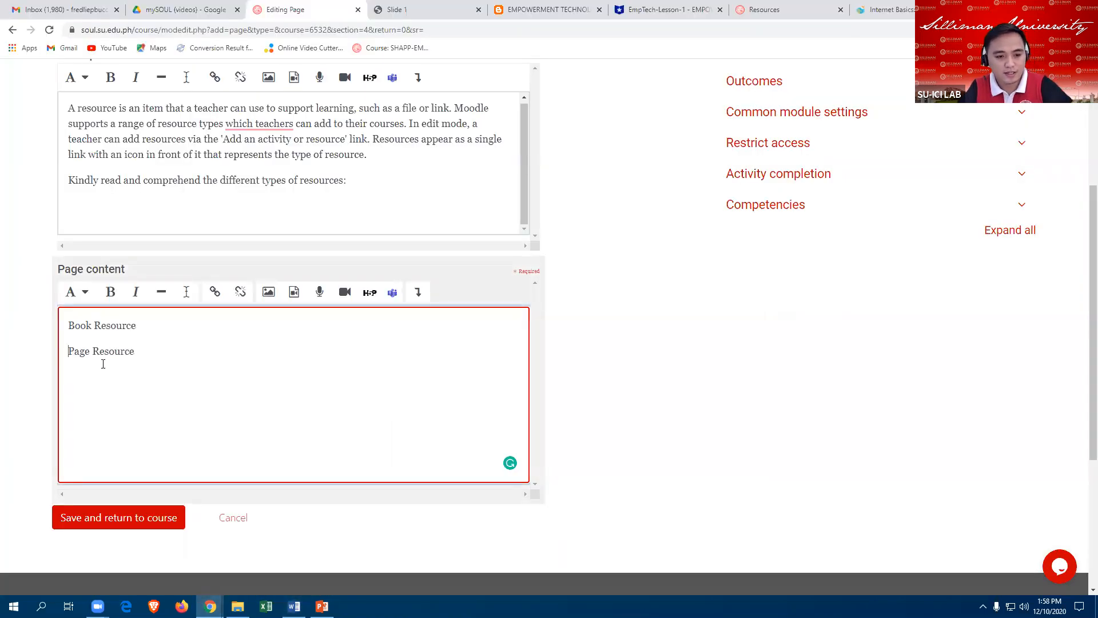
Step: Copy URL Resource from the Word document and paste it on a new line below Page Resource in Chrome
click(311, 542)
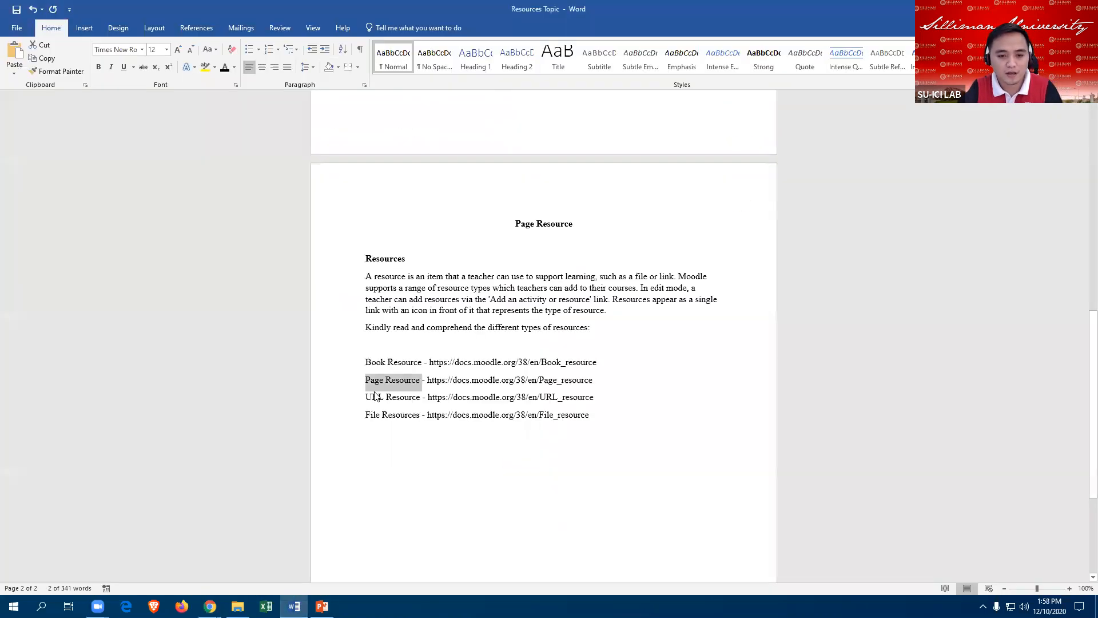
drag(366, 399, 418, 404)
key(ctrl+c)
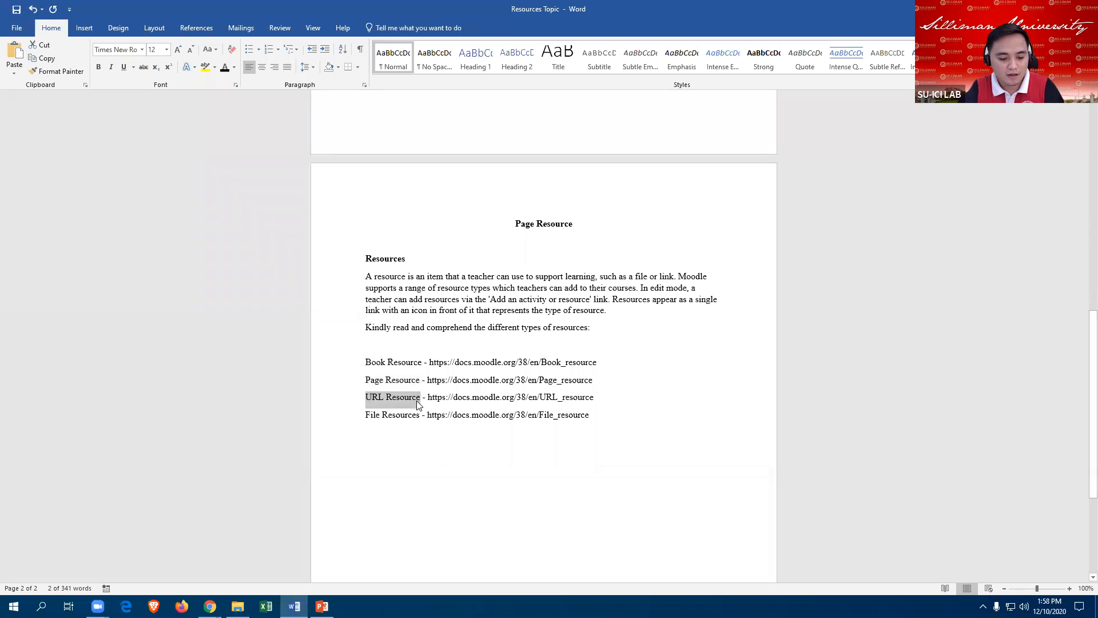
click(210, 607)
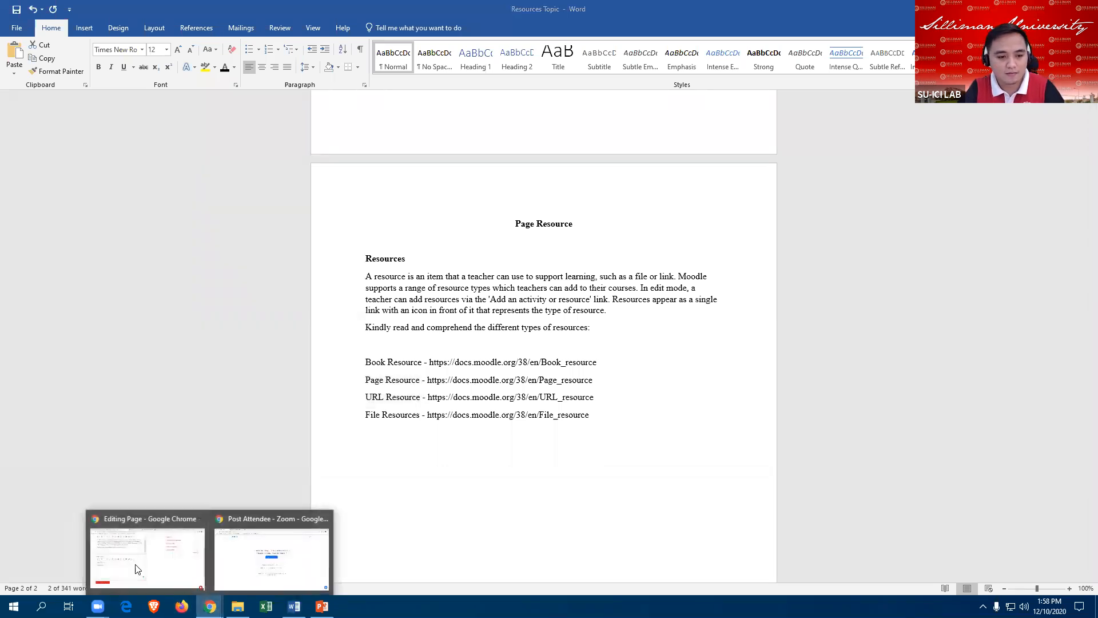
click(115, 532)
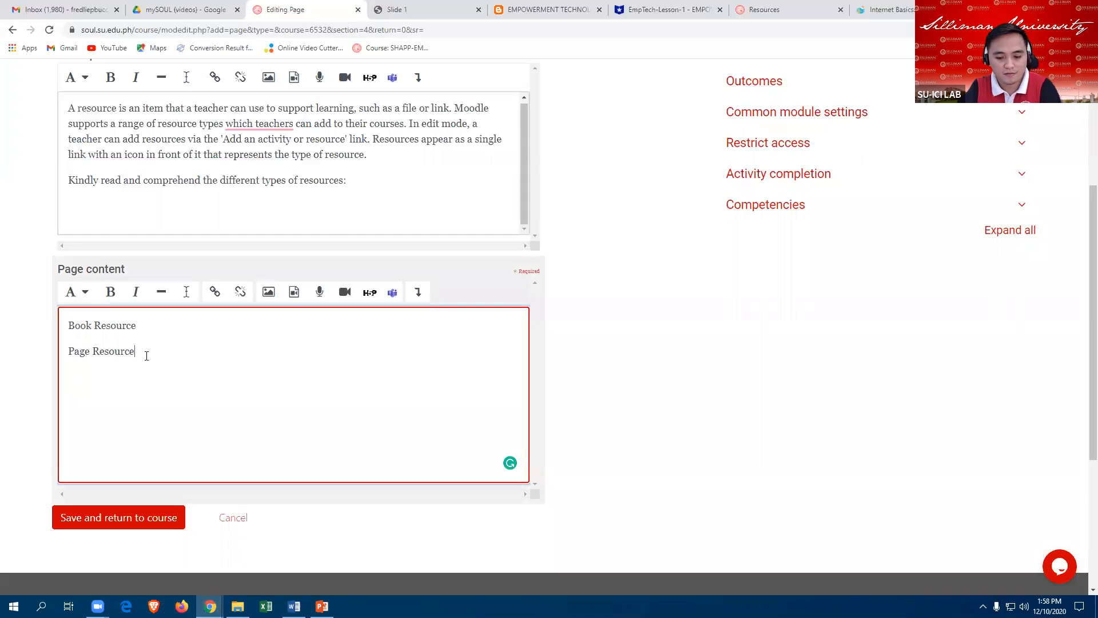
key(Return)
key(ctrl+v)
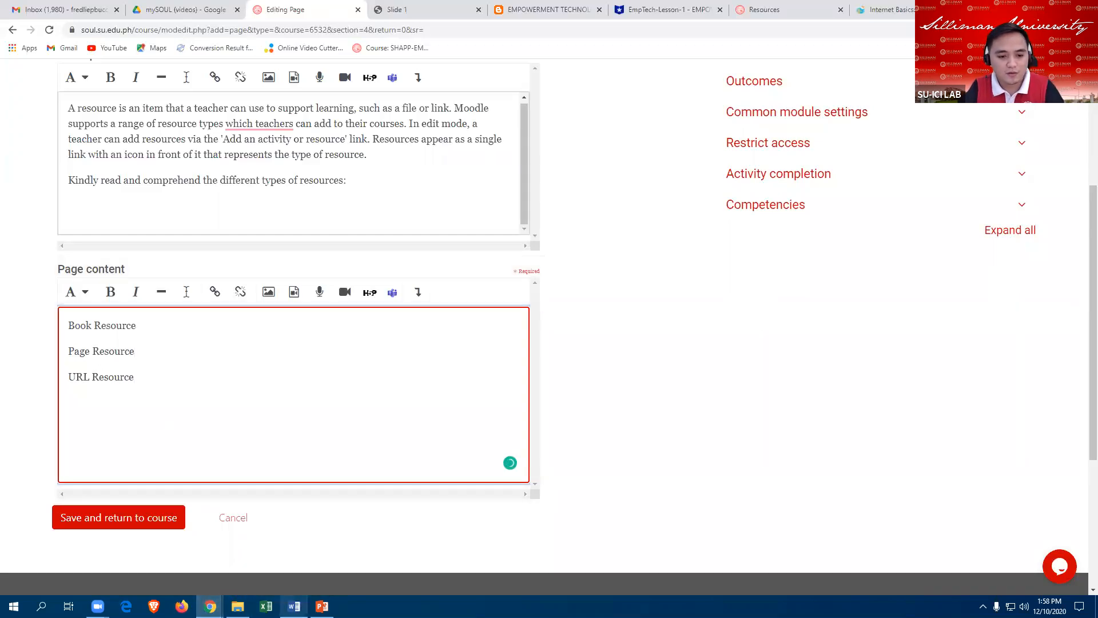
Step: Copy File Resources from the Word list, paste it below URL Resource in Chrome and shorten it to File Resource
click(294, 607)
drag(367, 420, 413, 419)
key(ctrl+c)
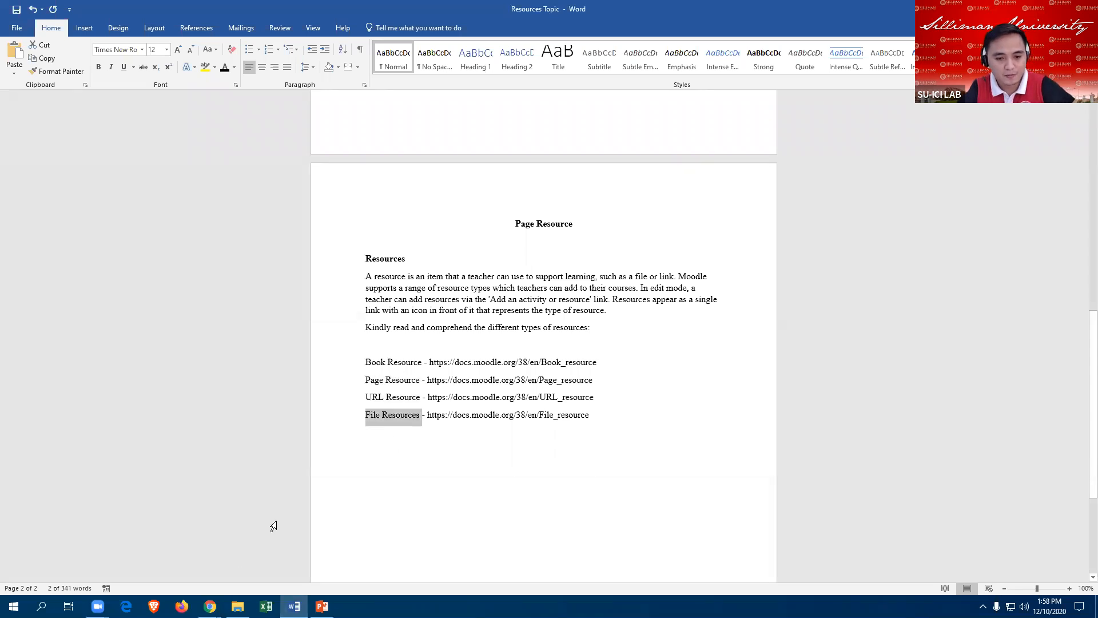
mouse_move(210, 605)
click(165, 558)
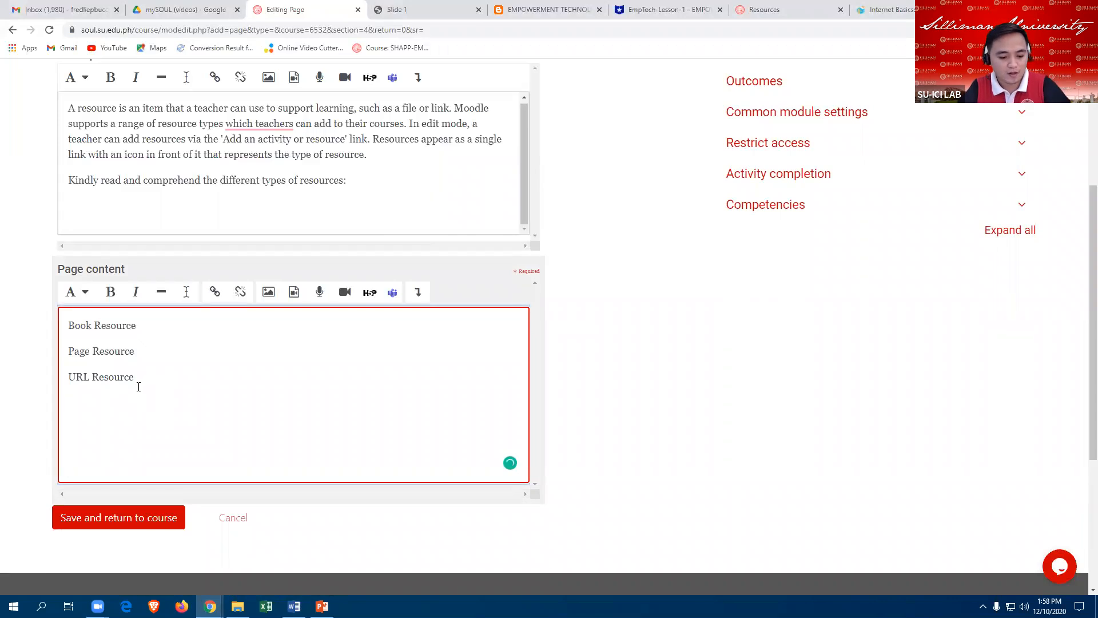
key(ctrl+v)
key(BackSpace)
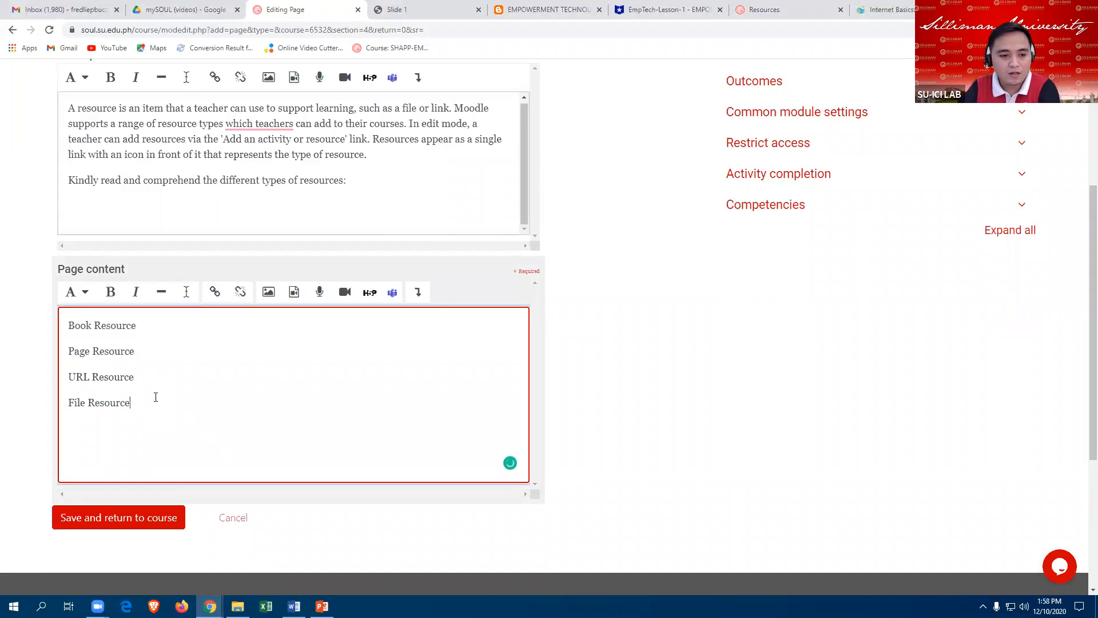
Step: Review the new page's name, description and the list of resource types in the Page content
scroll(210, 393, up, 3)
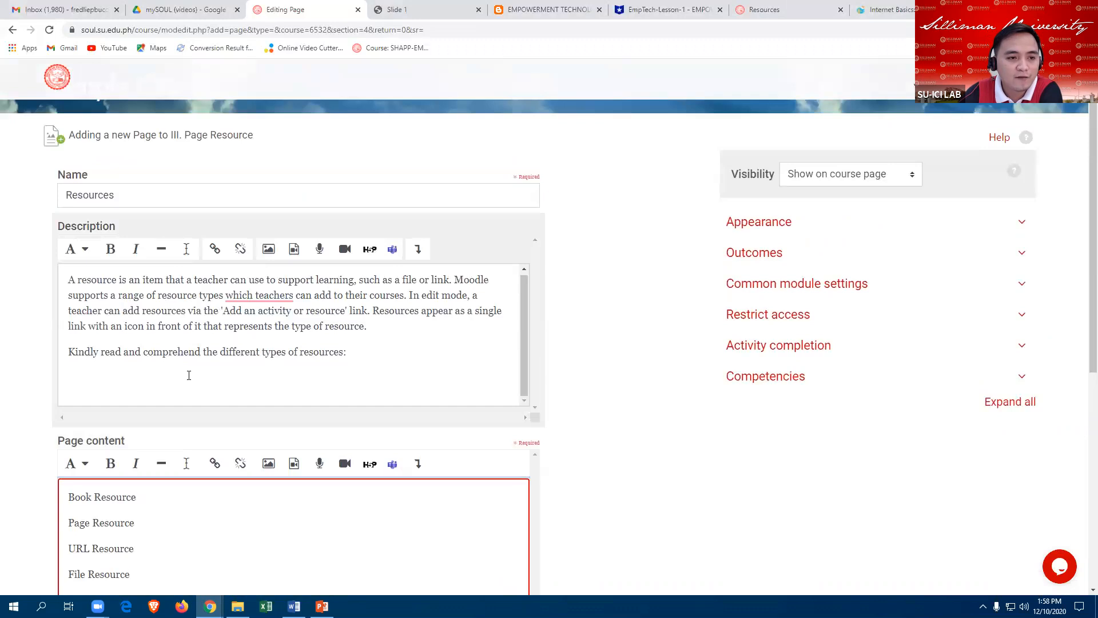
click(147, 197)
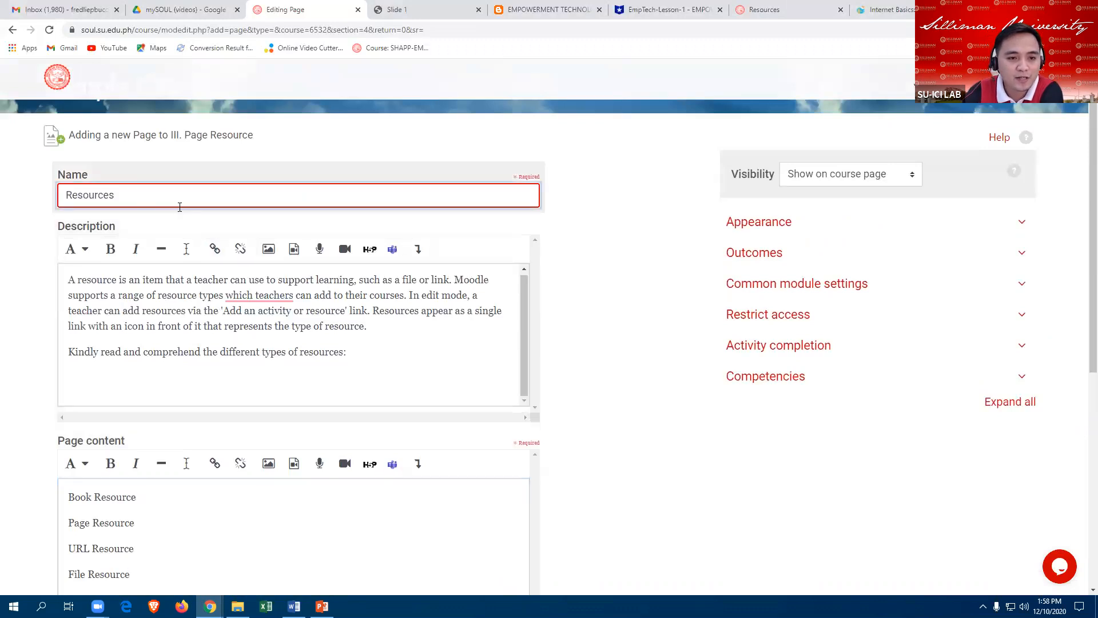
scroll(107, 195, down, 2)
click(103, 196)
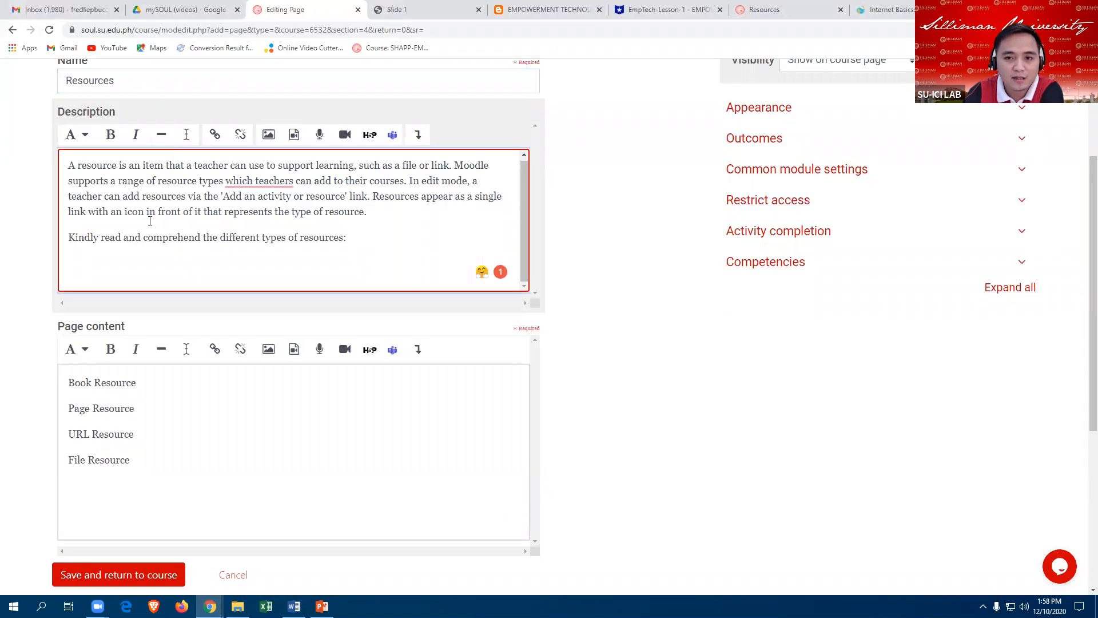
scroll(243, 286, down, 2)
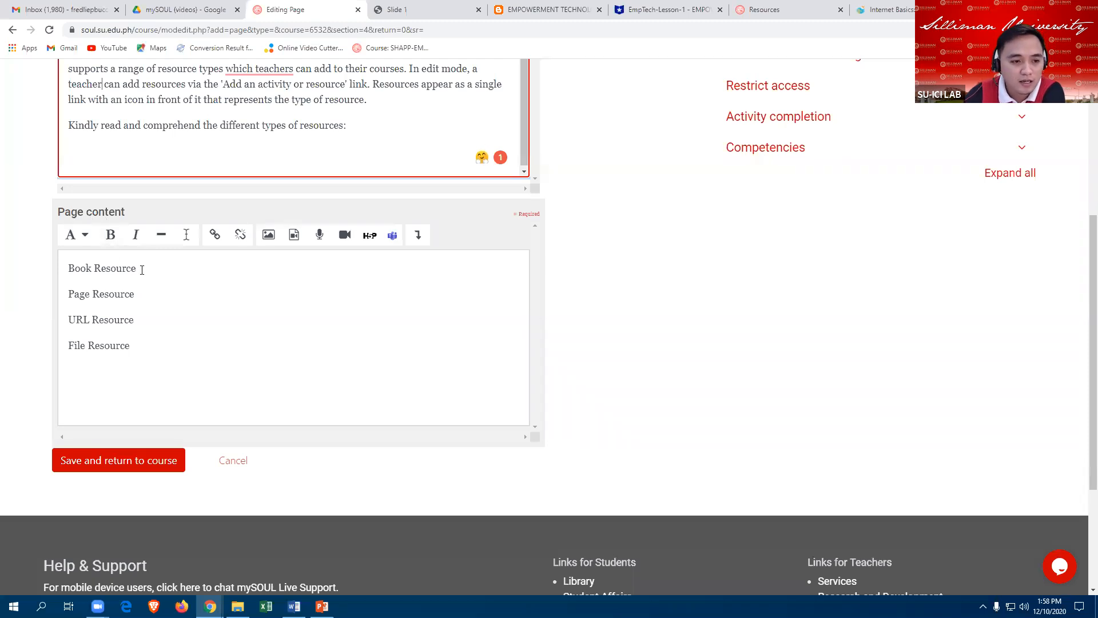
click(67, 267)
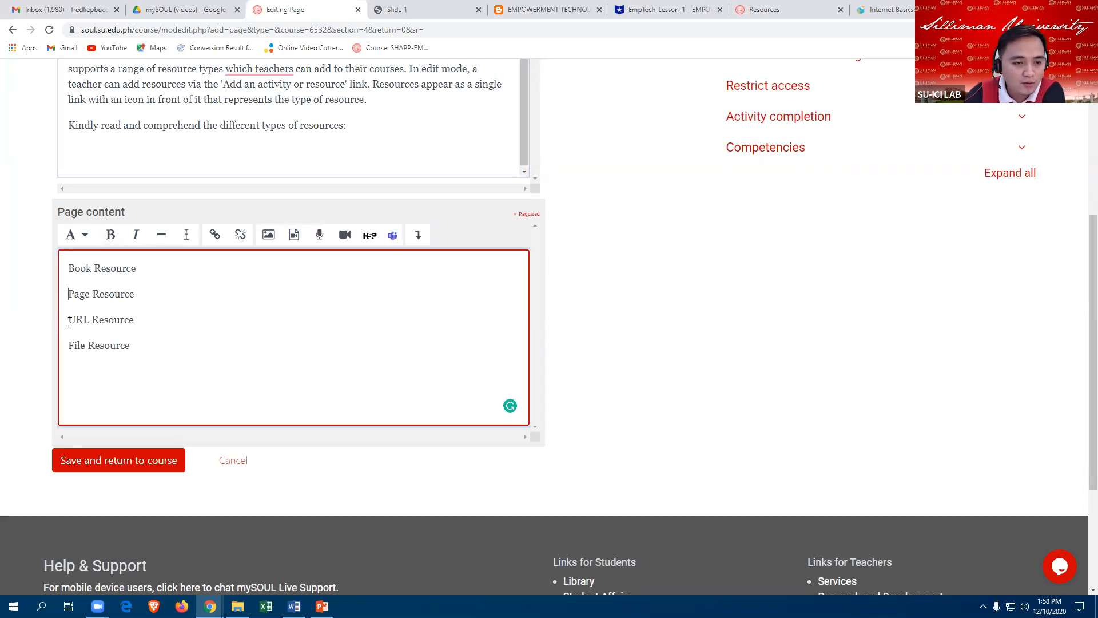
click(68, 346)
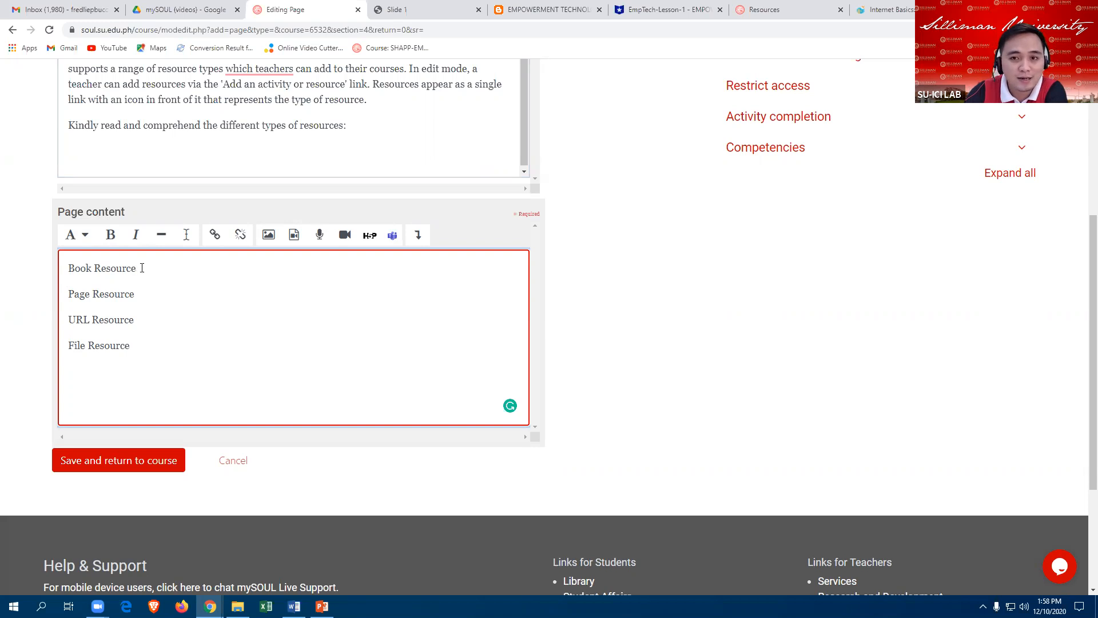
drag(143, 269, 69, 269)
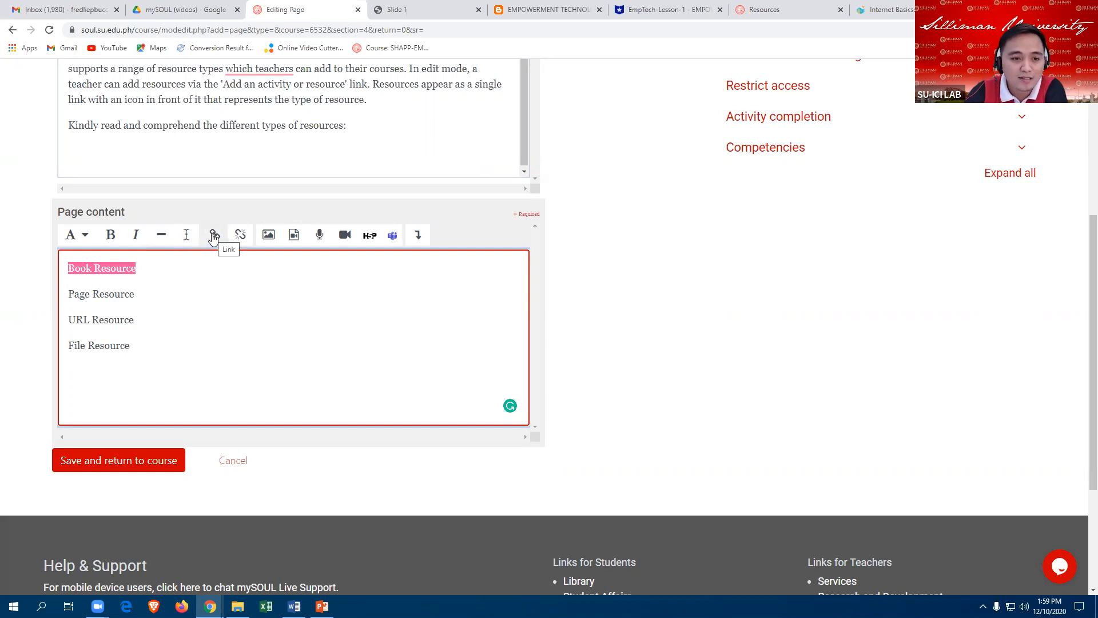
click(213, 235)
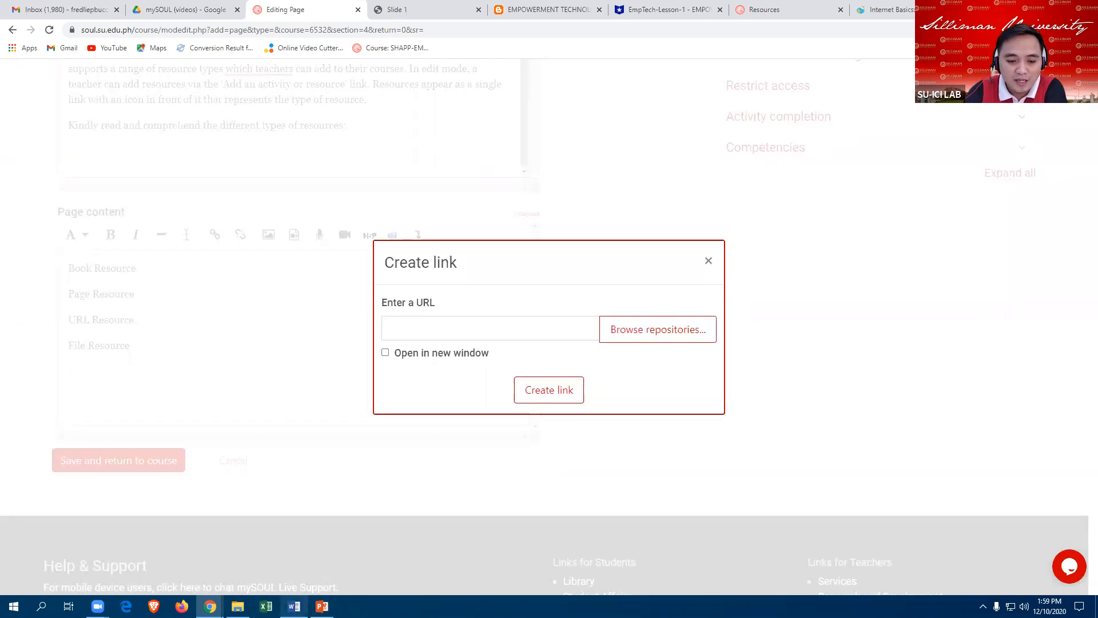
click(294, 606)
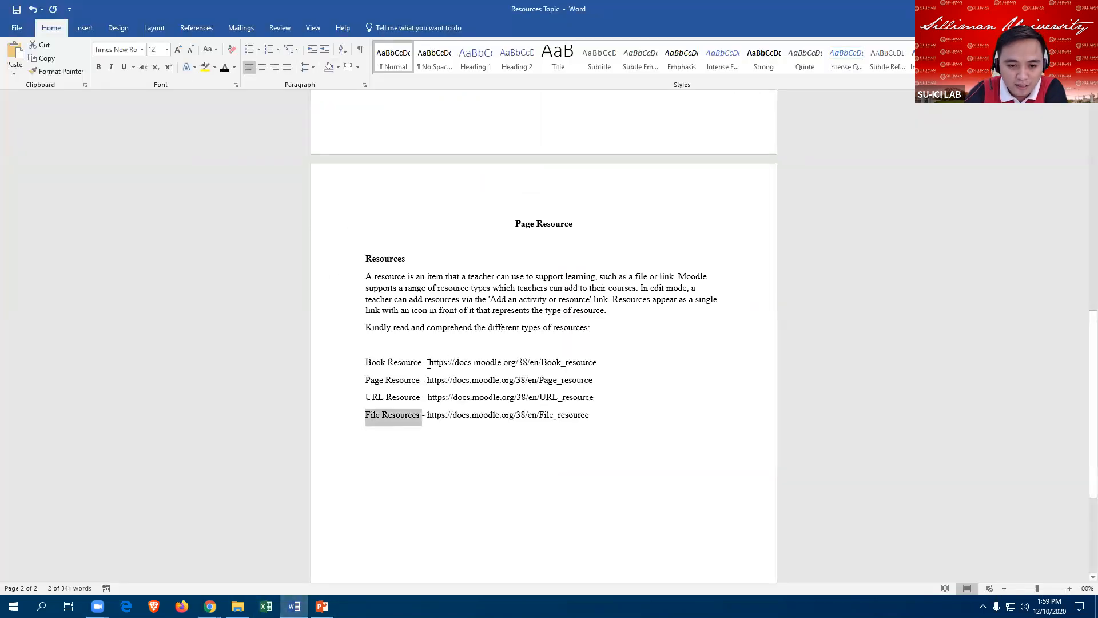
click(429, 363)
drag(449, 361, 598, 363)
right_click(544, 361)
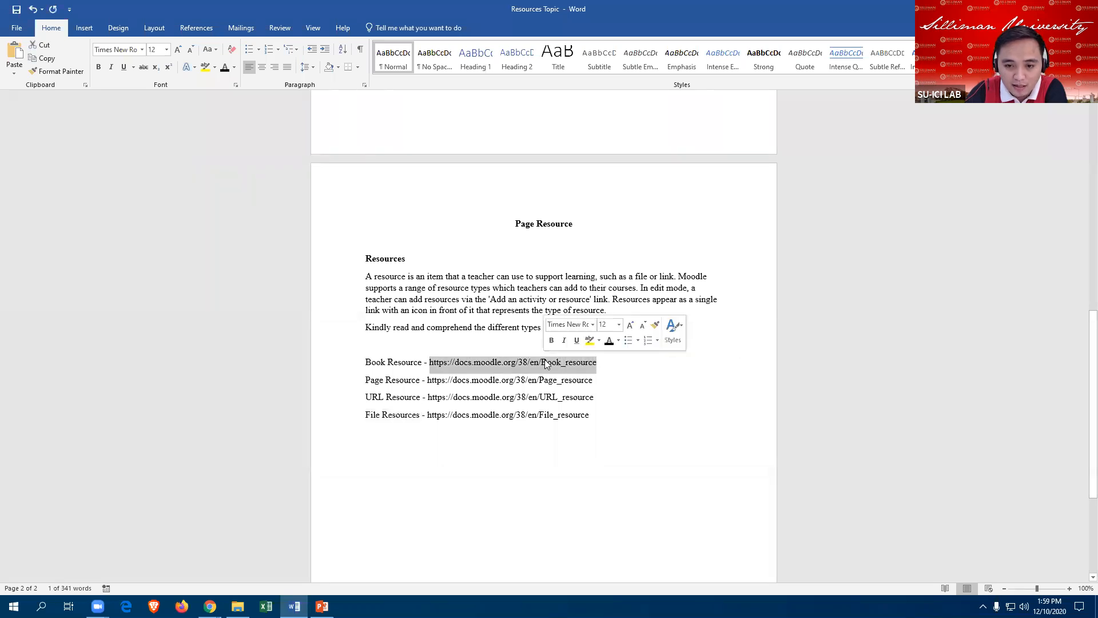
click(560, 382)
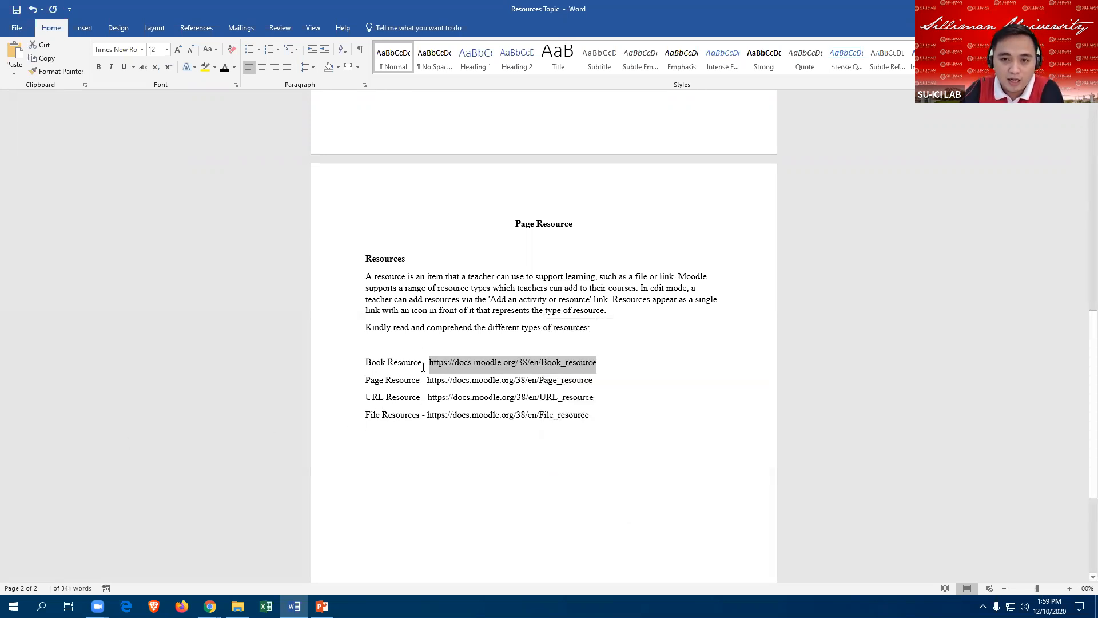
click(210, 606)
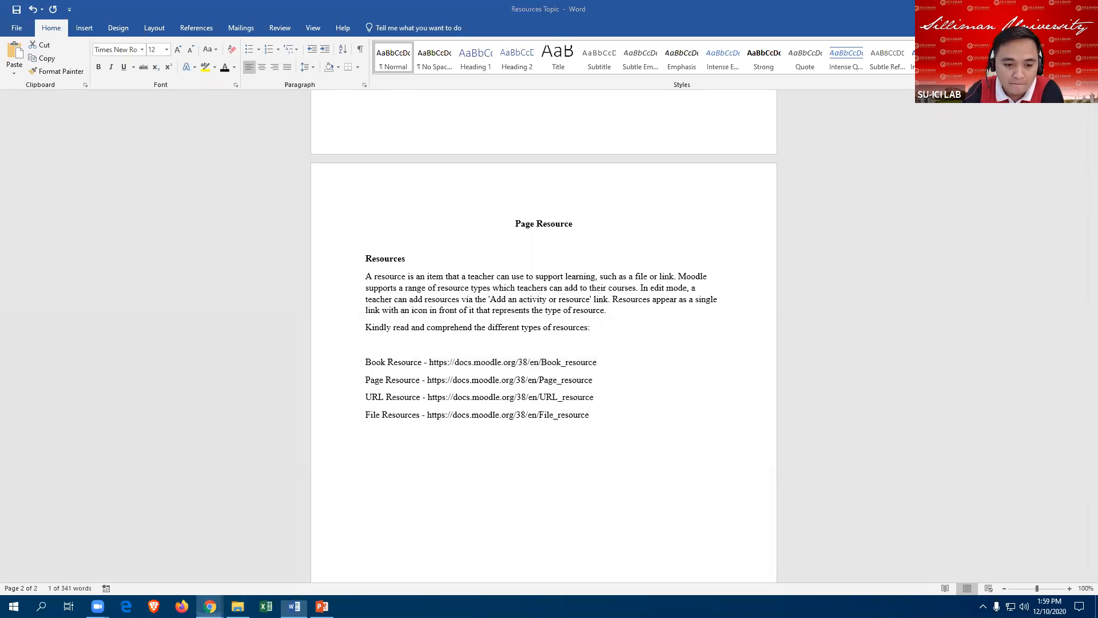
click(163, 557)
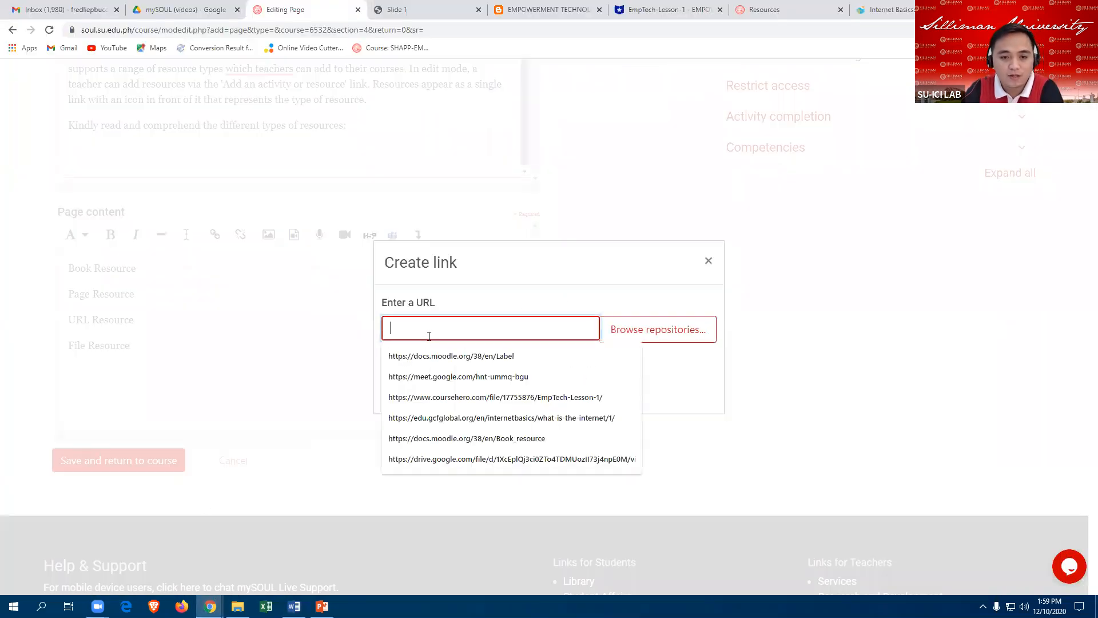
key(ctrl+v)
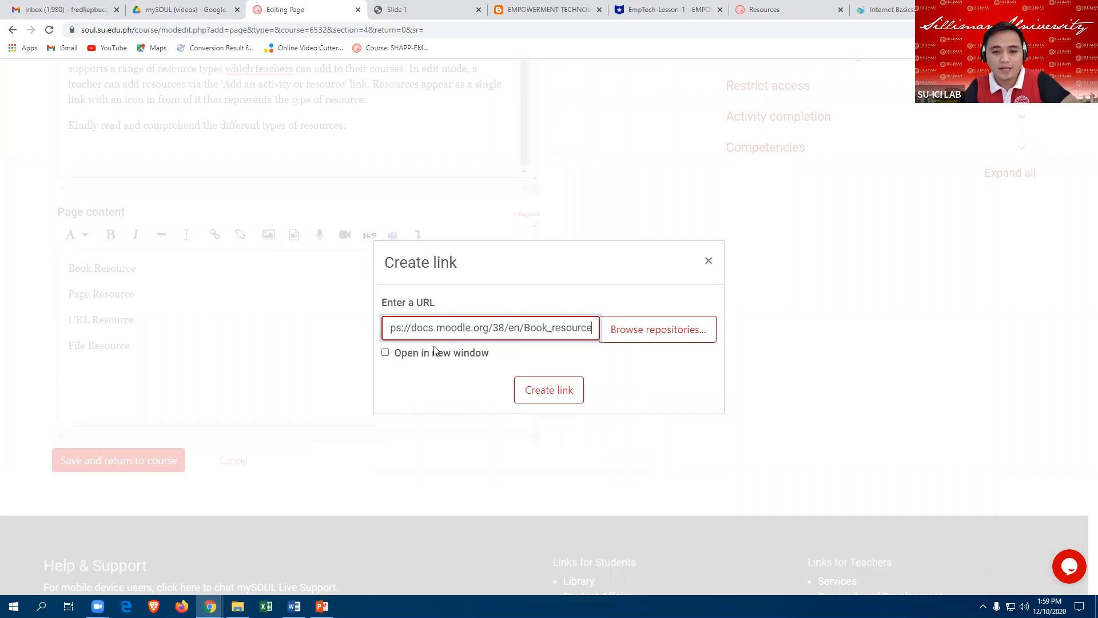
click(385, 353)
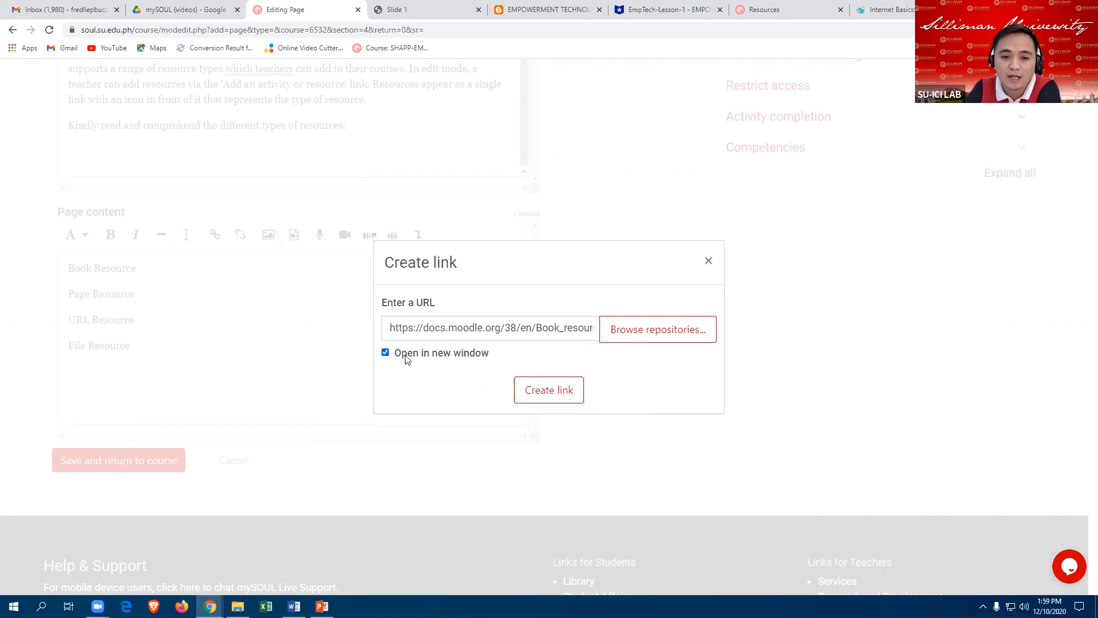
click(553, 392)
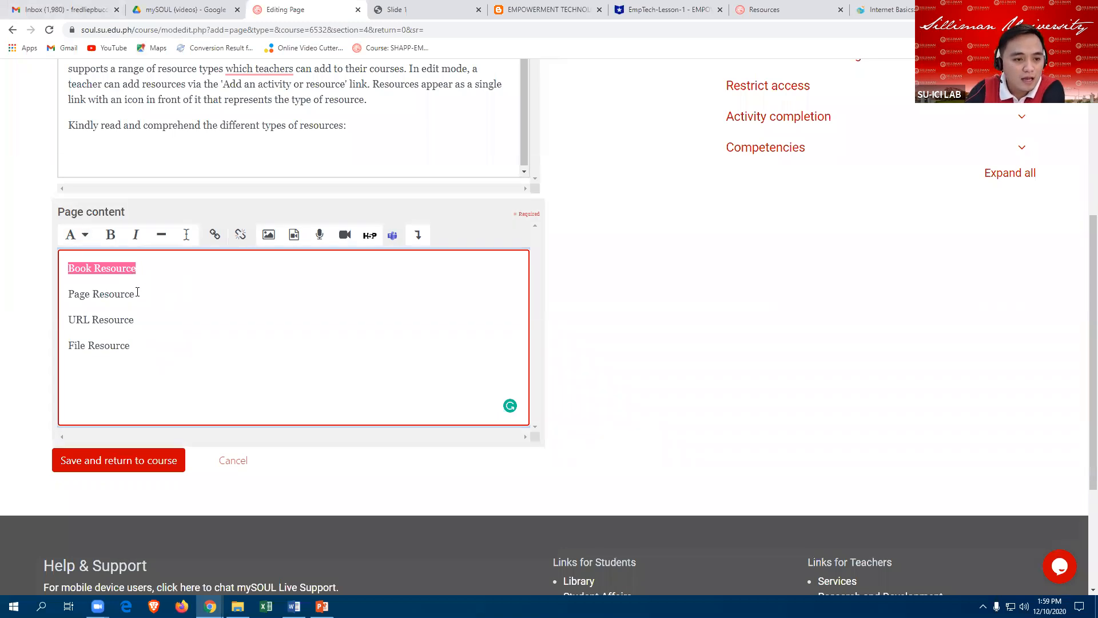
drag(136, 294, 67, 294)
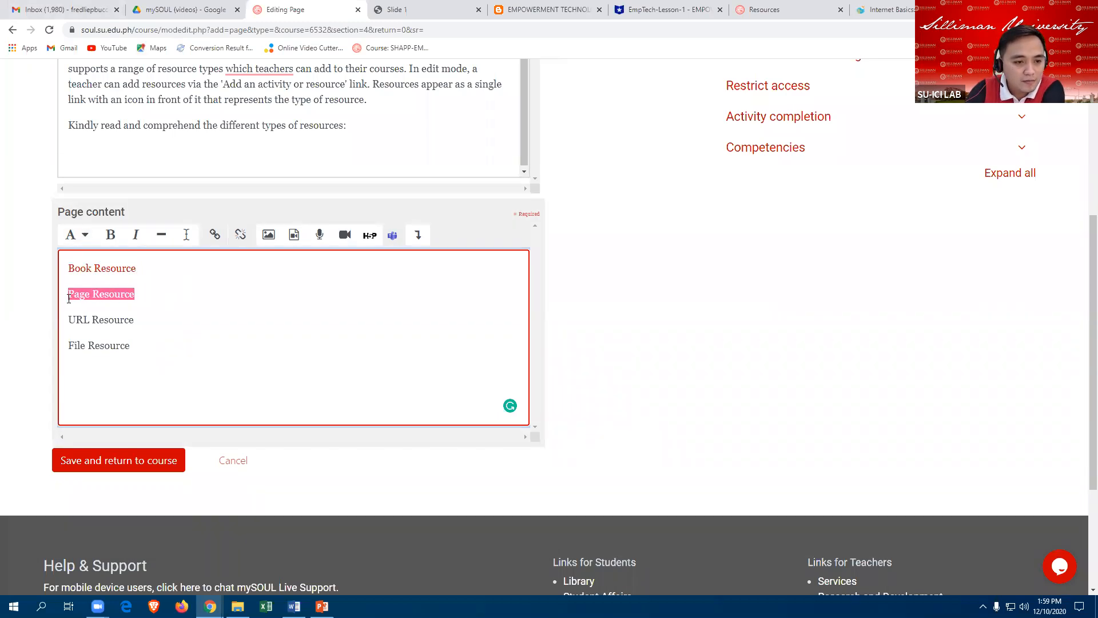
click(214, 237)
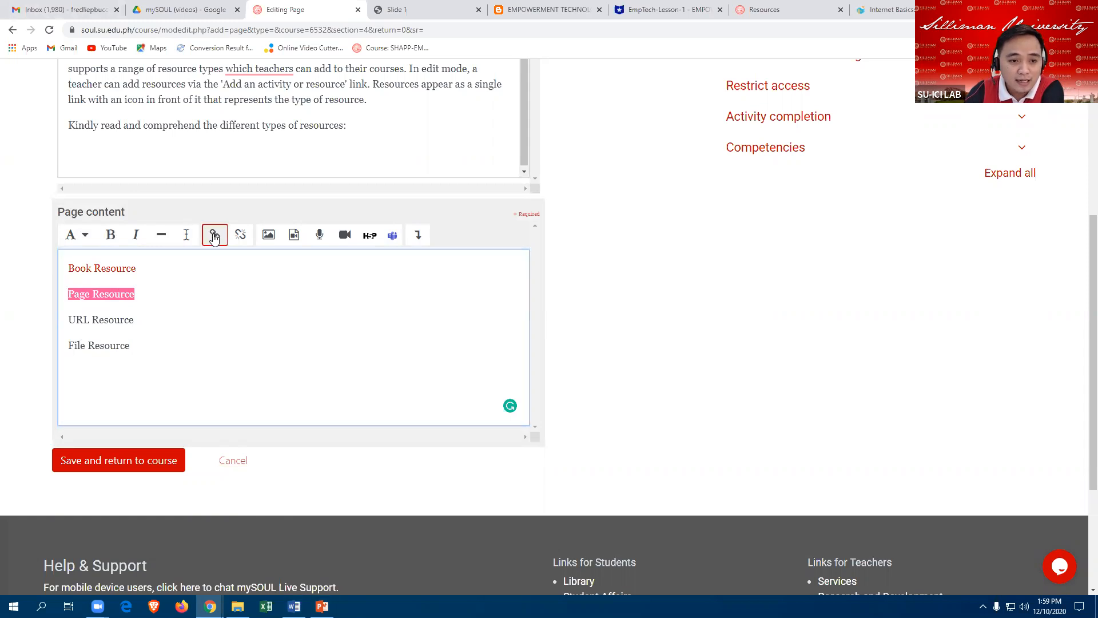
click(294, 607)
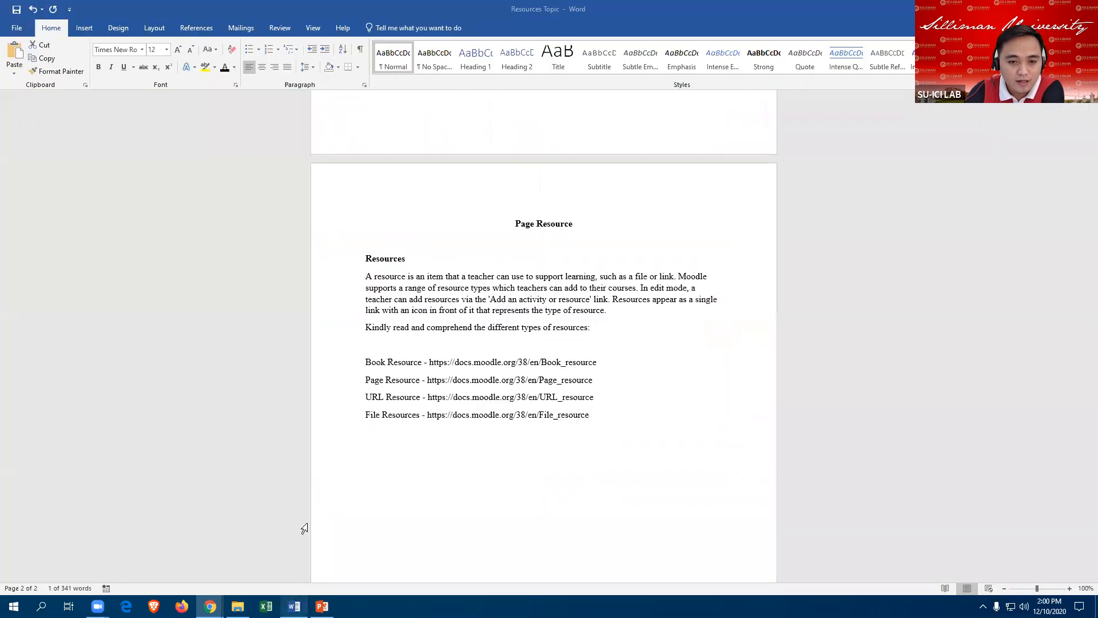
drag(428, 379, 602, 380)
key(ctrl+c)
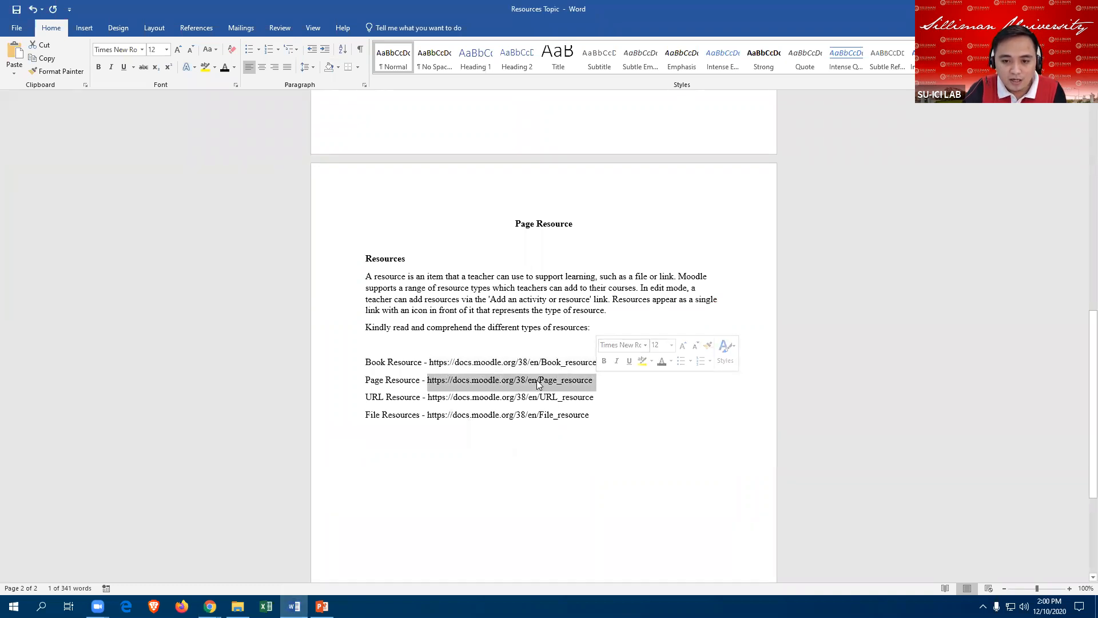
right_click(535, 380)
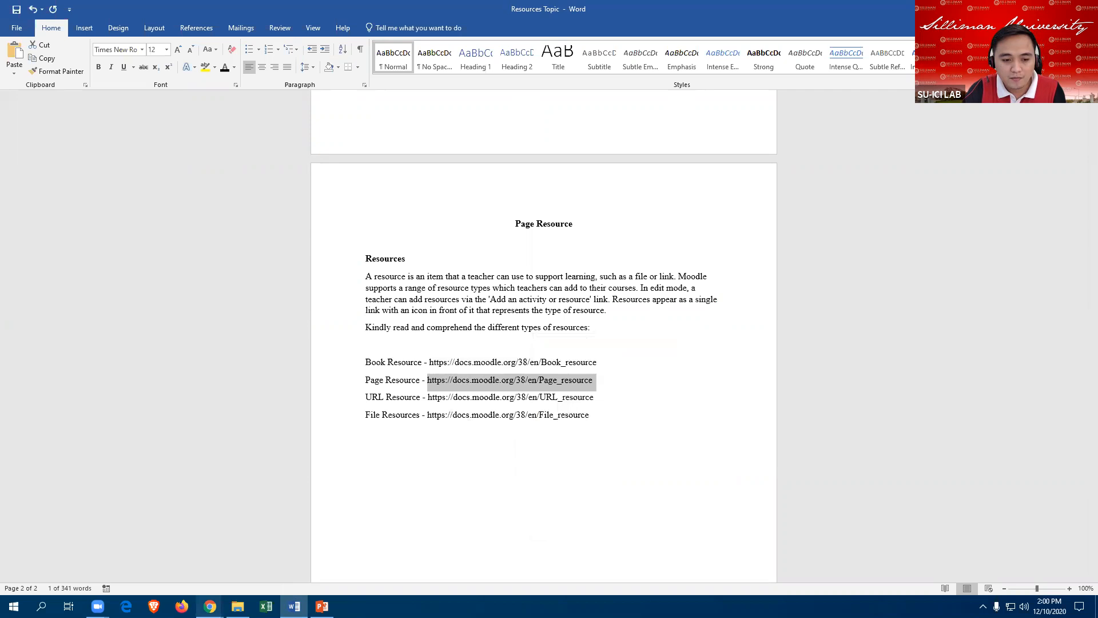
Step: Switch to Chrome and link Page Resource to the copied Page_resource address, set to open in a new window
mouse_move(210, 606)
click(156, 549)
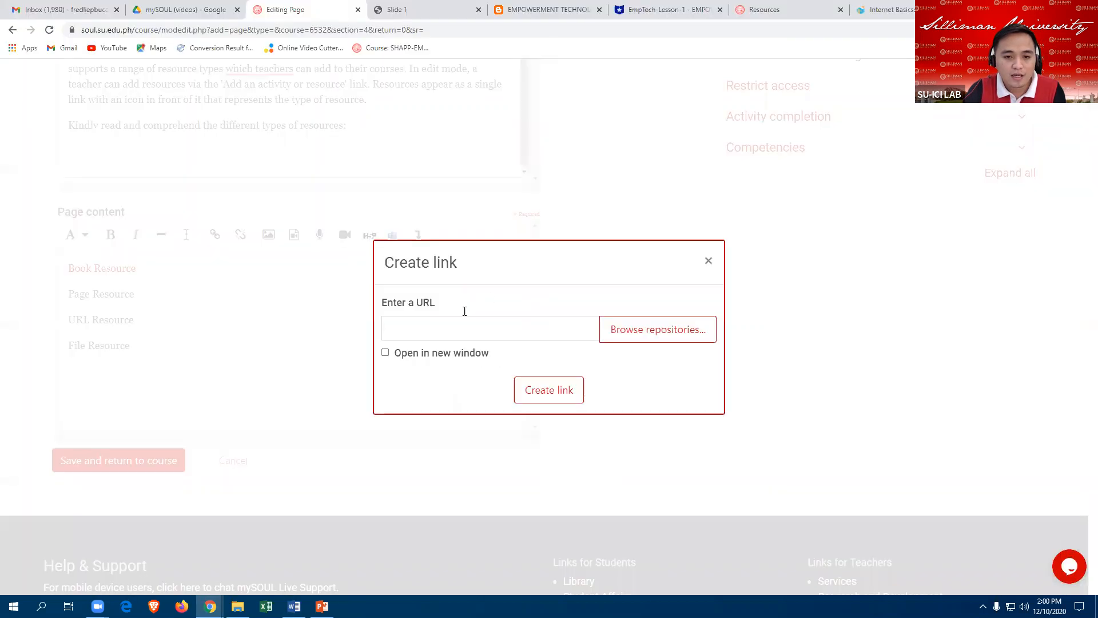
click(419, 331)
key(ctrl+v)
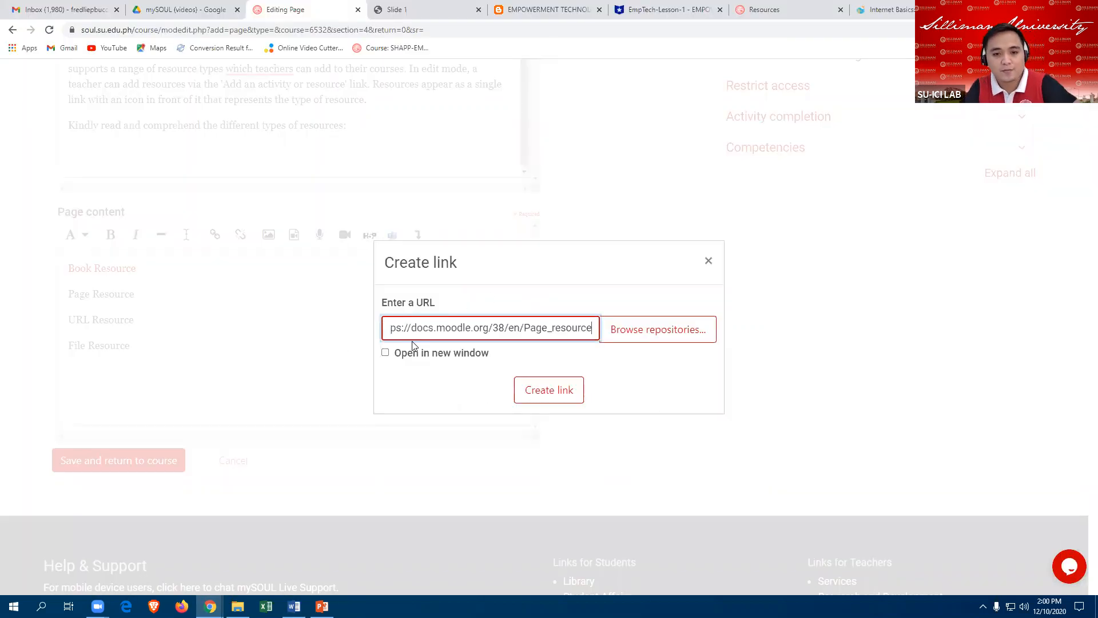
click(385, 353)
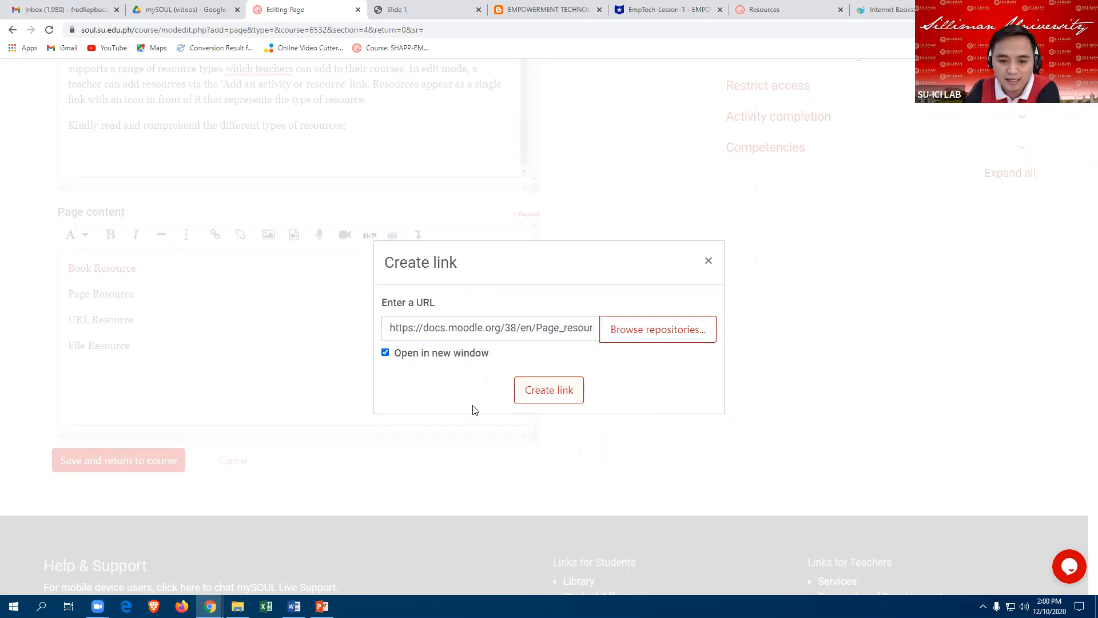
click(538, 394)
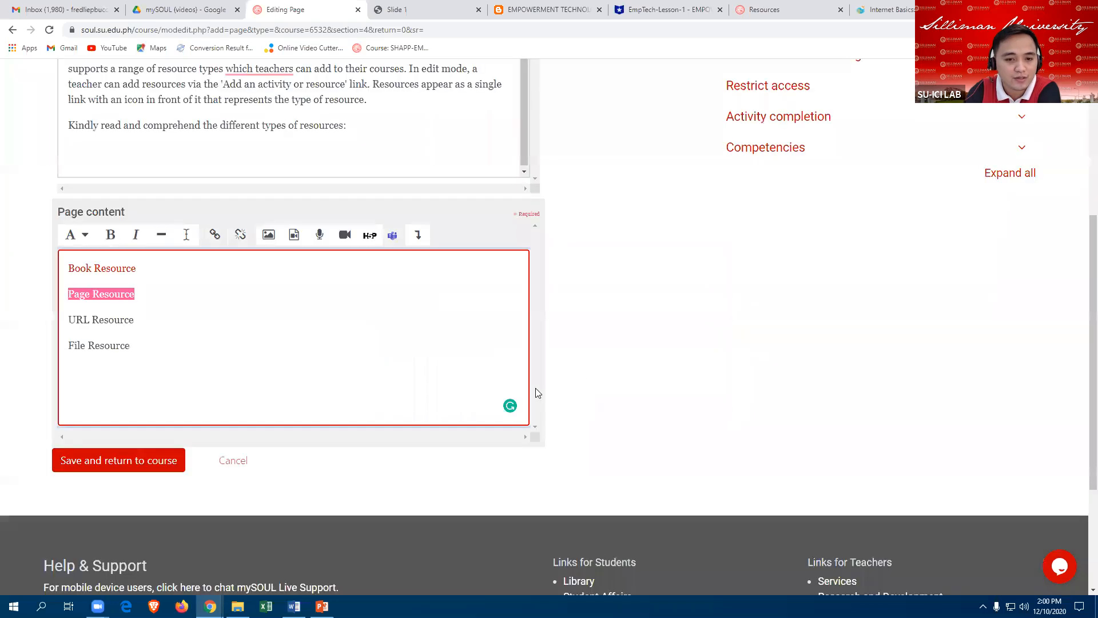
click(150, 319)
drag(70, 320, 137, 319)
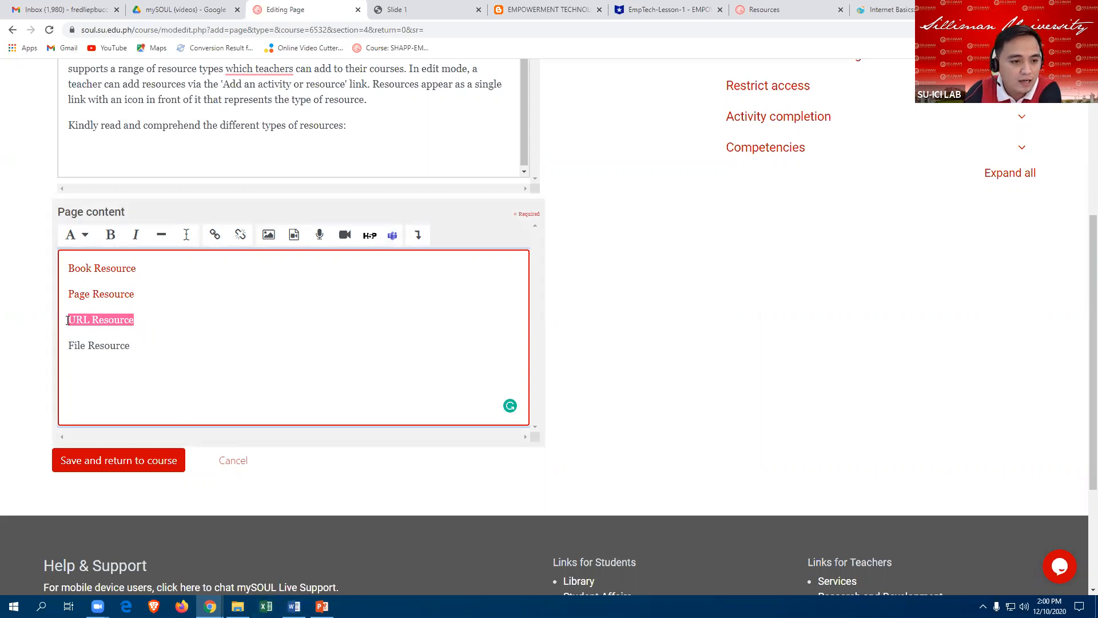
click(216, 238)
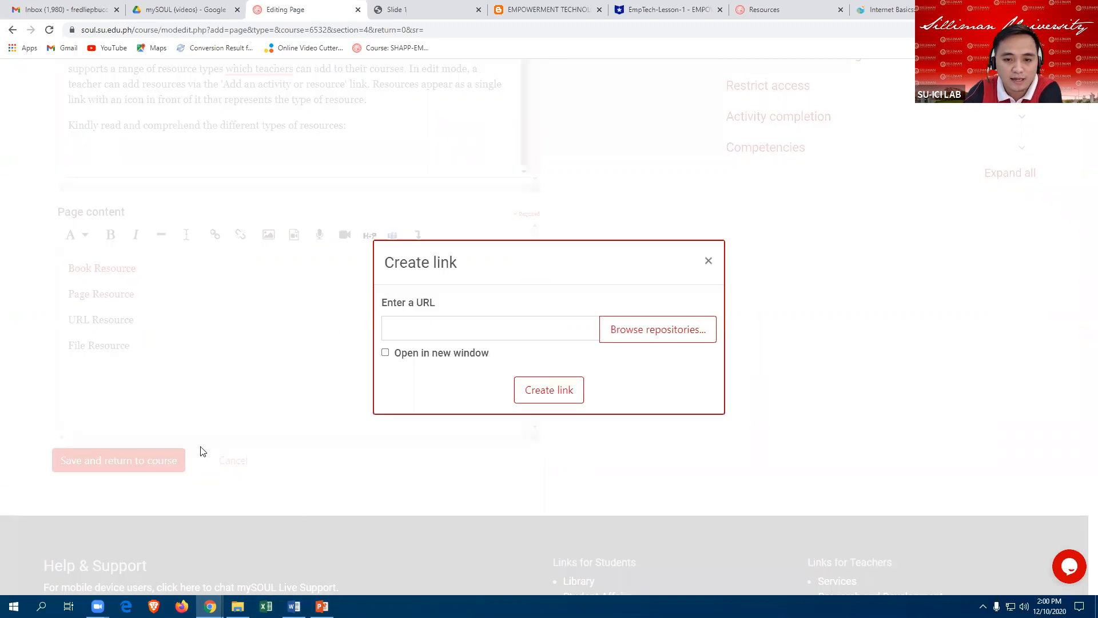
click(294, 607)
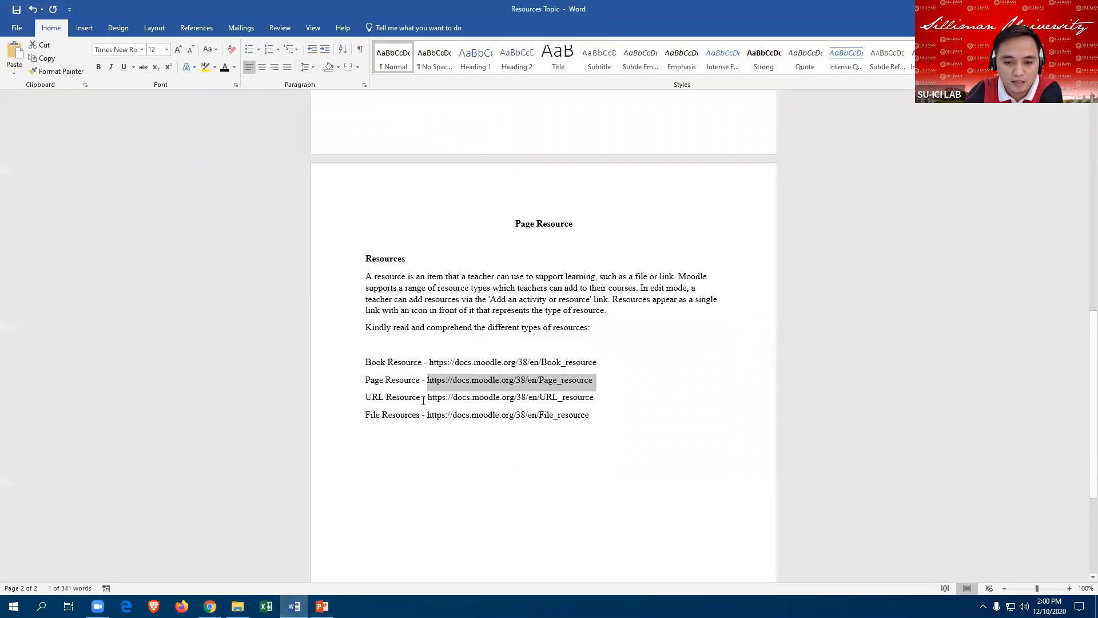
drag(426, 401, 601, 403)
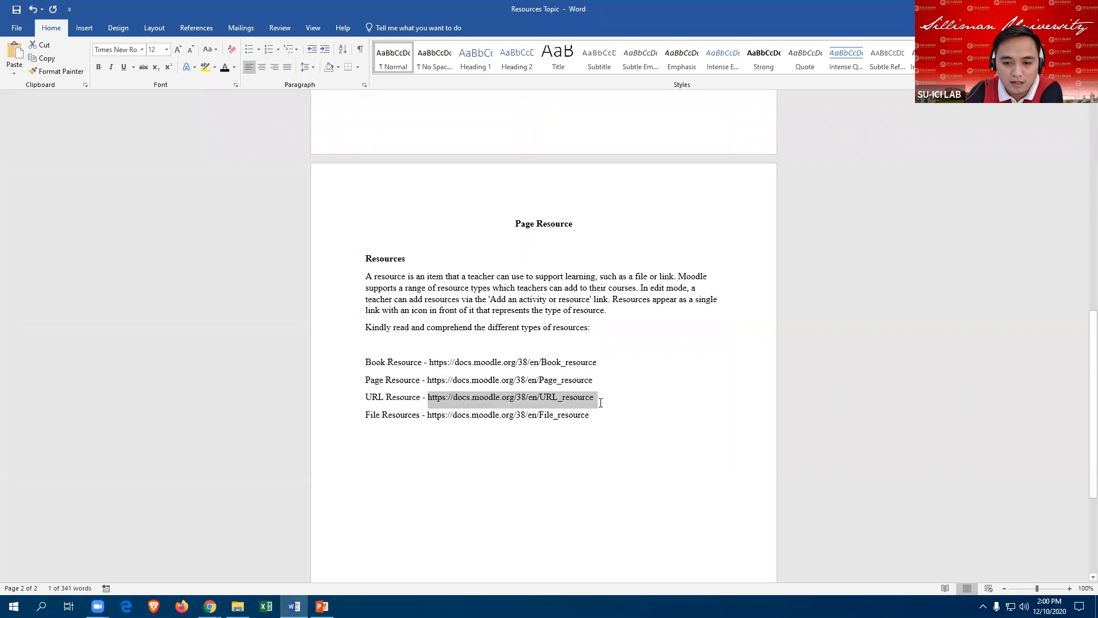
right_click(483, 399)
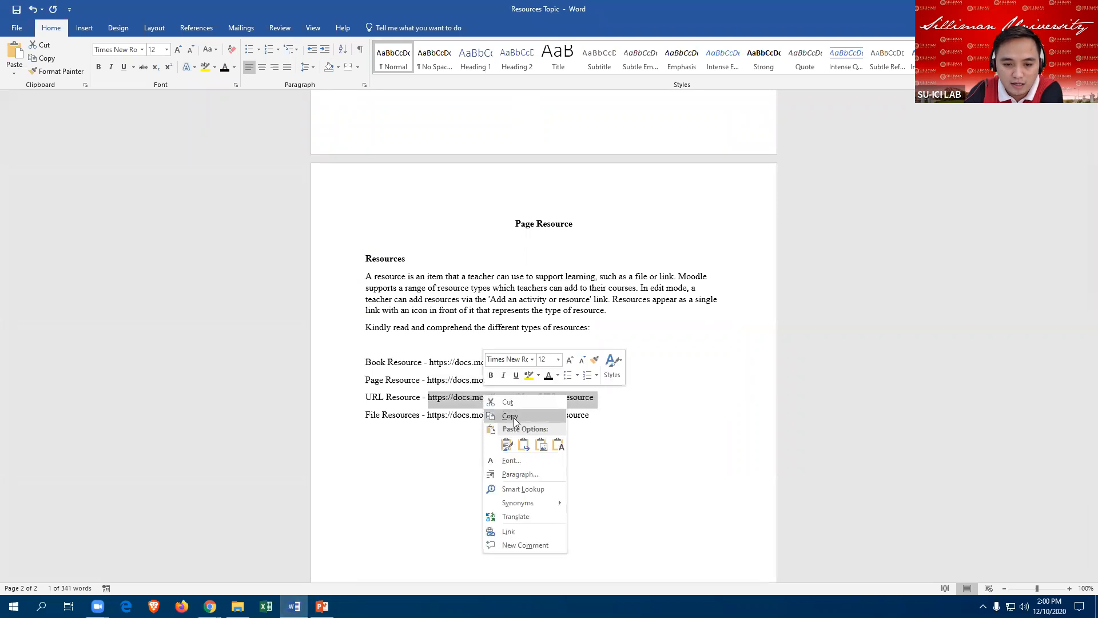
click(511, 416)
Step: Switch to Chrome and link URL Resource to the copied URL_resource address, set to open in a new window
click(210, 607)
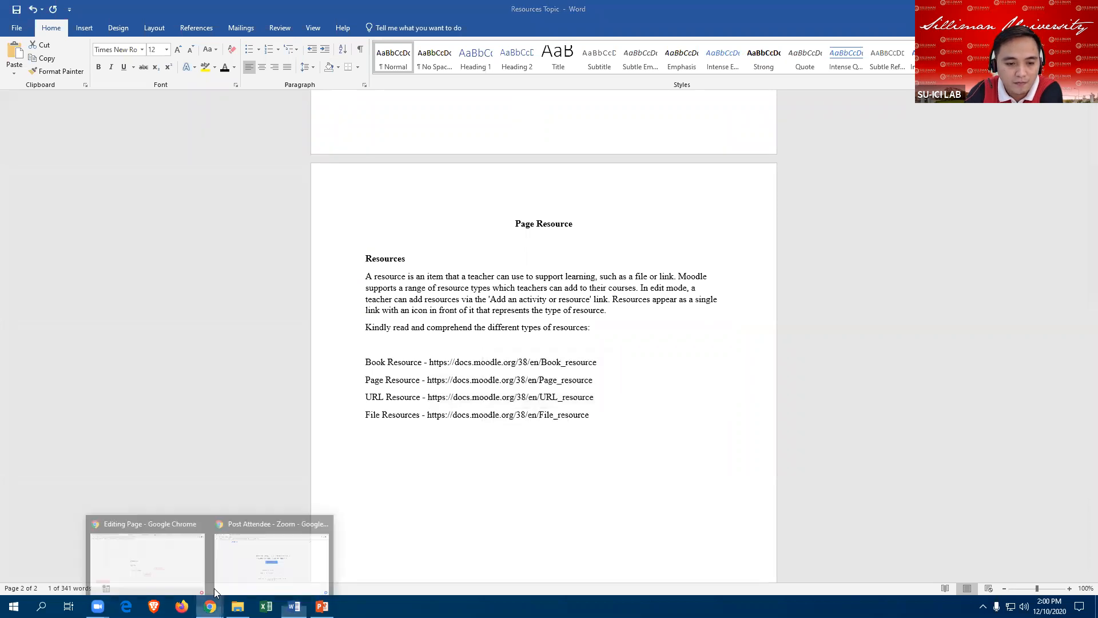
click(164, 559)
click(412, 326)
key(ctrl+v)
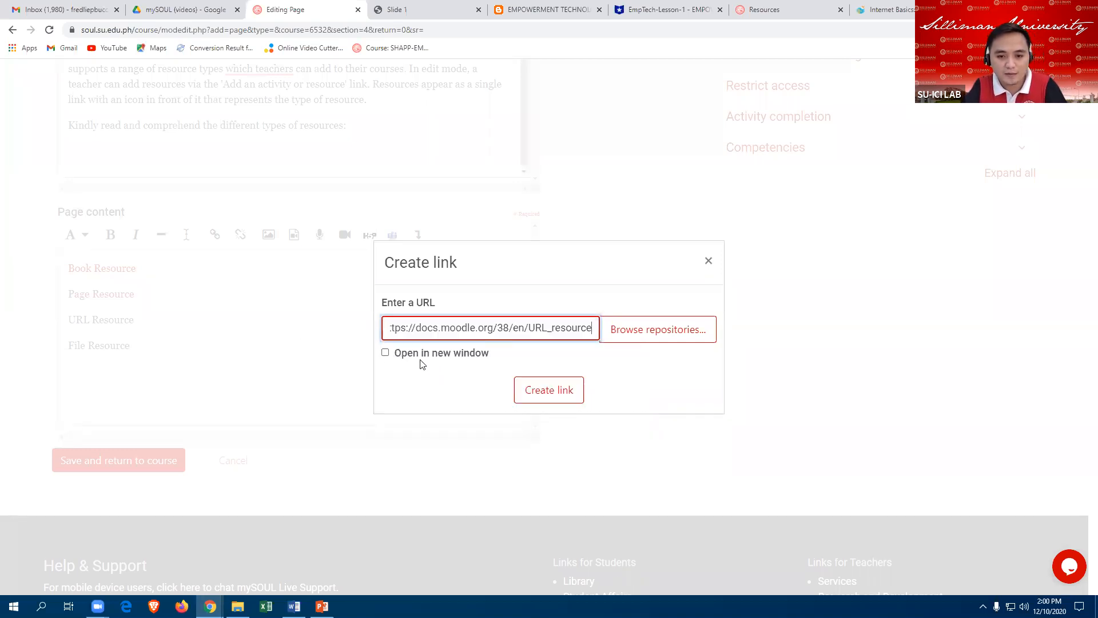
click(386, 353)
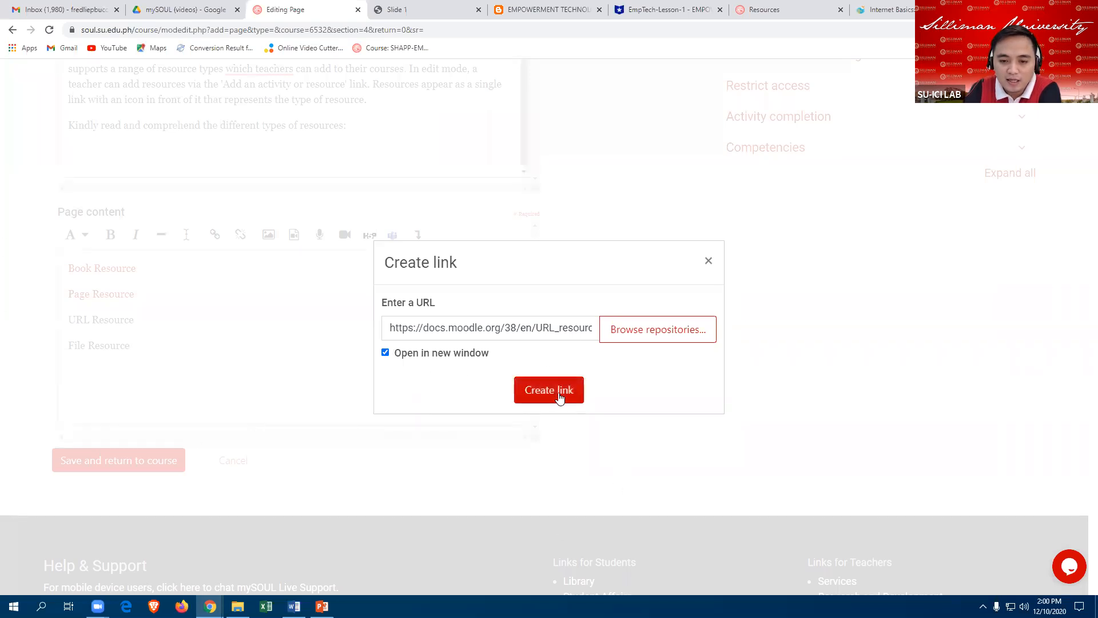
click(550, 391)
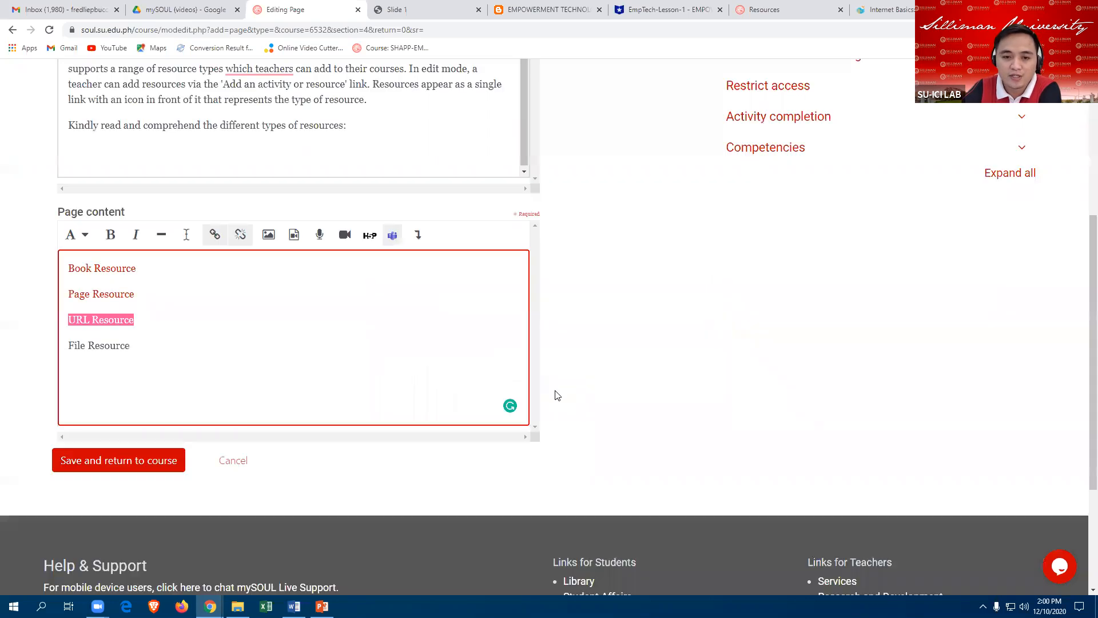
Step: Start a link on File Resource in the Page content, set it to open in a new window and browse the repositories
scroll(114, 297, down, 1)
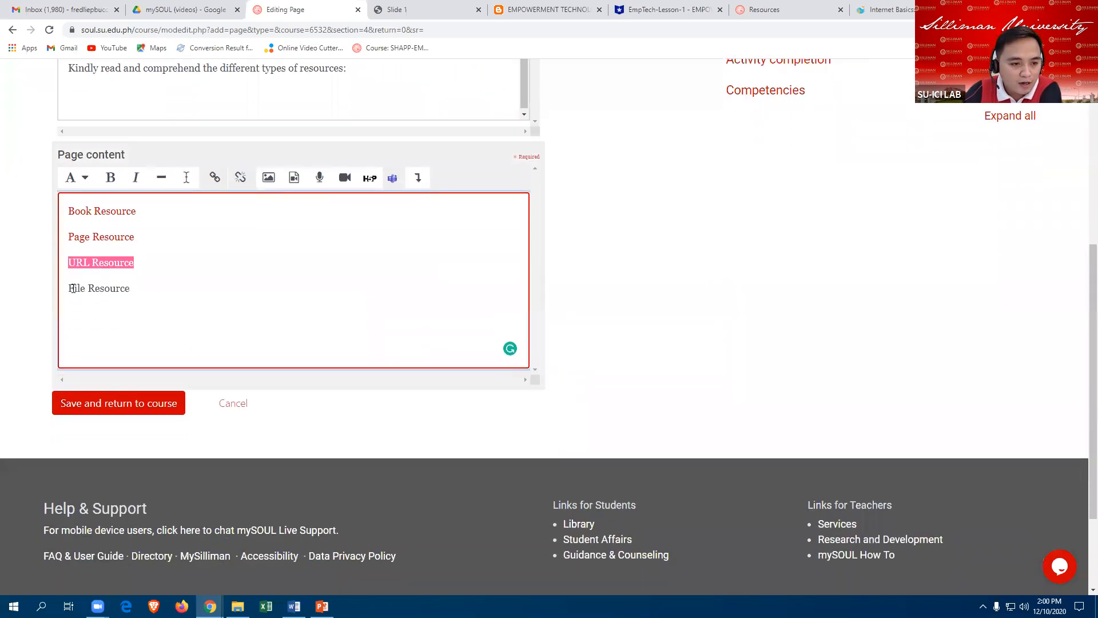
drag(70, 289, 136, 289)
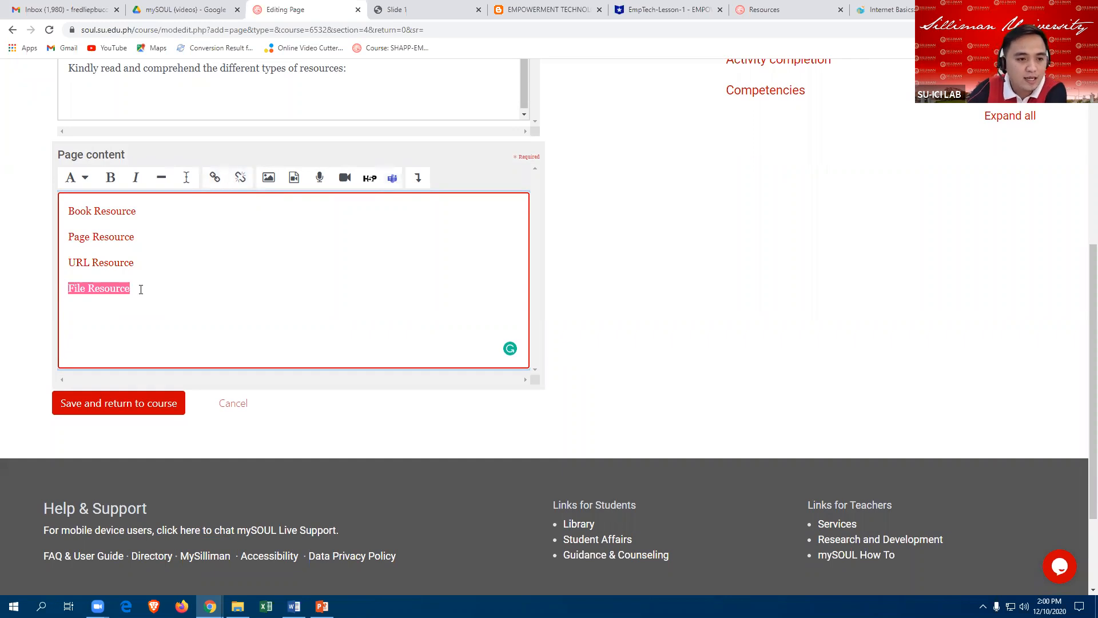
click(213, 179)
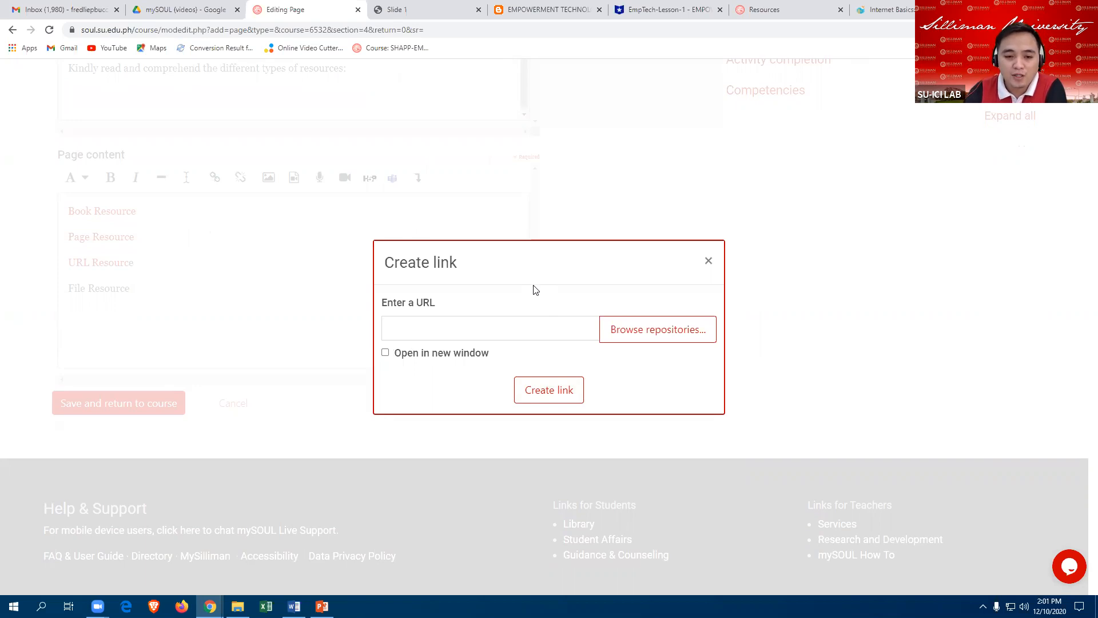
click(385, 353)
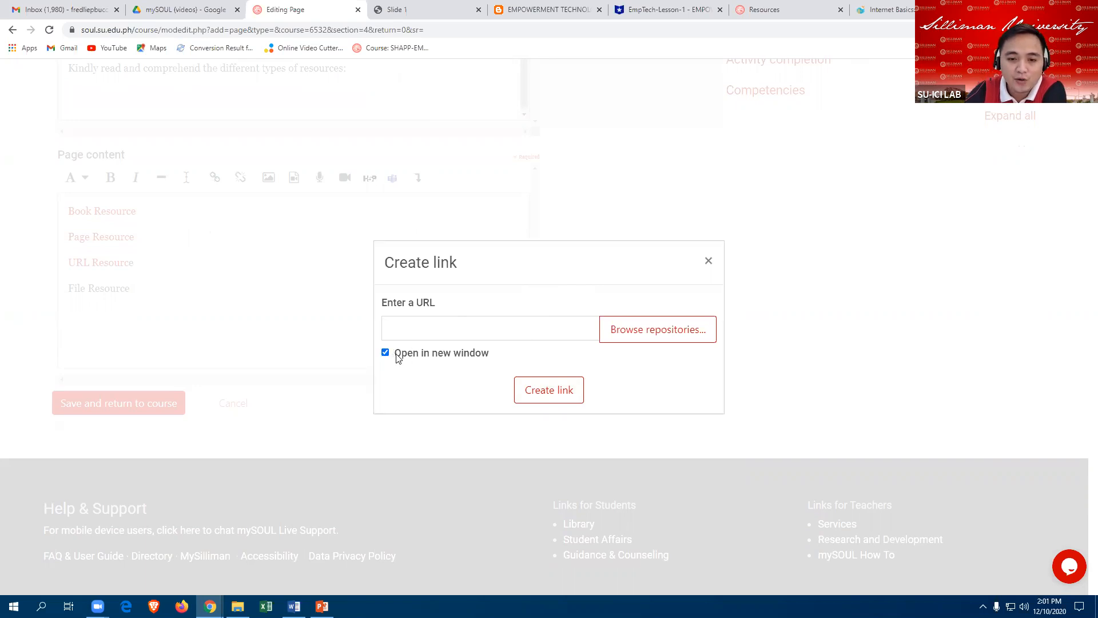
click(643, 335)
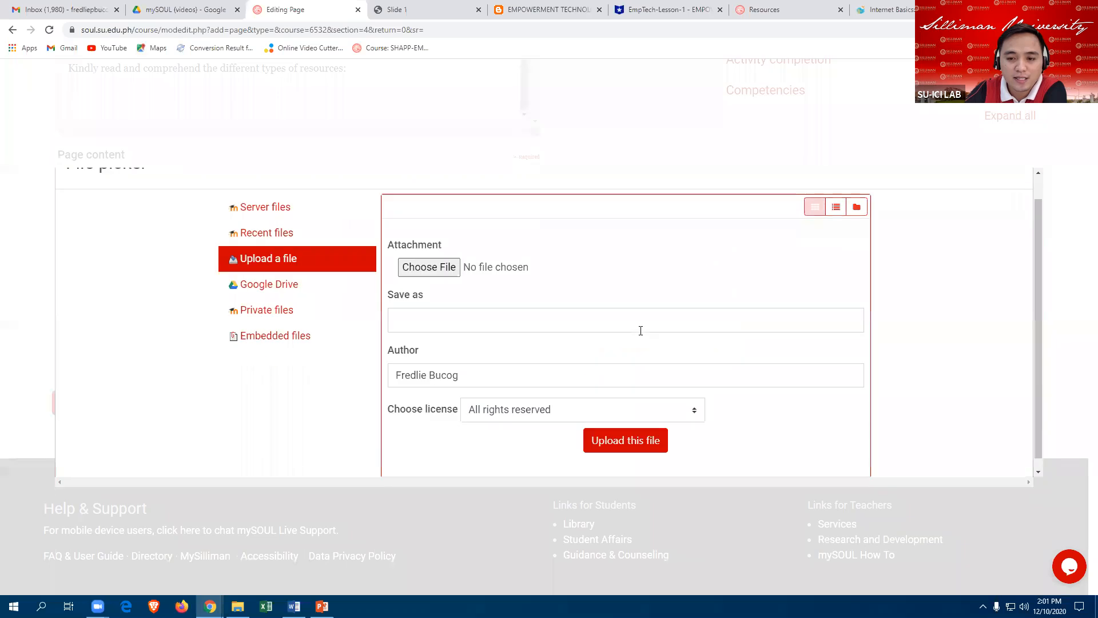
Step: Choose the Email PDF from the mySOUL Resources folder in Documents and upload it as the File Resource link target
click(433, 268)
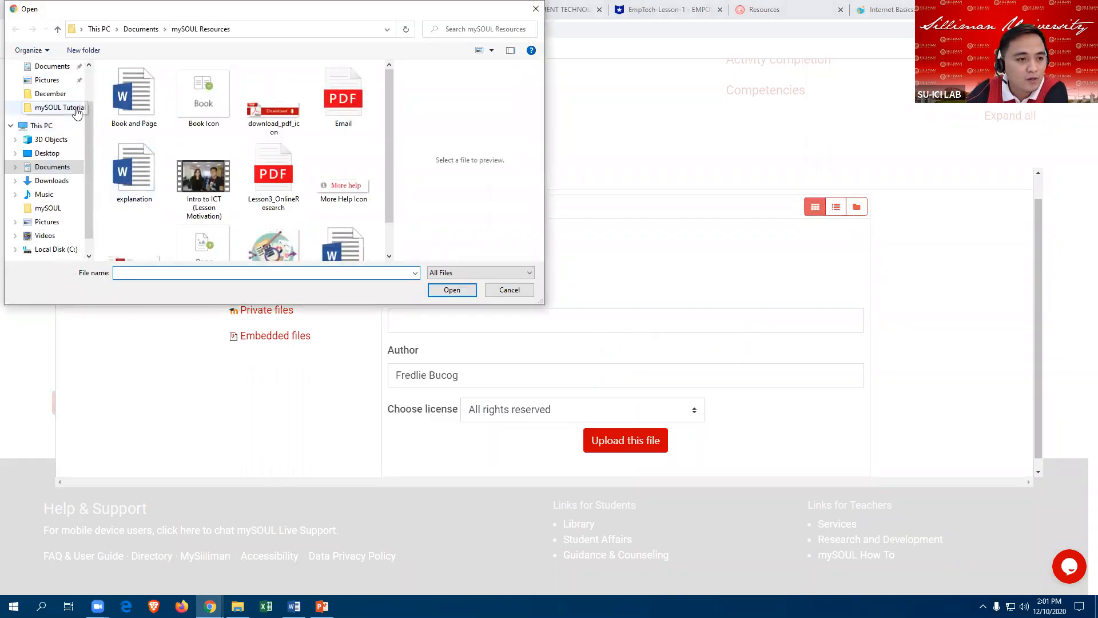
scroll(85, 141, up, 2)
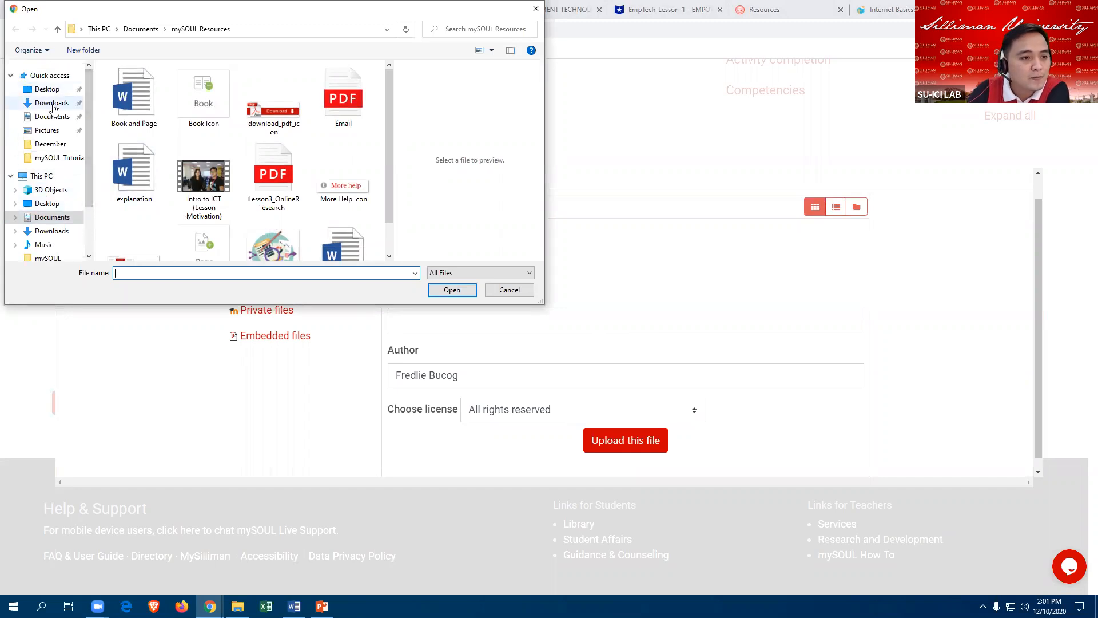
click(55, 119)
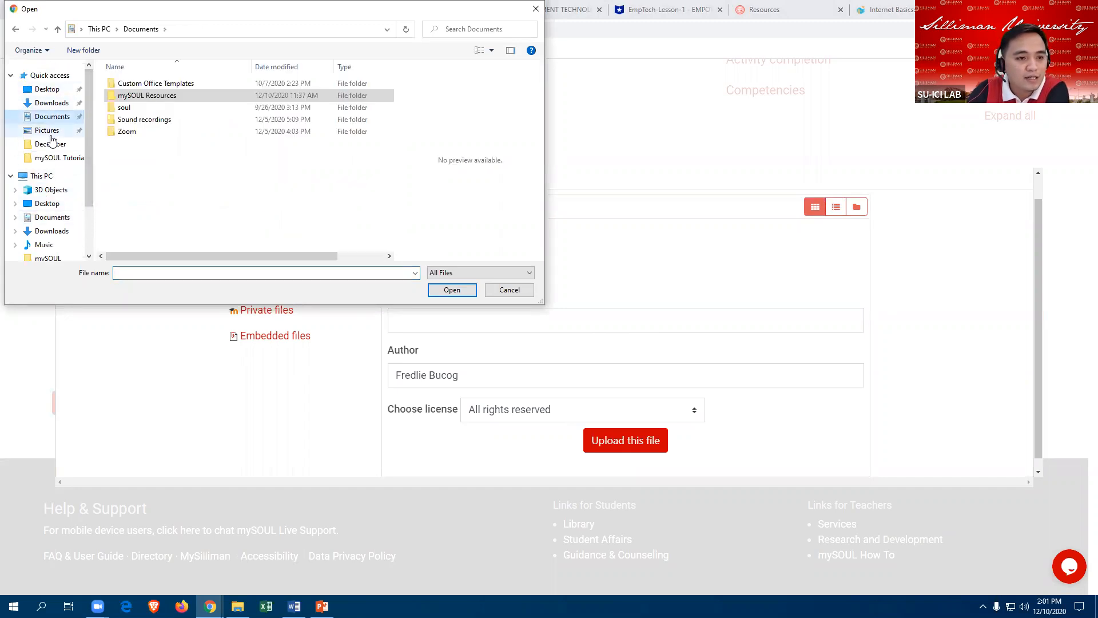
double_click(137, 98)
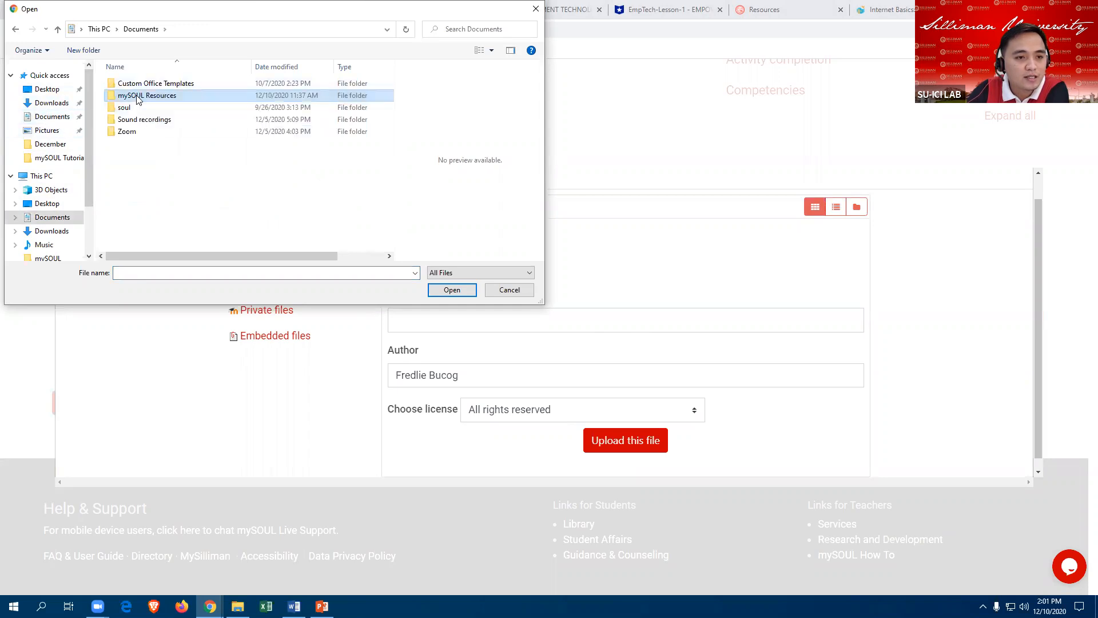
drag(392, 117, 381, 150)
click(348, 104)
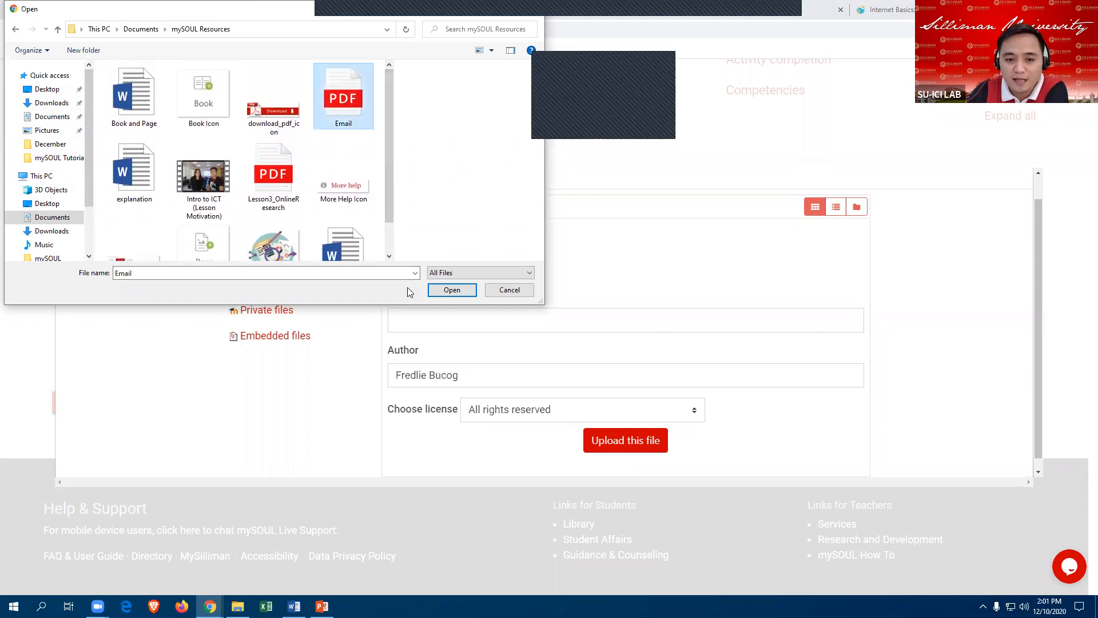
click(450, 290)
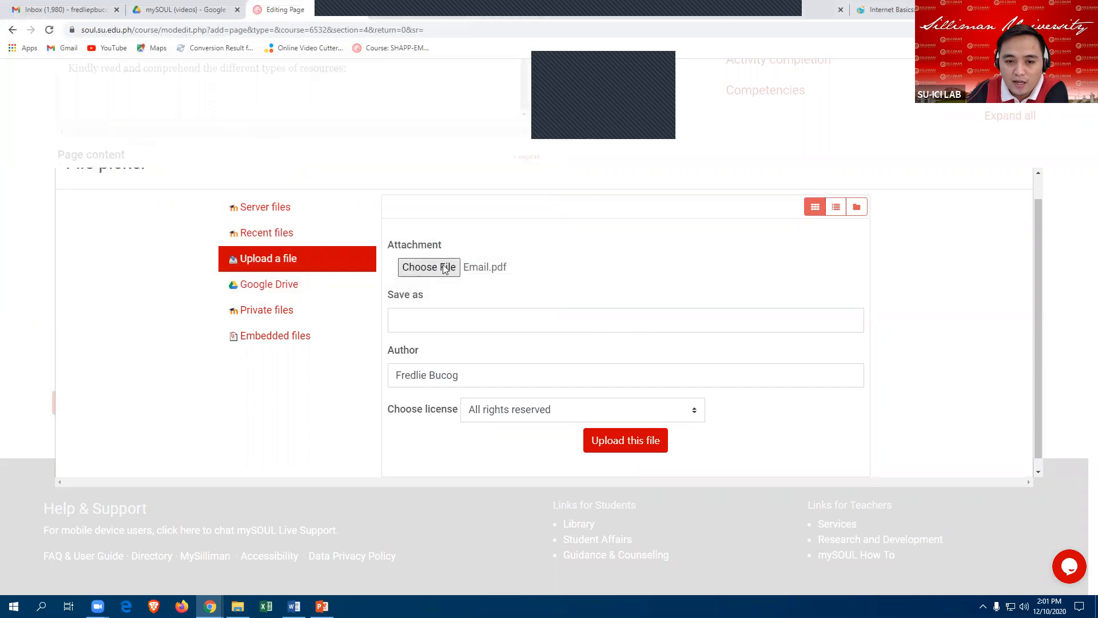
click(625, 442)
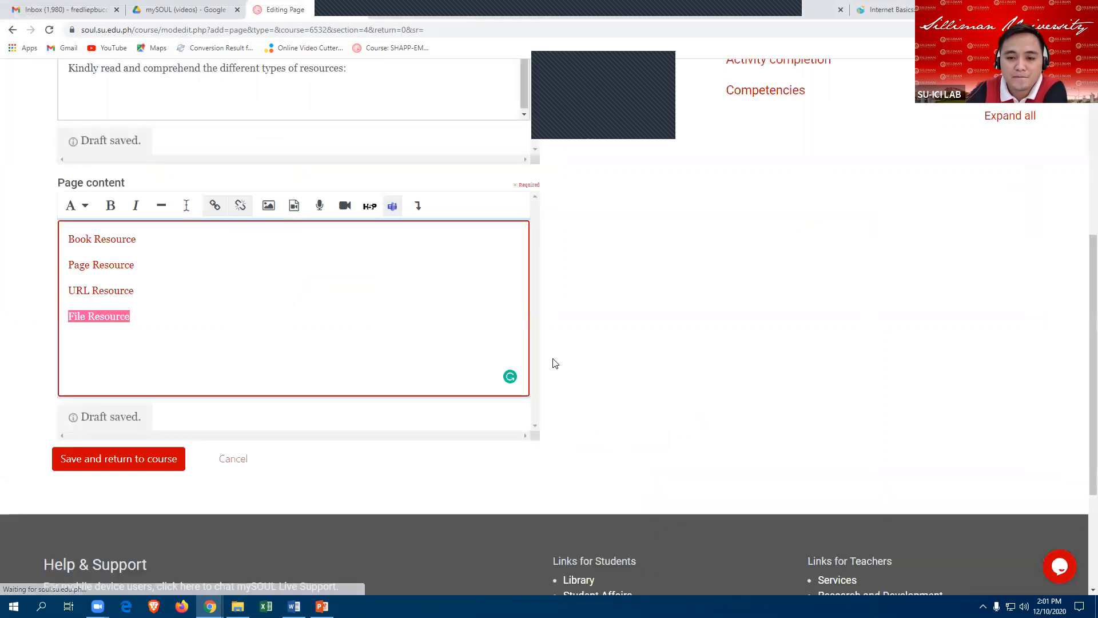
Step: Finish the four resource links in the Page content, save the Resources page and return to the course
click(144, 314)
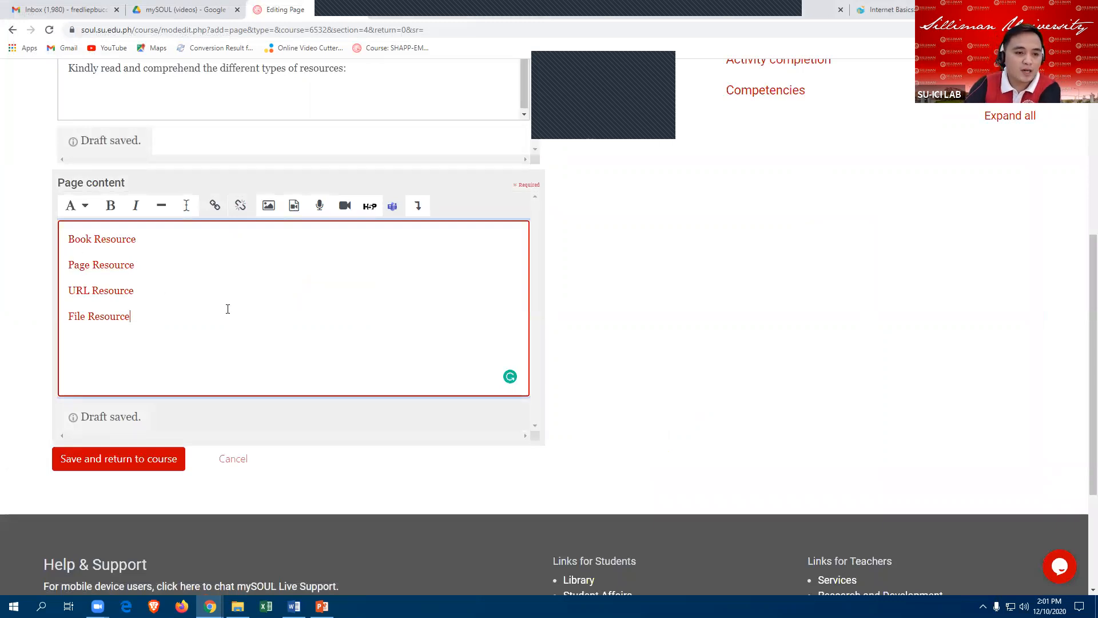
scroll(172, 309, up, 1)
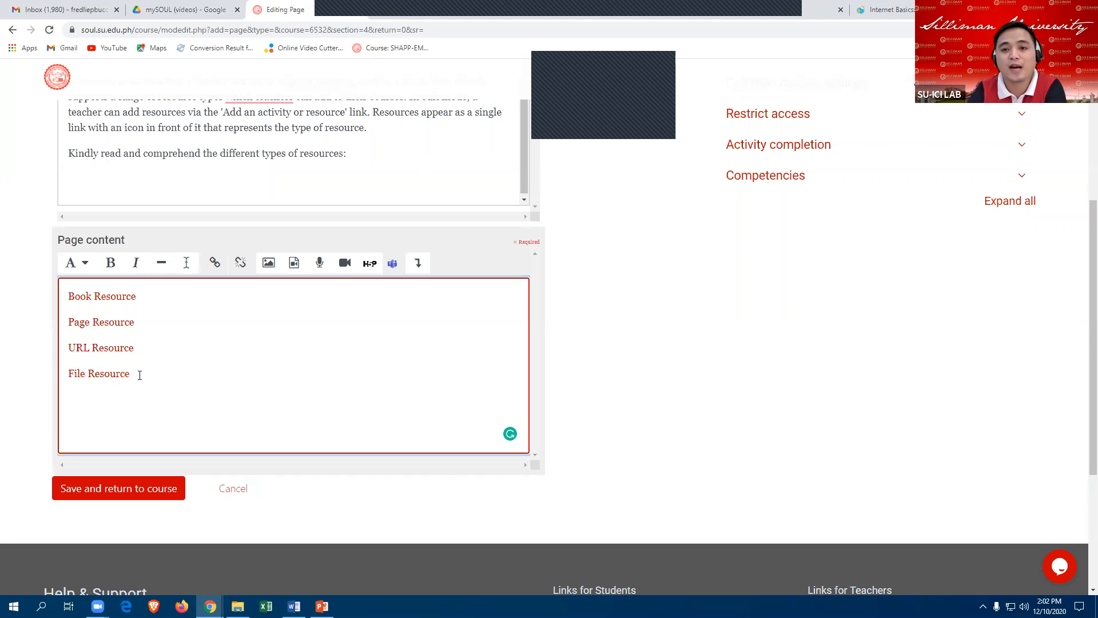
scroll(220, 375, down, 2)
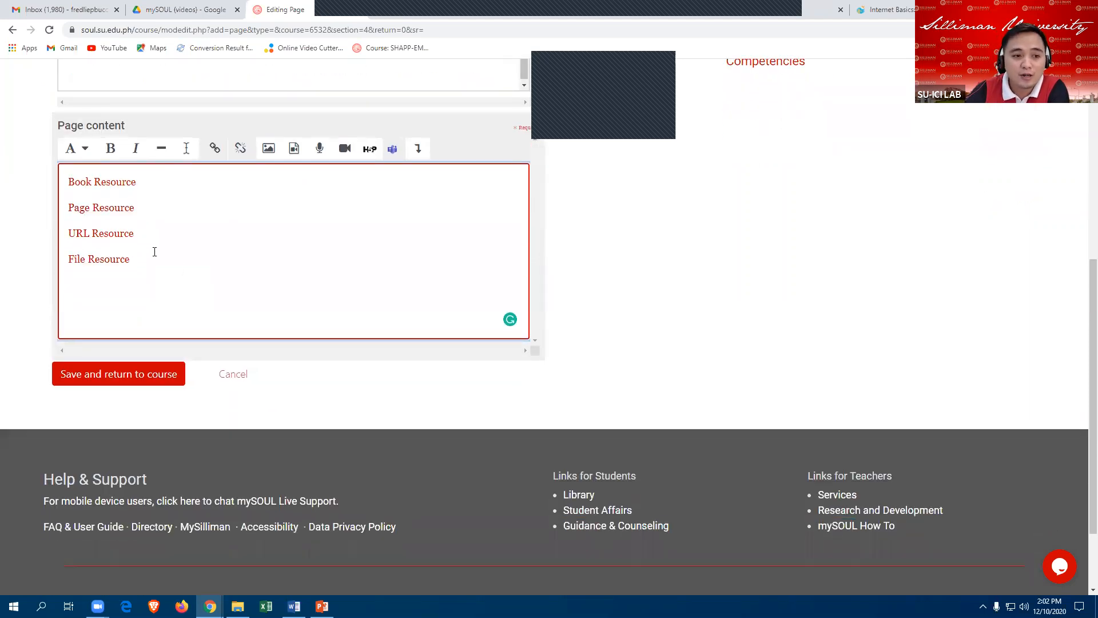
scroll(154, 252, up, 2)
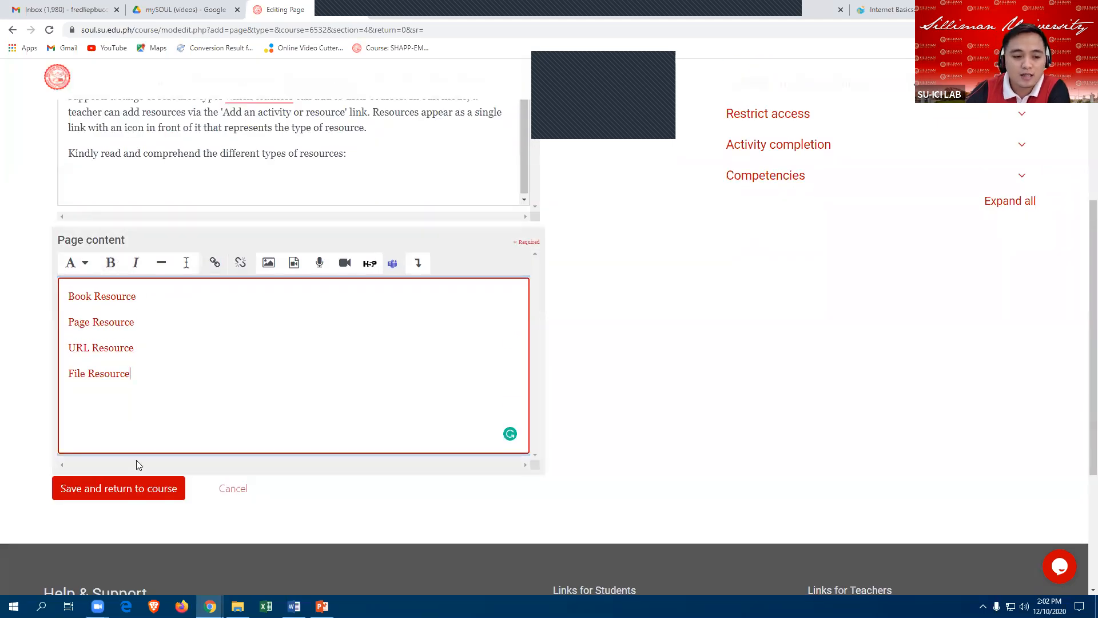
scroll(169, 429, down, 1)
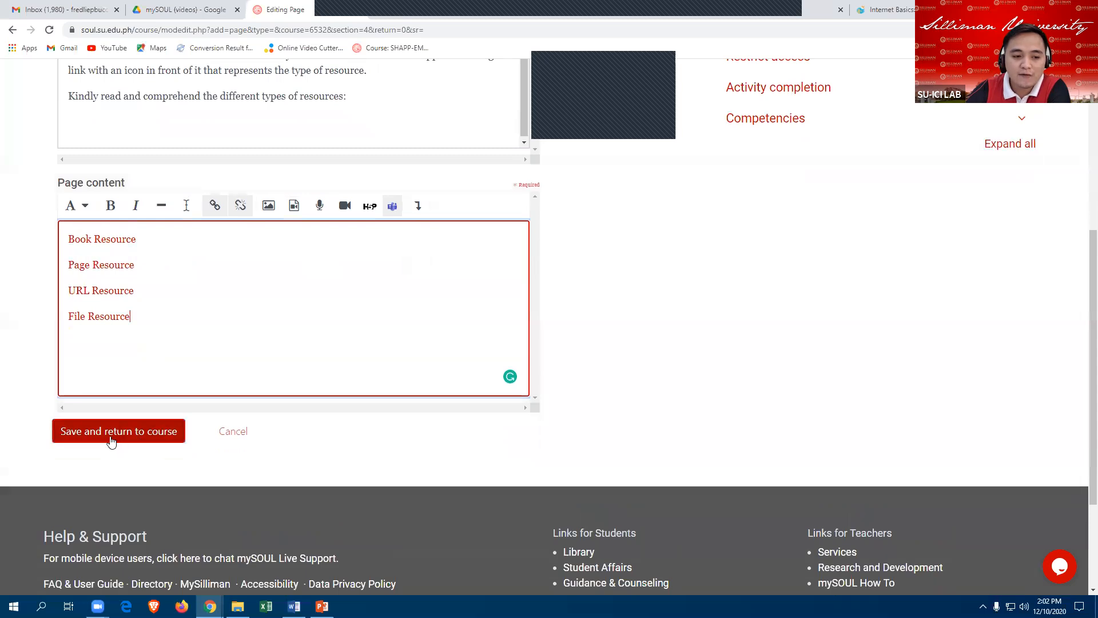
click(129, 436)
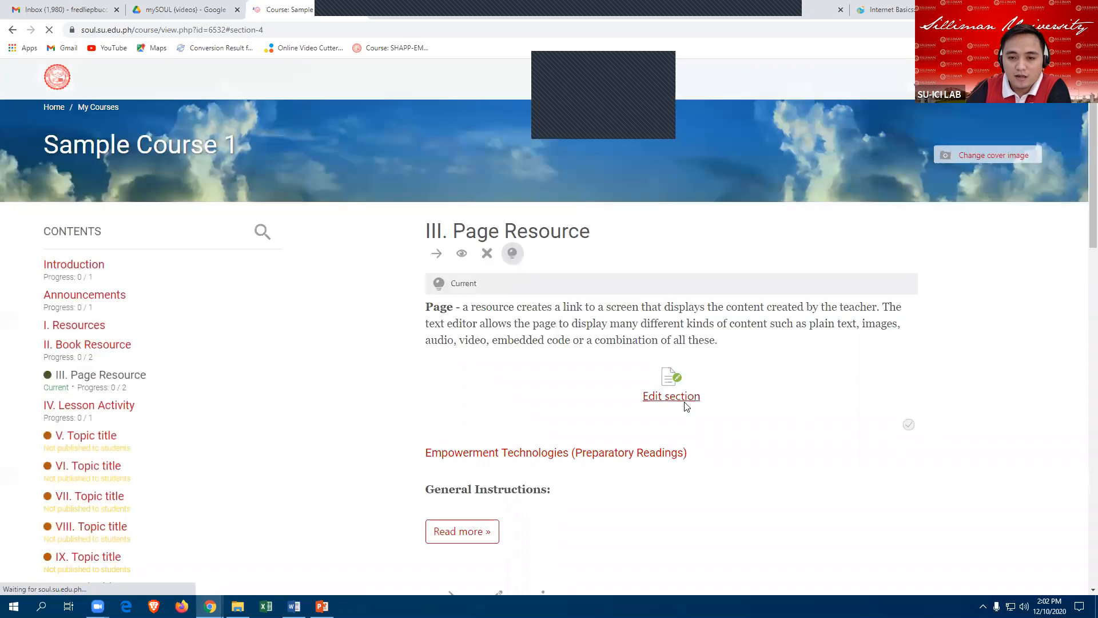
Step: Find the new Resources page in section III. Page Resource and open its full content
scroll(704, 441, down, 6)
scroll(707, 350, down, 2)
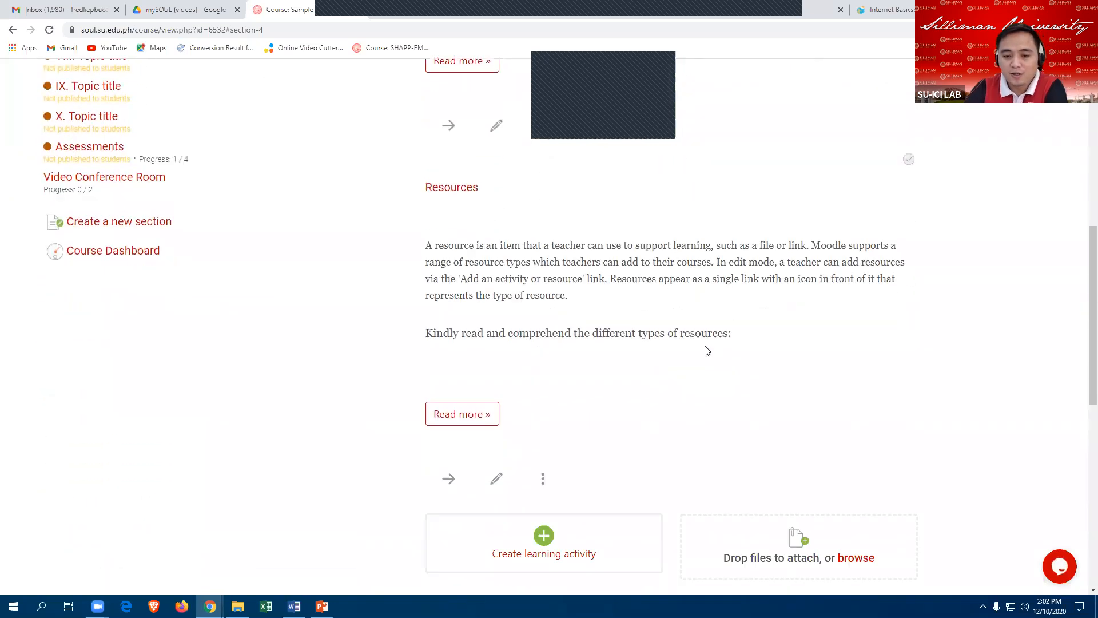
scroll(708, 309, up, 2)
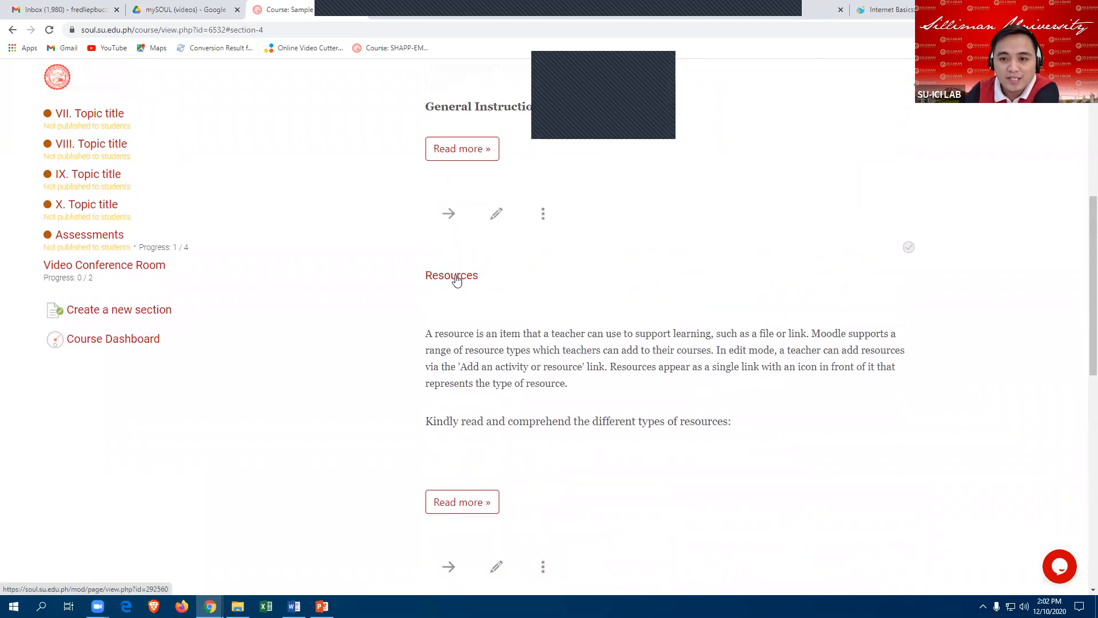
scroll(421, 267, down, 1)
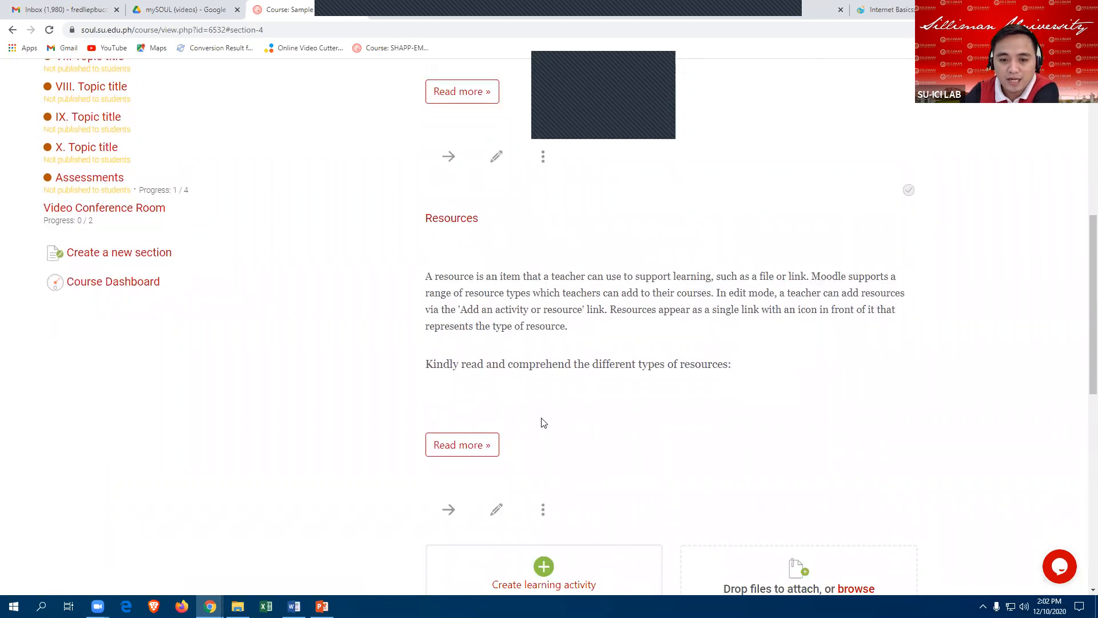
scroll(541, 400, down, 2)
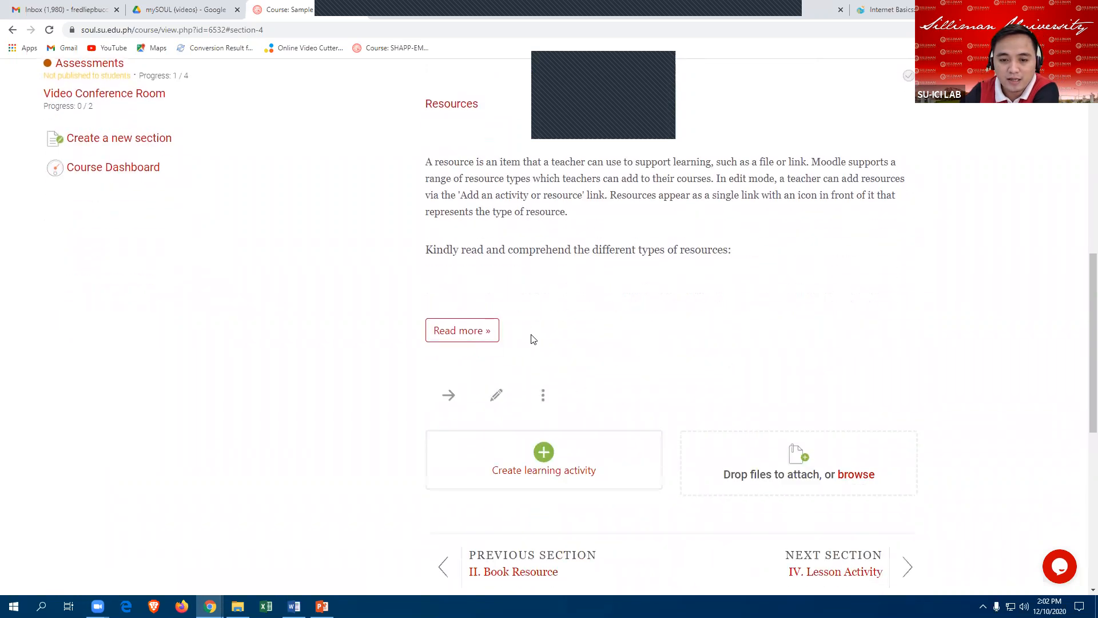
click(475, 334)
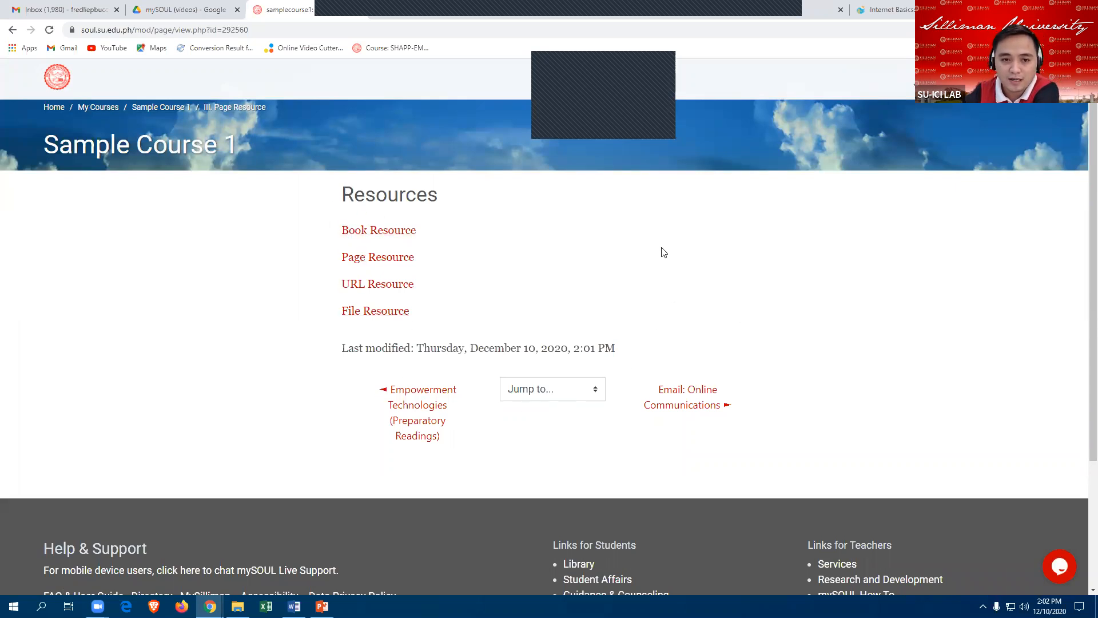
Step: Test the Book, Page, URL and File Resource links one after another, closing each opened page to return to Resources
click(365, 234)
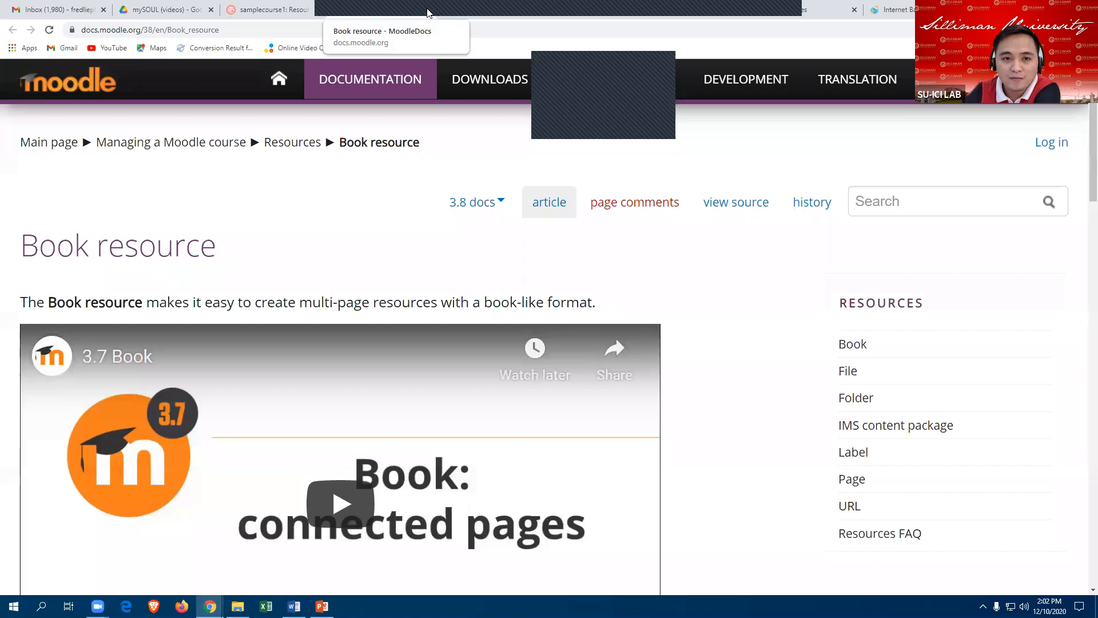
click(428, 13)
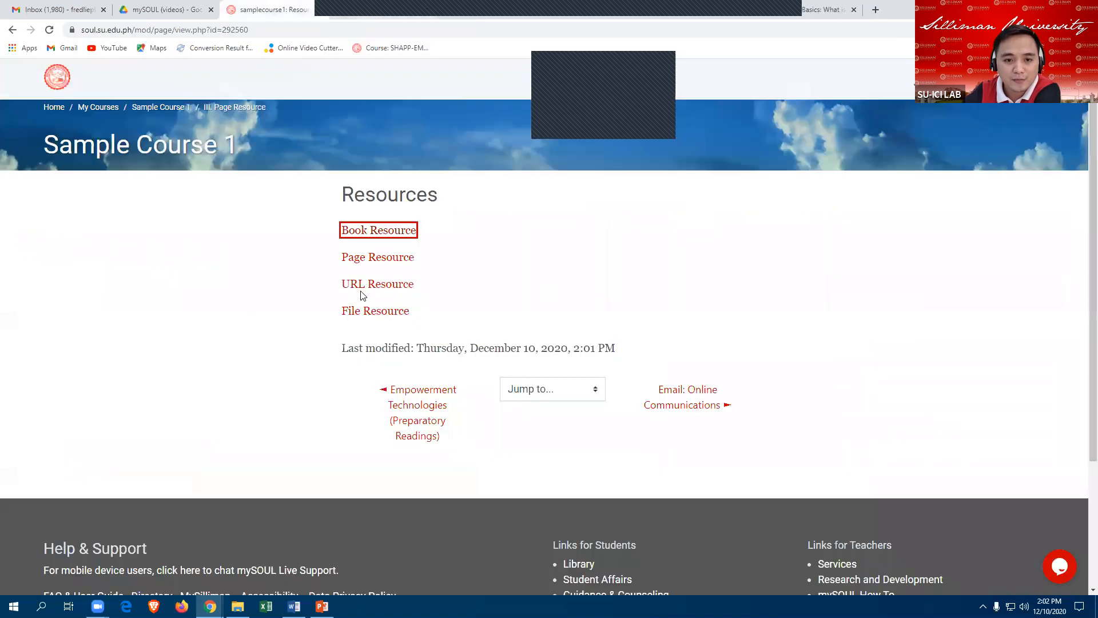
click(379, 258)
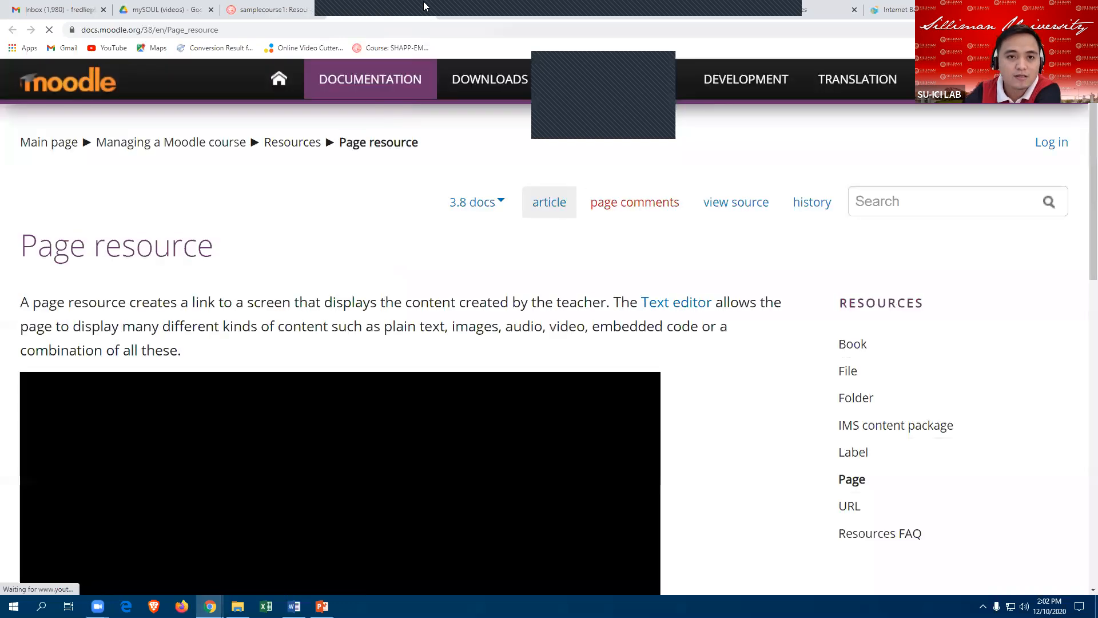
click(425, 13)
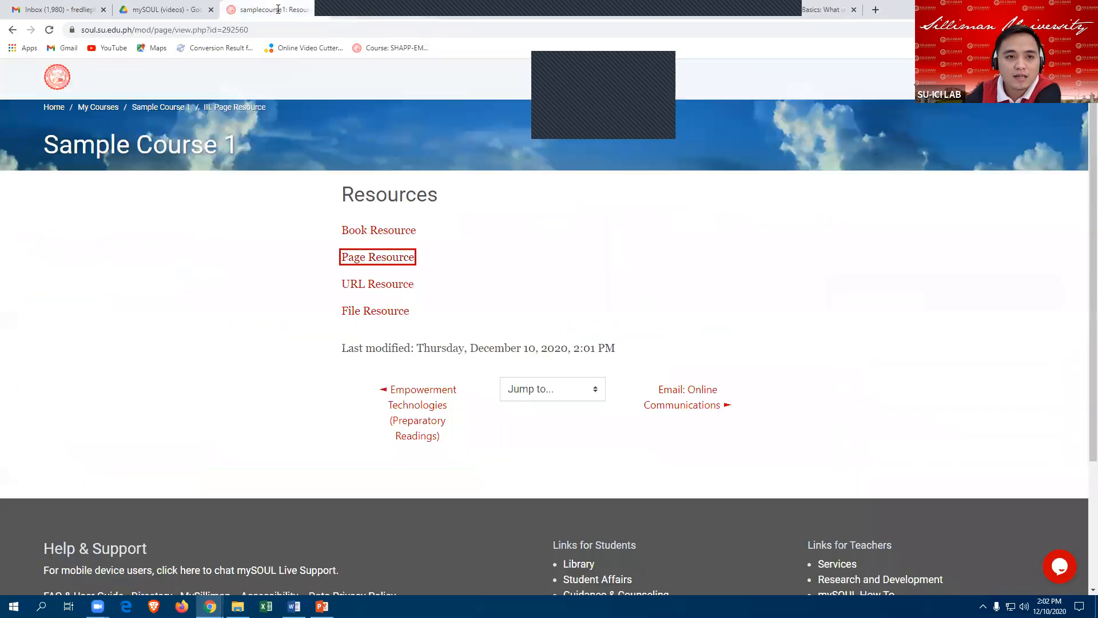
click(375, 286)
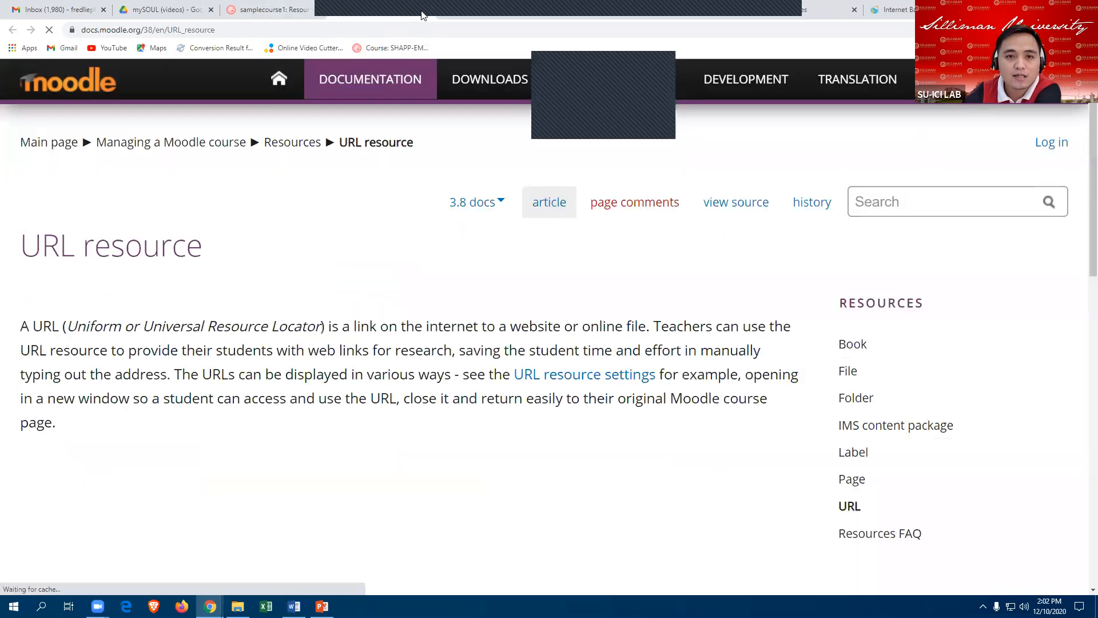
click(428, 12)
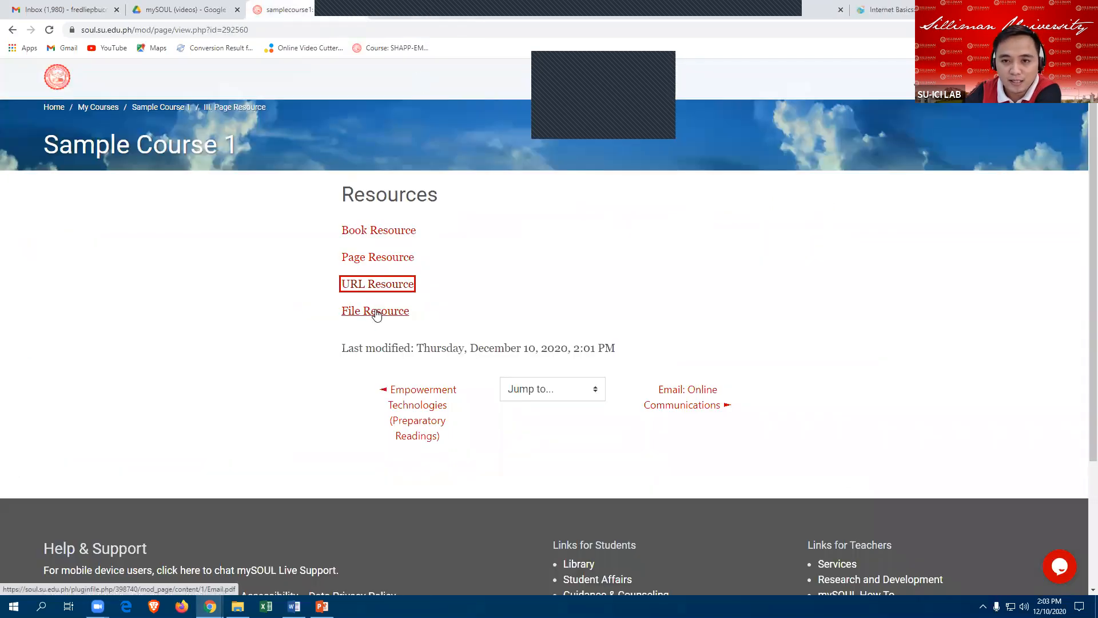
click(377, 312)
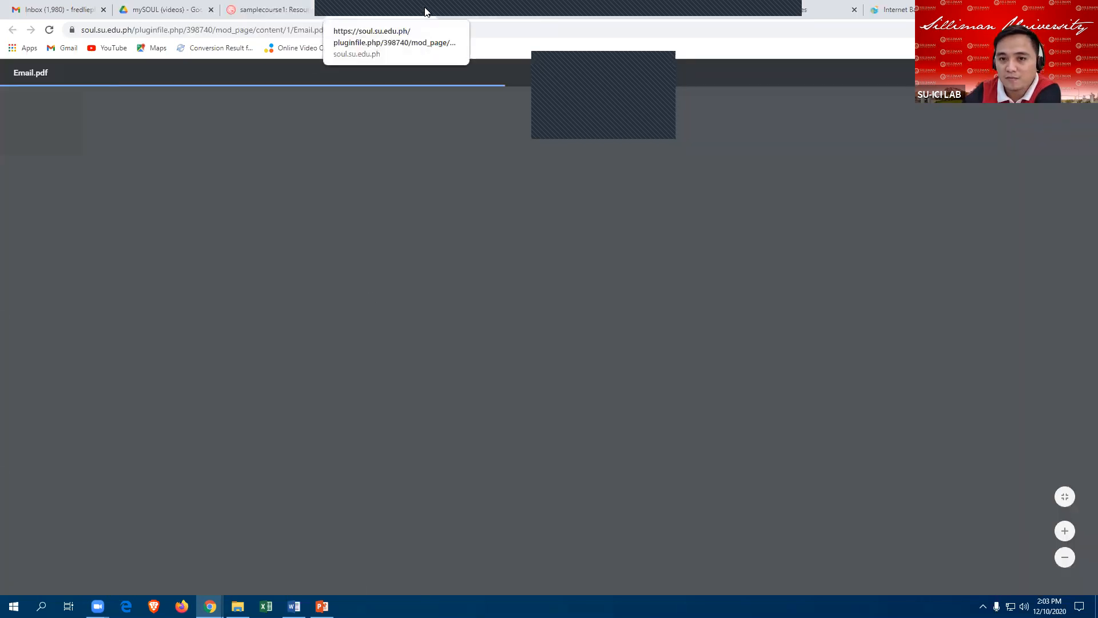
click(425, 12)
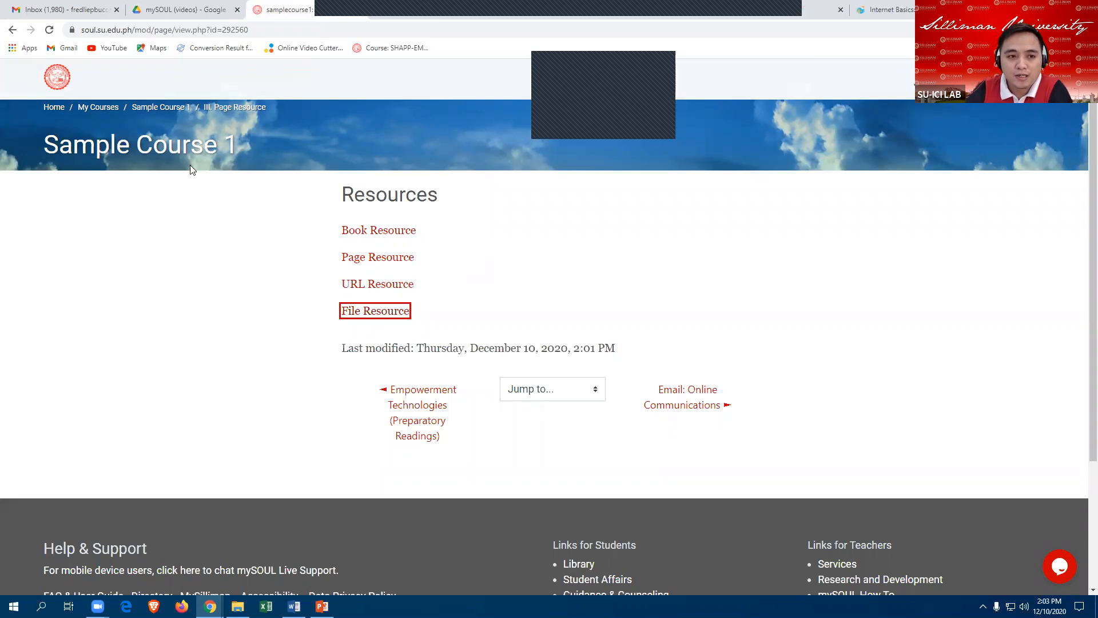
Step: Return to the Sample Course 1 main page and review the two page resources in section III. Page Resource
click(164, 154)
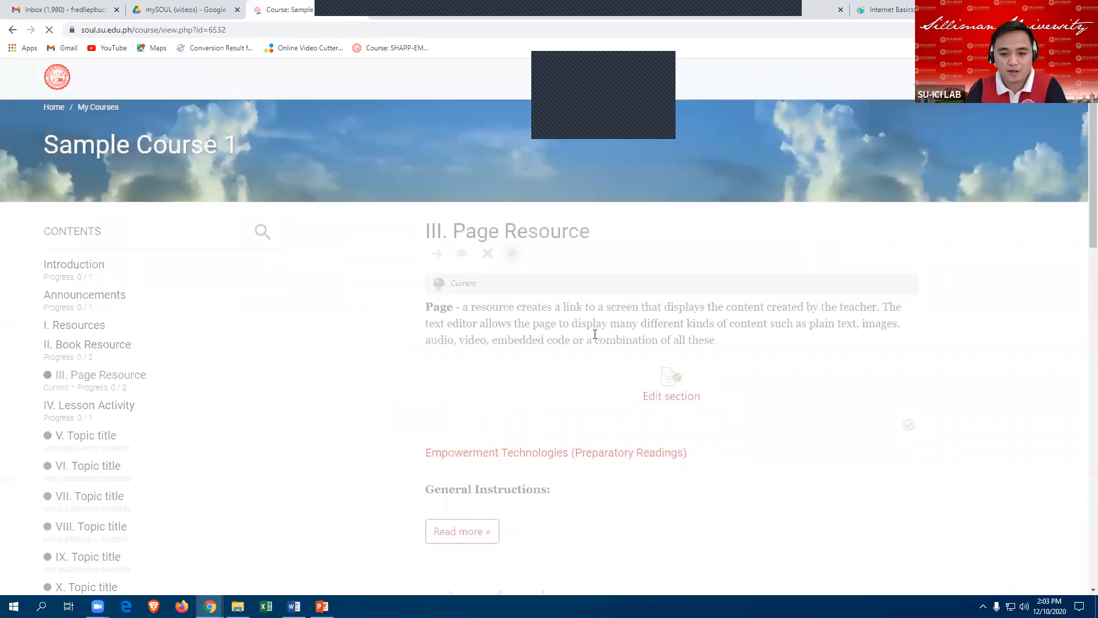
scroll(559, 368, down, 2)
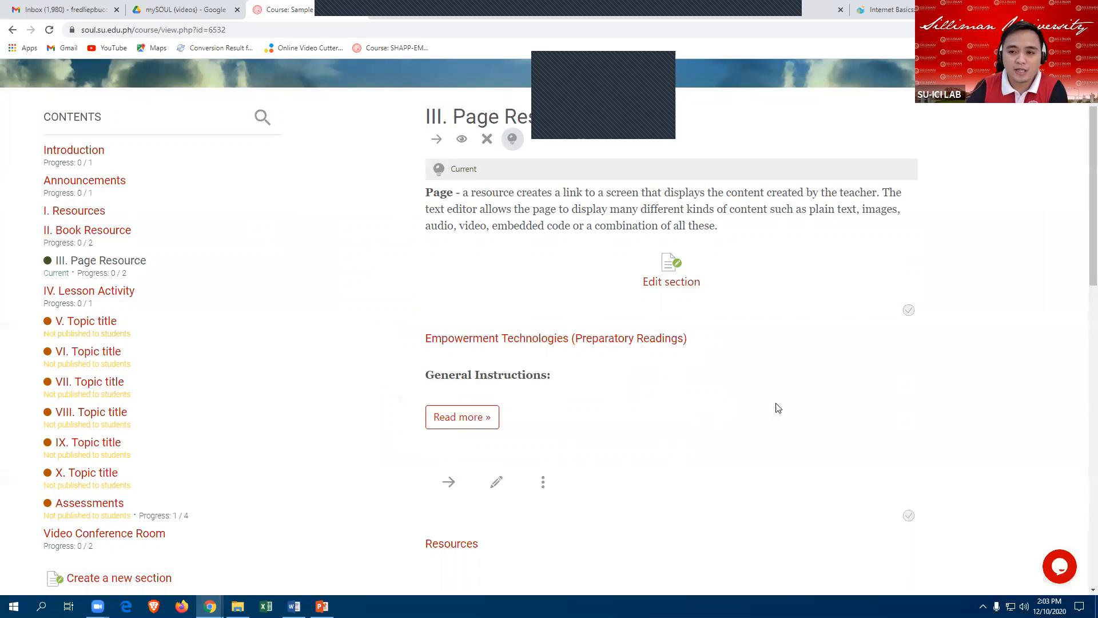
scroll(778, 408, down, 1)
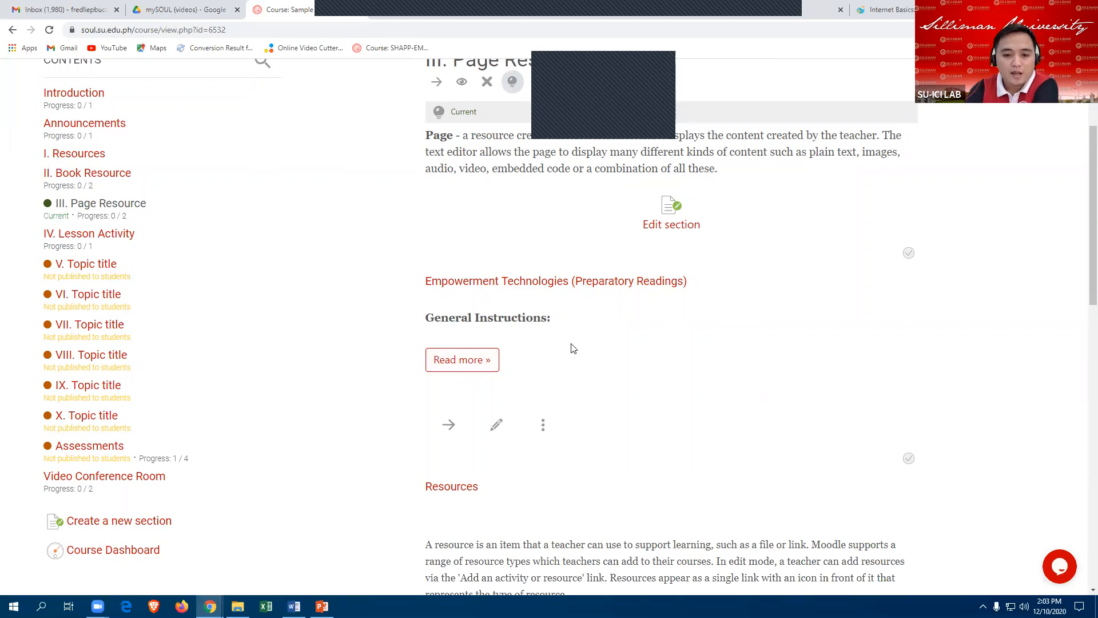
scroll(676, 405, down, 1)
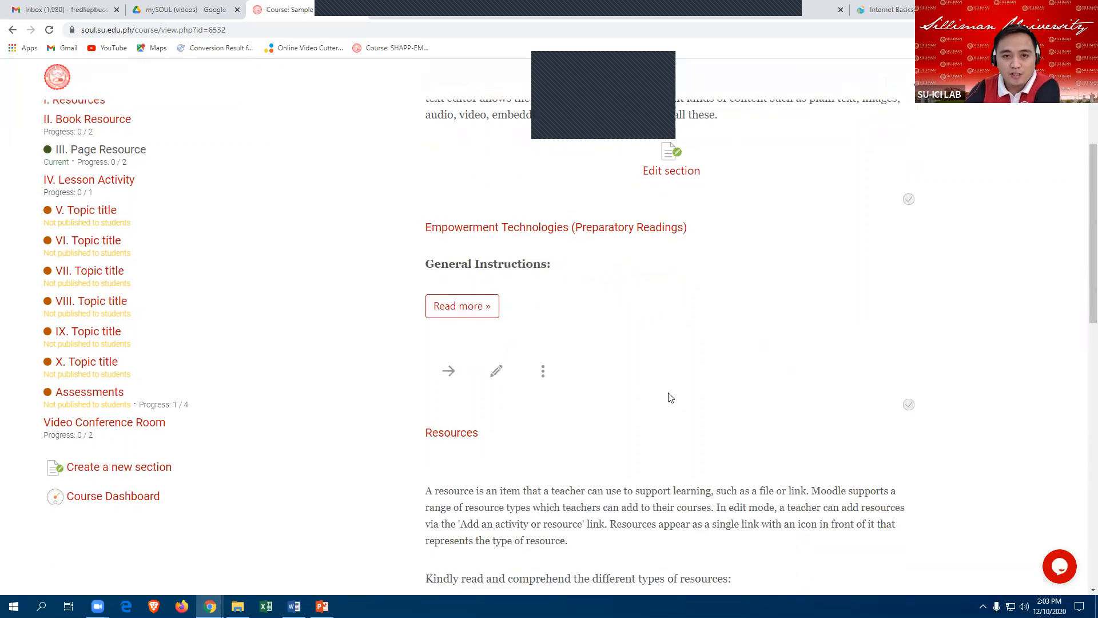
scroll(670, 398, up, 2)
scroll(734, 437, down, 4)
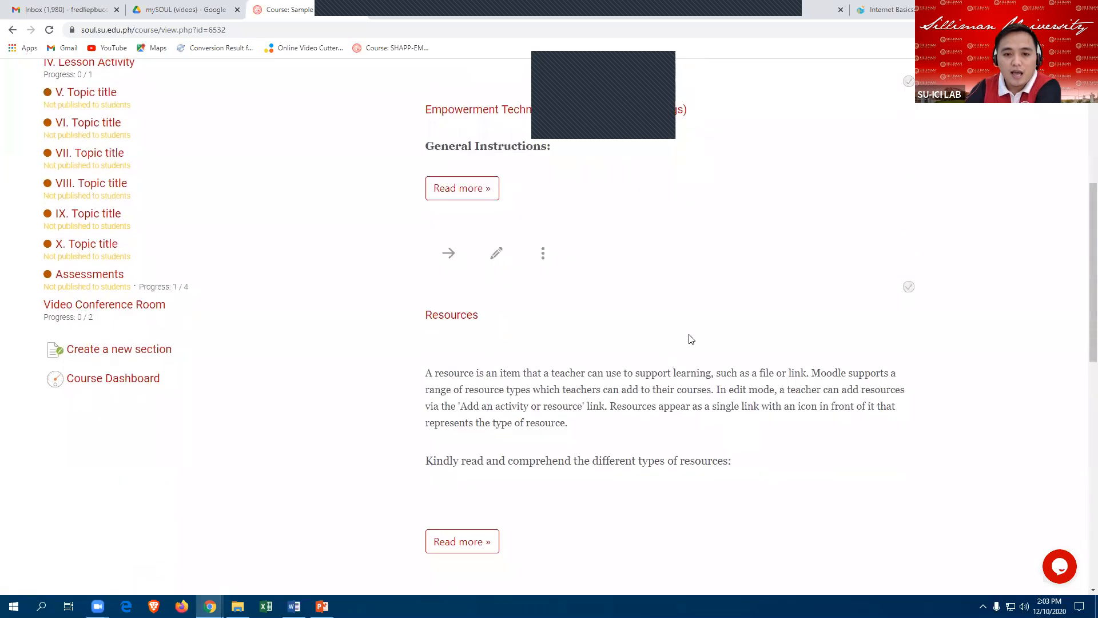
scroll(691, 340, up, 6)
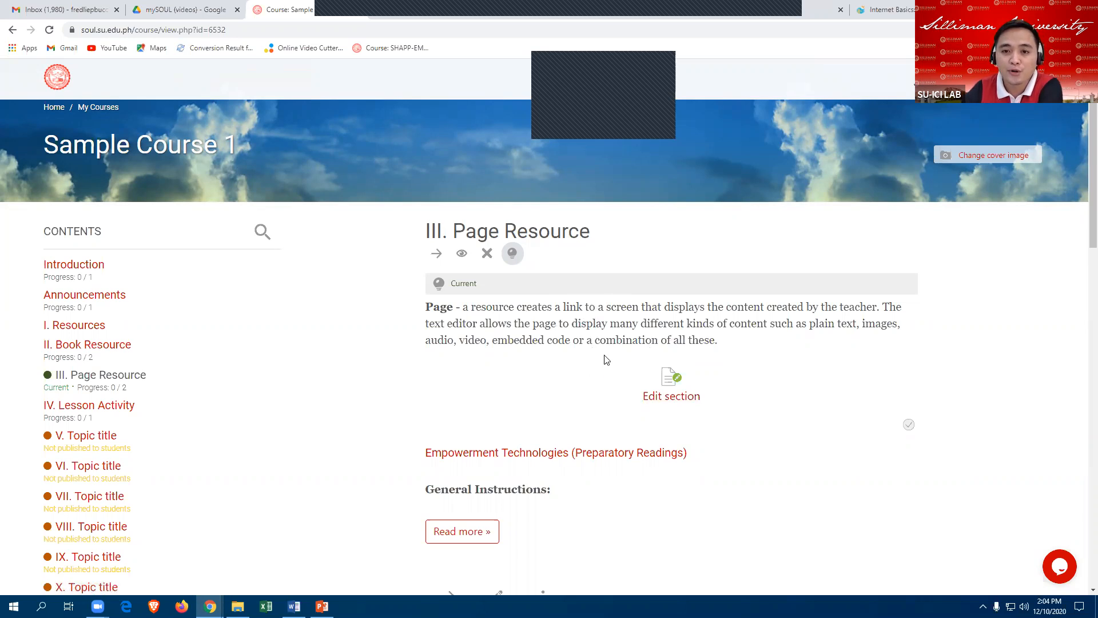
scroll(550, 393, down, 1)
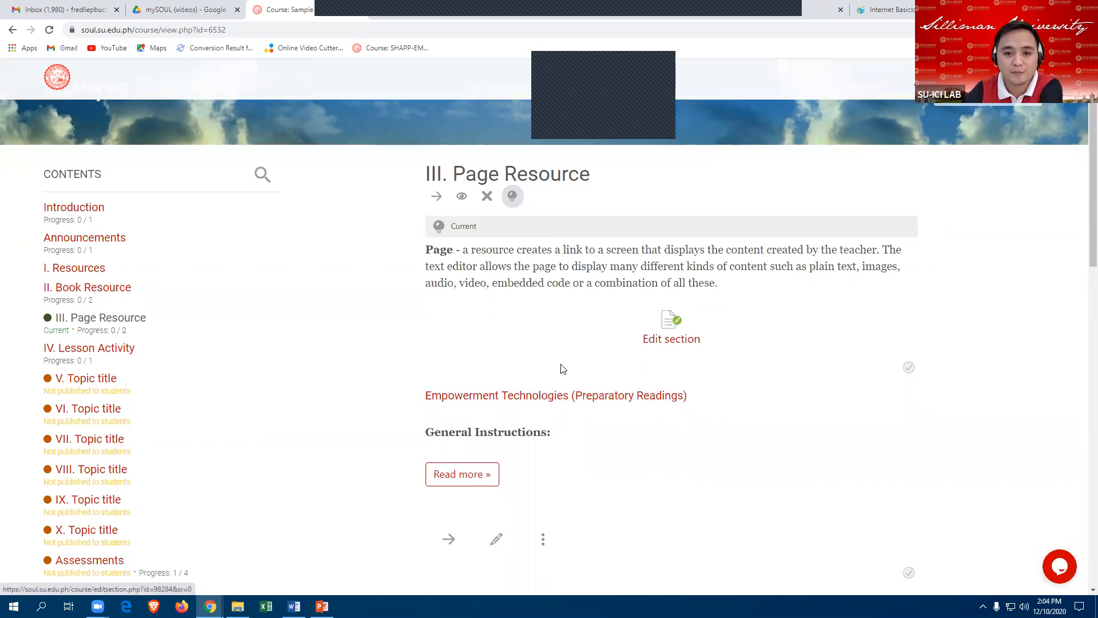